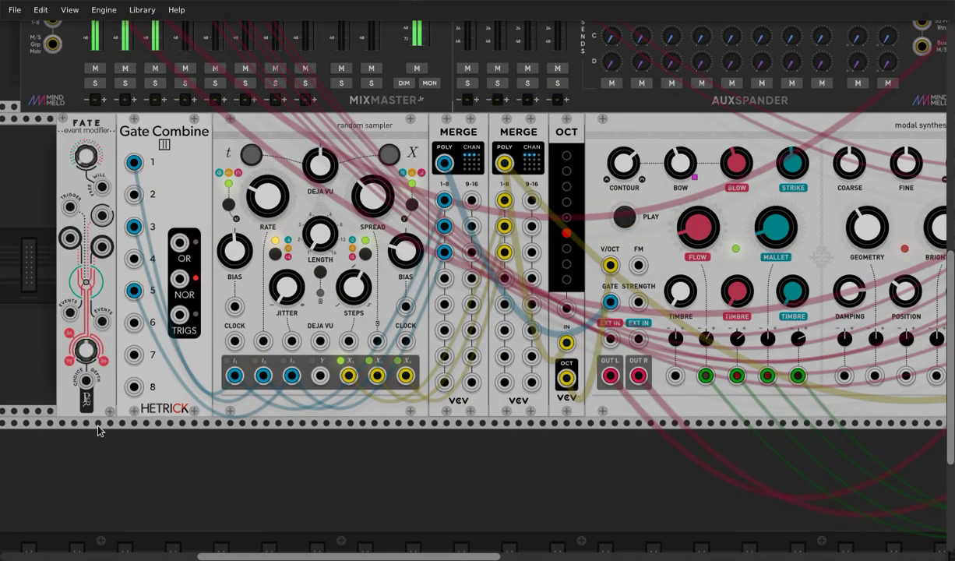
Step: Patch the Gate Combine OR output into the trigger input of the FATE module
click(181, 243)
click(181, 243)
click(181, 243)
drag(181, 243, 70, 206)
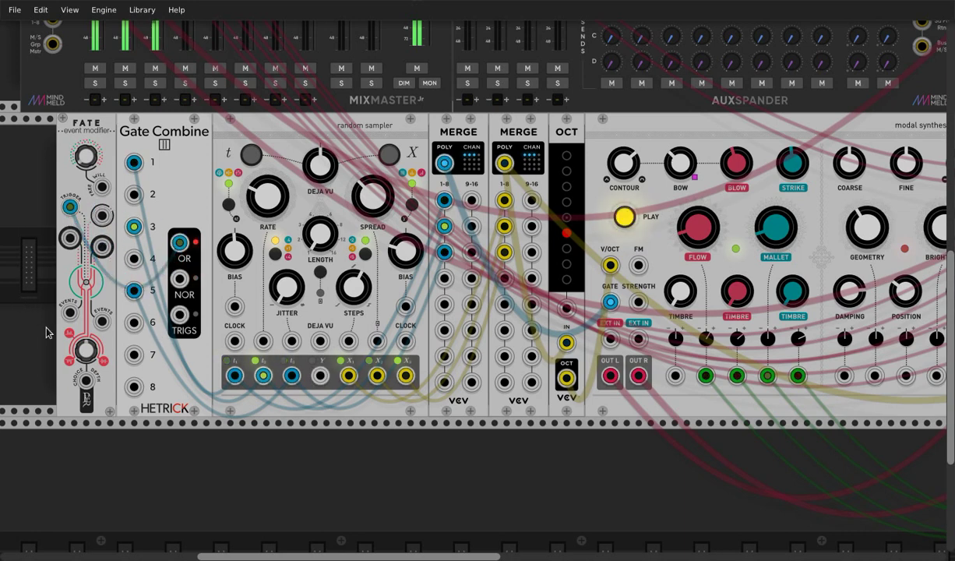
Step: Run a cable from the jack below FATE's trigger input to Caudal's HIT input
scroll(39, 324, up, 1)
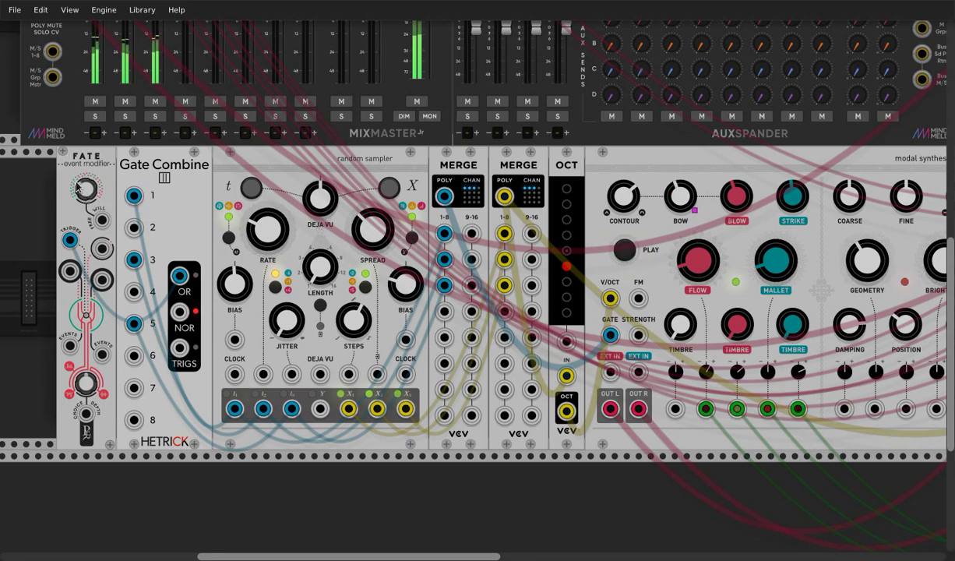
drag(69, 270, 66, 272)
scroll(311, 364, down, 1)
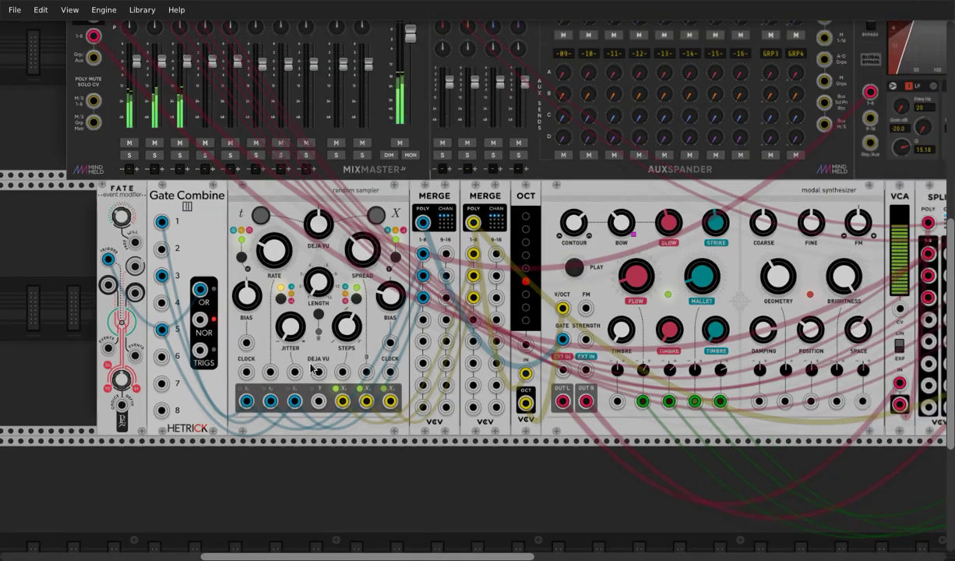
scroll(310, 364, down, 1)
drag(358, 558, 387, 558)
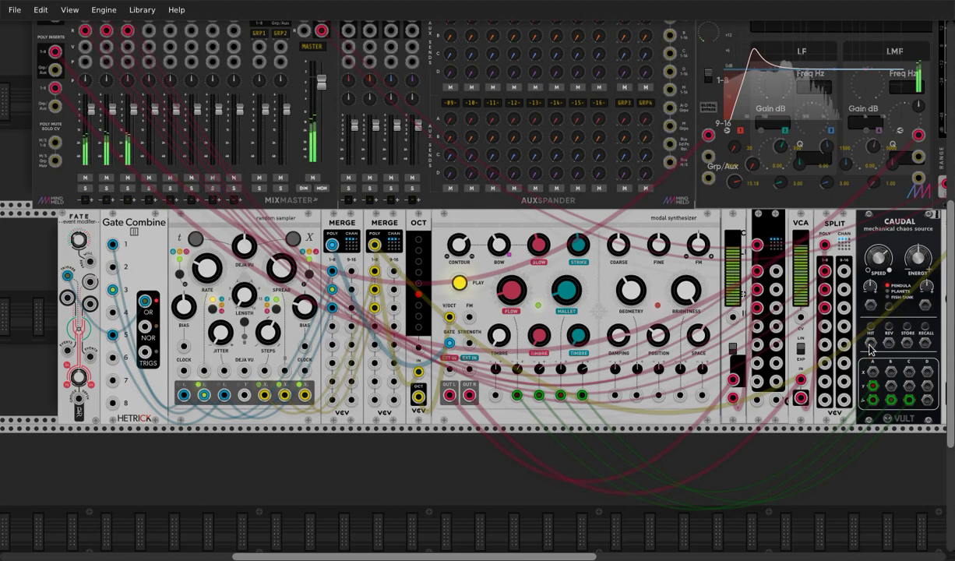
drag(871, 345, 78, 291)
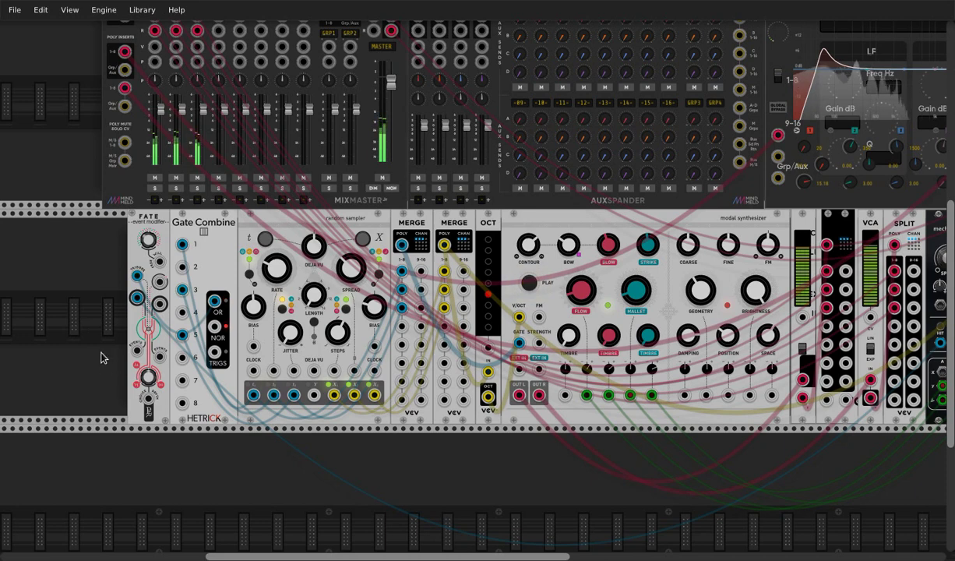
Step: Try the Caudal HIT cable on FATE's right-column jacks and set its Free will to 0.31
drag(137, 297, 159, 305)
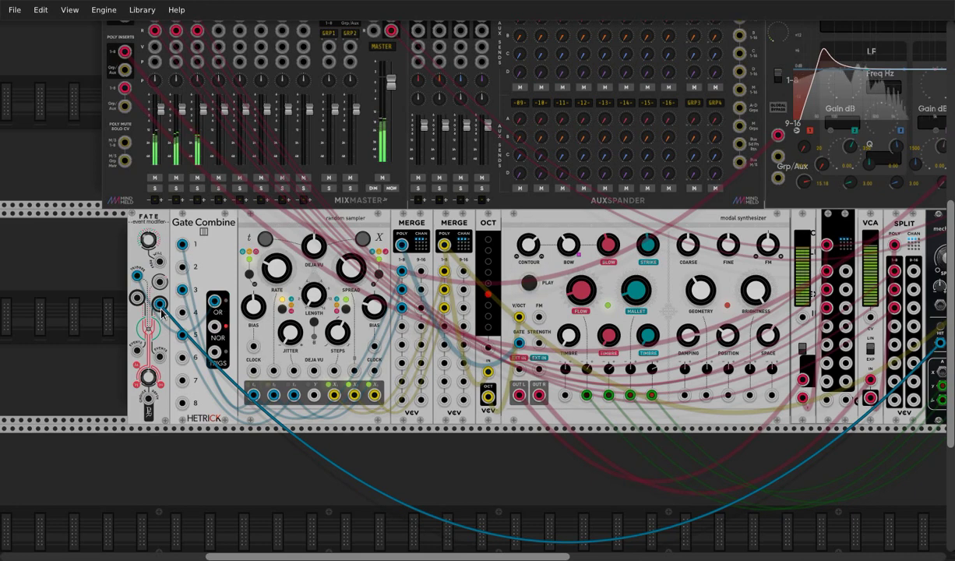
drag(161, 307, 161, 283)
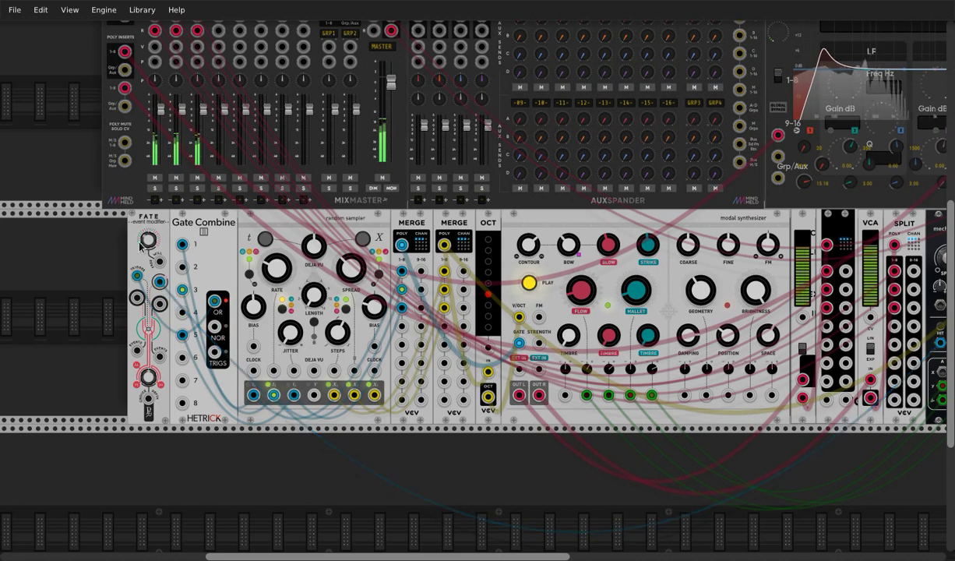
mouse_move(146, 241)
mouse_down()
mouse_move(145, 218)
mouse_move(147, 253)
mouse_move(148, 225)
mouse_up()
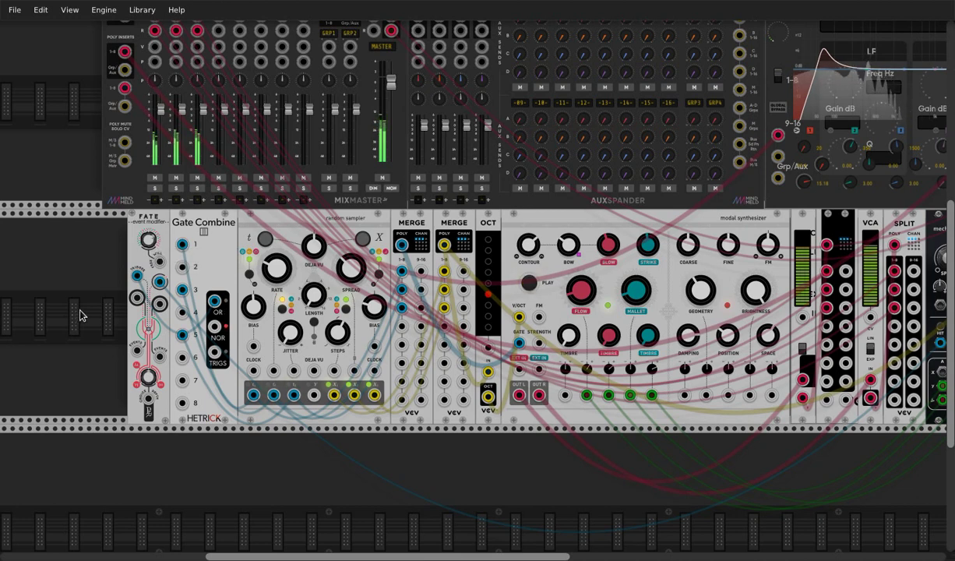
drag(148, 239, 148, 251)
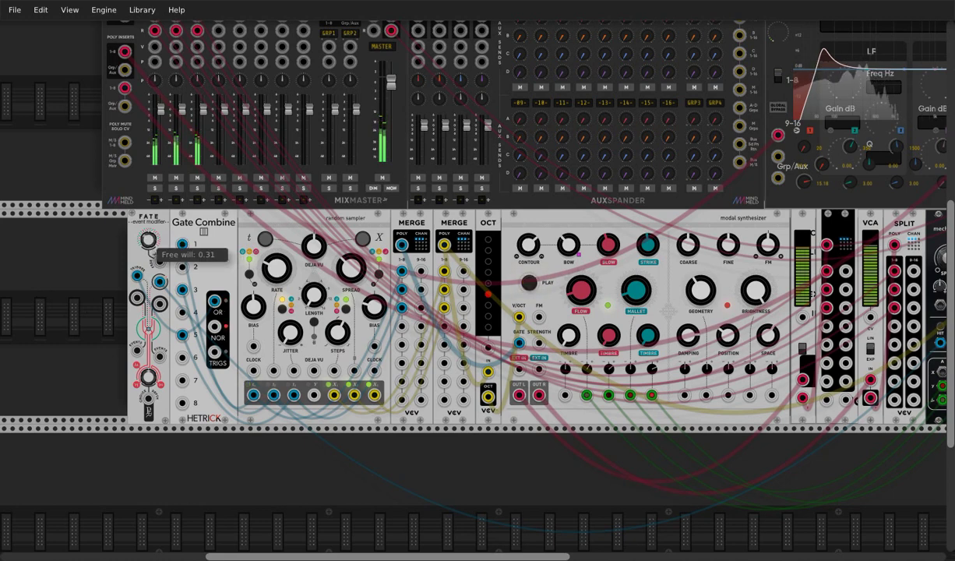
Step: Replace the FATE module with a Bernoulli Gate found by searching the module library for "ber"
right_click(145, 217)
click(201, 332)
right_click(124, 245)
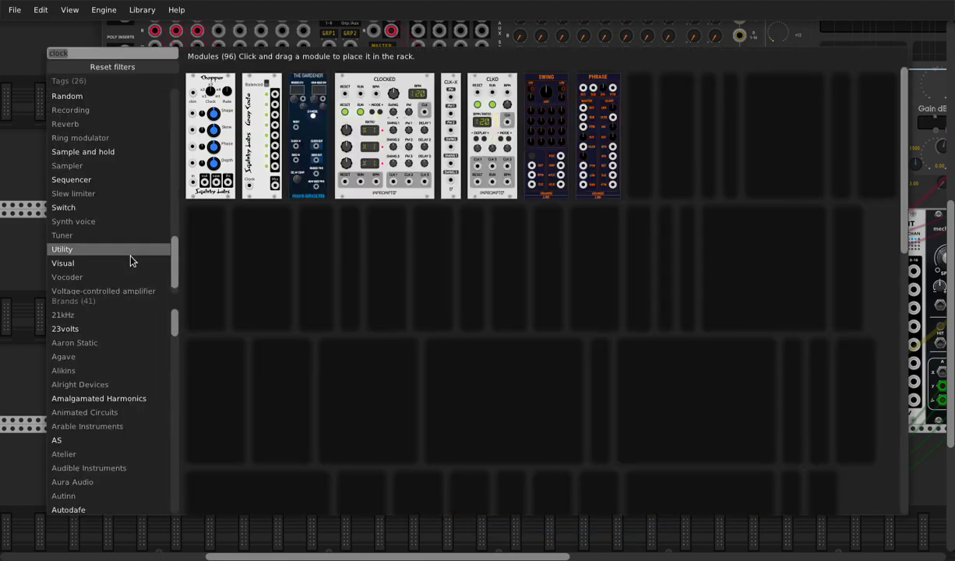
click(125, 70)
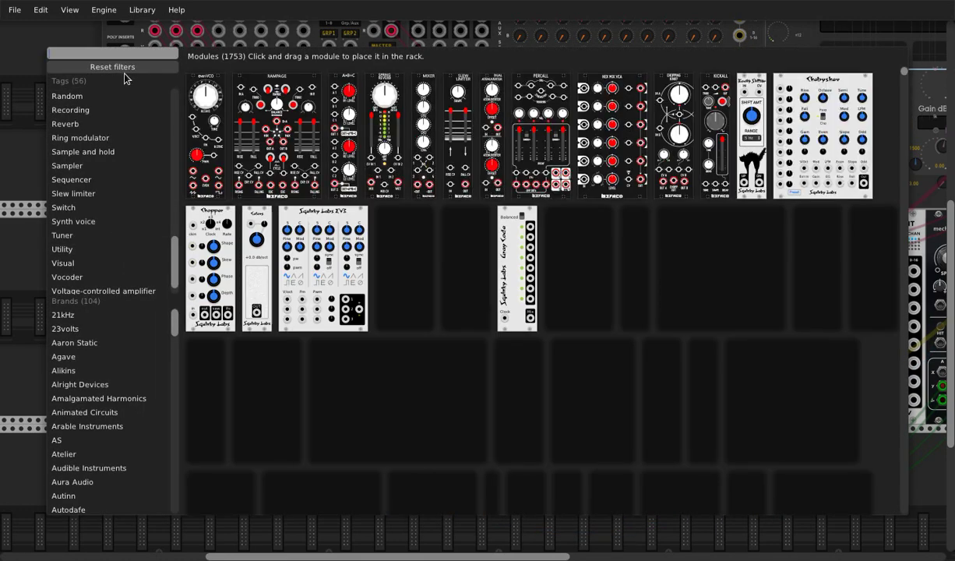
text(b)
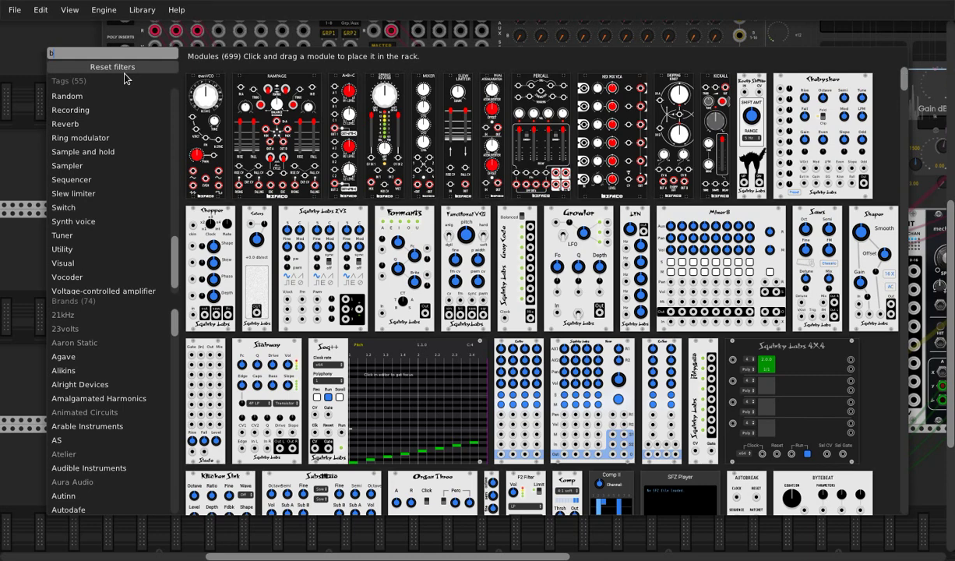
text(er)
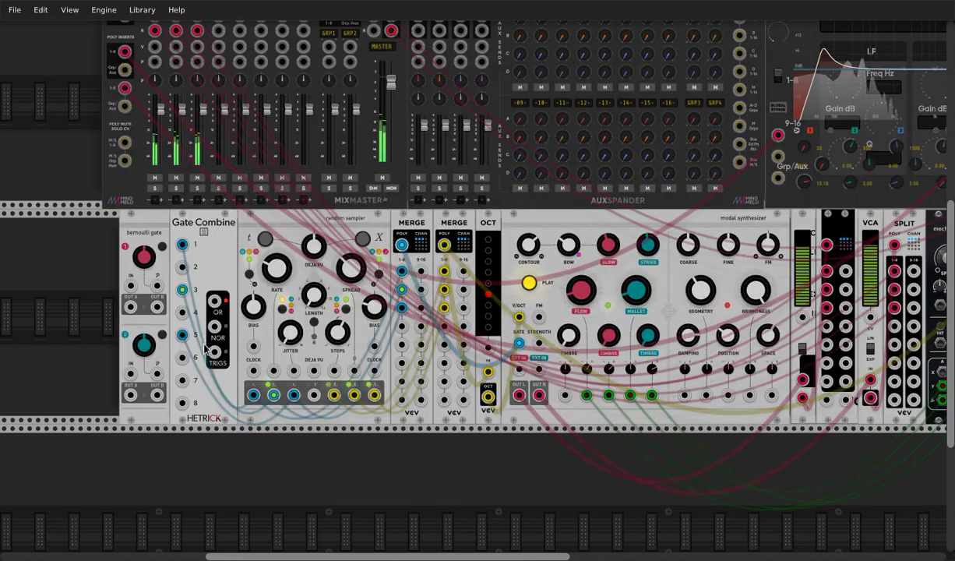
click(206, 352)
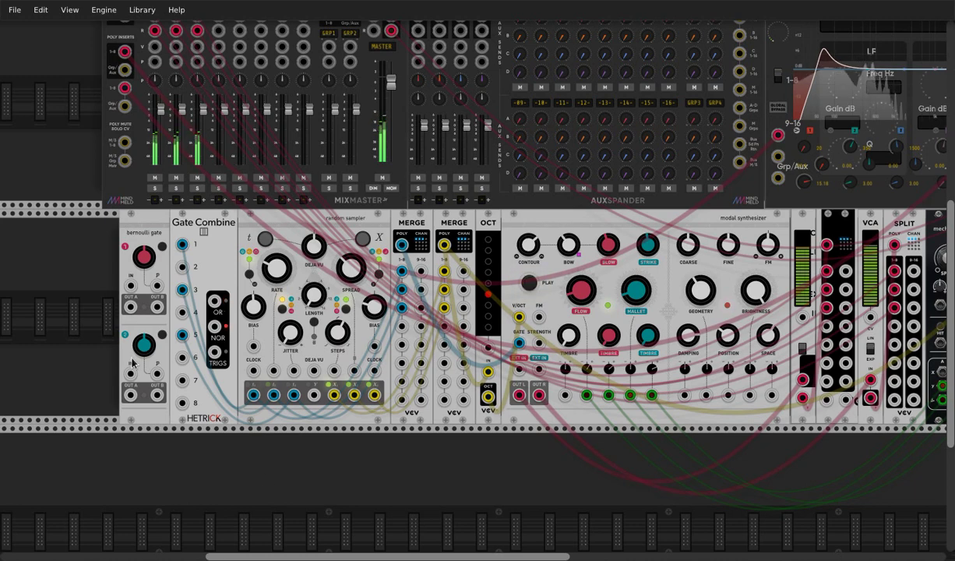
click(131, 287)
drag(131, 287, 216, 329)
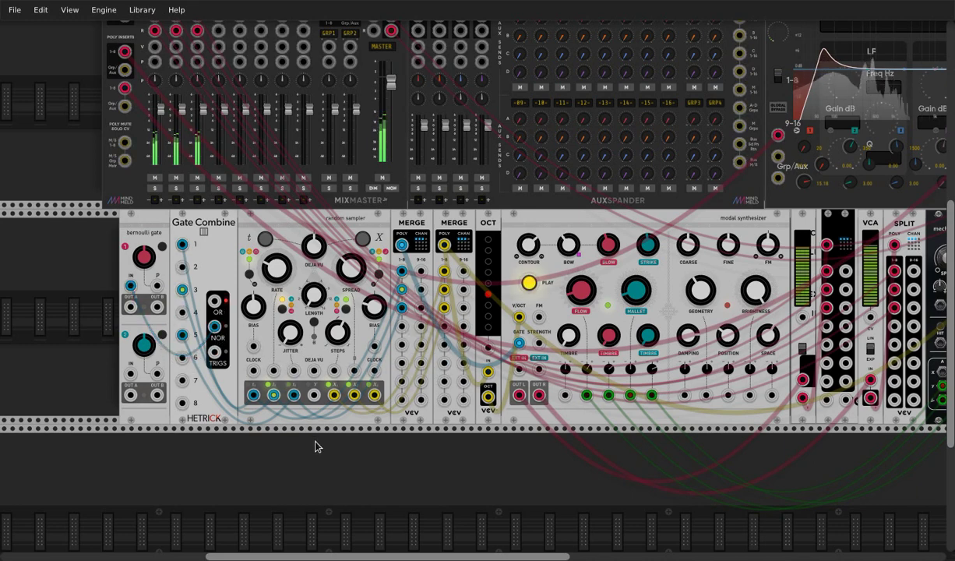
drag(337, 556, 362, 556)
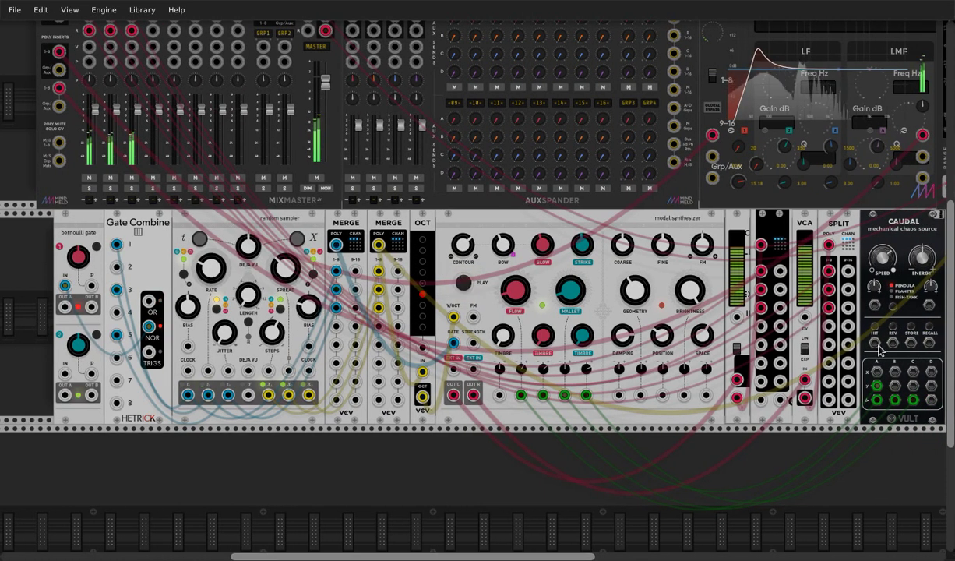
drag(875, 343, 398, 271)
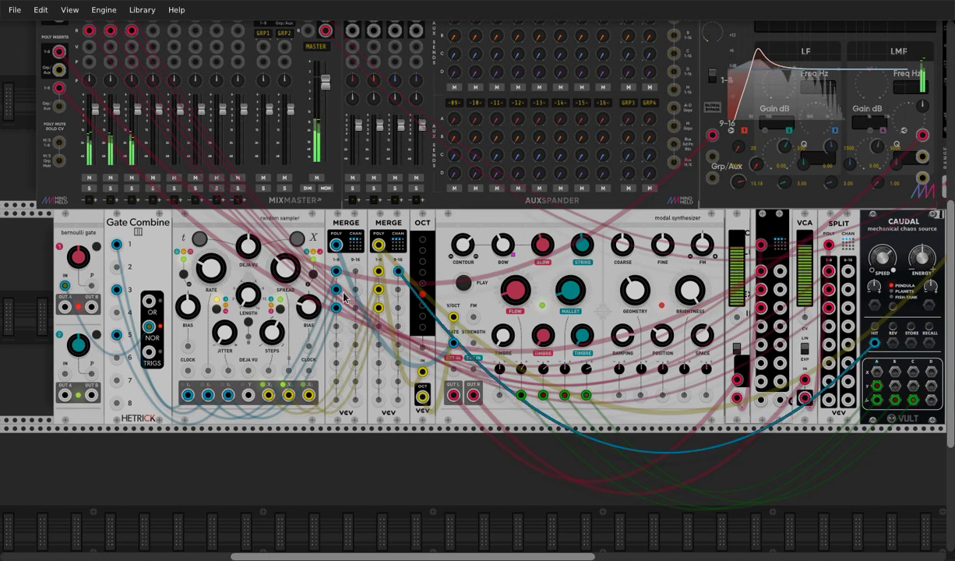
drag(343, 292, 65, 307)
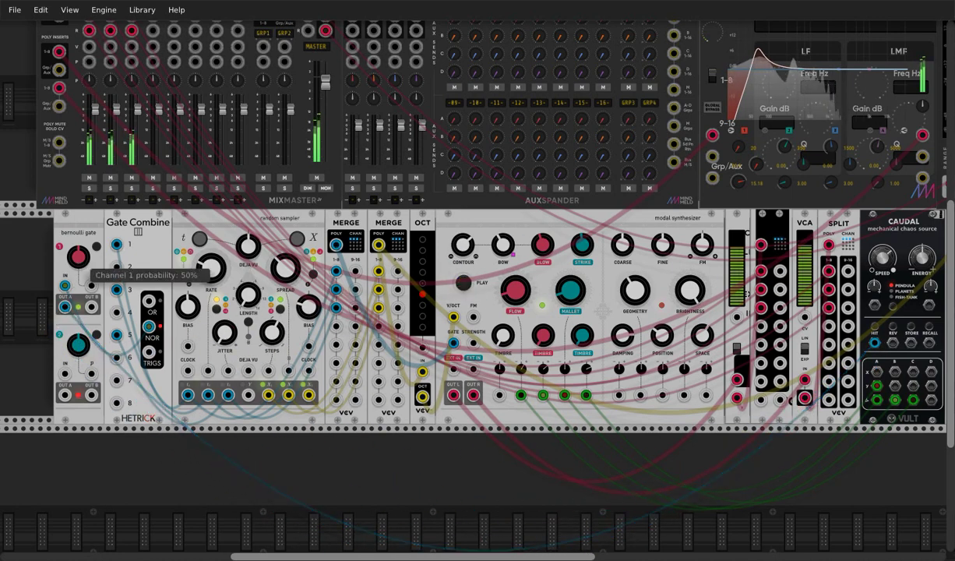
drag(78, 257, 78, 183)
drag(78, 257, 78, 333)
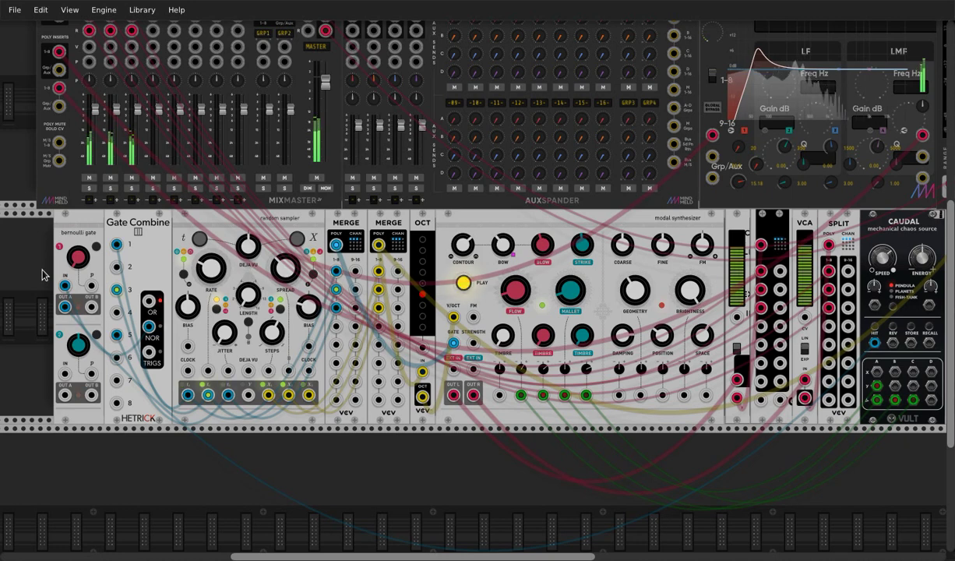
click(151, 304)
click(151, 304)
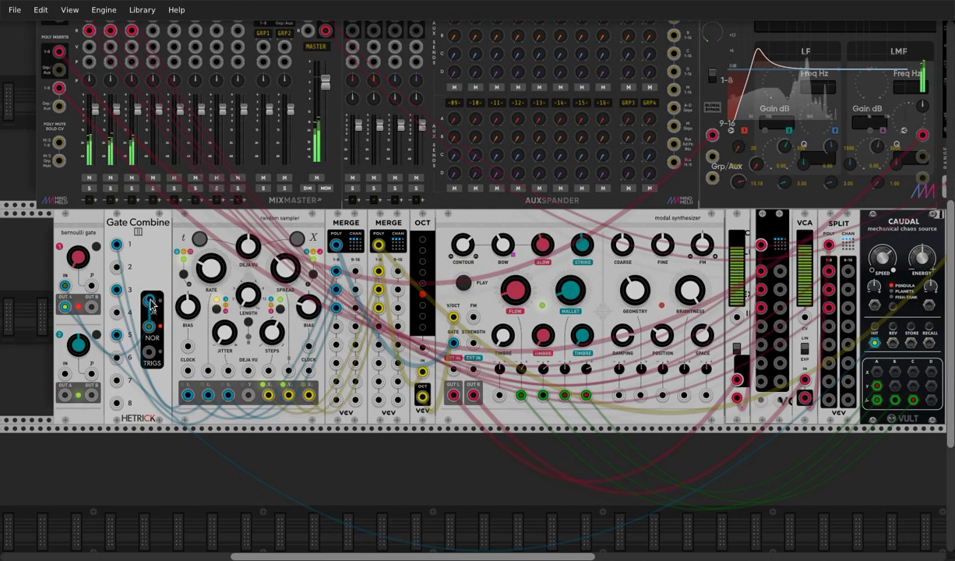
drag(151, 304, 64, 374)
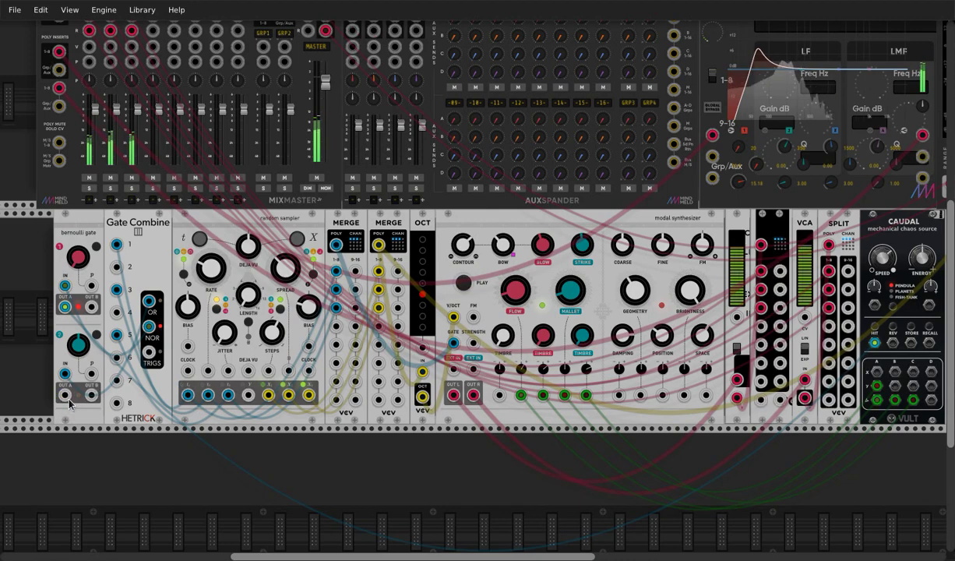
drag(66, 395, 69, 401)
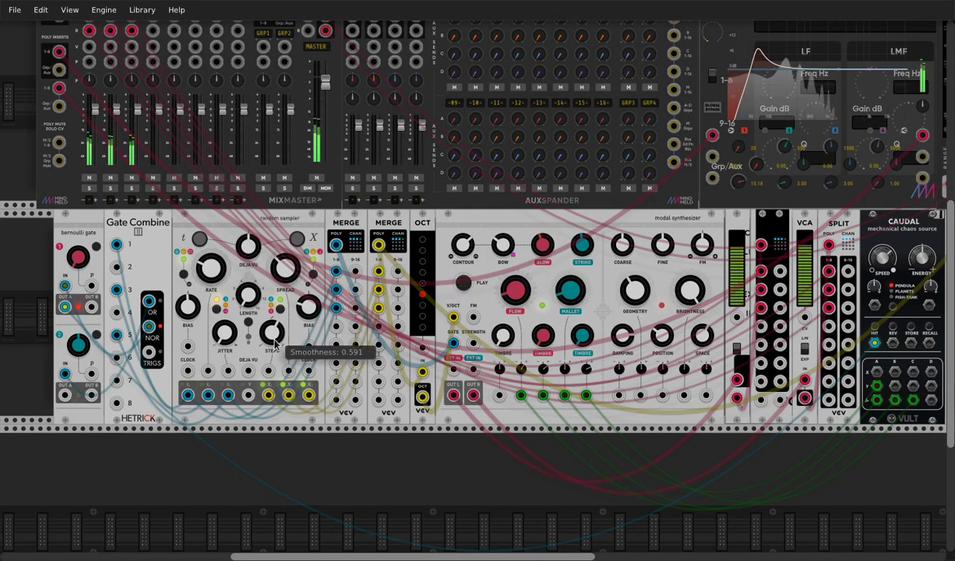
Step: Examine the patched rack, including the modal synthesizer's mallet setting and Caudal's energy setting
scroll(274, 343, down, 1)
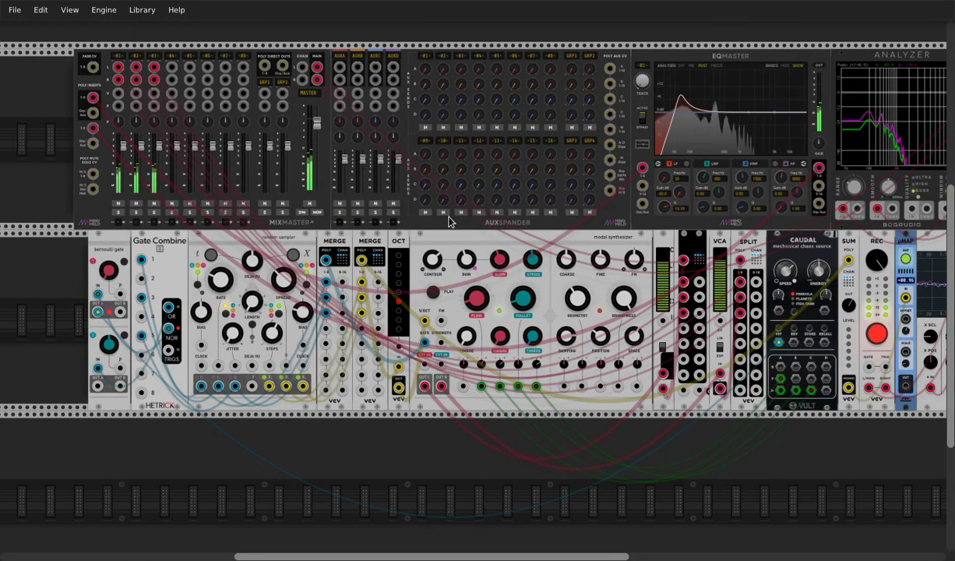
scroll(468, 228, up, 2)
scroll(472, 232, down, 1)
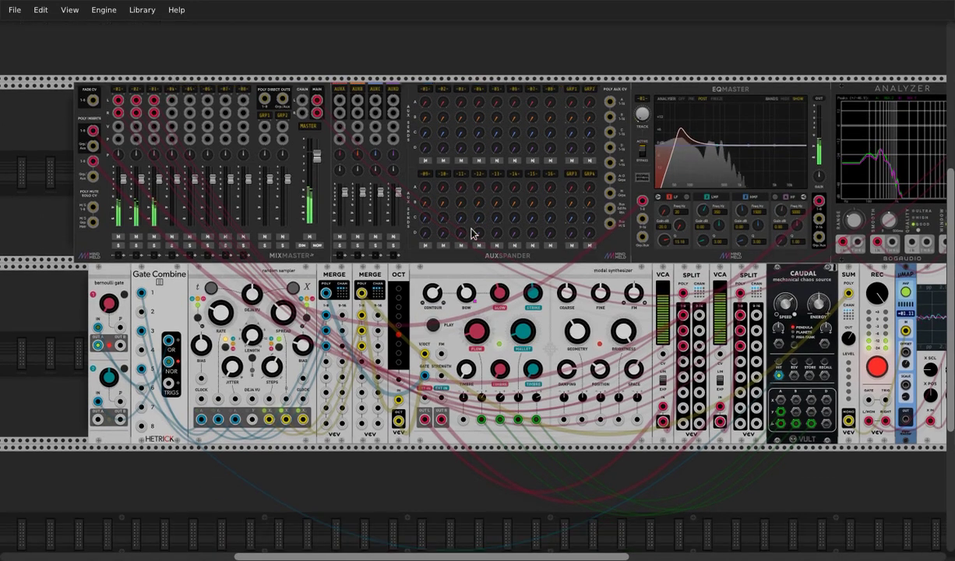
scroll(472, 232, down, 1)
scroll(472, 232, right, 1)
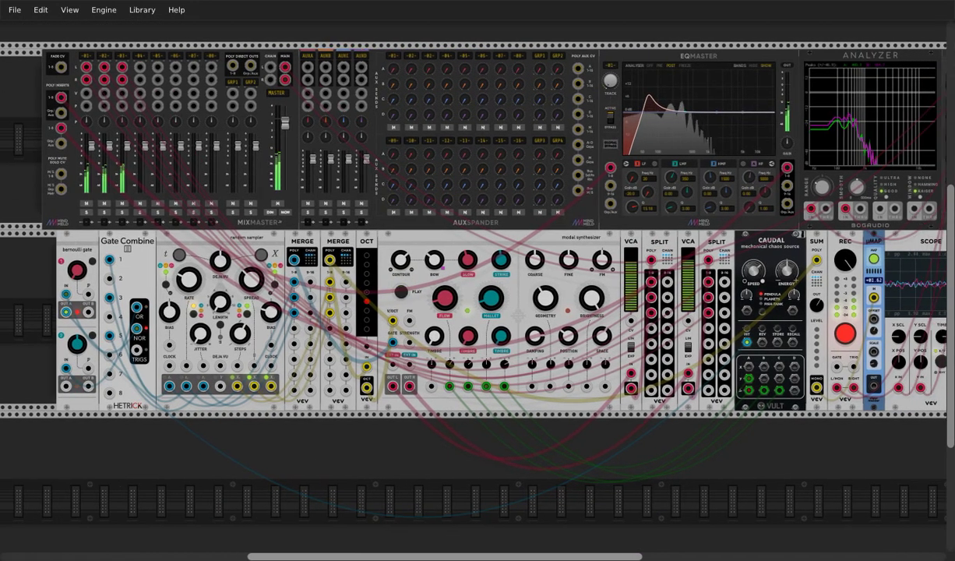
scroll(716, 178, right, 1)
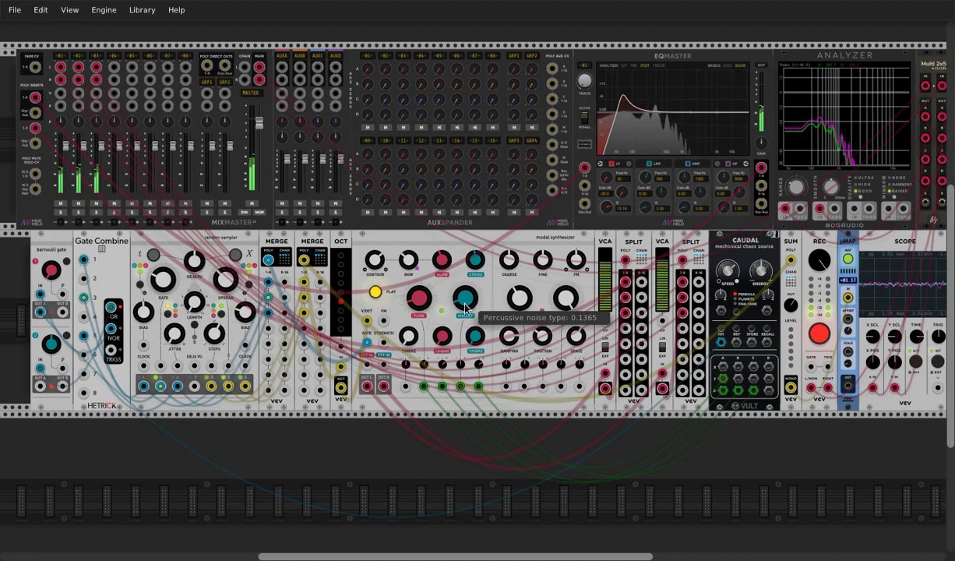
drag(466, 301, 419, 313)
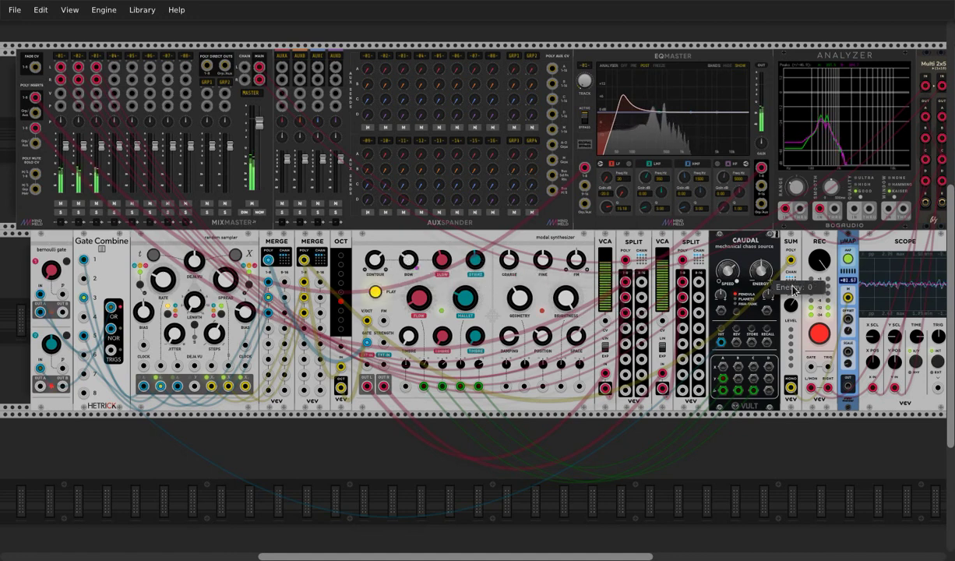
drag(844, 327, 844, 333)
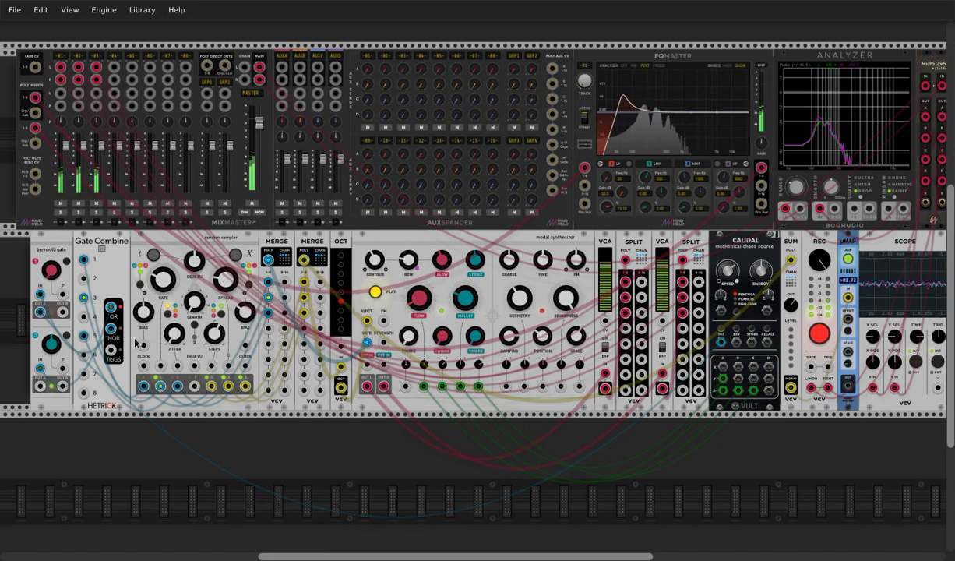
Step: Adjust the random sampler's gate bias and set the modal synthesizer's energy dissipation speed to 0.469
mouse_move(144, 319)
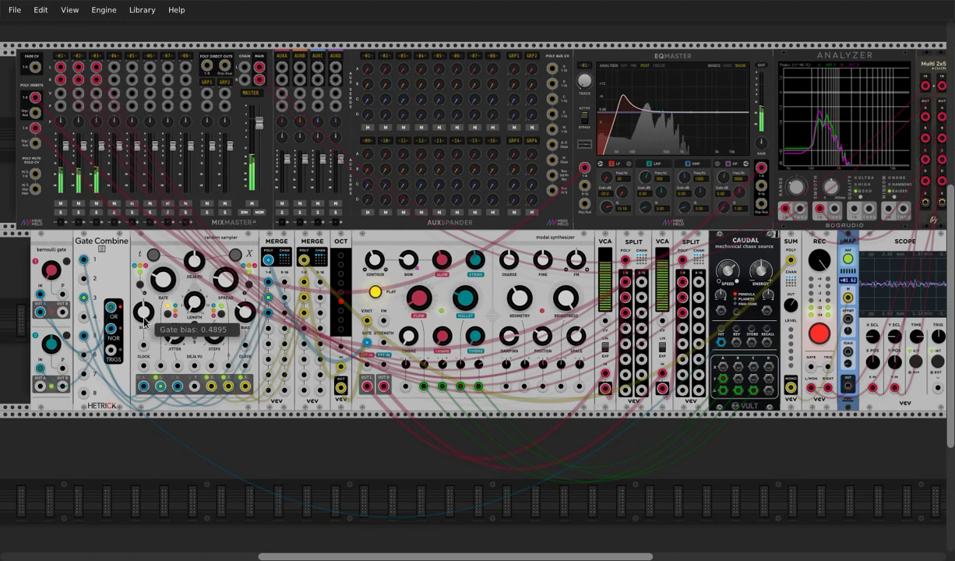
drag(144, 312, 143, 315)
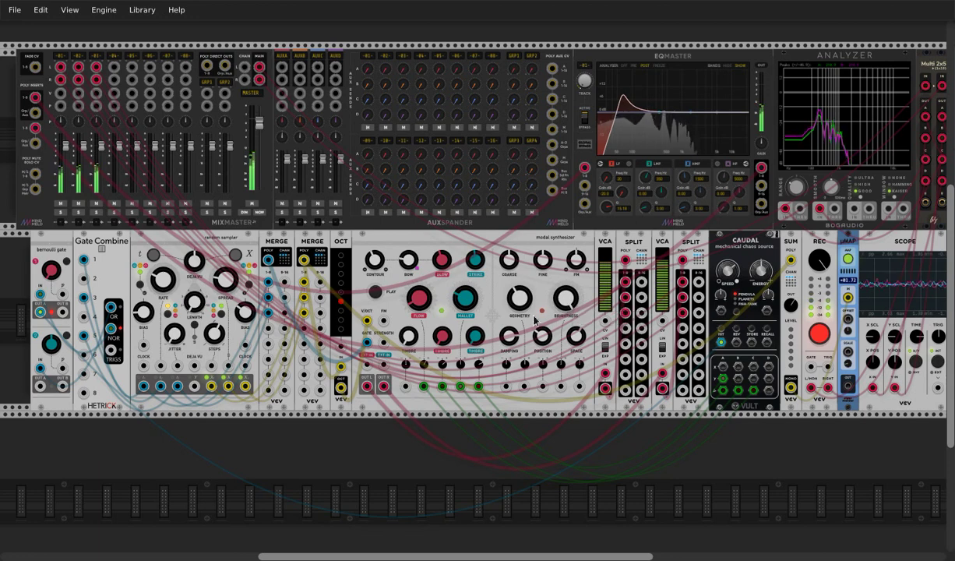
mouse_move(506, 343)
drag(506, 343, 506, 389)
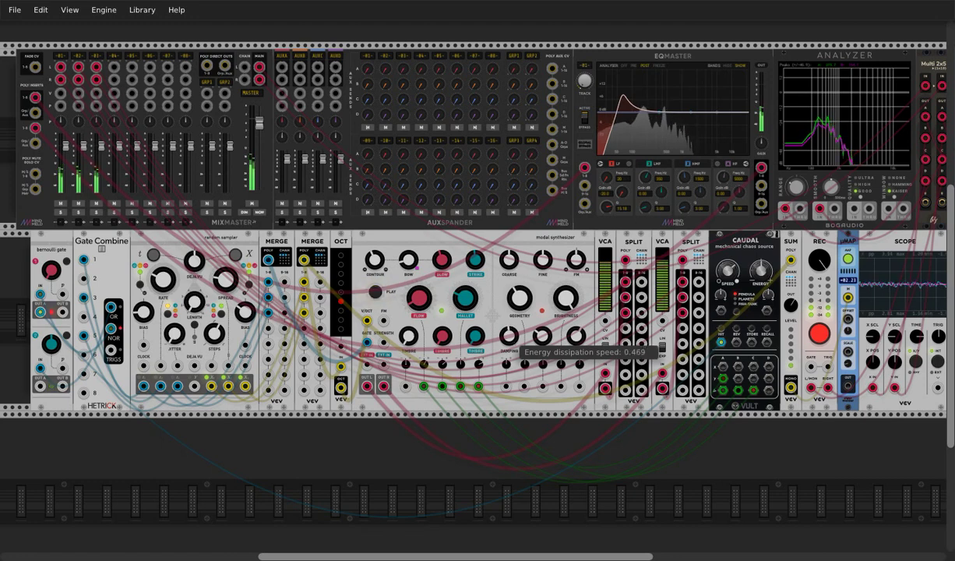
Step: Adjust the modal synthesizer's coarse tuning and lower the OCT module's octave shift
drag(508, 260, 508, 273)
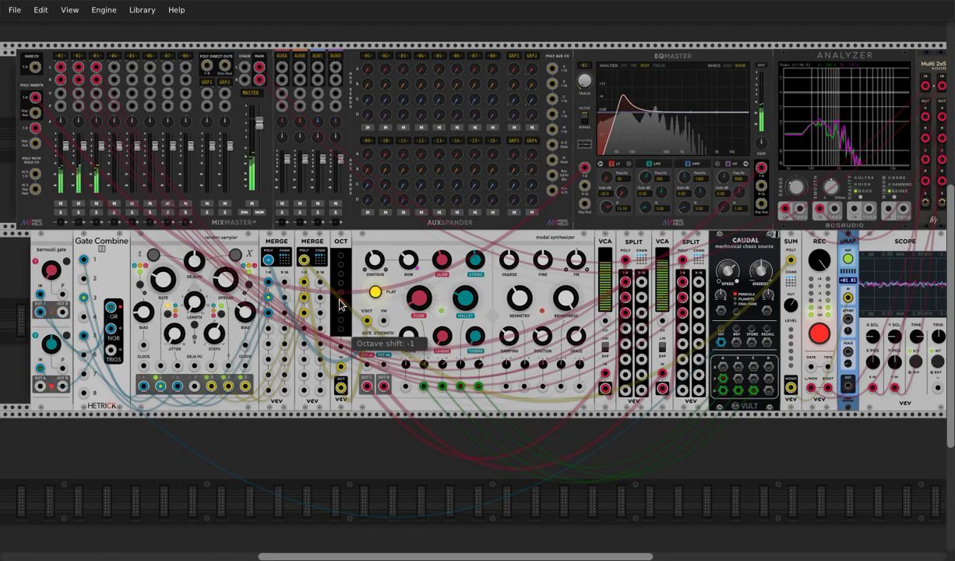
click(340, 322)
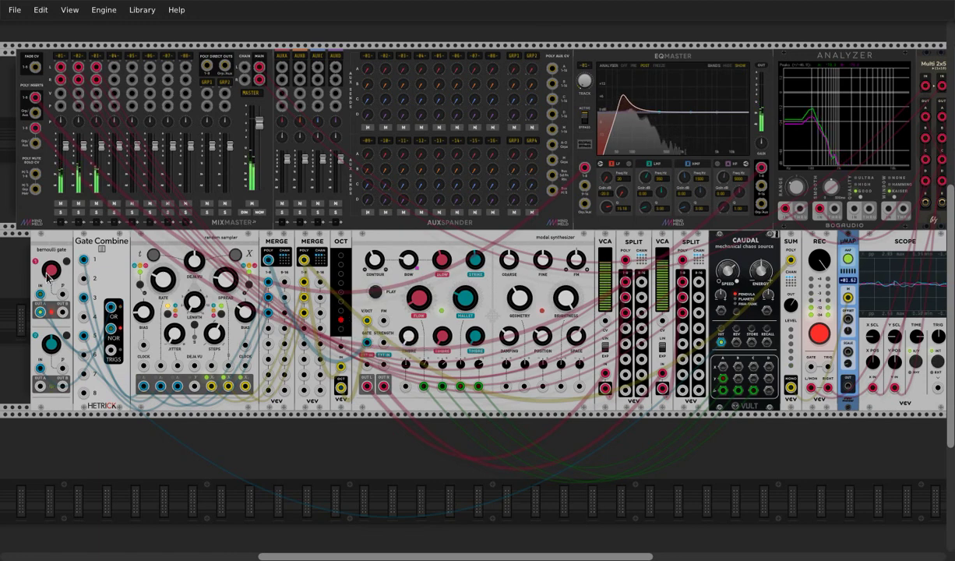
Step: Adjust the random sampler's X bias and spread section and the modal synthesizer's strike timbre
drag(239, 311, 223, 283)
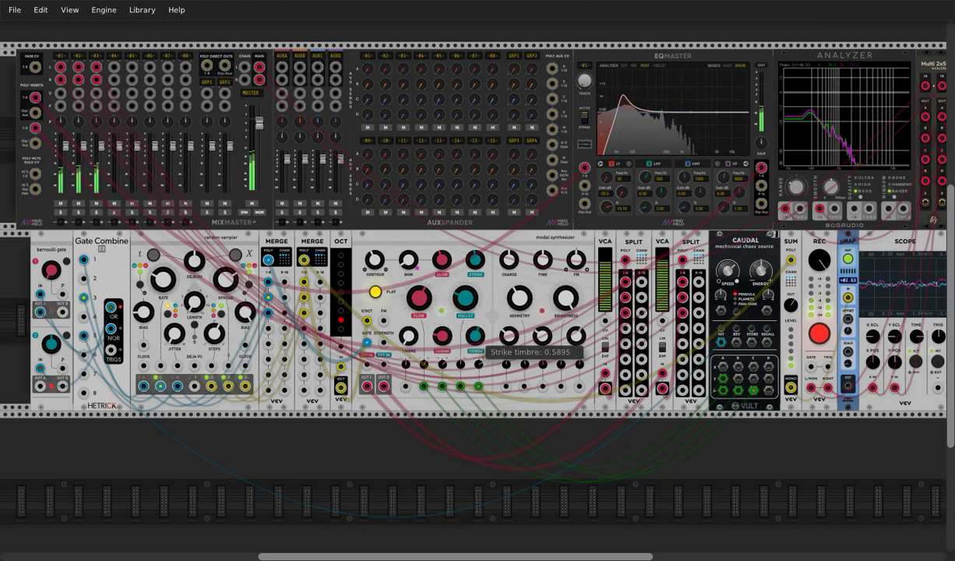
drag(476, 336, 476, 374)
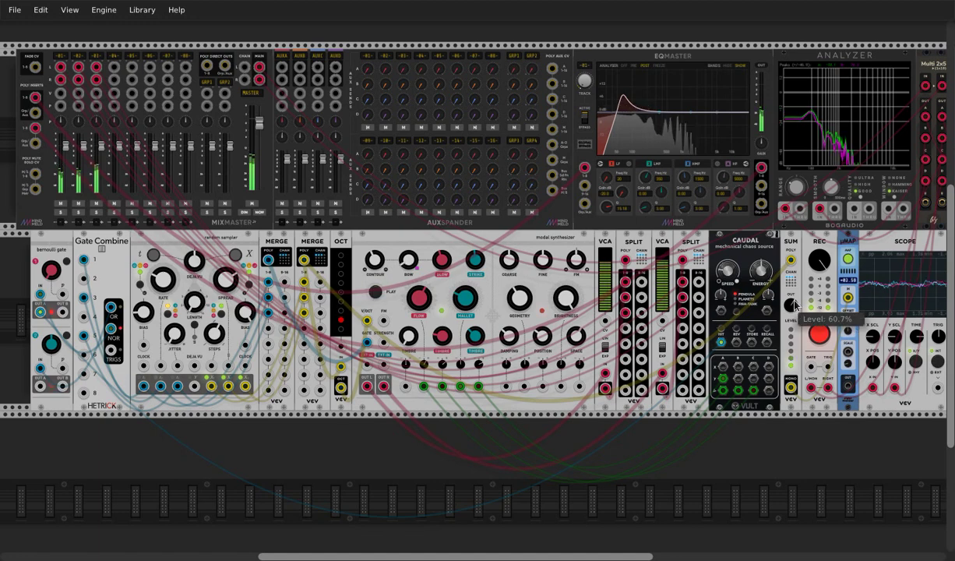
Step: Check the cable from the second MERGE's poly output to SUM and adjust the modal synthesizer's excitation position
drag(304, 259, 792, 260)
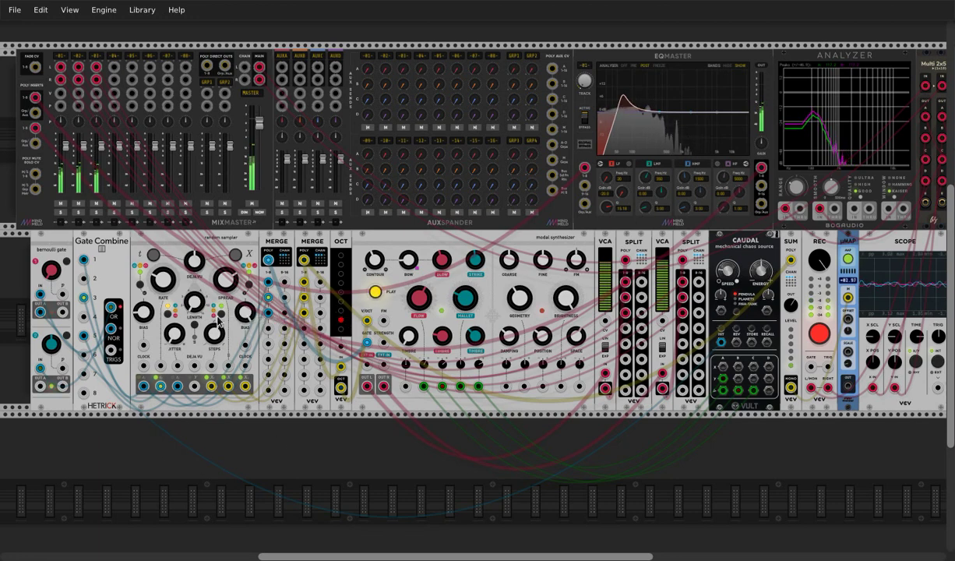
mouse_move(226, 284)
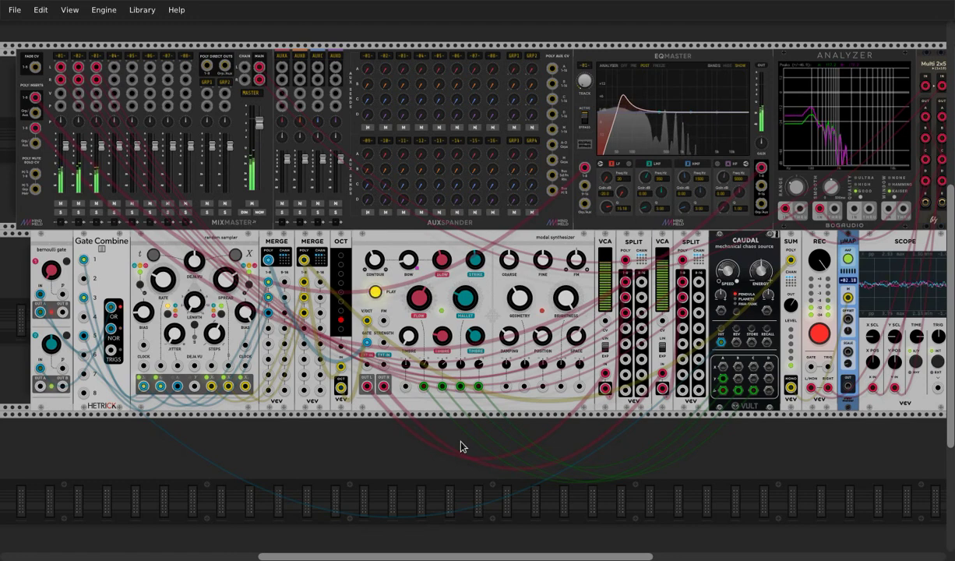
mouse_move(509, 335)
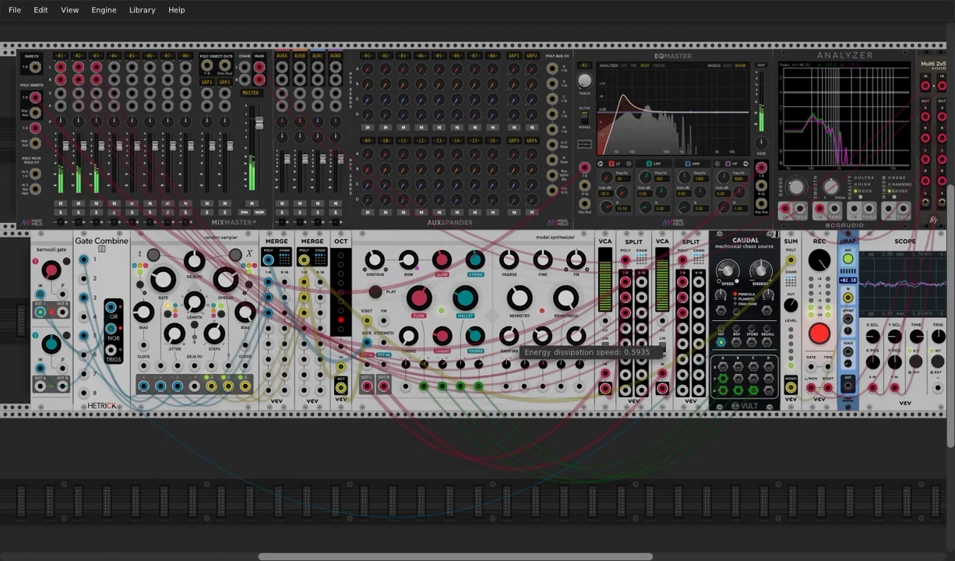
mouse_move(543, 342)
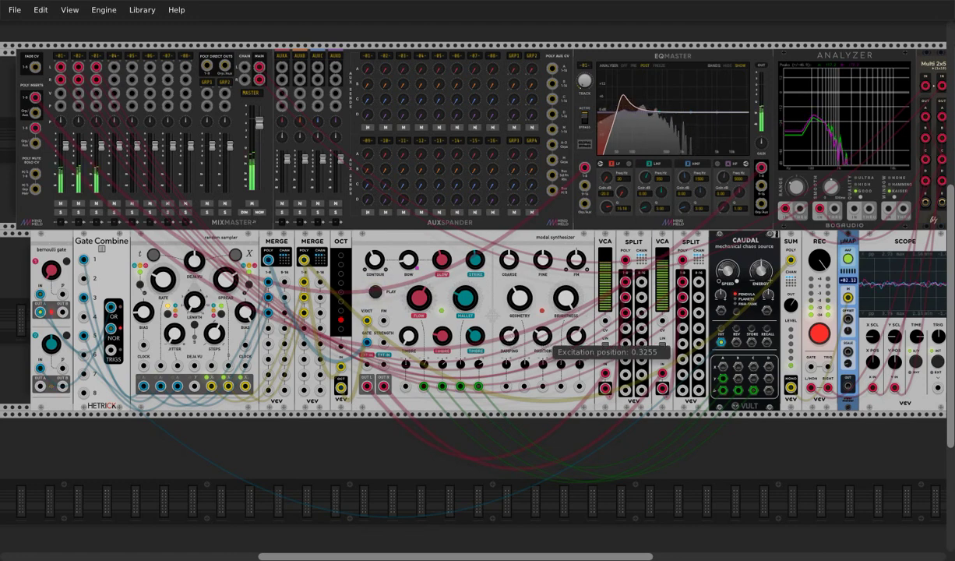
drag(543, 343, 543, 274)
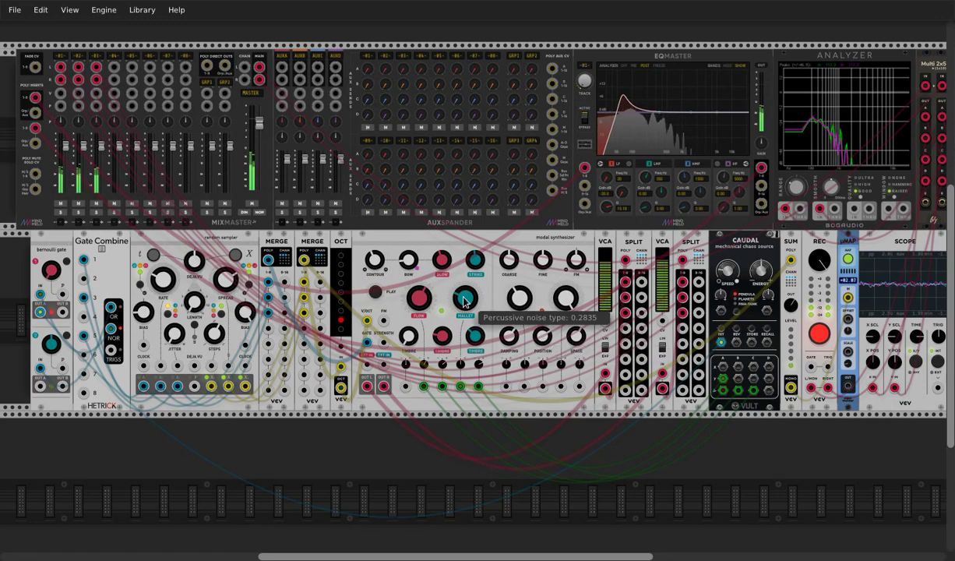
Step: Adjust the modal synthesizer's contour, blow exciter level and flow setting
drag(375, 264, 375, 231)
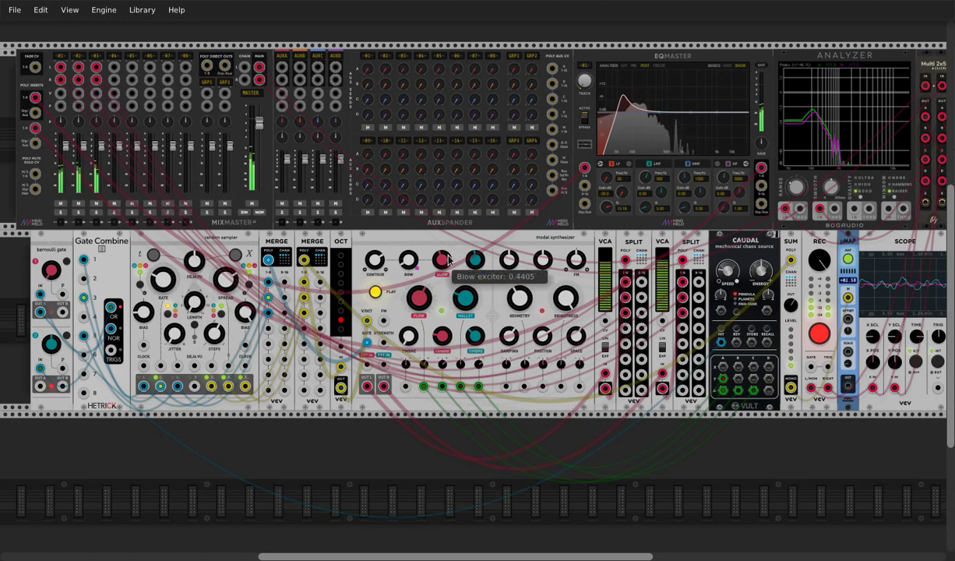
drag(433, 253, 433, 253)
drag(410, 292, 408, 337)
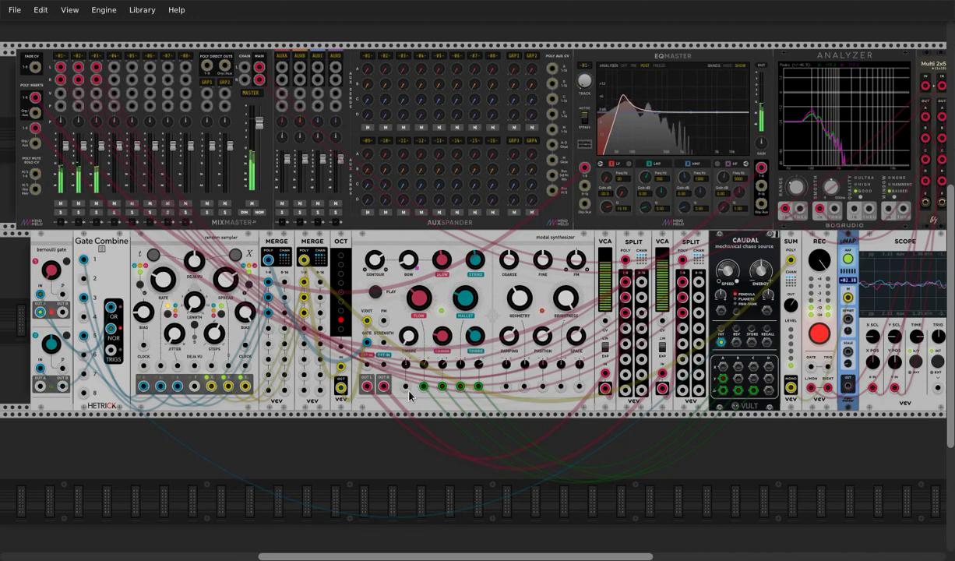
Step: Patch a Caudal output into the modal synthesizer's bow timbre CV input and adjust its attenuverter
drag(409, 393, 770, 392)
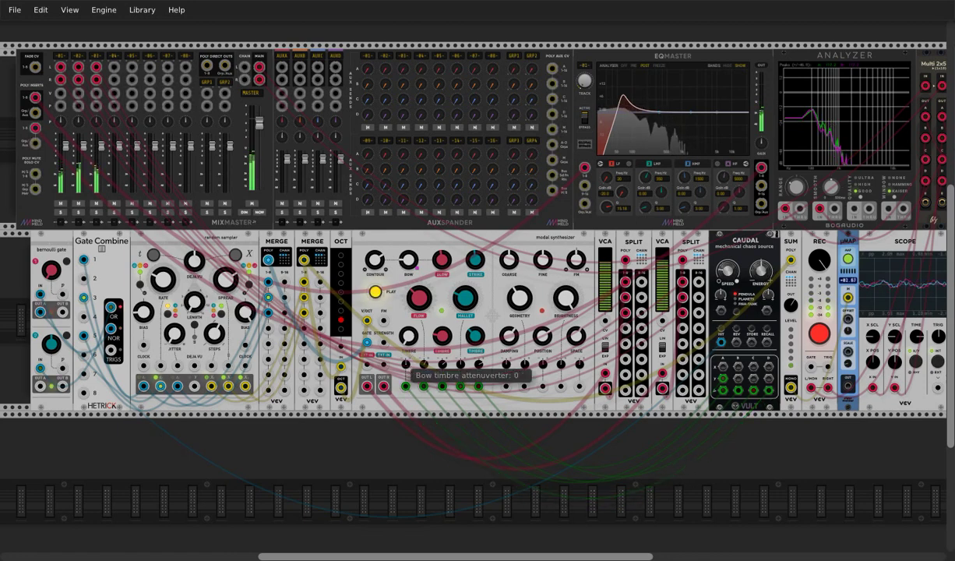
drag(406, 365, 406, 265)
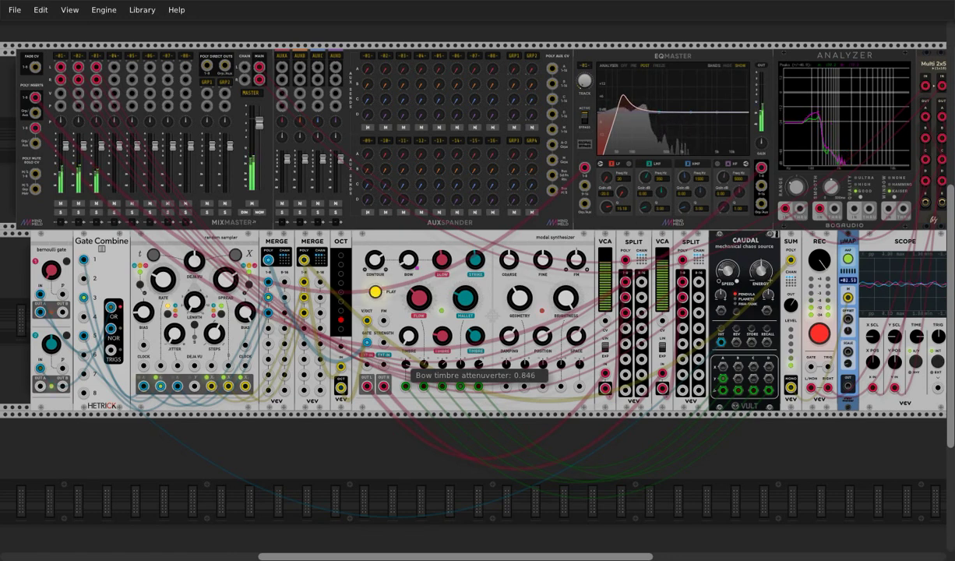
drag(404, 364, 404, 396)
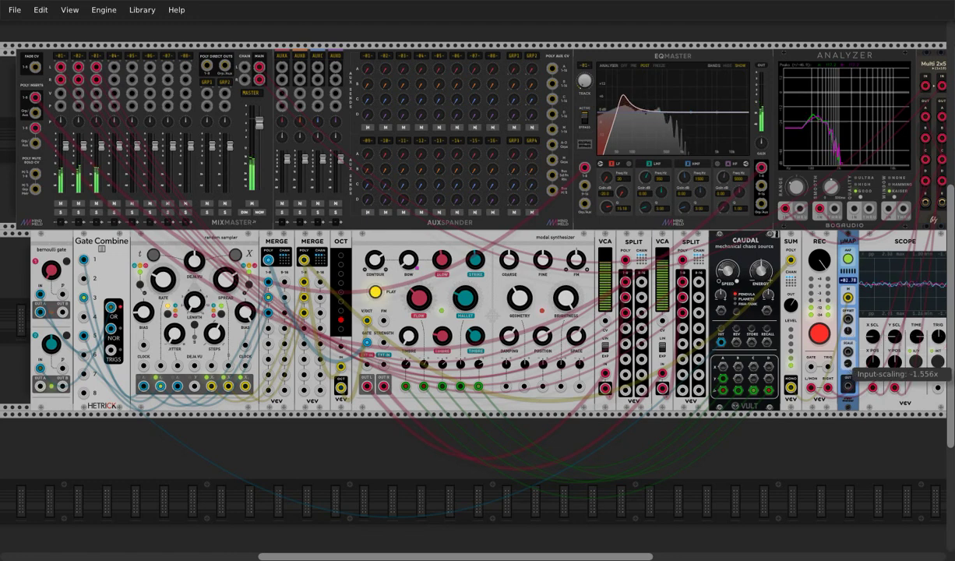
Step: Adjust the µMAP's input scaling and lower the OCT module's octave shift
drag(848, 364, 848, 344)
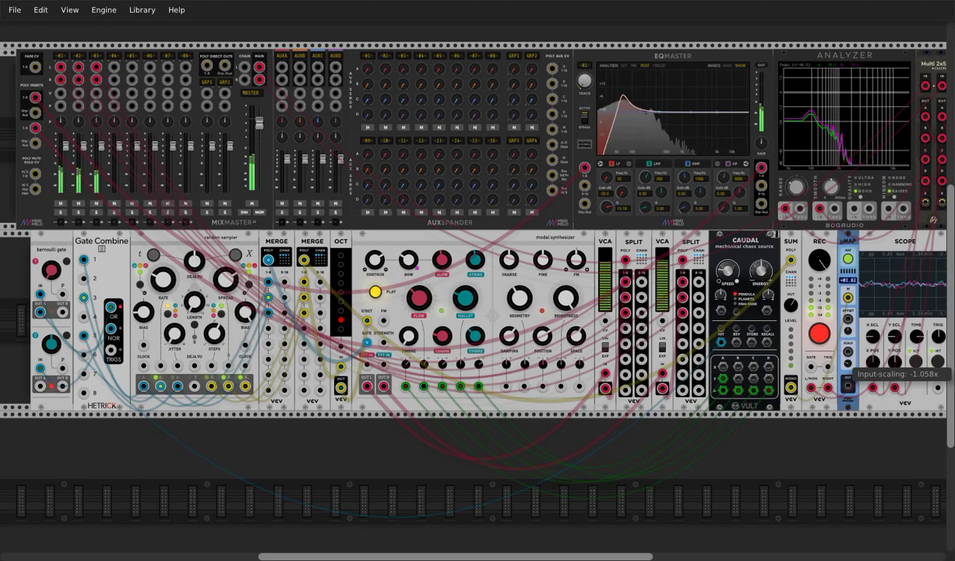
drag(847, 363, 847, 346)
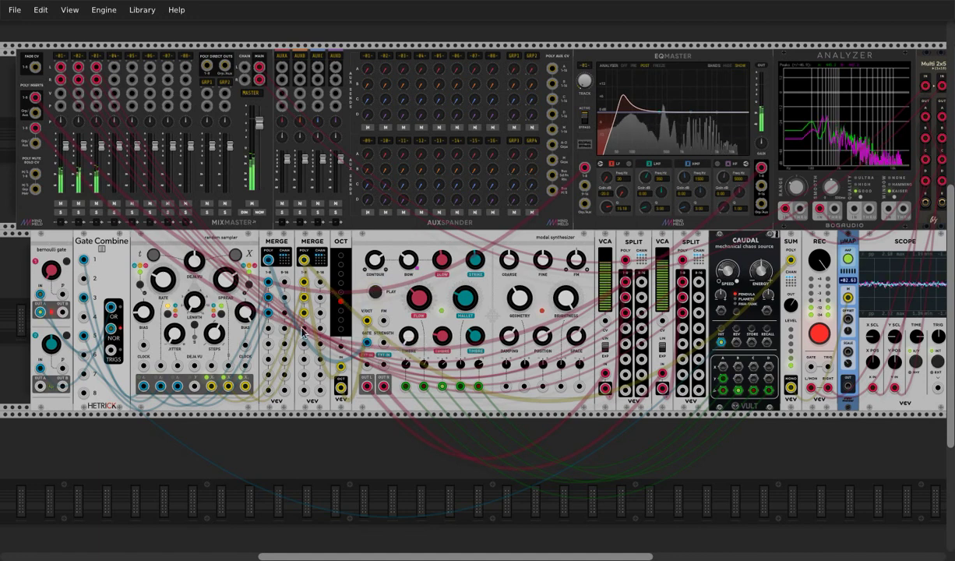
click(341, 322)
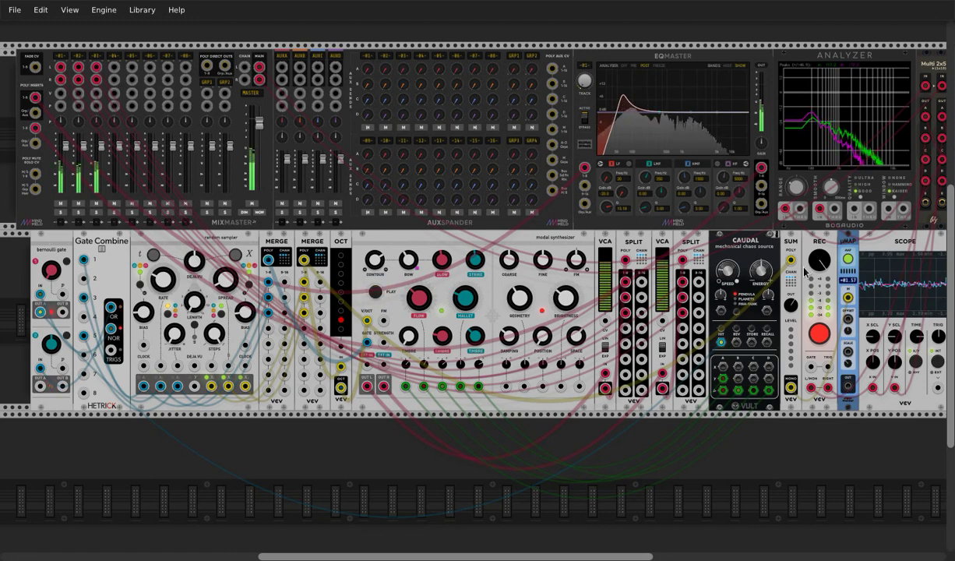
Step: Review the MERGE connection to SUM and set the random sampler's scale to Raag Bhairav That
mouse_move(794, 310)
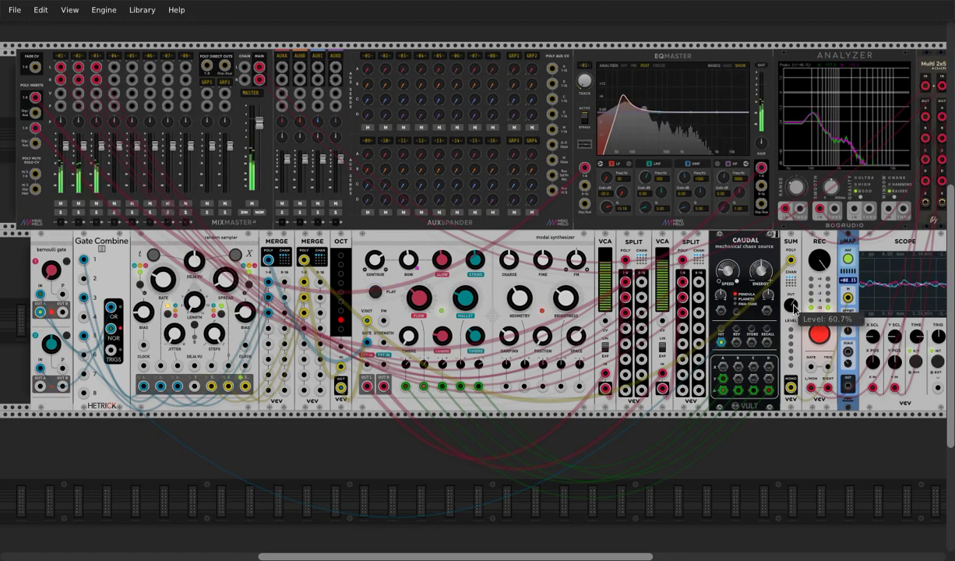
drag(304, 259, 791, 262)
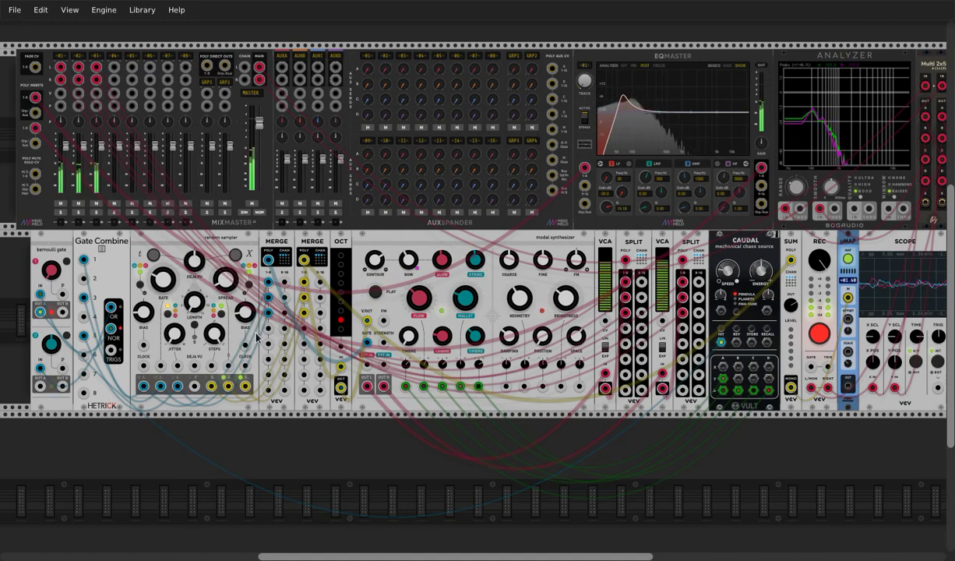
right_click(170, 238)
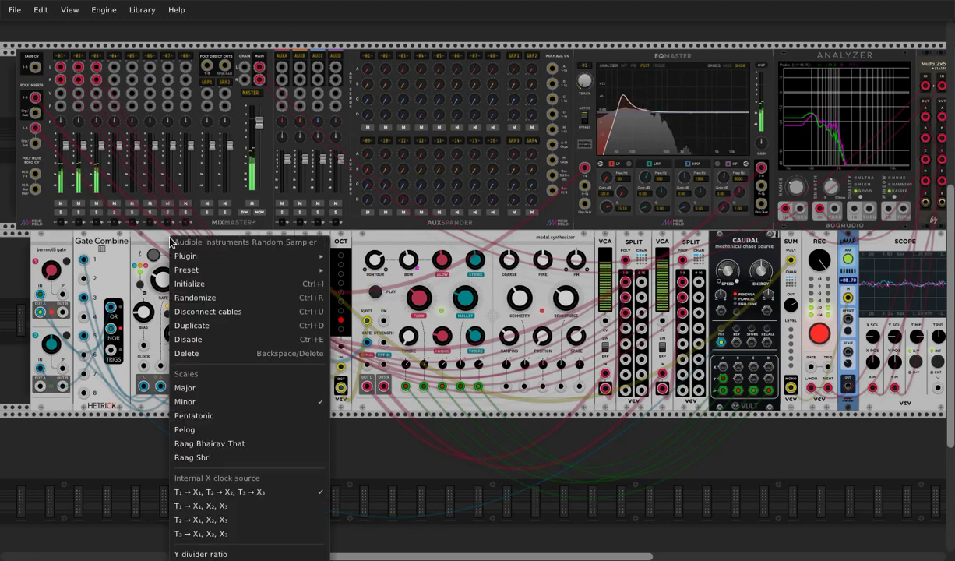
click(273, 444)
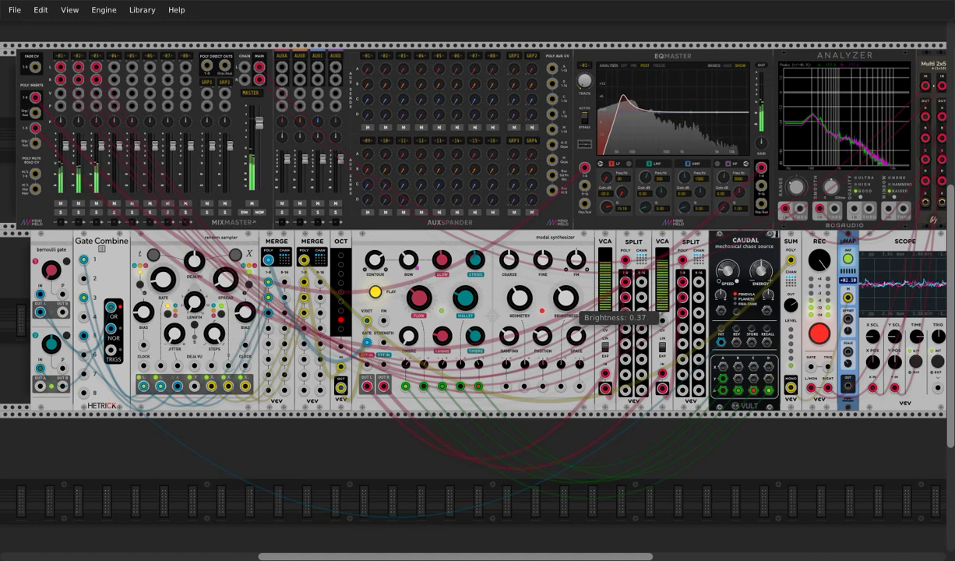
Step: Adjust the modal synthesizer's brightness and unplug the Caudal cable from its brightness CV input
drag(567, 300, 567, 274)
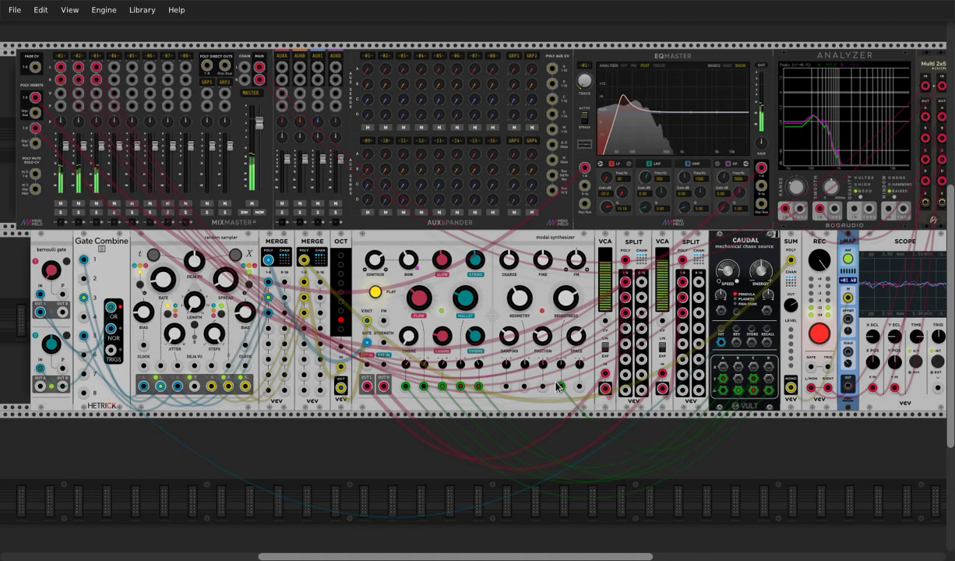
drag(558, 386, 561, 366)
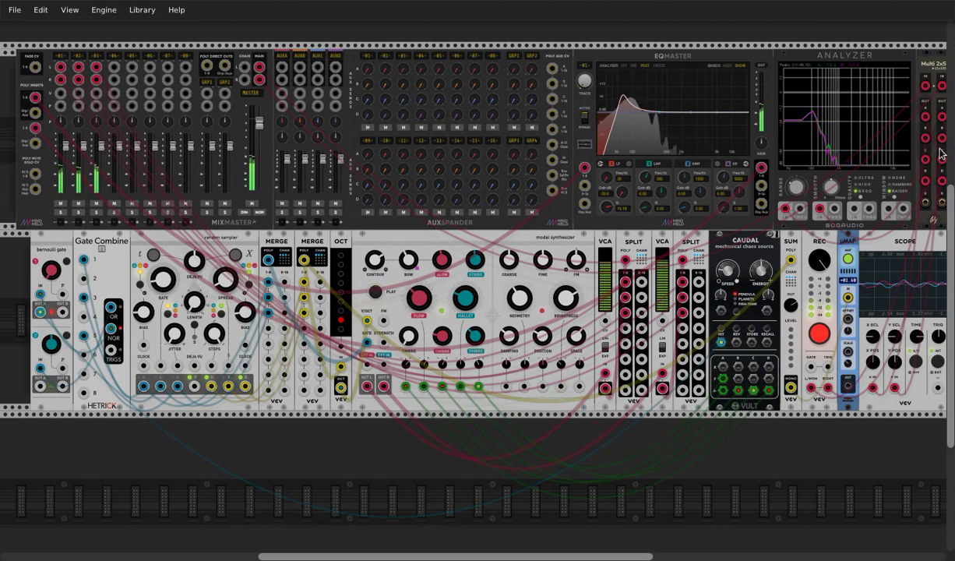
Step: Duplicate the µMAP module and patch SUM's mono output into the copy's input
right_click(856, 247)
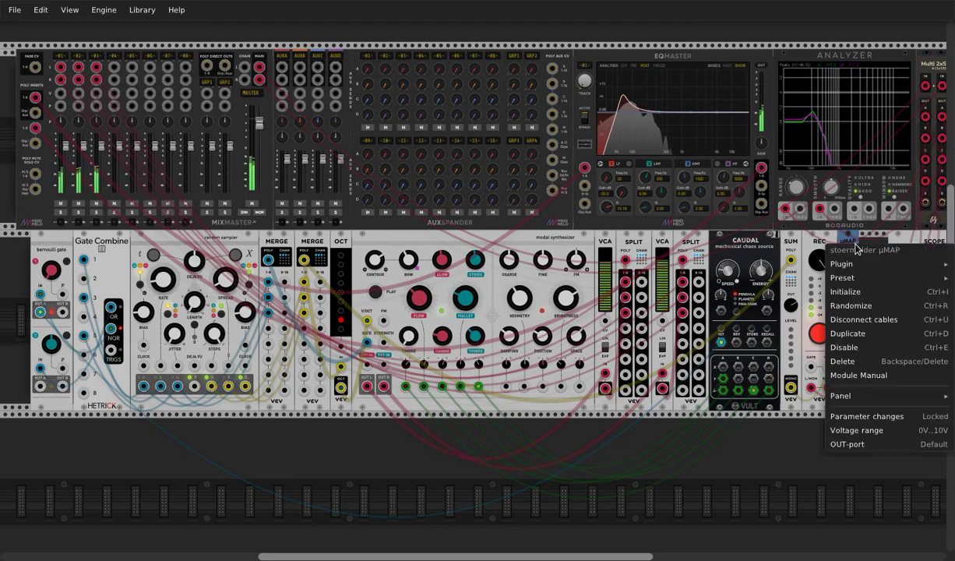
click(854, 333)
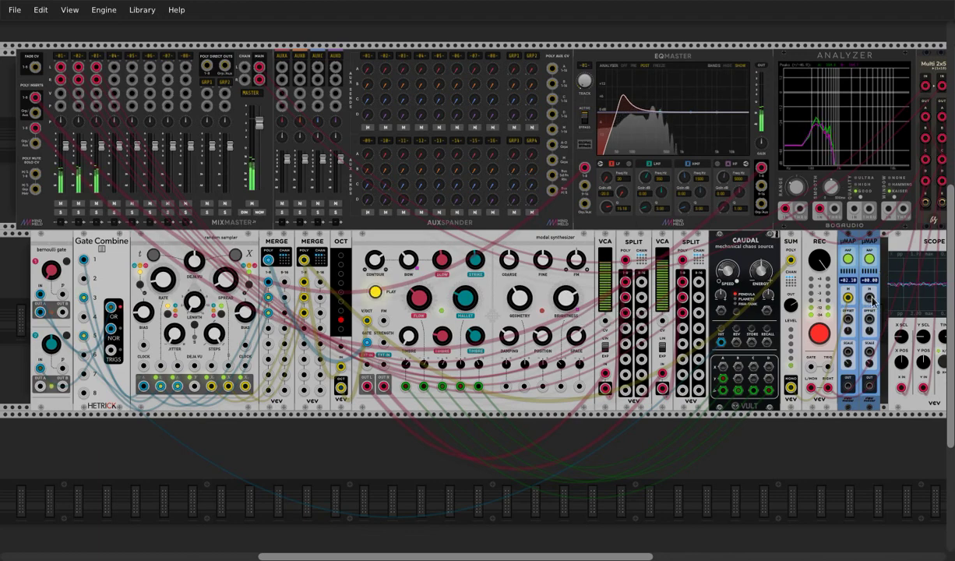
drag(870, 298, 791, 387)
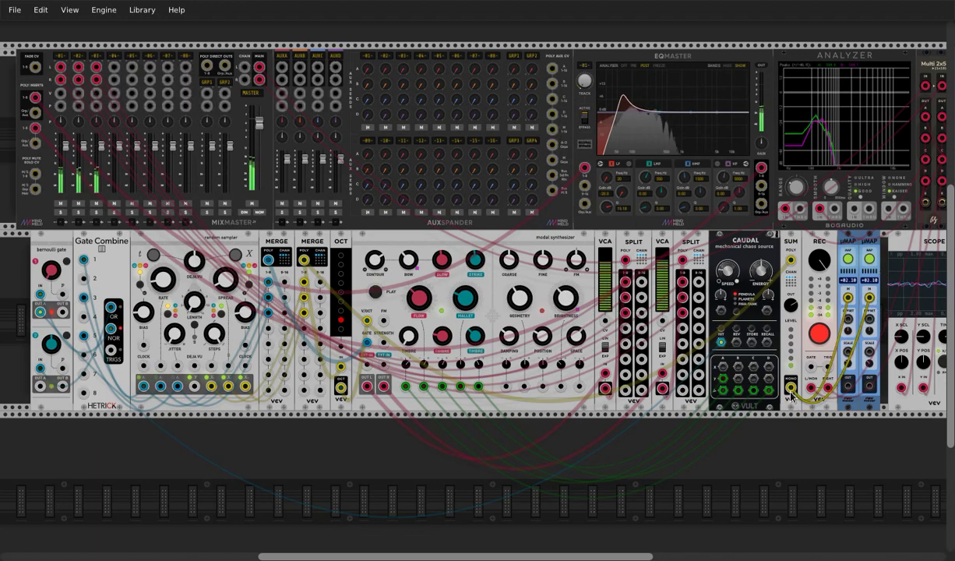
Step: Adjust the modal synthesizer's brightness and the first µMAP's scaling, with the copied µMAP's input offset set to 54.9%
mouse_move(567, 308)
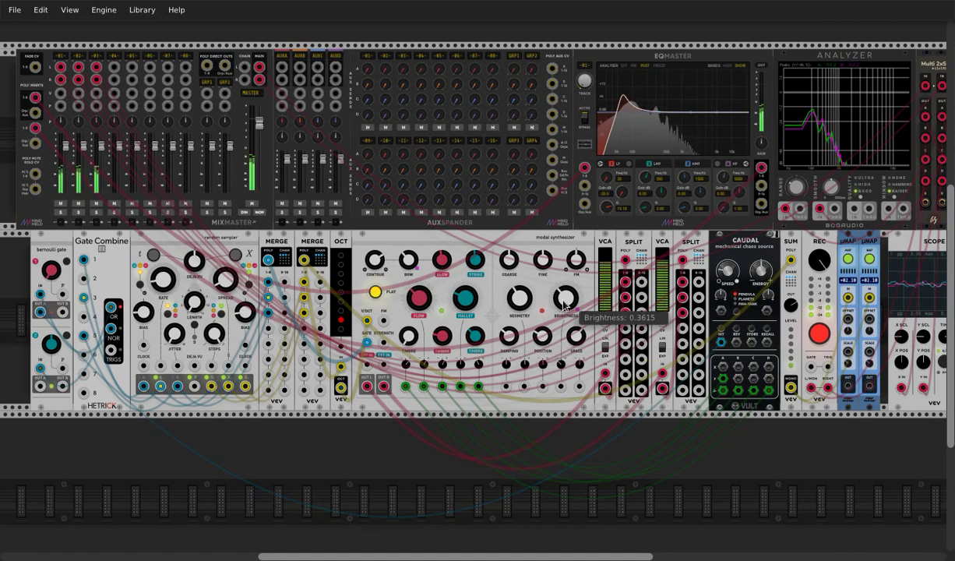
drag(564, 302, 563, 301)
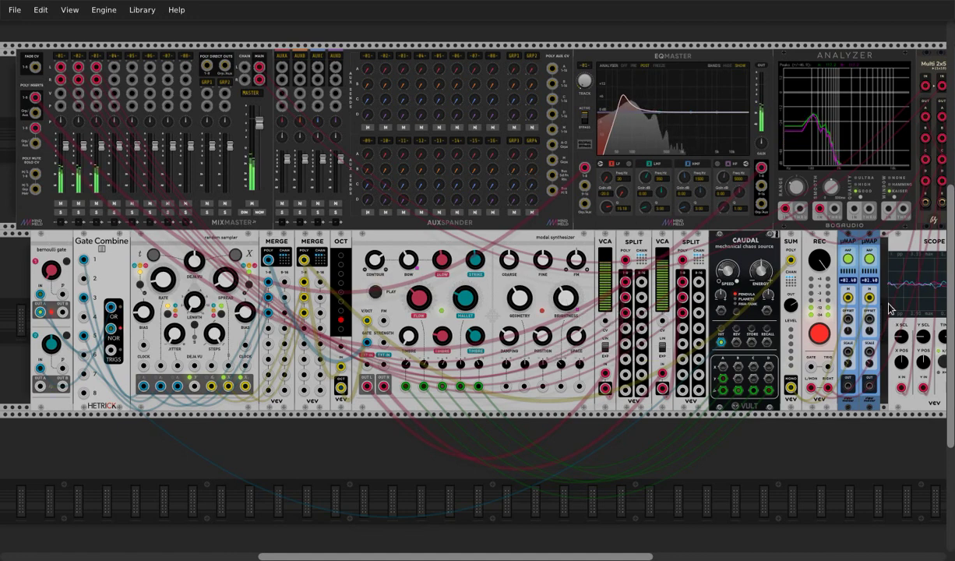
mouse_move(851, 363)
drag(852, 363, 852, 364)
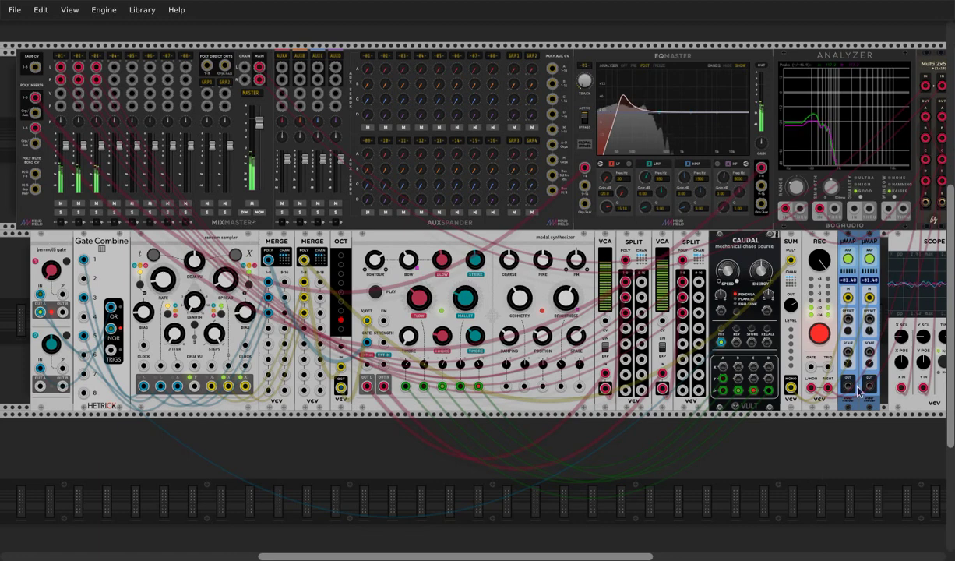
drag(868, 331, 868, 324)
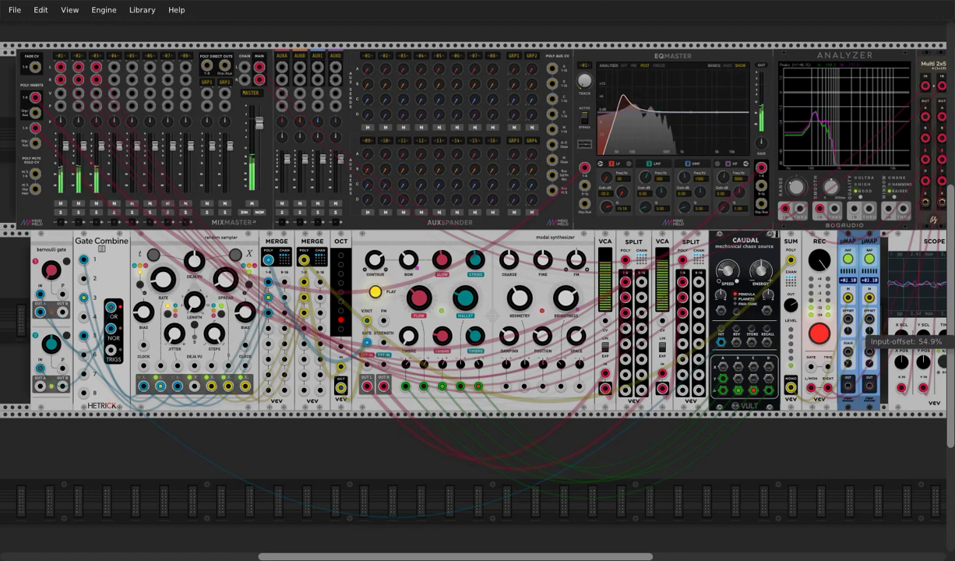
Step: Fine-tune the modal synthesizer's geometry and lower both VCA levels, setting the second VCA to 70.6%
mouse_move(520, 300)
mouse_down()
mouse_move(521, 291)
mouse_move(520, 300)
mouse_up()
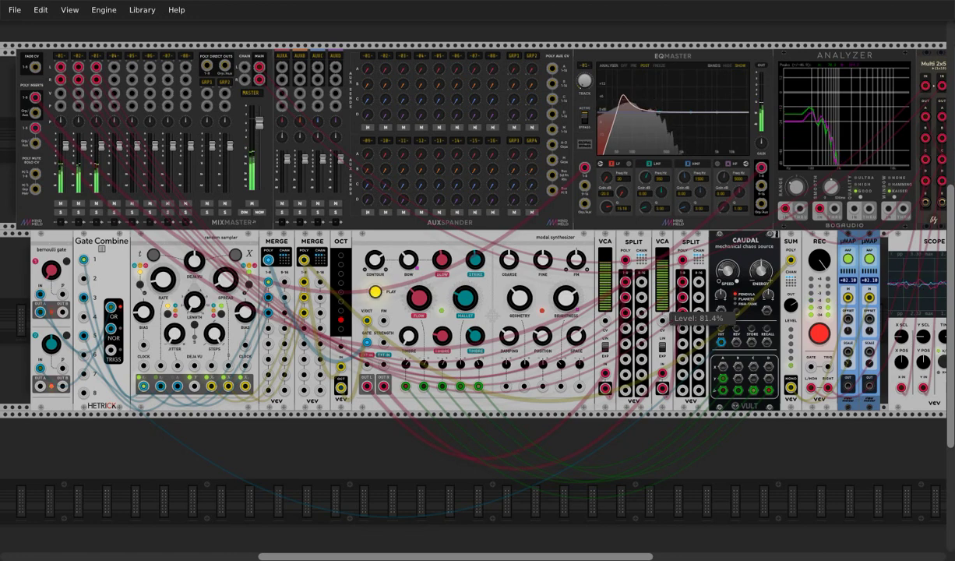
drag(662, 285, 662, 285)
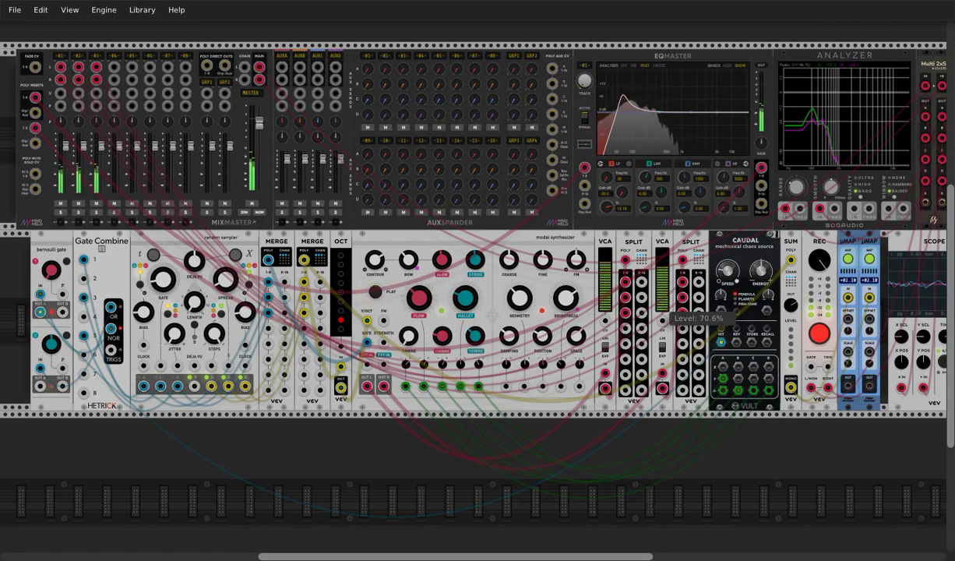
drag(605, 307, 605, 310)
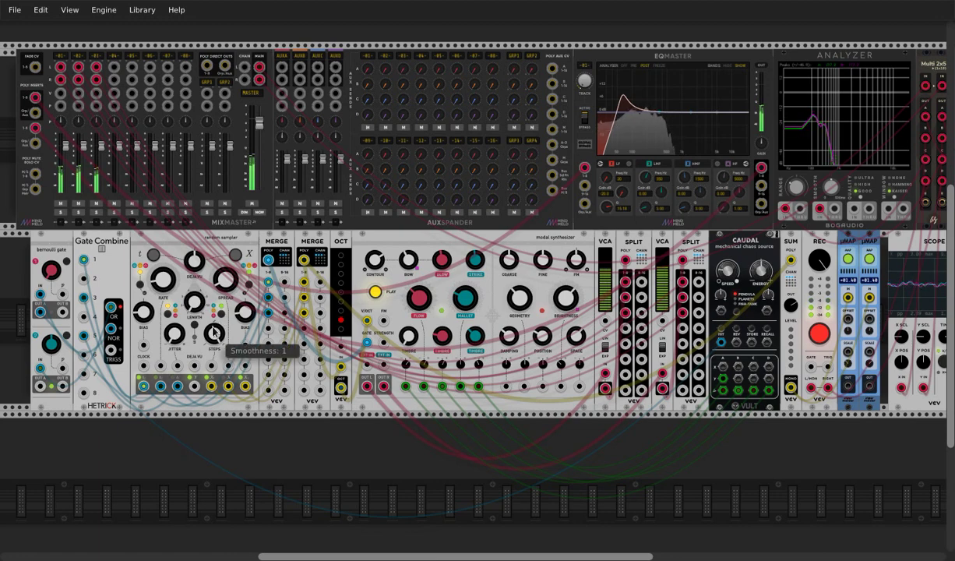
Step: Adjust the random sampler's smoothness, spread and gate bias, and set its distribution bias to 0.6625
drag(214, 334, 214, 382)
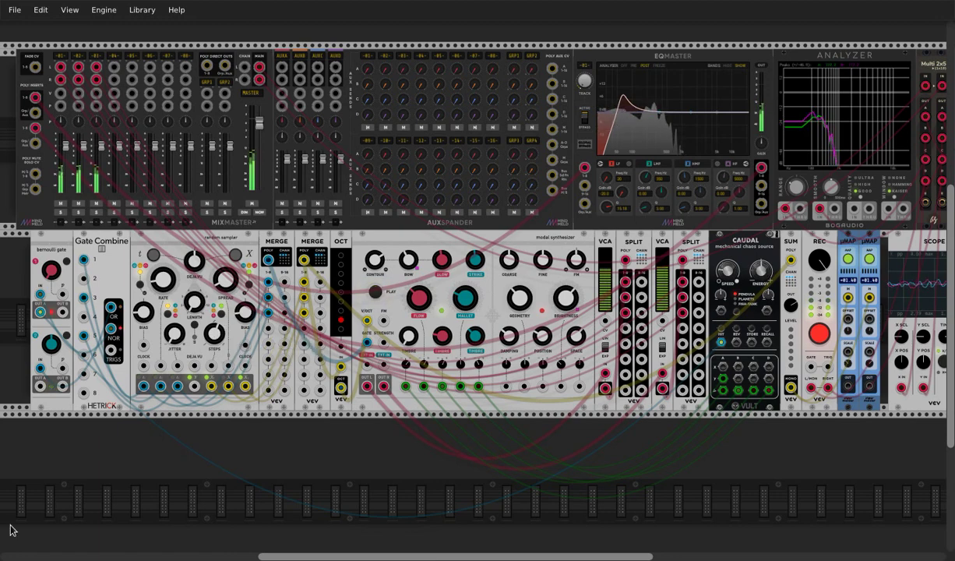
drag(245, 313, 246, 331)
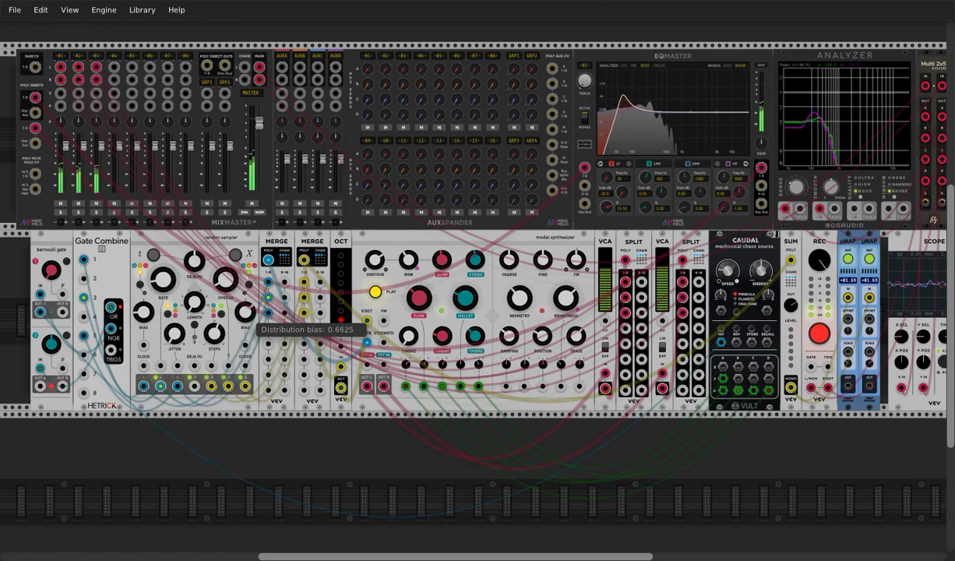
drag(225, 278, 226, 294)
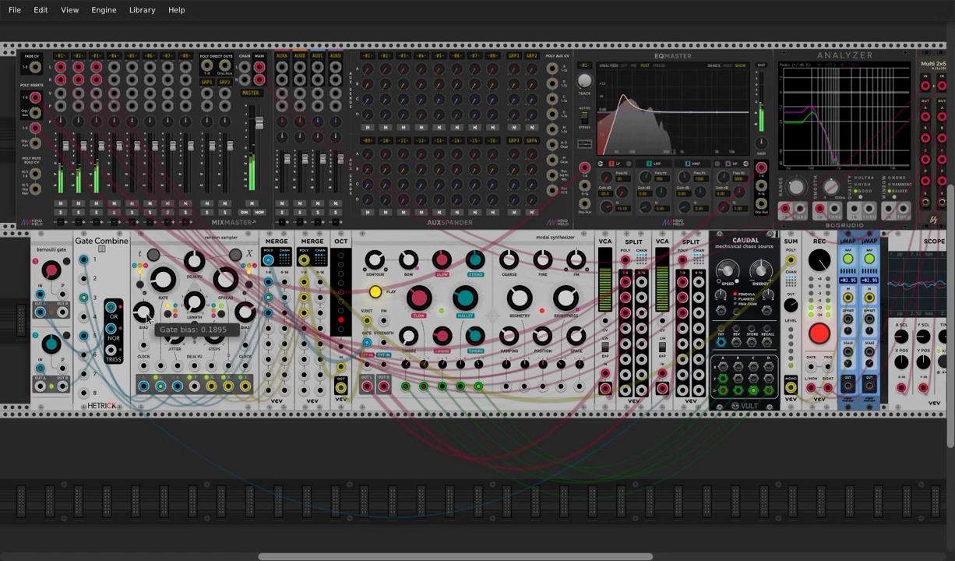
drag(142, 307, 142, 277)
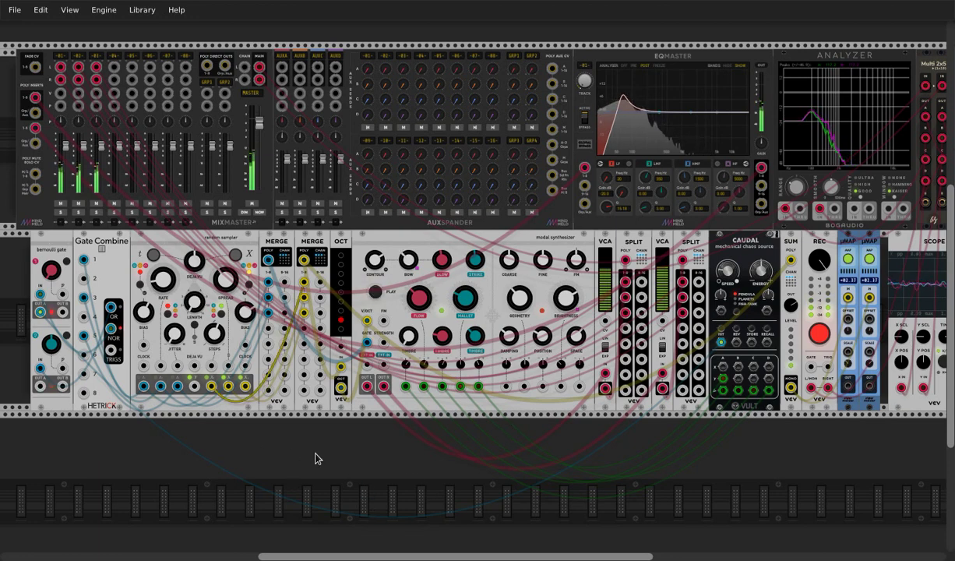
Step: Adjust the modal synthesizer's contour and damping along with the random sampler's clock rate
drag(371, 264, 372, 272)
drag(521, 342, 520, 348)
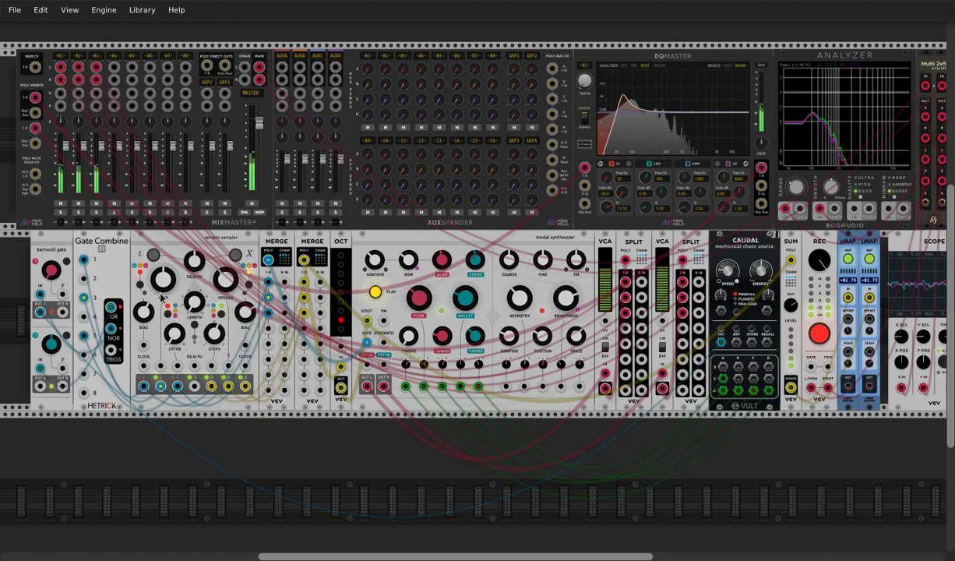
drag(172, 288, 172, 294)
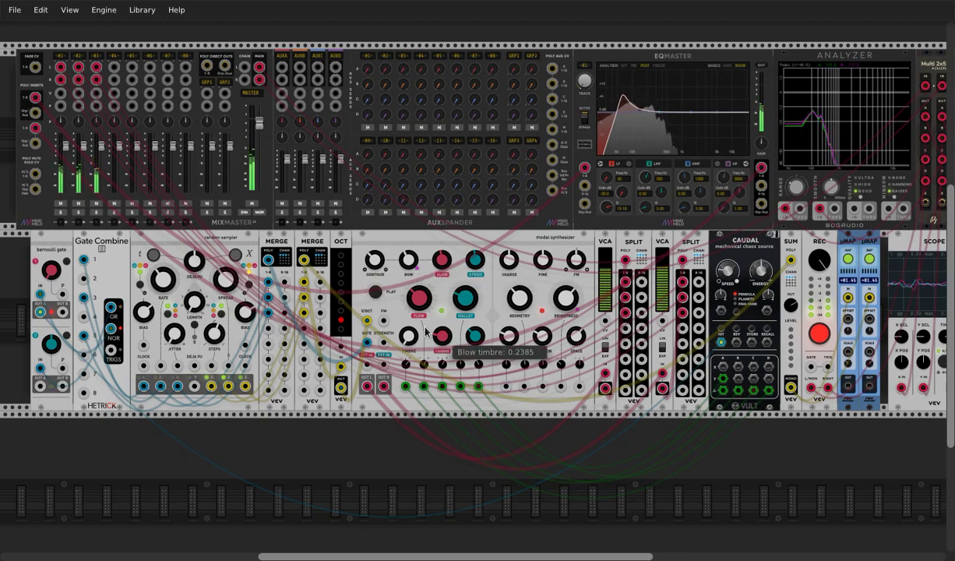
Step: Check the modal synthesizer's blow and strike timbre settings, their attenuverters and the excitation position
mouse_move(423, 311)
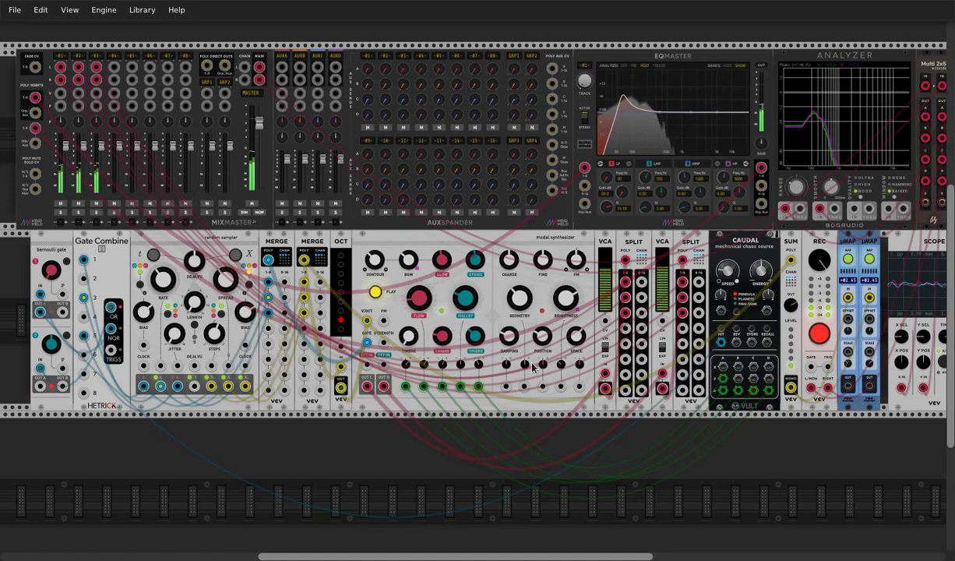
mouse_move(480, 370)
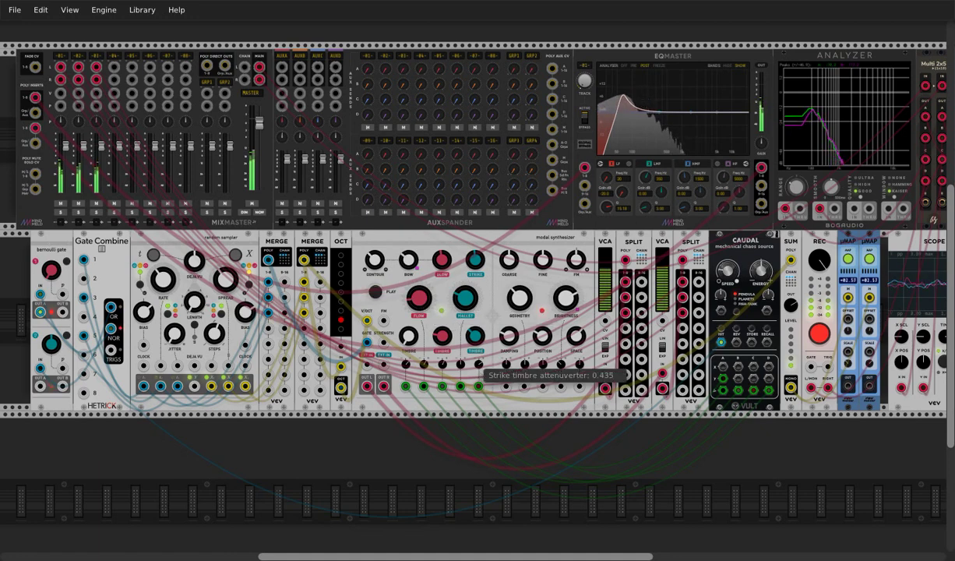
mouse_move(476, 337)
mouse_move(442, 336)
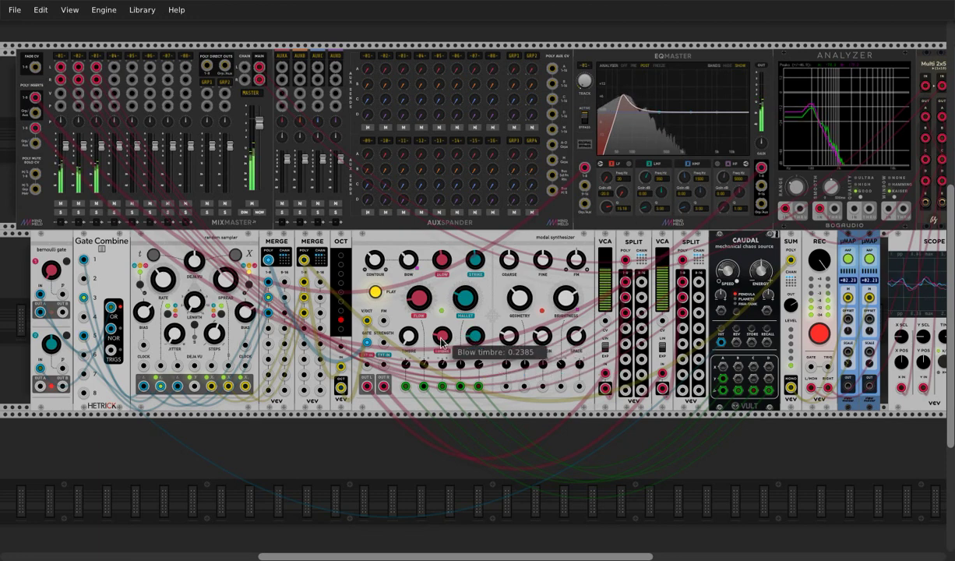
mouse_move(442, 372)
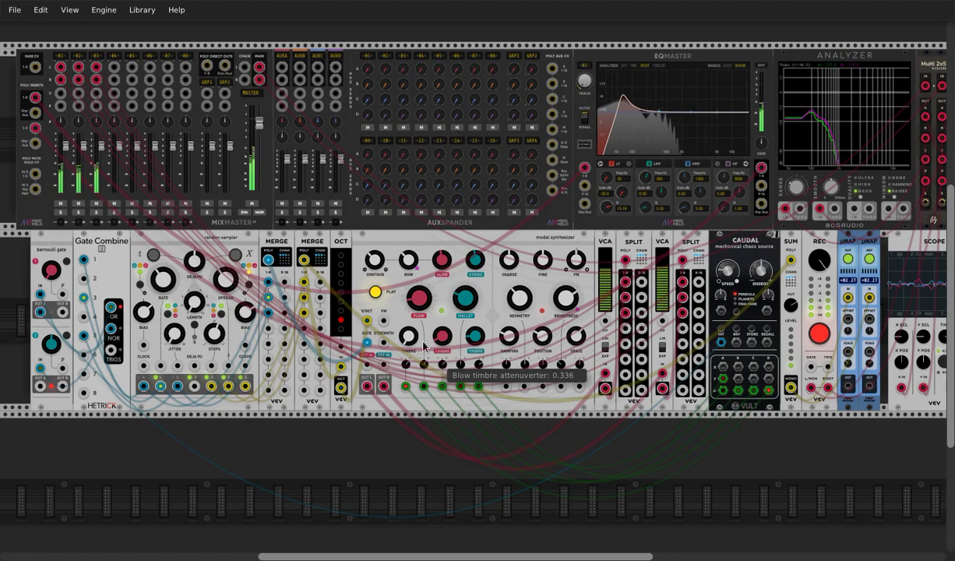
mouse_move(546, 341)
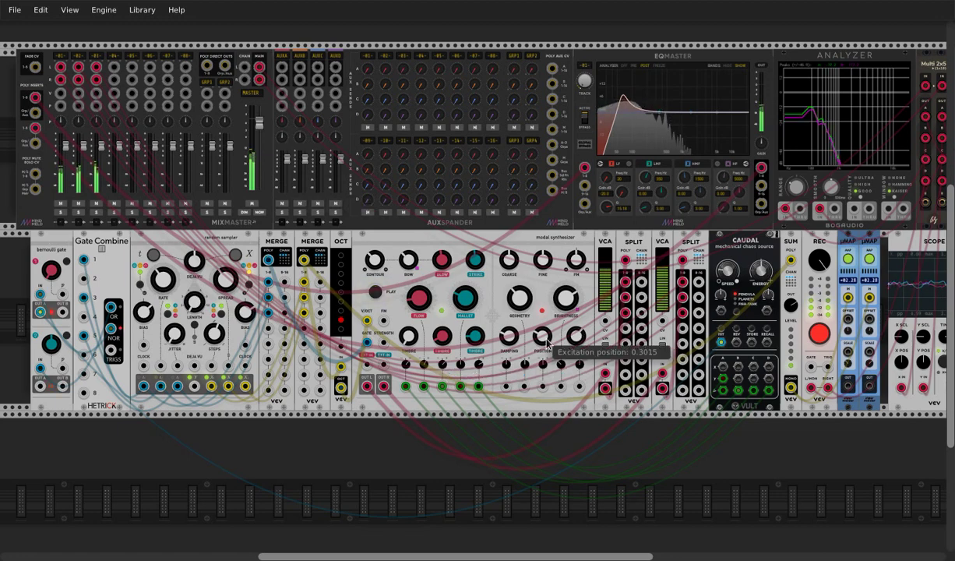
Step: Rework the modal synthesizer's resonator geometry and set the octave shift to -1
mouse_move(520, 309)
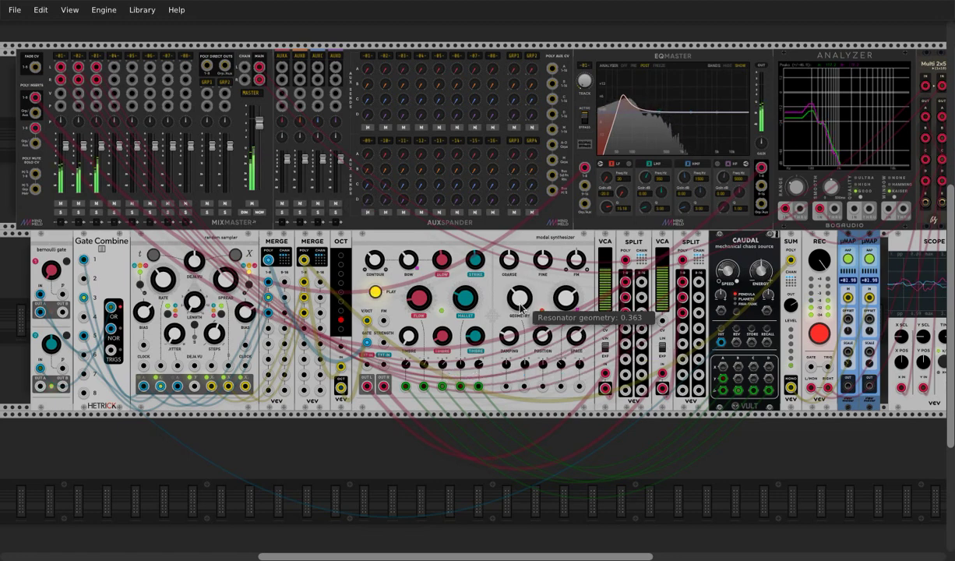
drag(520, 309, 521, 266)
mouse_move(521, 302)
mouse_down()
mouse_move(520, 283)
mouse_move(520, 314)
mouse_up()
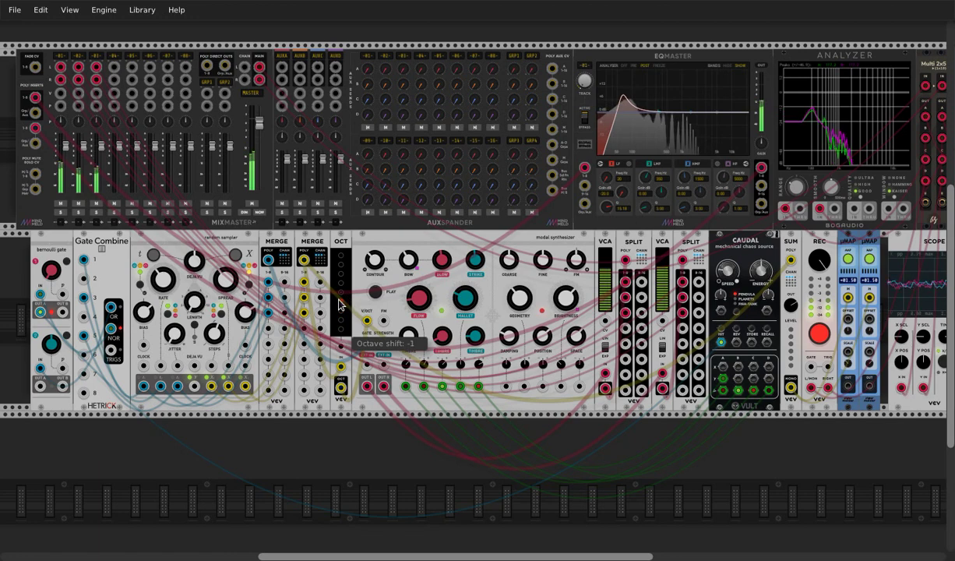
scroll(340, 304, down, 3)
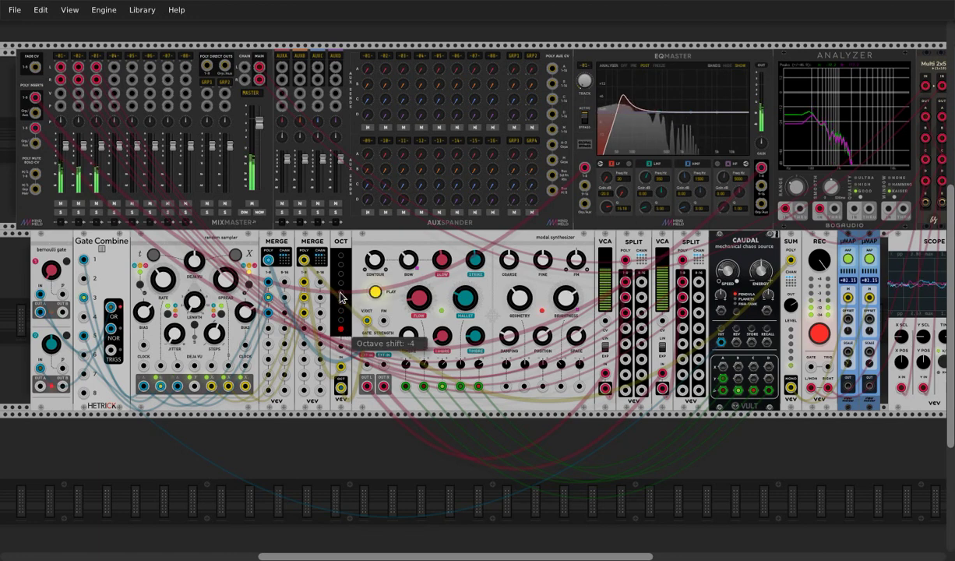
drag(339, 278, 341, 302)
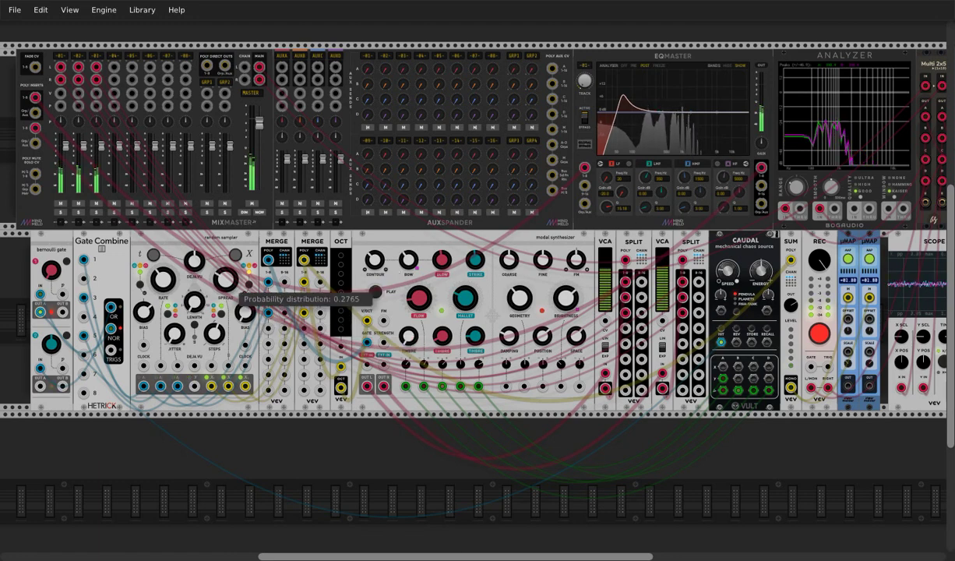
Step: Adjust the random sampler's probability distribution and switch its scale to Raag Shri
drag(229, 281, 229, 277)
right_click(189, 244)
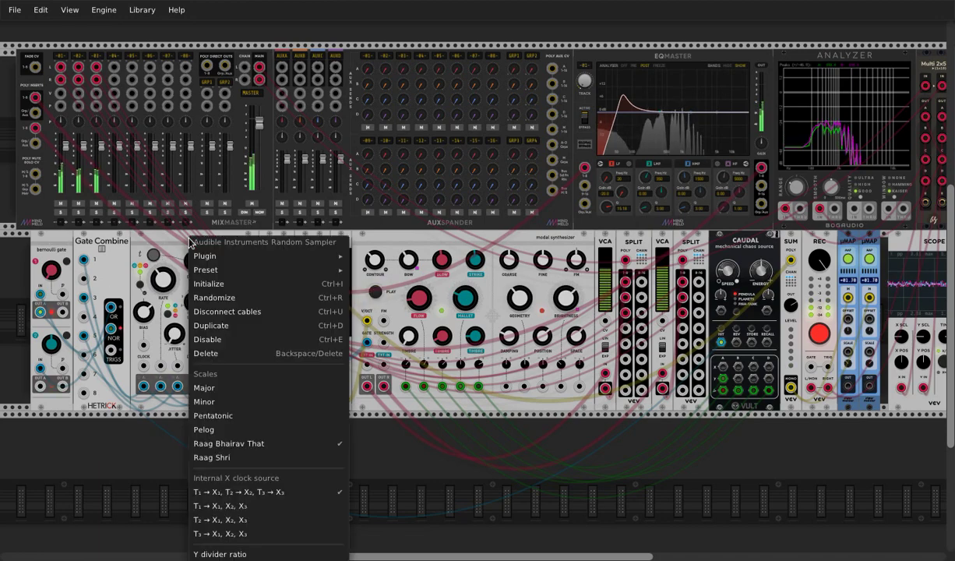
click(285, 455)
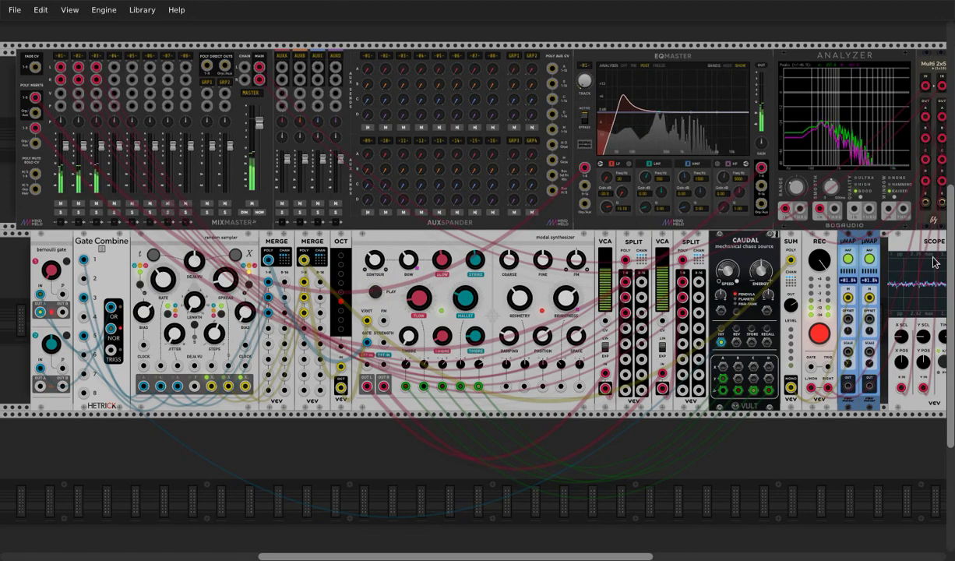
Step: Show the whole patch and dim the rack lighting until mainly the lights, ports and meters stand out
scroll(593, 346, down, 2)
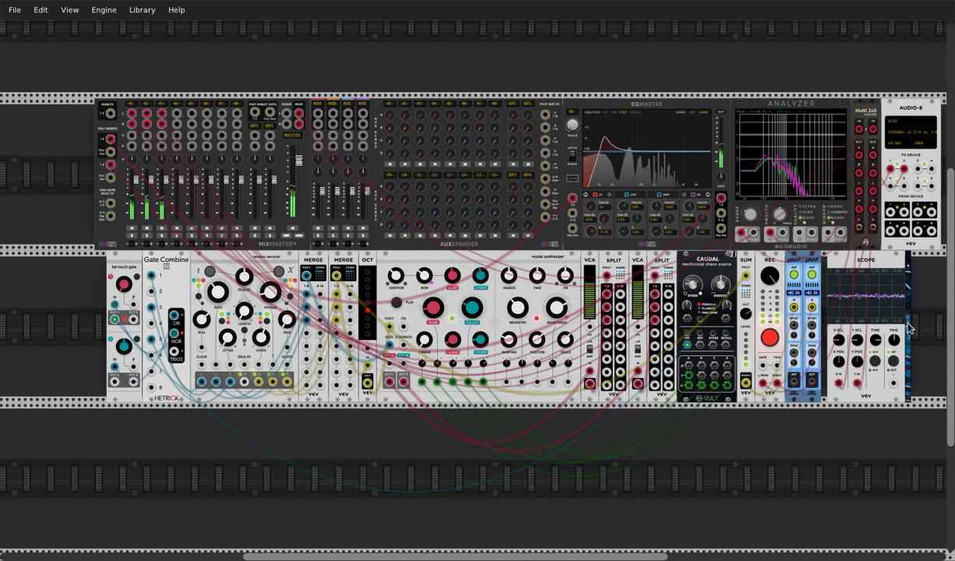
scroll(910, 322, down, 5)
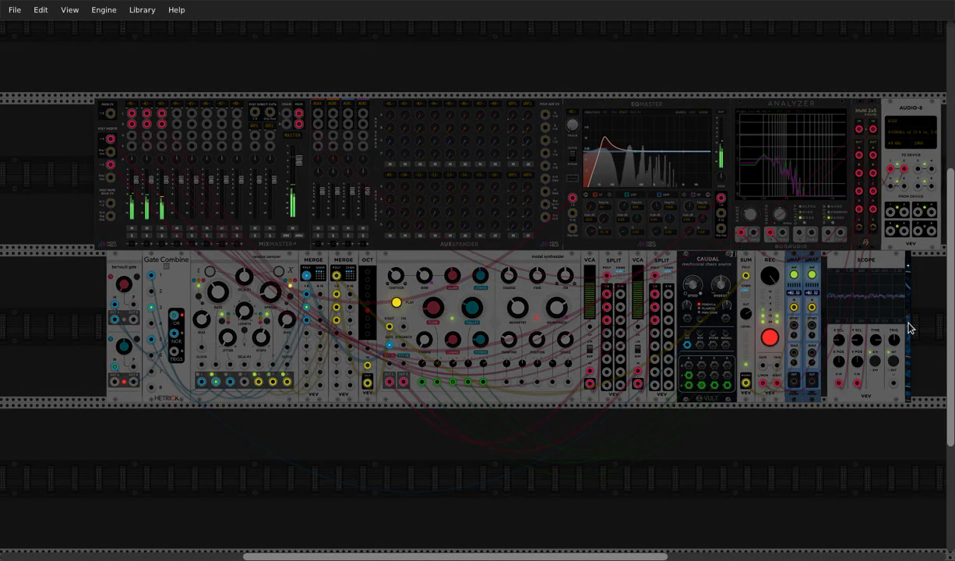
scroll(910, 323, down, 1)
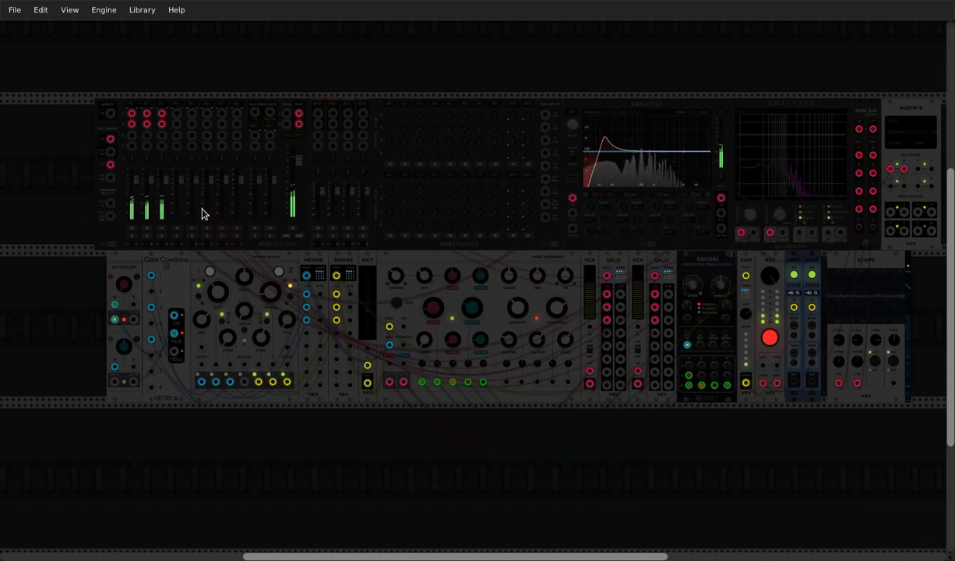
mouse_move(209, 209)
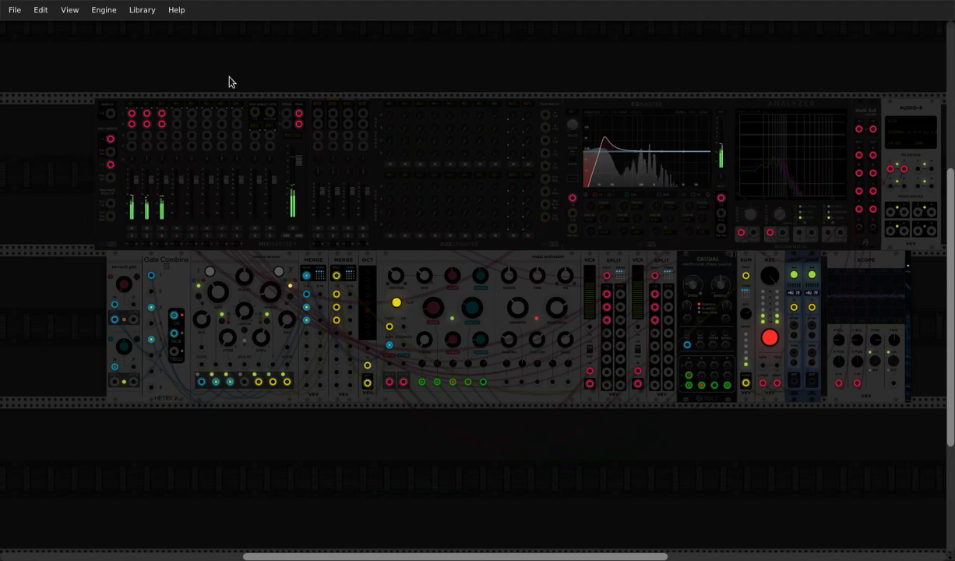
Step: Cut the low-mid band of equalizer track 3 to -9.72 dB and compare it with the neighbouring track's low-mid setting
drag(573, 126, 573, 126)
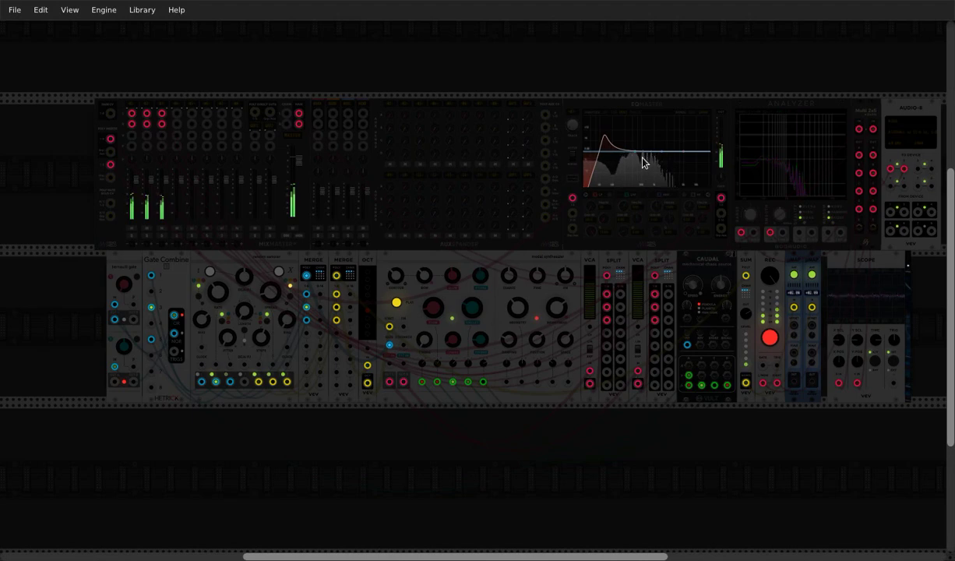
drag(638, 227, 637, 227)
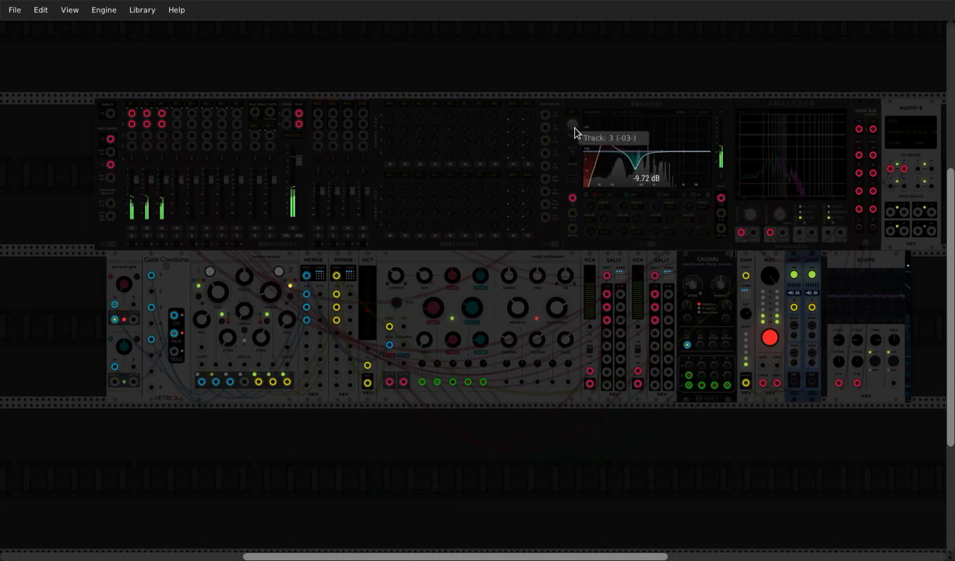
drag(577, 130, 577, 129)
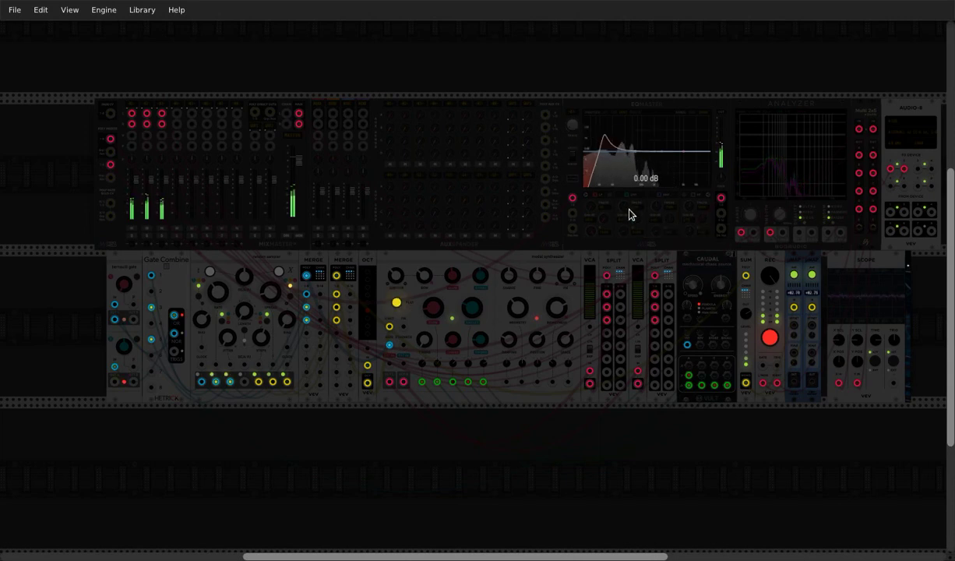
mouse_move(631, 225)
mouse_down()
mouse_move(646, 233)
mouse_move(634, 219)
mouse_up()
drag(571, 126, 571, 126)
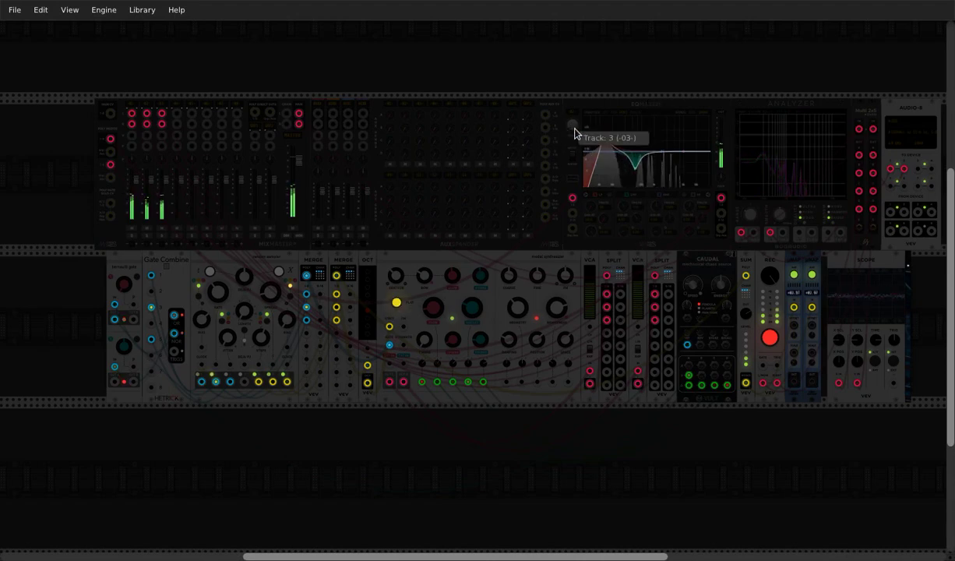
Step: Boost the low-mid band and cut the high-mid band on equalizer track 1
drag(573, 127, 572, 127)
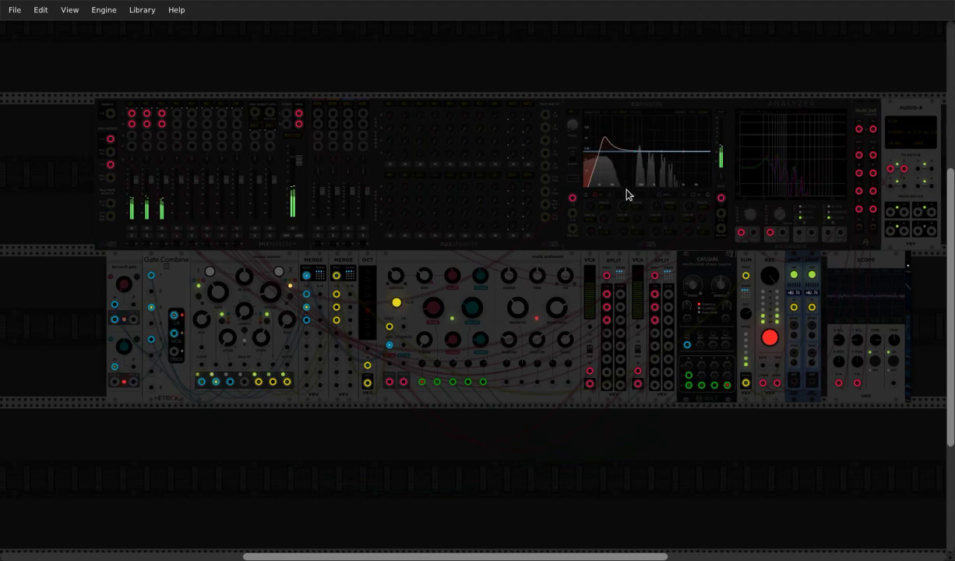
drag(622, 207, 673, 265)
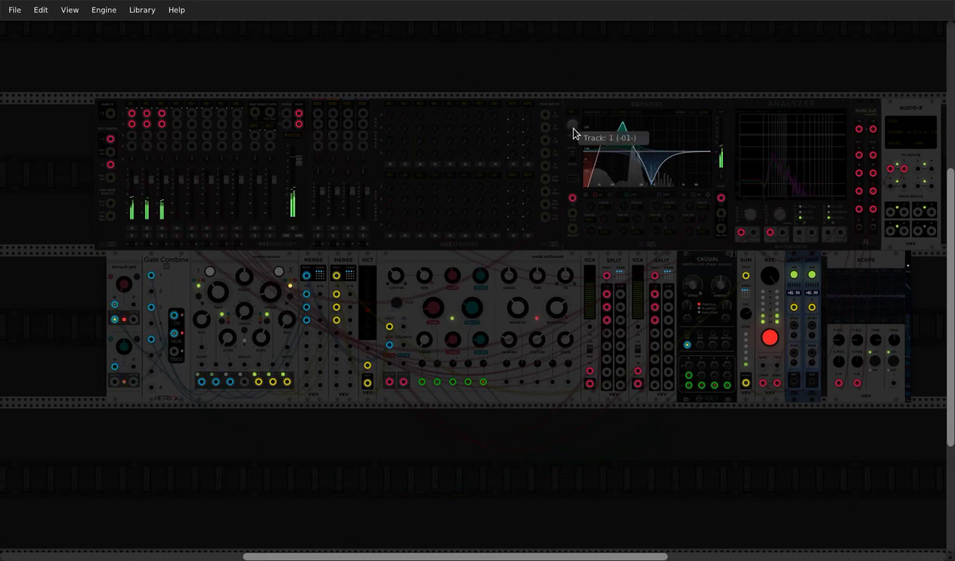
Step: On equalizer track 3, widen the low-mid cut and shape the low band with a gain of 8.26 dB
drag(573, 134, 573, 121)
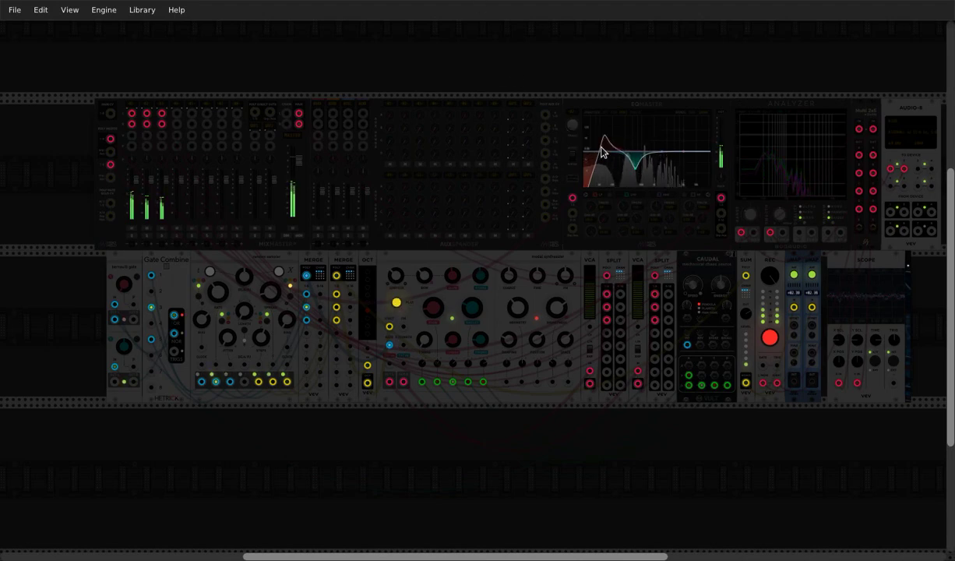
drag(601, 235, 601, 218)
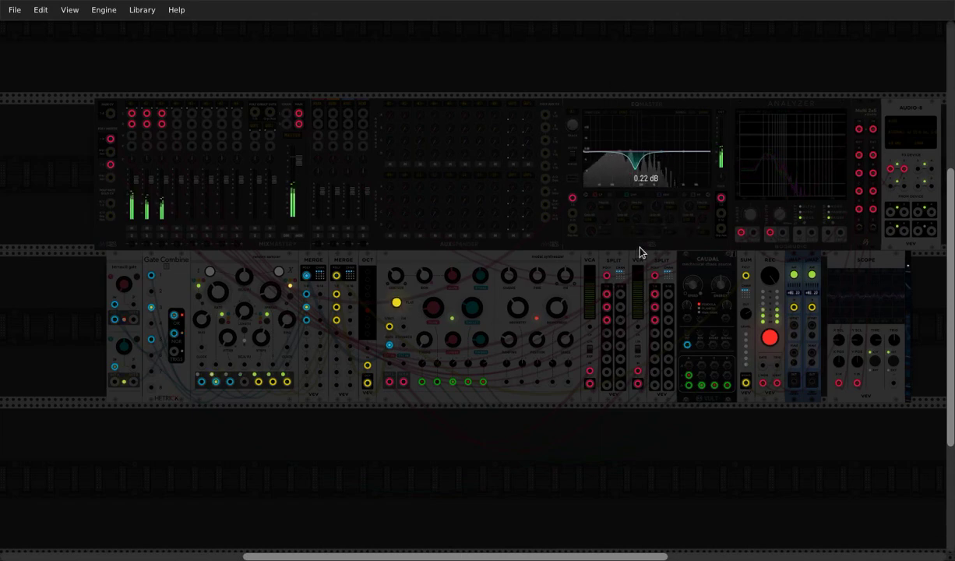
mouse_move(703, 219)
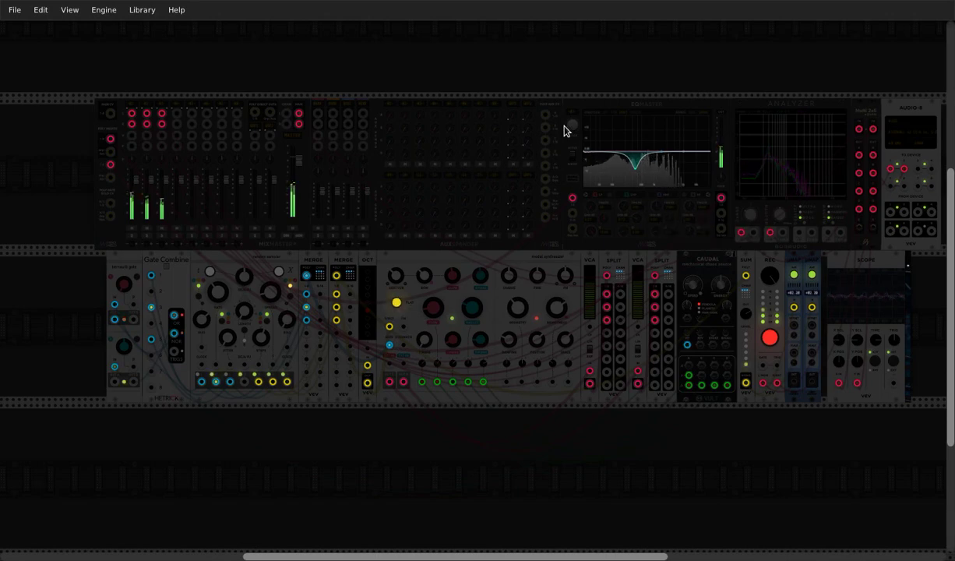
mouse_move(642, 220)
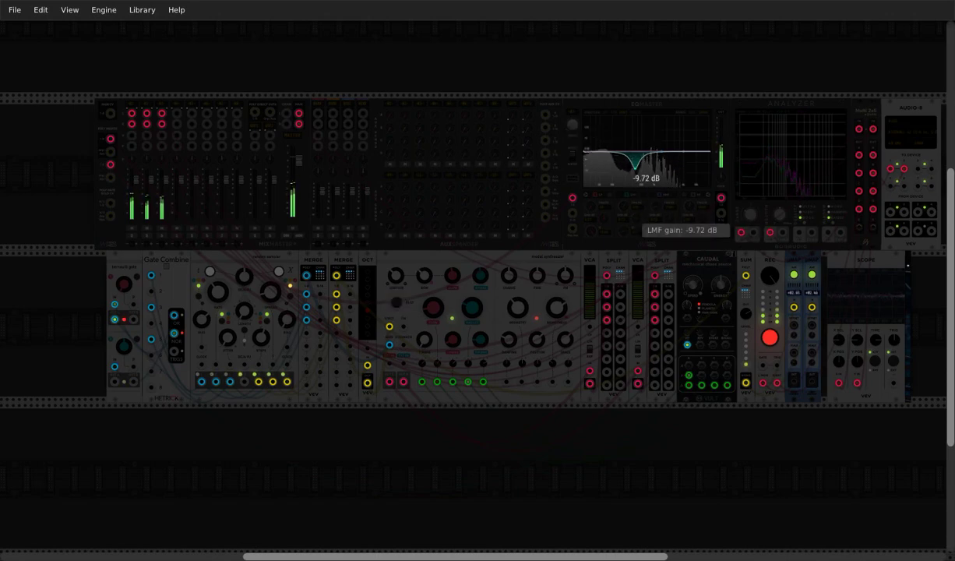
drag(642, 220, 606, 211)
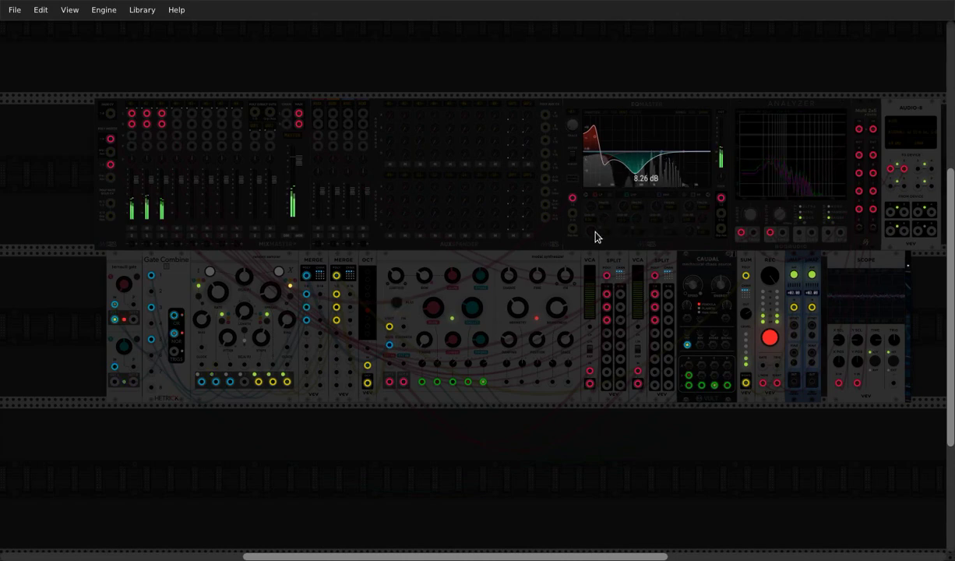
drag(594, 212, 591, 208)
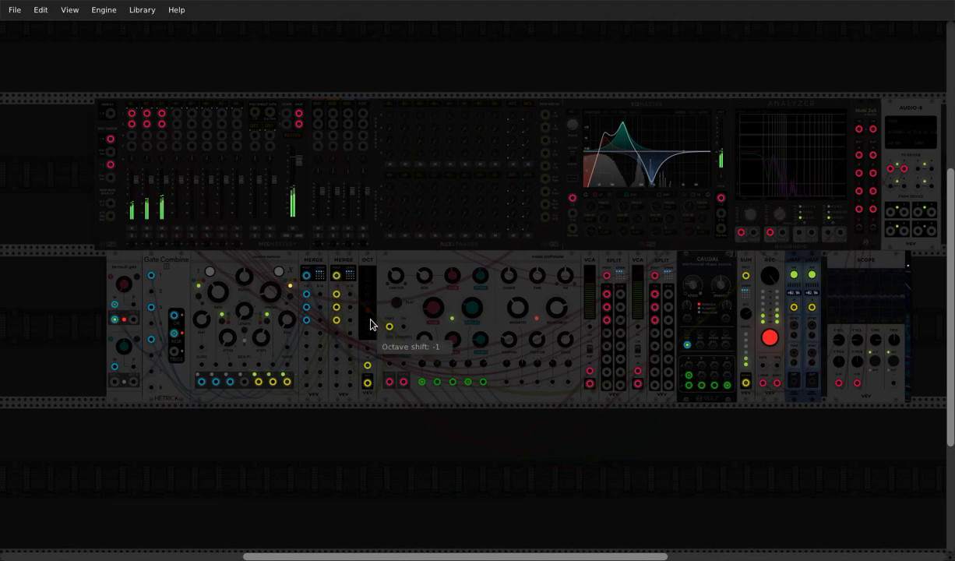
Step: Try an octave shift of 1 and bring the shift back to a lower octave
drag(370, 300, 369, 319)
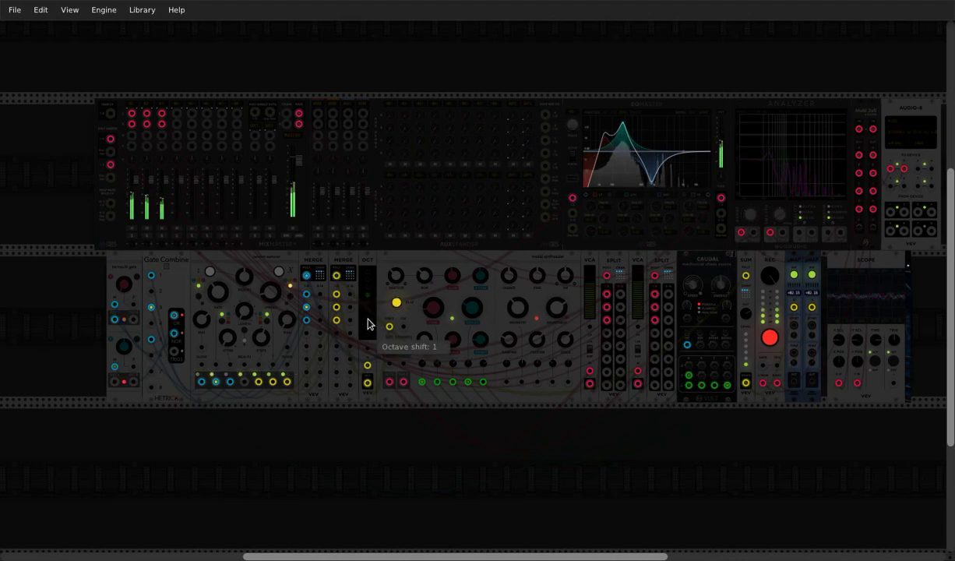
click(368, 318)
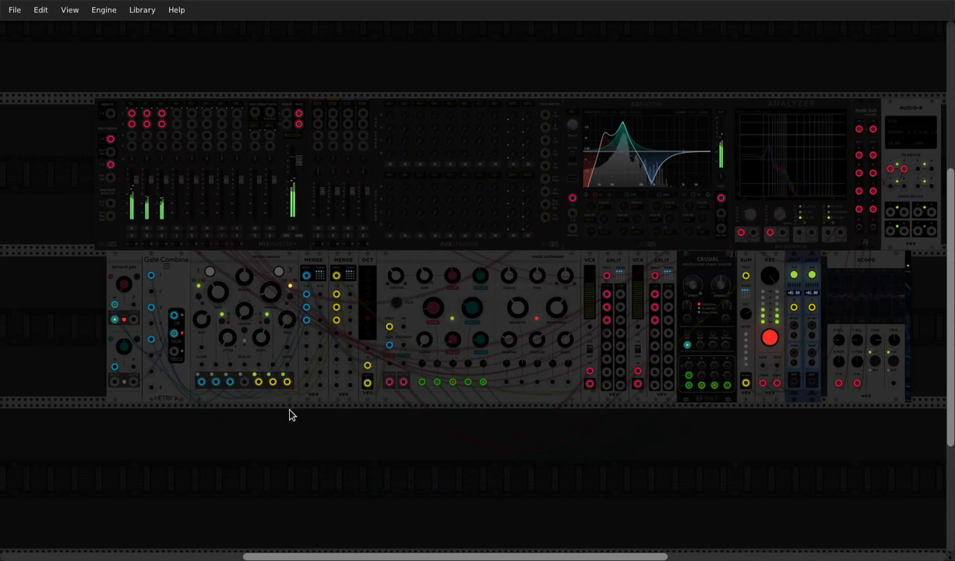
Step: Readjust the random sampler's distribution bias, spread and gate bias
drag(287, 319, 287, 242)
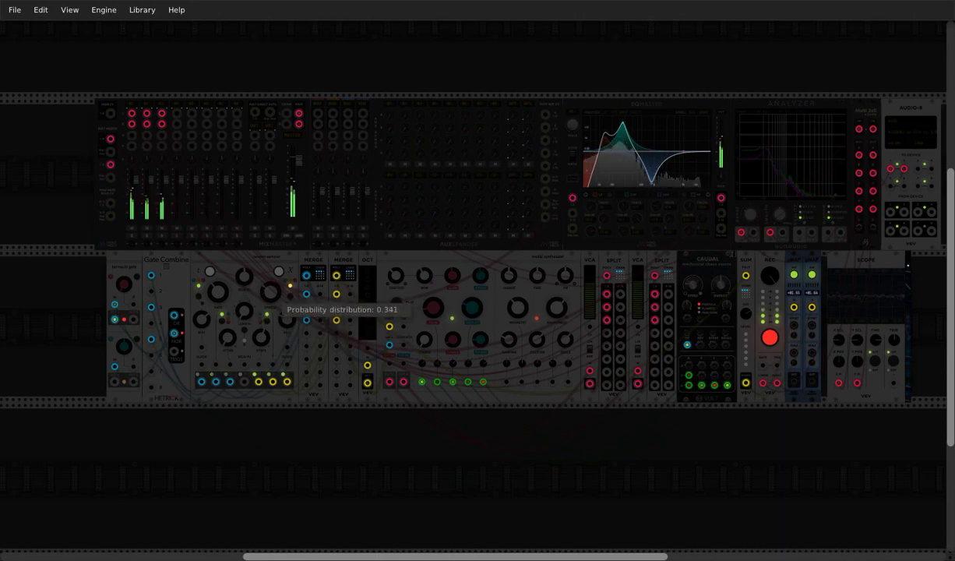
drag(278, 299, 278, 291)
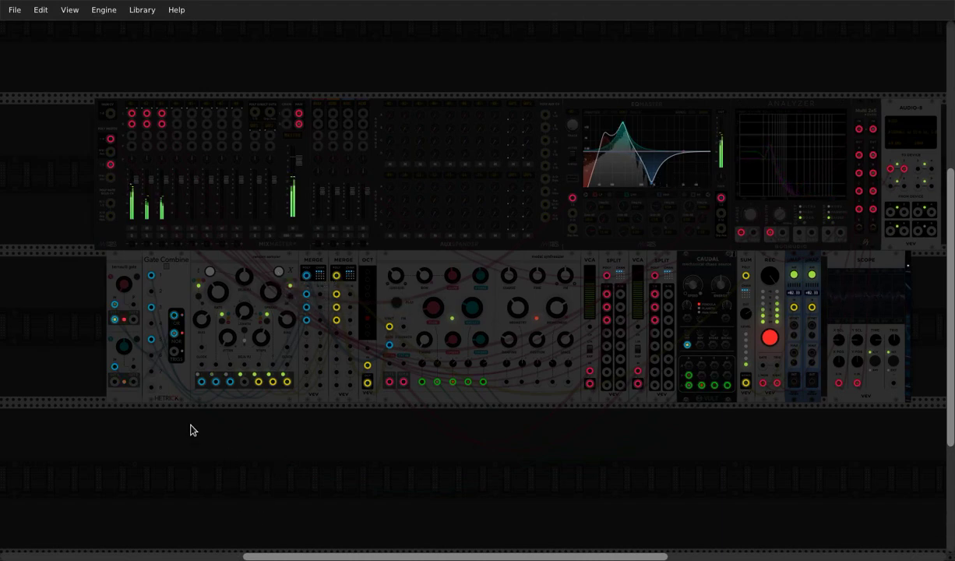
drag(201, 319, 202, 315)
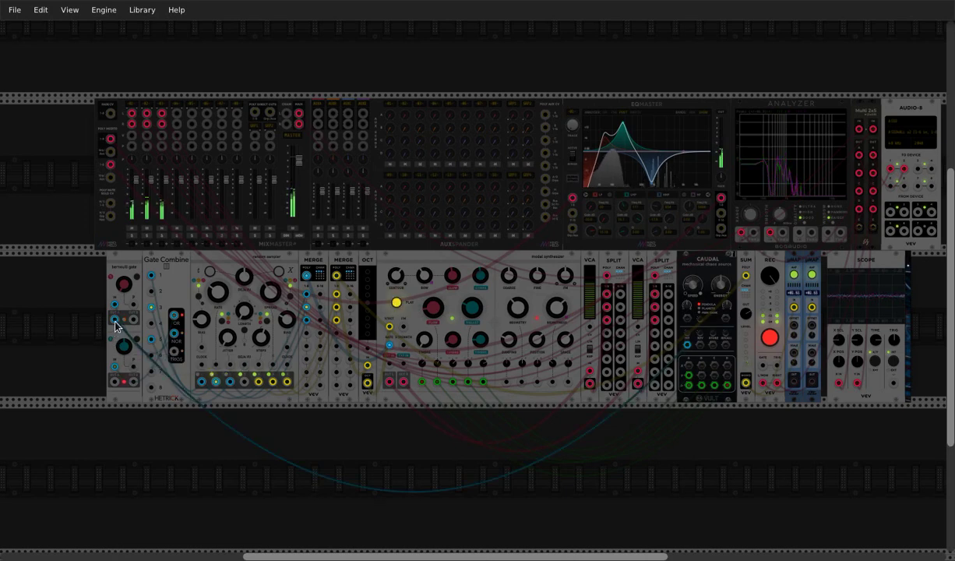
Step: Raise the speed of the Caudal chaos source
mouse_move(693, 286)
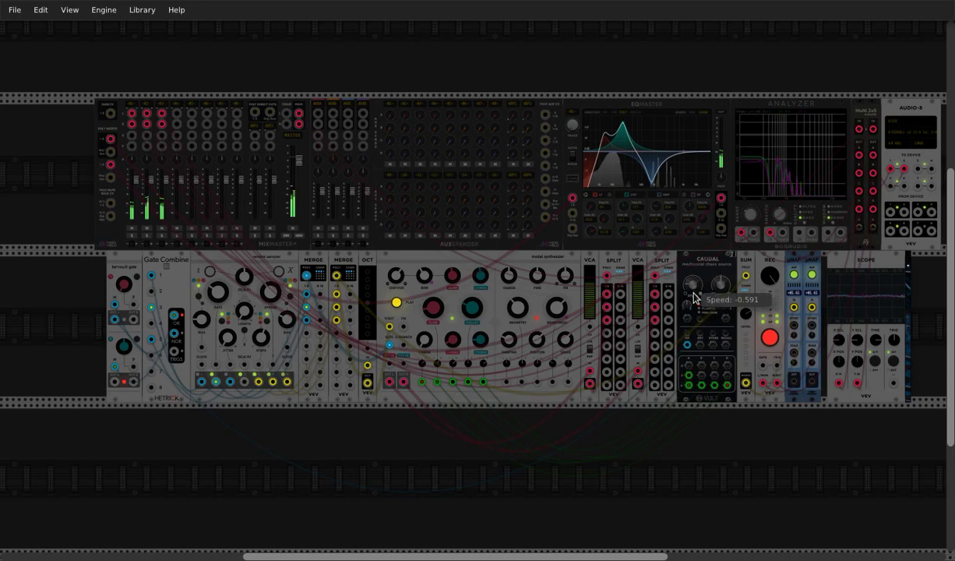
drag(696, 296, 696, 243)
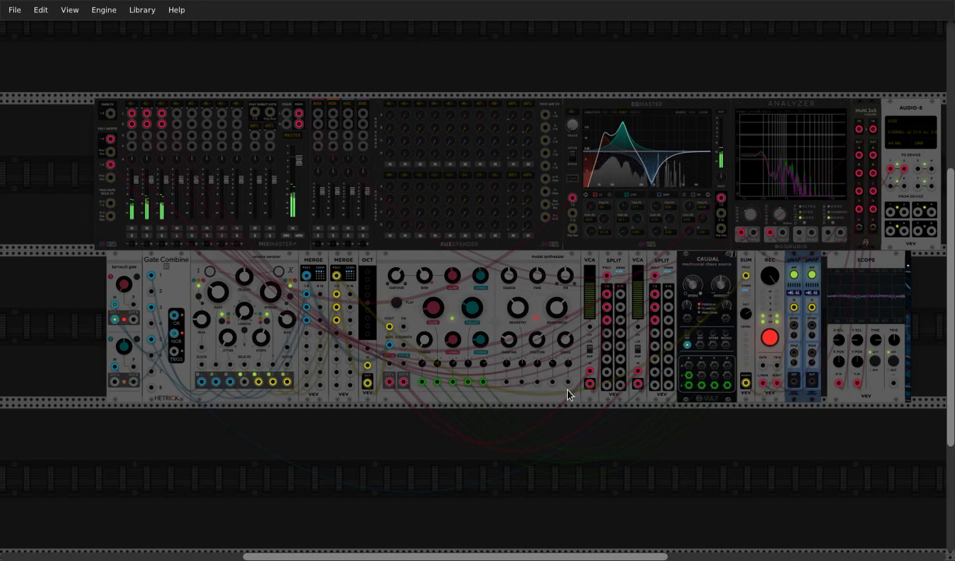
mouse_move(700, 321)
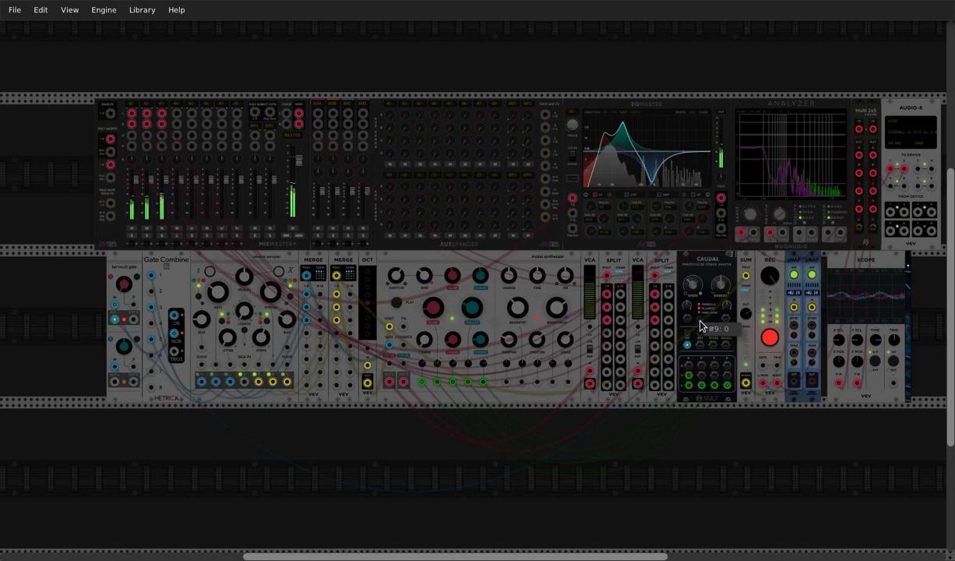
Step: Lower the modal synthesizer's resonator geometry to 0.24 and reduce the levels of both VCA modules
mouse_move(874, 337)
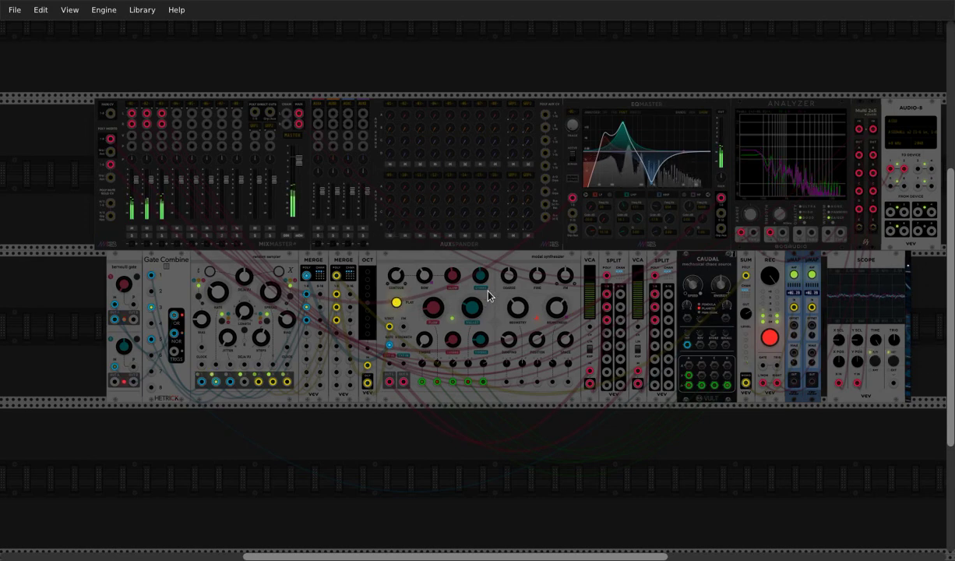
mouse_move(330, 217)
mouse_move(299, 173)
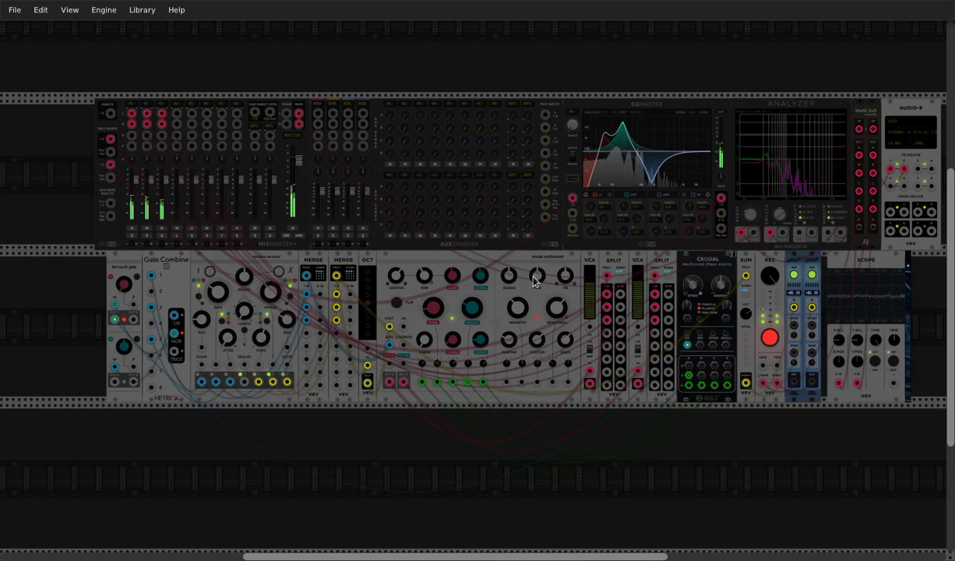
mouse_move(592, 306)
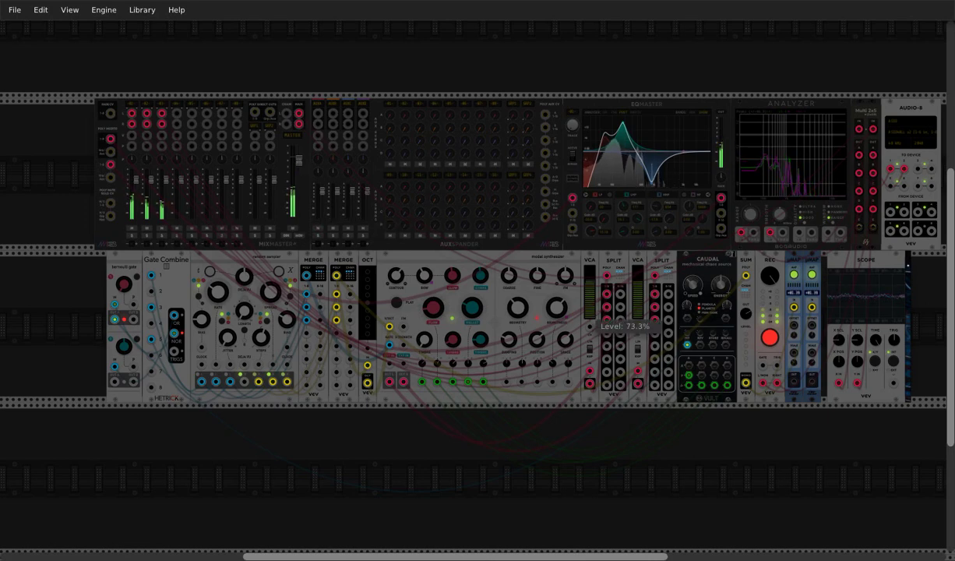
mouse_move(517, 320)
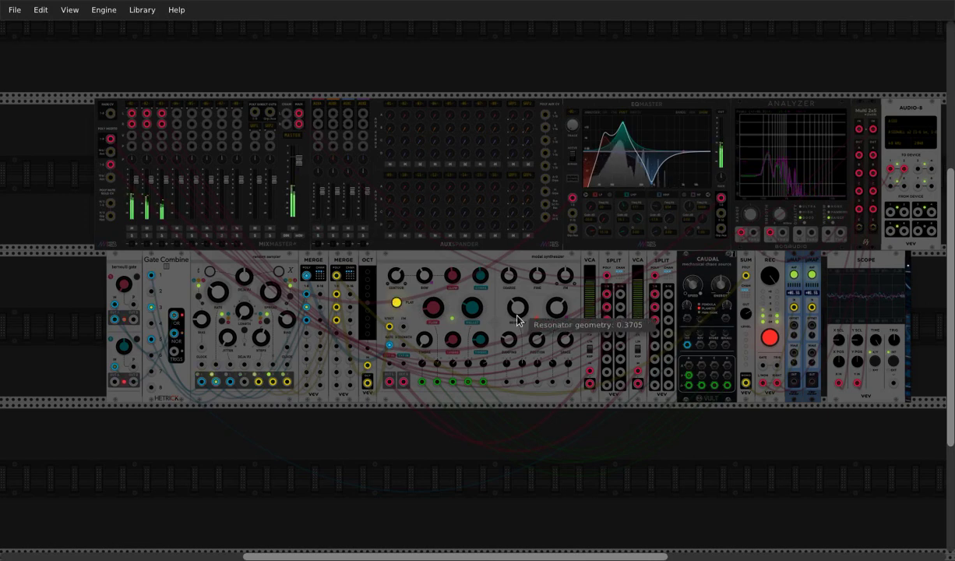
mouse_move(517, 309)
mouse_down()
mouse_move(517, 328)
mouse_move(517, 318)
mouse_up()
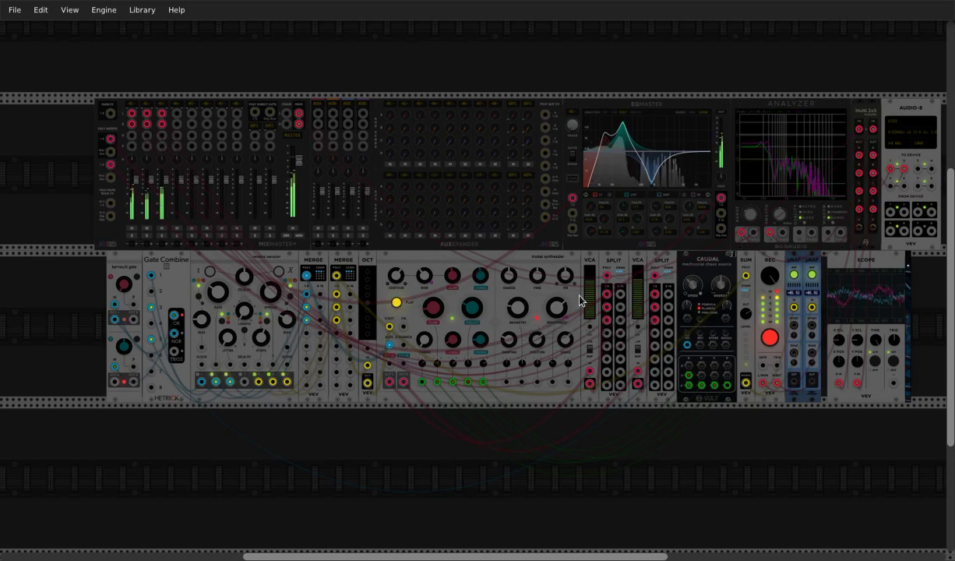
drag(588, 299, 589, 317)
drag(641, 300, 641, 320)
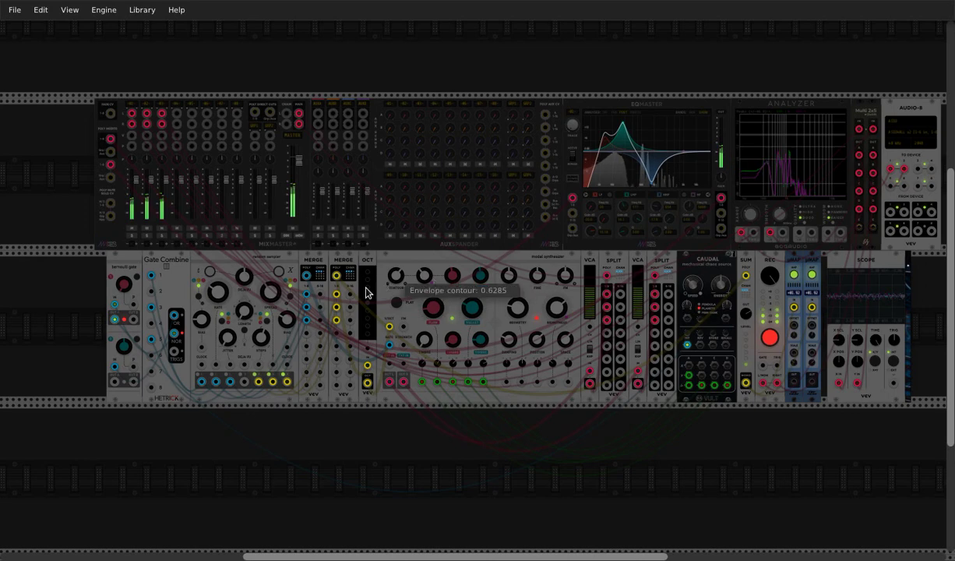
Step: Raise the random sampler's spread, lower its distribution bias, and increase the probability of the upper Bernoulli gate
mouse_move(285, 327)
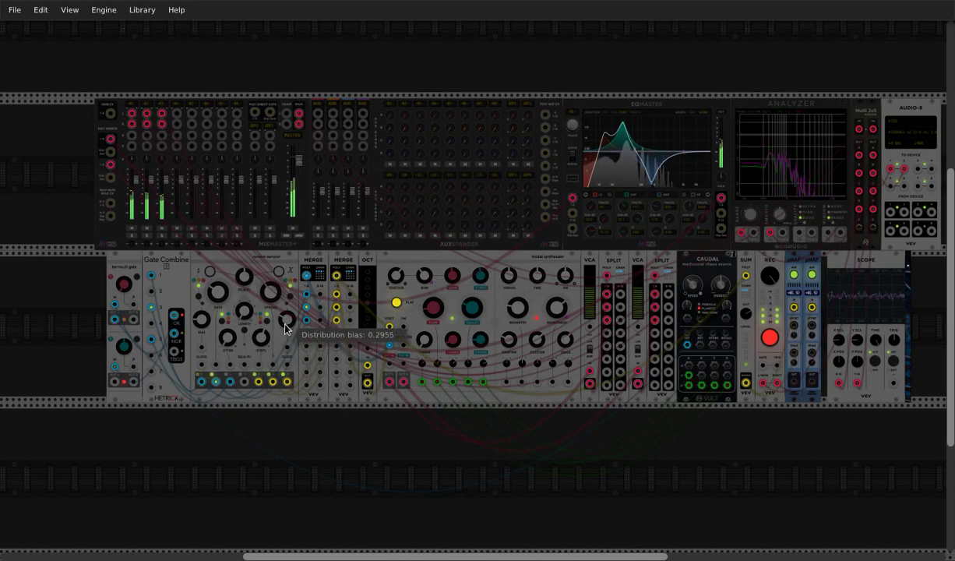
drag(270, 293, 271, 264)
drag(279, 313, 279, 343)
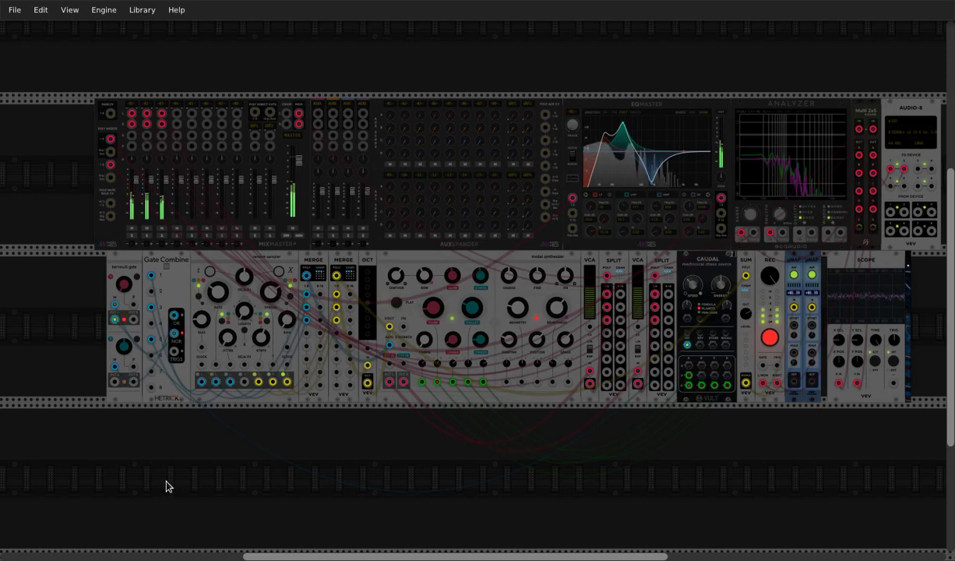
mouse_move(123, 285)
mouse_down()
mouse_move(123, 296)
mouse_move(123, 264)
mouse_up()
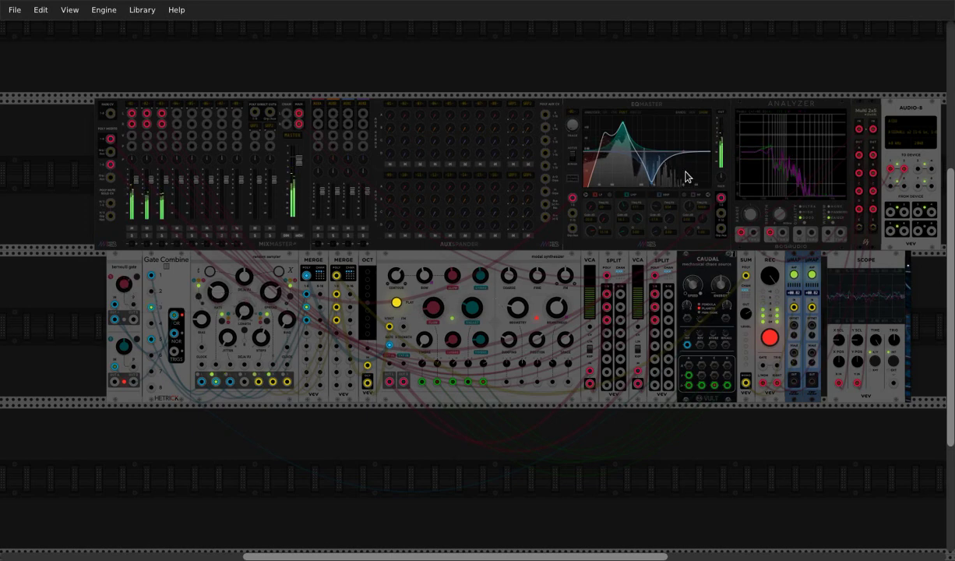
Step: Raise the Caudal chaos source's speed beyond 0.327 and readjust the random sampler's clock rate
drag(691, 285, 691, 282)
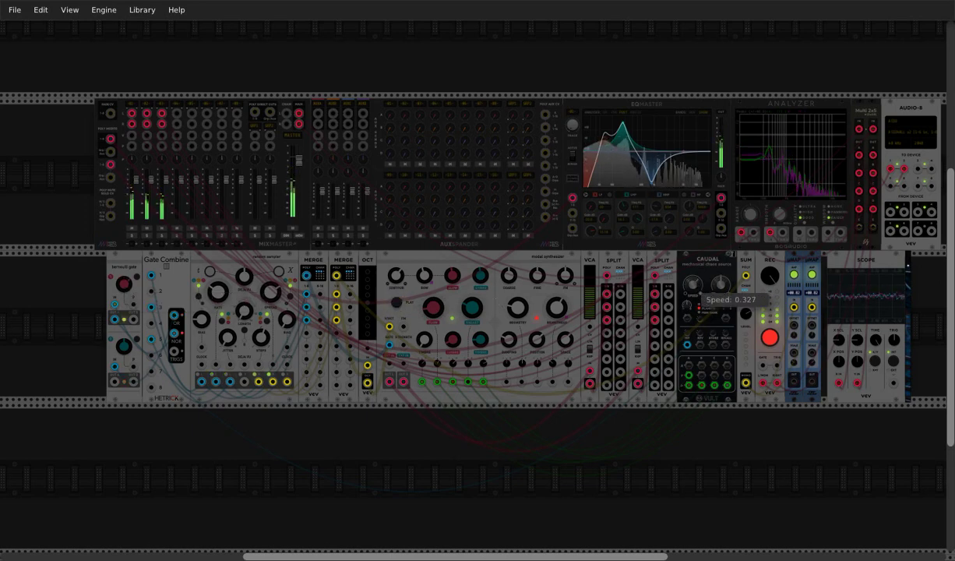
drag(691, 285, 691, 276)
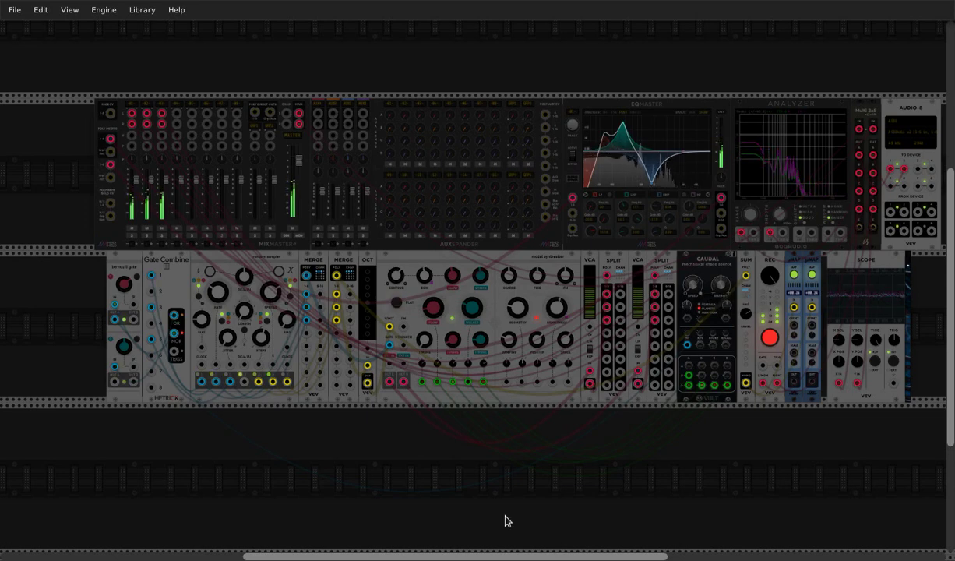
mouse_move(694, 292)
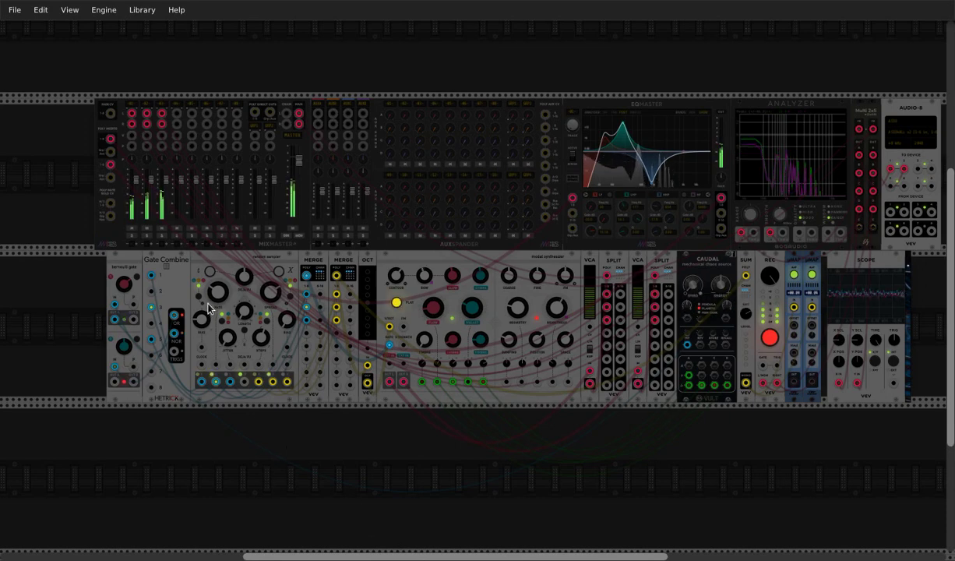
drag(216, 292, 298, 404)
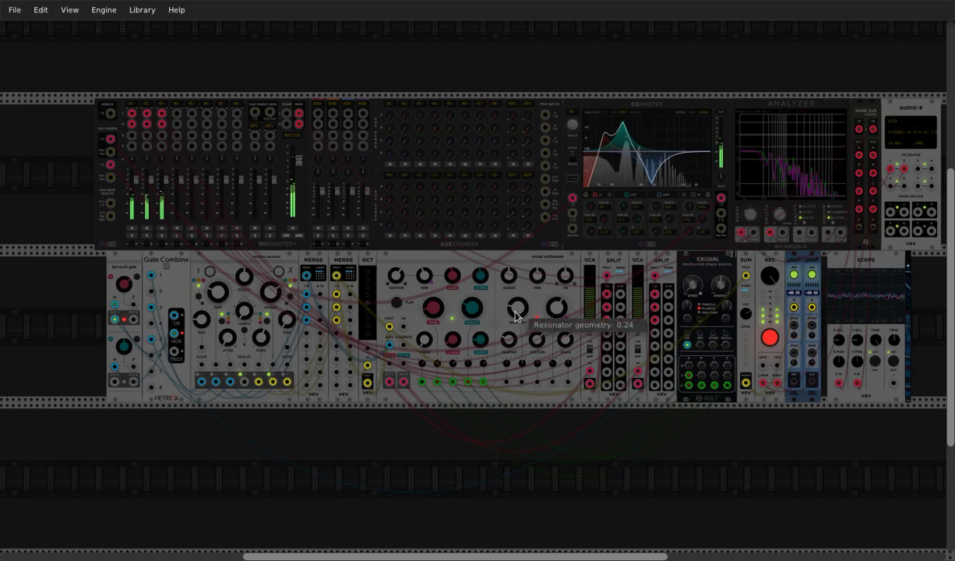
Step: Readjust the modal synthesizer's energy dissipation speed and set its resonator geometry to 0.37
drag(508, 345, 538, 335)
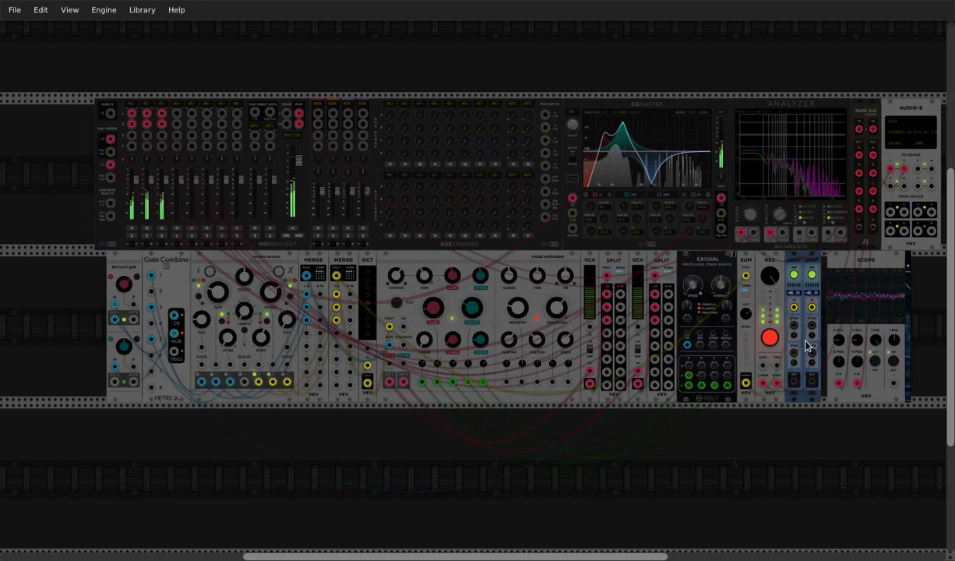
drag(812, 343, 813, 369)
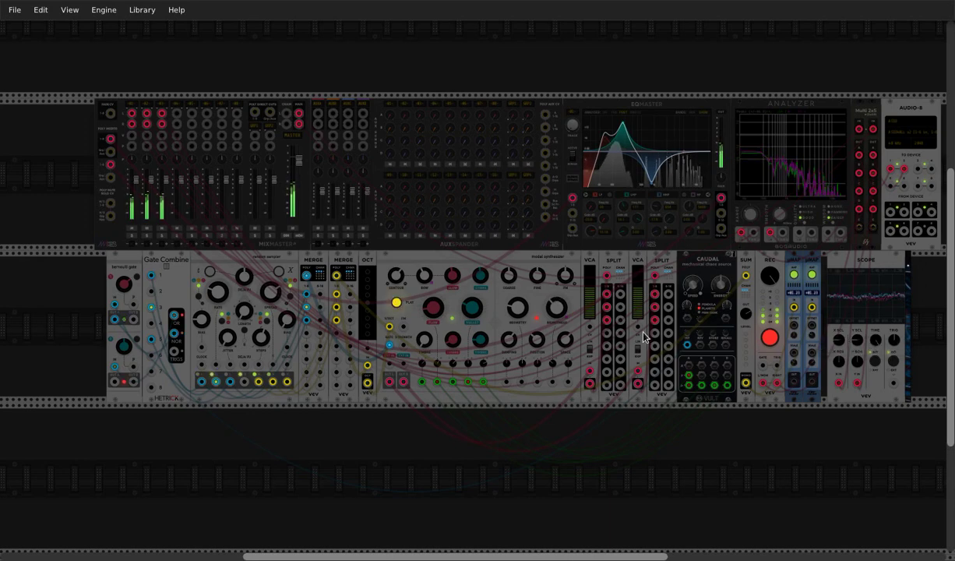
mouse_move(520, 309)
mouse_down()
mouse_move(520, 297)
mouse_move(519, 305)
mouse_up()
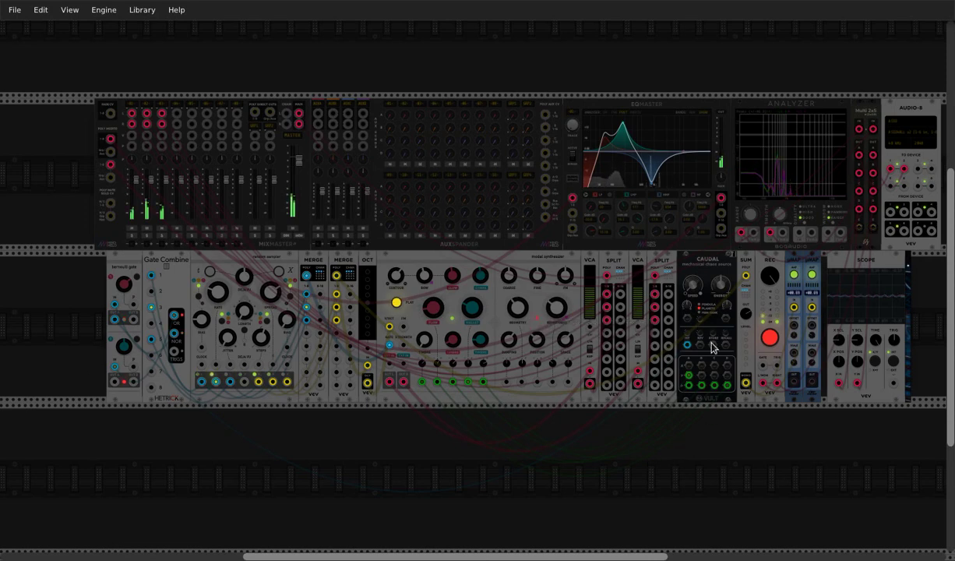
drag(712, 348, 711, 345)
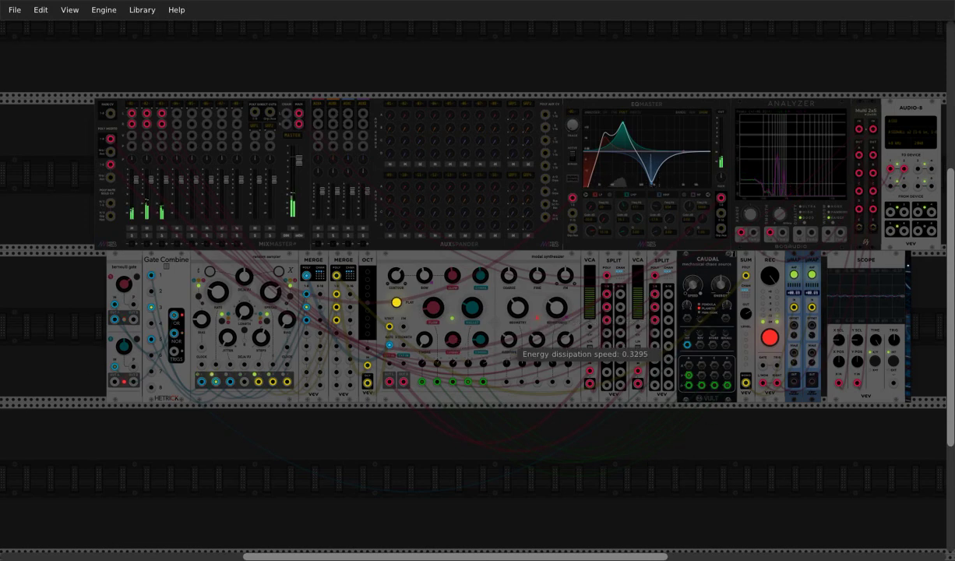
drag(509, 340, 536, 332)
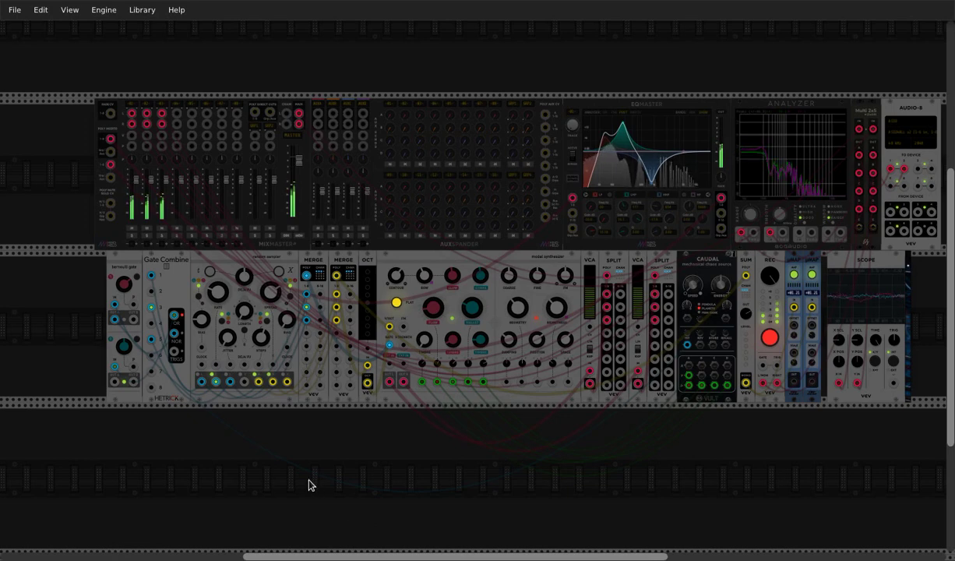
Step: Set the random sampler's smoothness to its maximum of 1
click(222, 326)
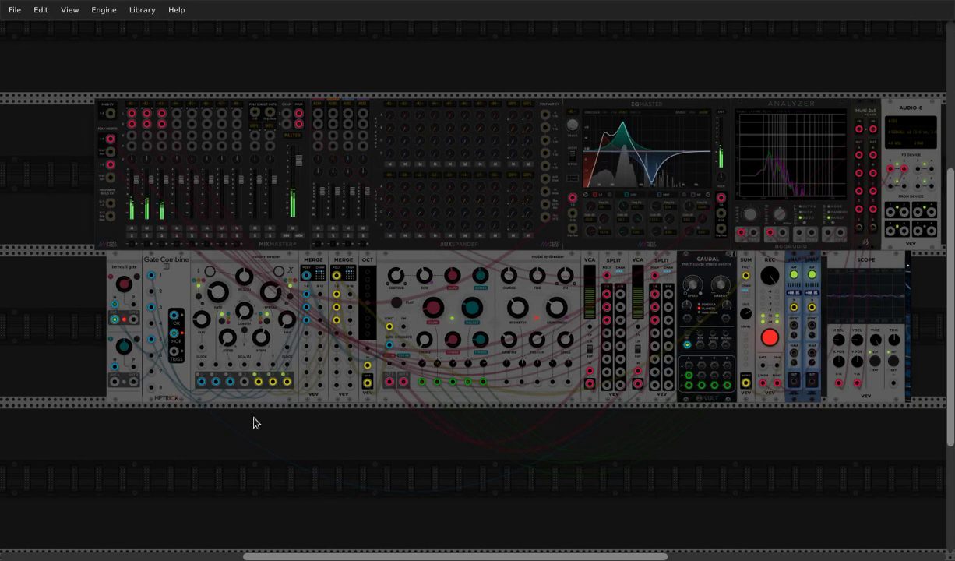
mouse_move(260, 345)
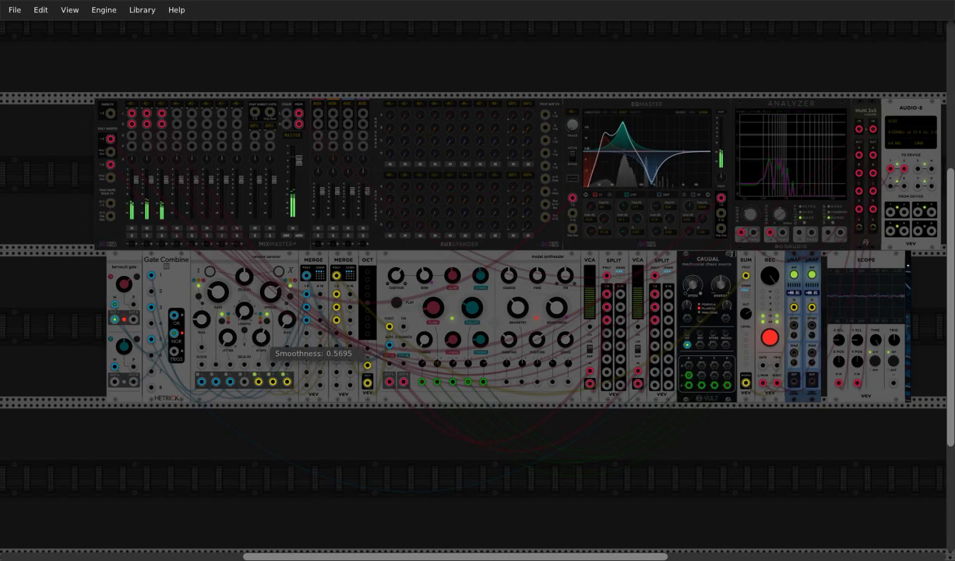
drag(260, 342, 260, 265)
drag(260, 339, 261, 323)
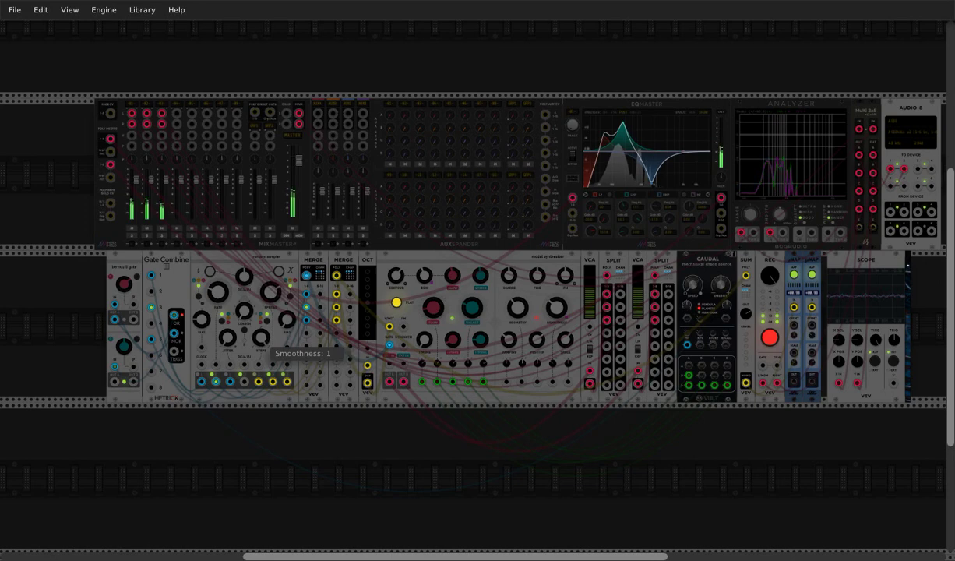
Step: Reshape the modal synthesizer's excitation by adjusting envelope contour, blow timbre and percussive noise type, with a strike timbre of 0.435
mouse_move(401, 281)
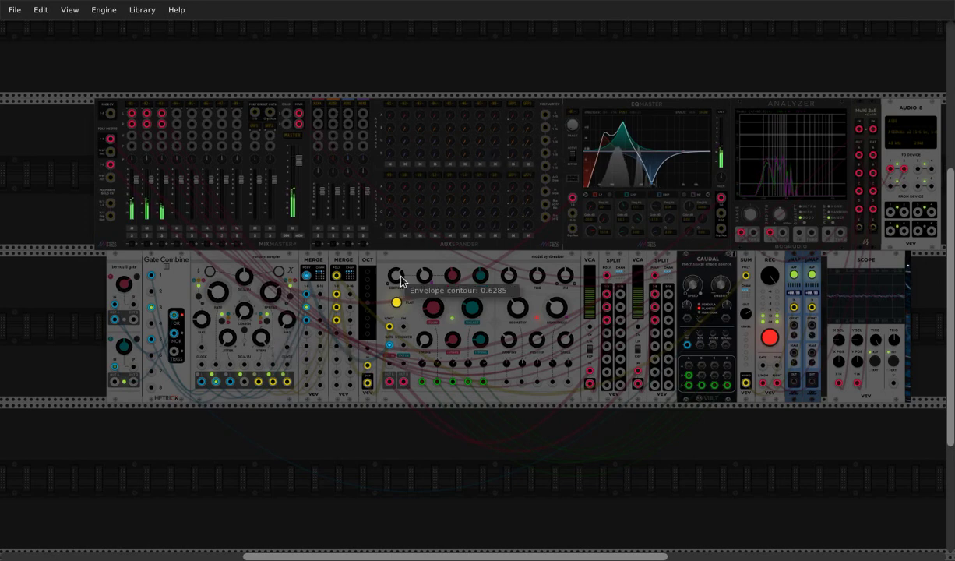
drag(396, 275, 395, 273)
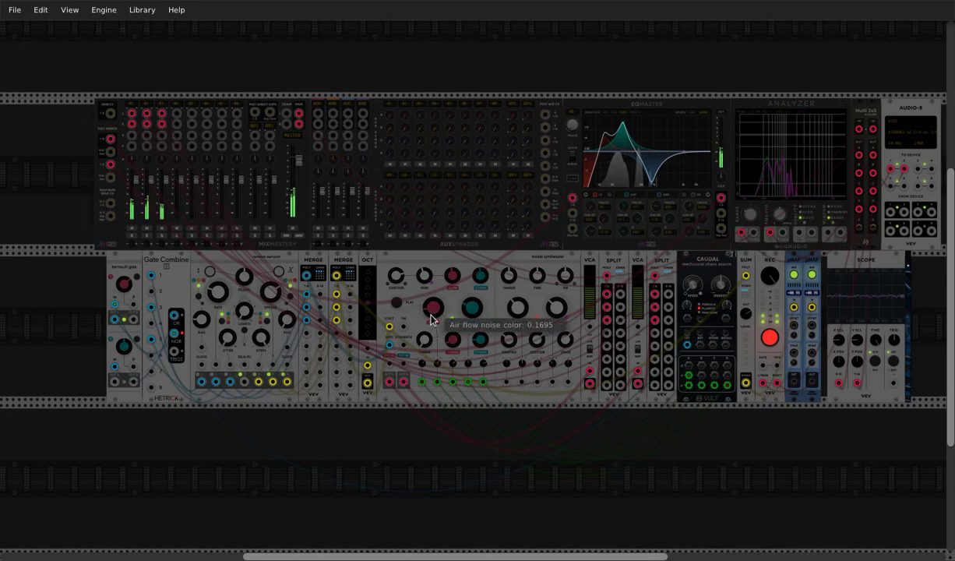
mouse_move(453, 348)
drag(453, 341, 472, 305)
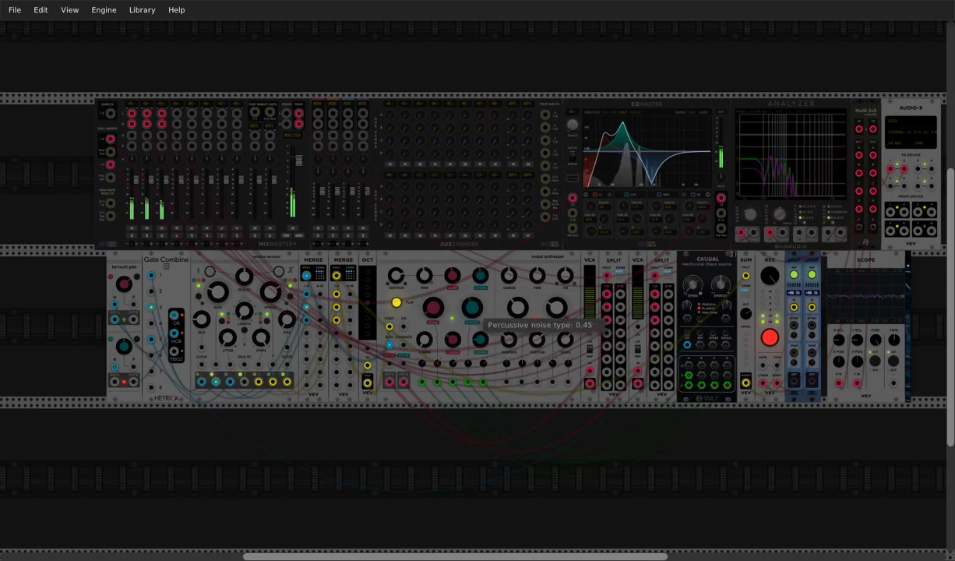
mouse_move(481, 340)
mouse_down()
mouse_move(480, 328)
mouse_move(483, 347)
mouse_up()
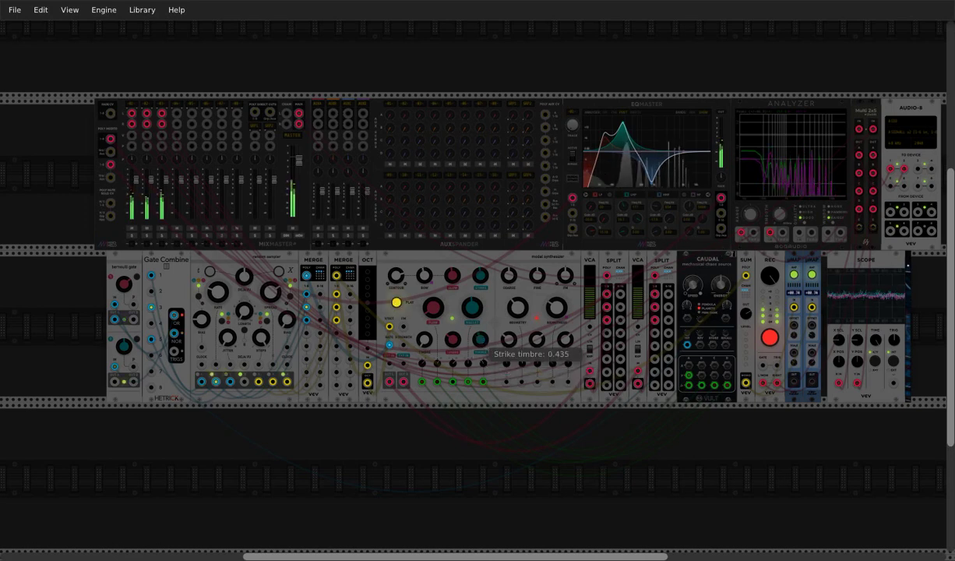
drag(472, 313, 472, 323)
Step: Try lower and higher coarse frequency adjustments on the modal synthesizer and return the adjustment to 0
drag(507, 280, 506, 312)
drag(508, 276, 508, 229)
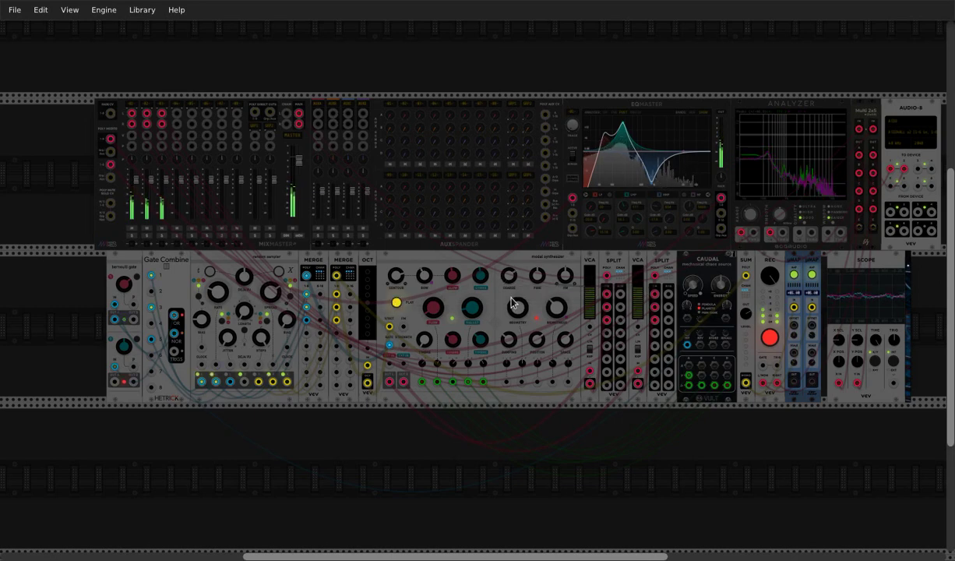
double_click(509, 278)
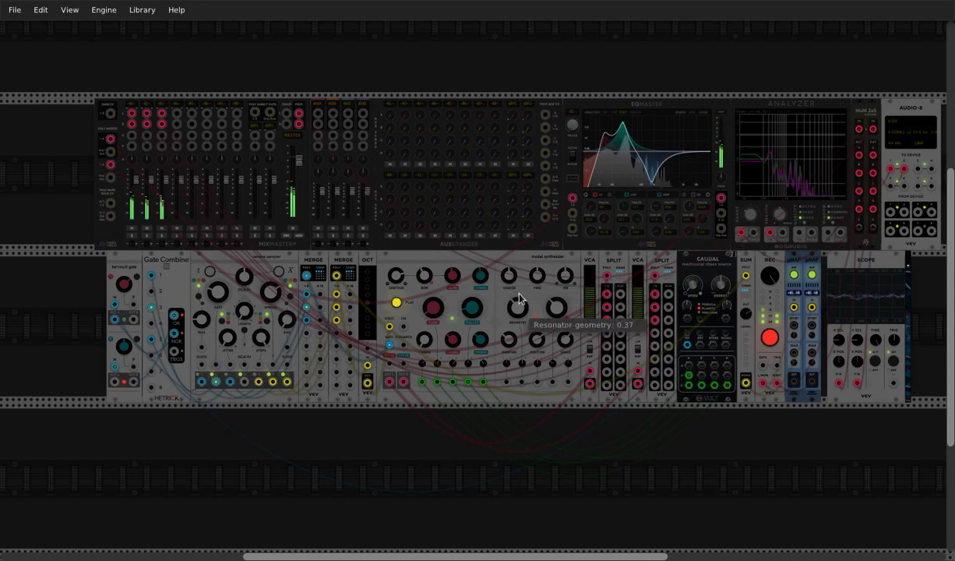
drag(509, 277, 510, 294)
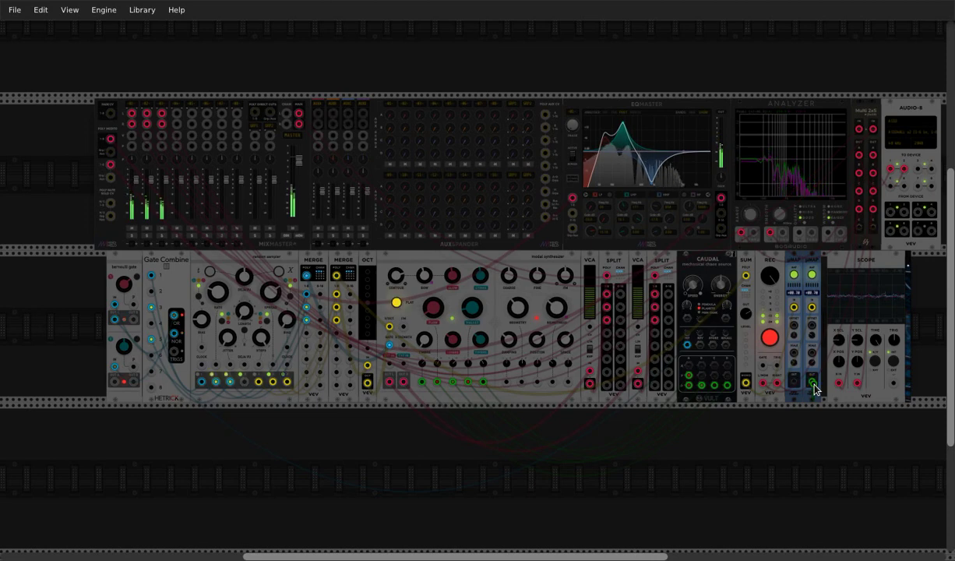
Step: Move the Scope module aside to make room and duplicate the second µMAP module beside the existing pair
drag(815, 390, 562, 347)
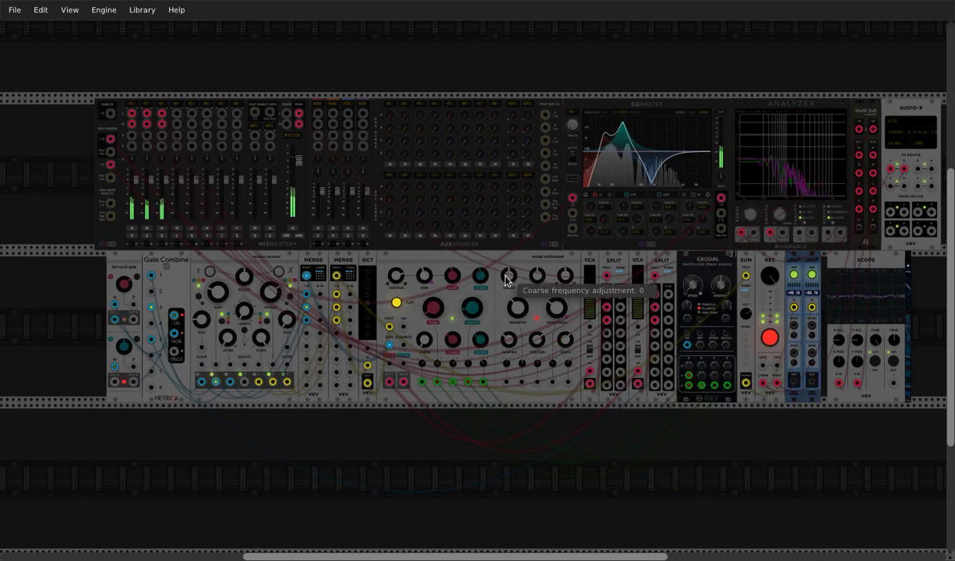
drag(838, 265, 857, 265)
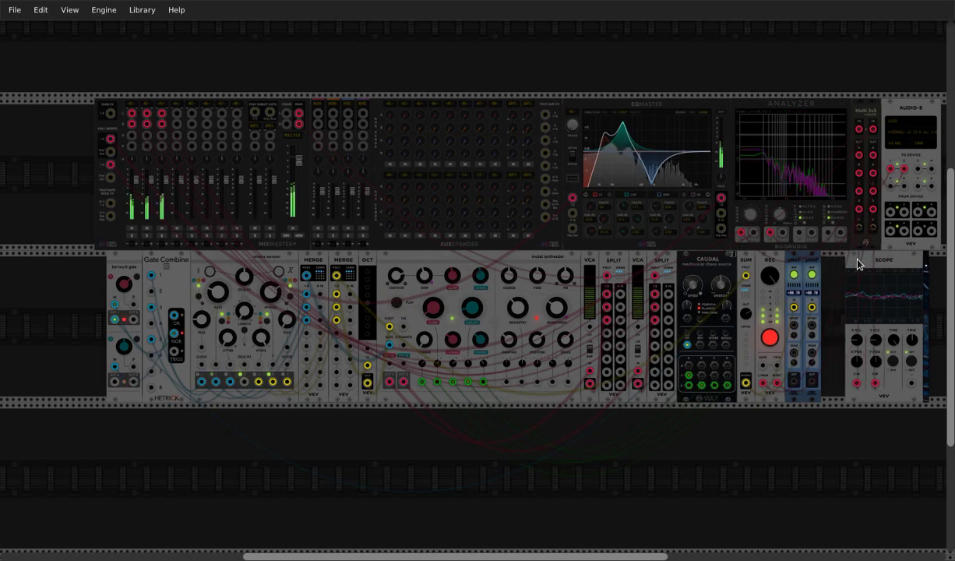
right_click(814, 259)
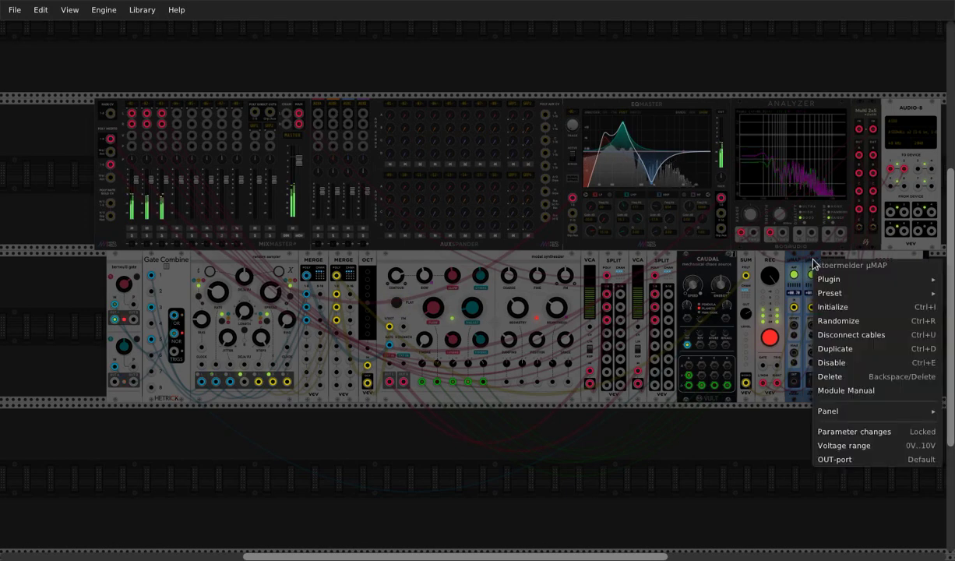
click(836, 350)
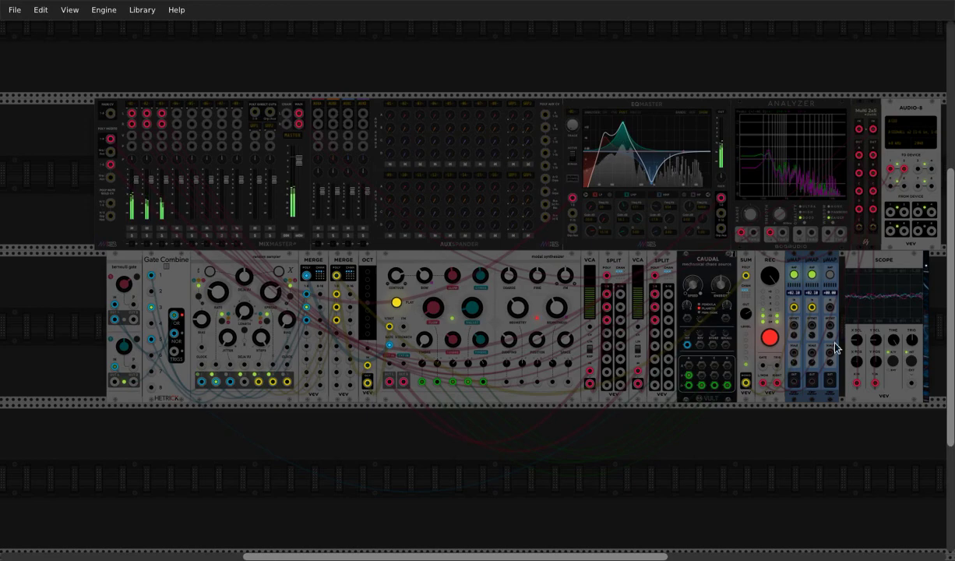
Step: Map the duplicated µMAP module to the modal synthesizer's coarse frequency knob
scroll(813, 335, up, 2)
scroll(812, 335, up, 2)
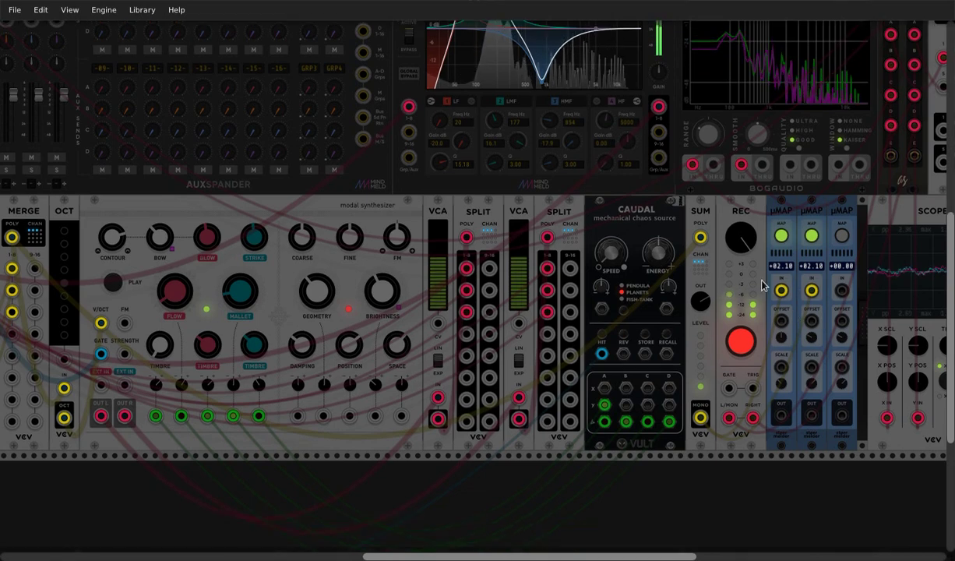
click(842, 236)
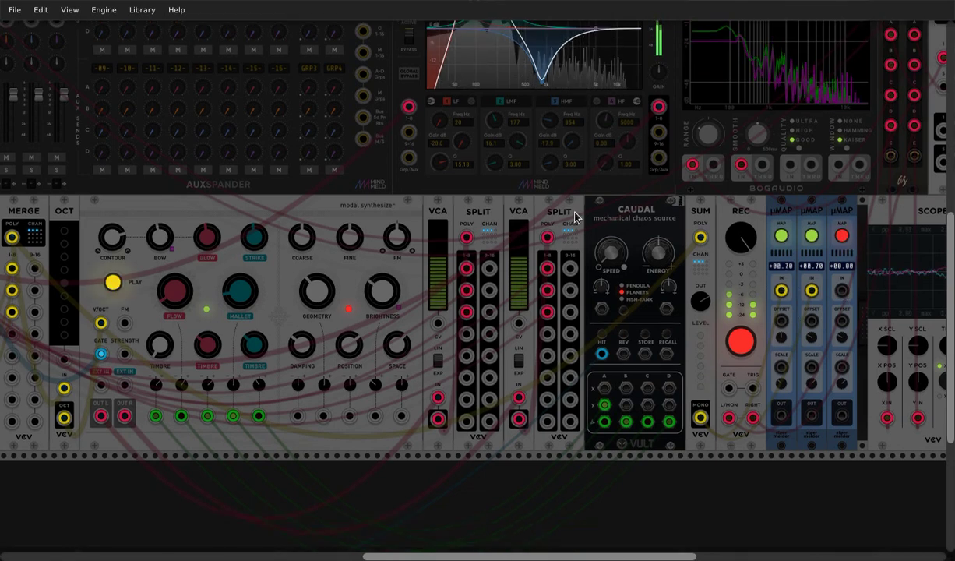
click(303, 246)
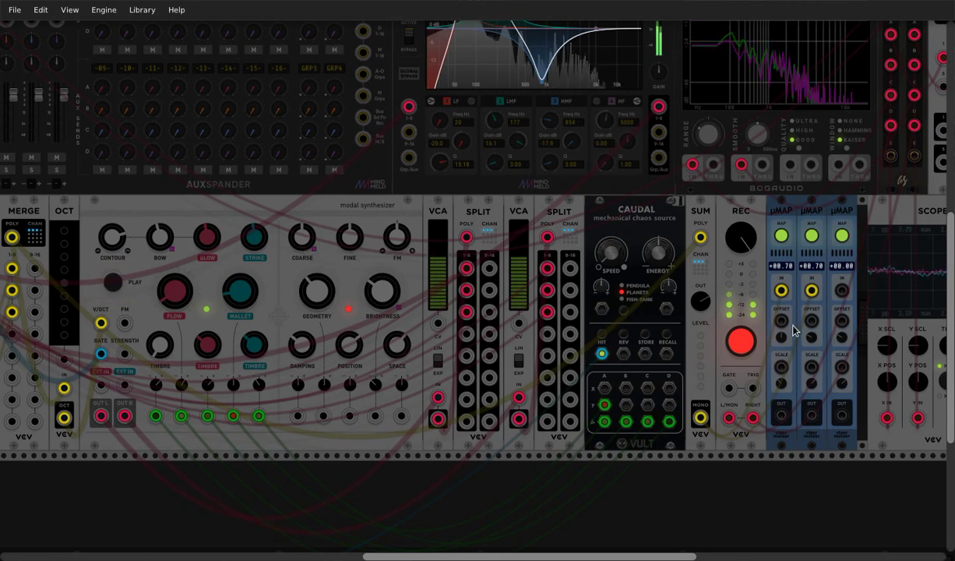
Step: Patch the SUM mono output into the third µMAP's input and set its input offset to 10.8% and input scaling to 0.652x
click(843, 291)
drag(842, 291, 701, 421)
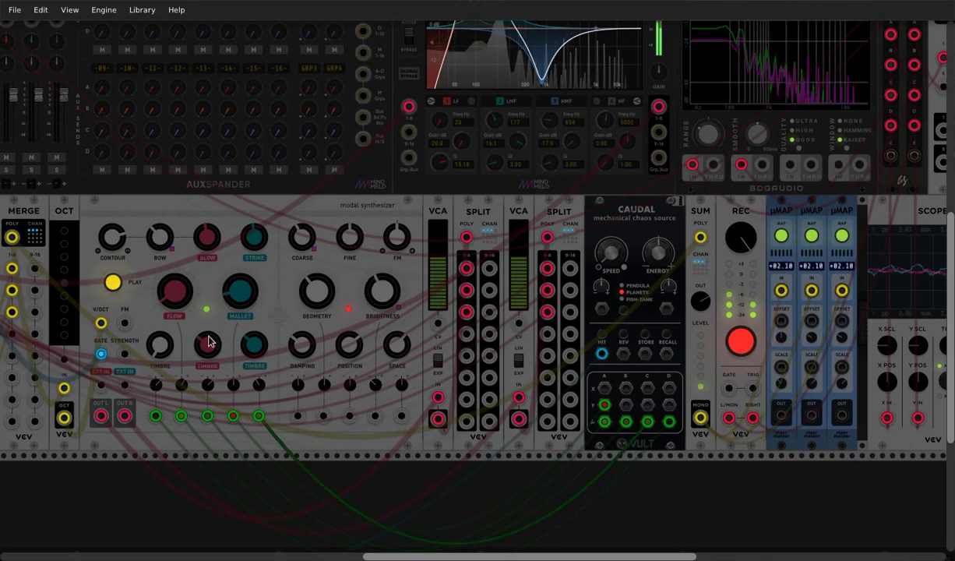
mouse_move(293, 247)
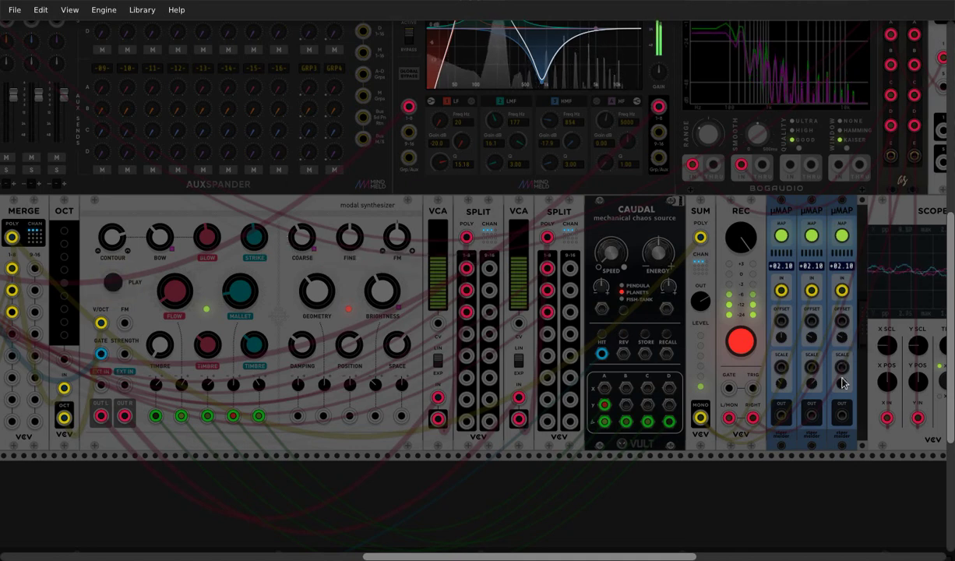
mouse_move(843, 391)
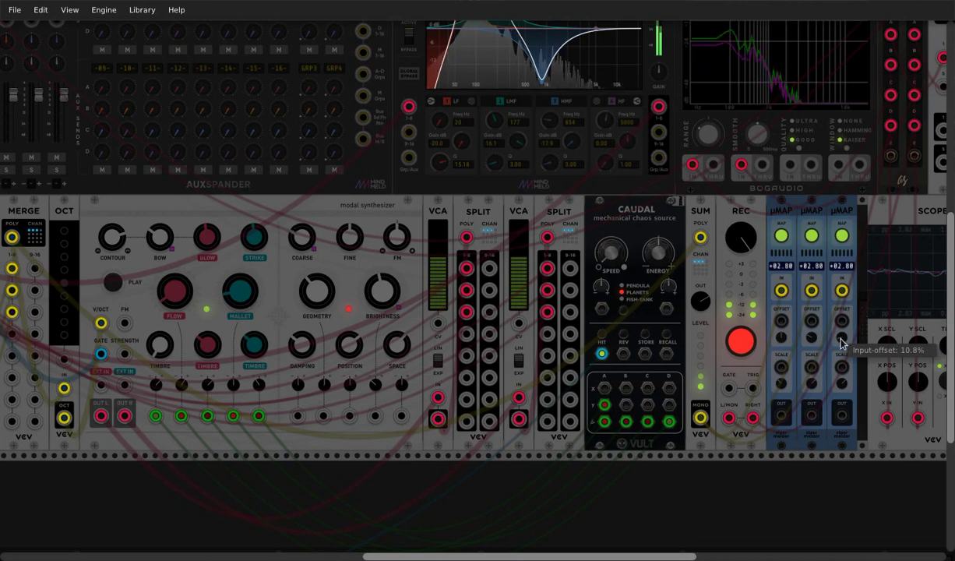
drag(702, 303, 702, 261)
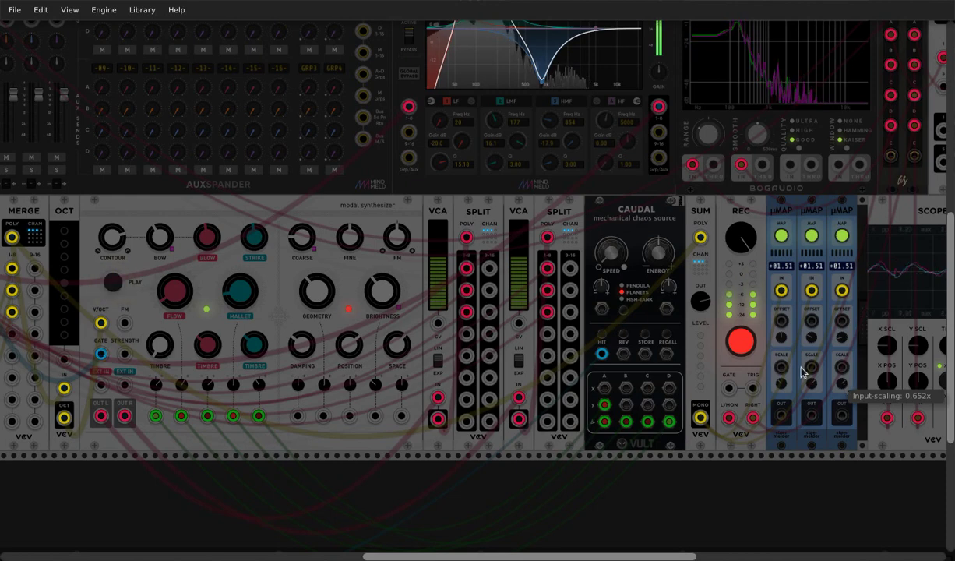
Step: Try different octave shifts on the OCT module and set it to -1
click(65, 282)
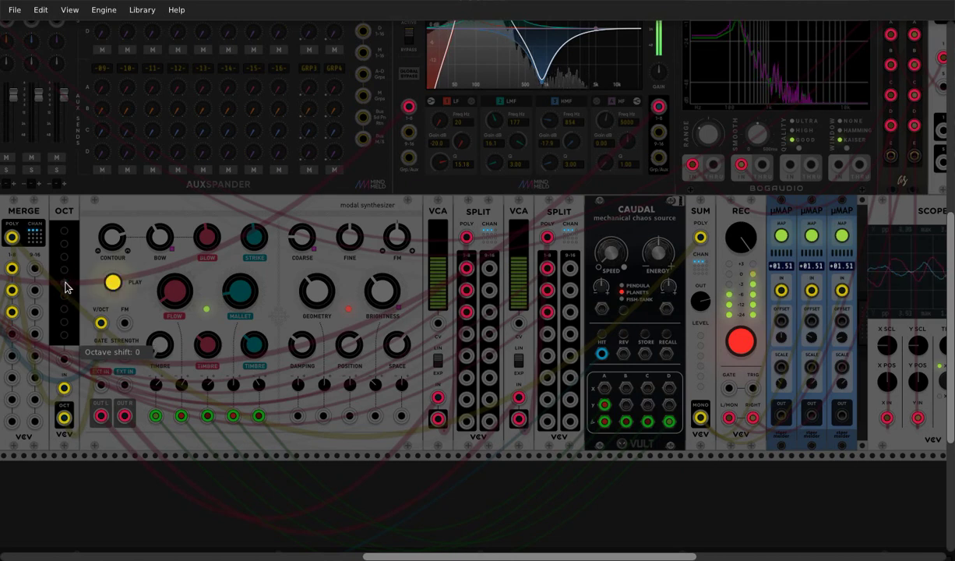
click(66, 271)
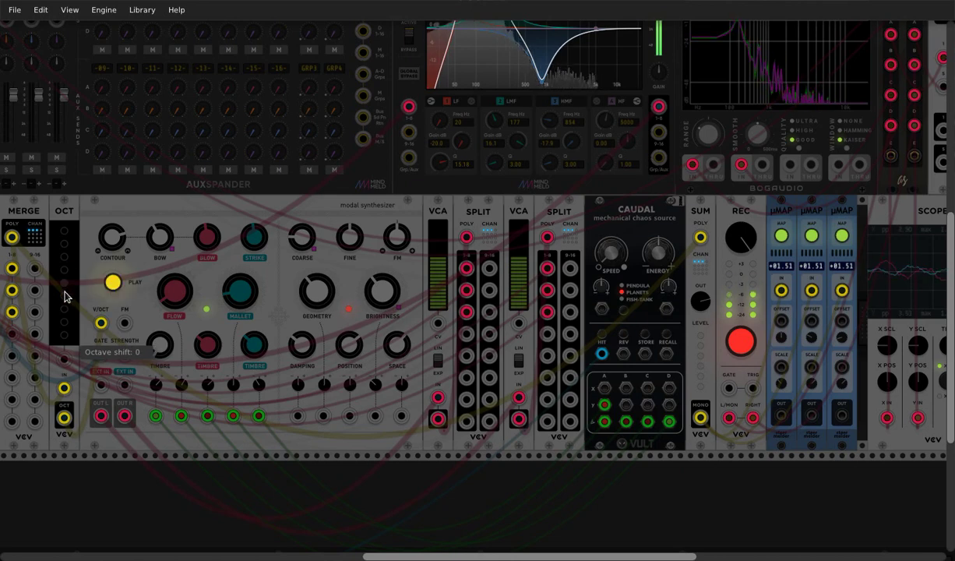
click(65, 295)
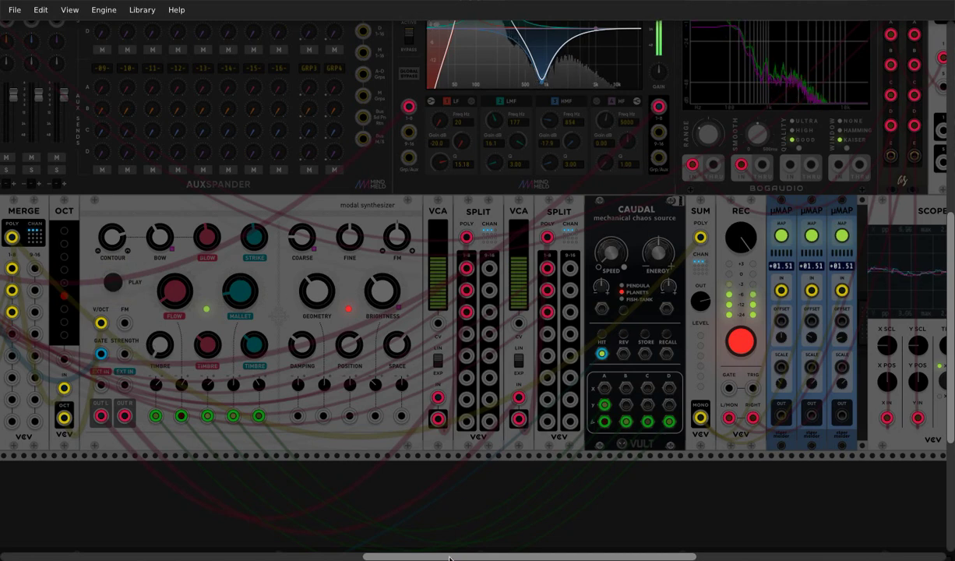
Step: Reset the module browser's filters, search for "addr" and add the Bogaudio ADDR-SEQ module to the rack
drag(450, 558, 340, 558)
scroll(265, 405, down, 3)
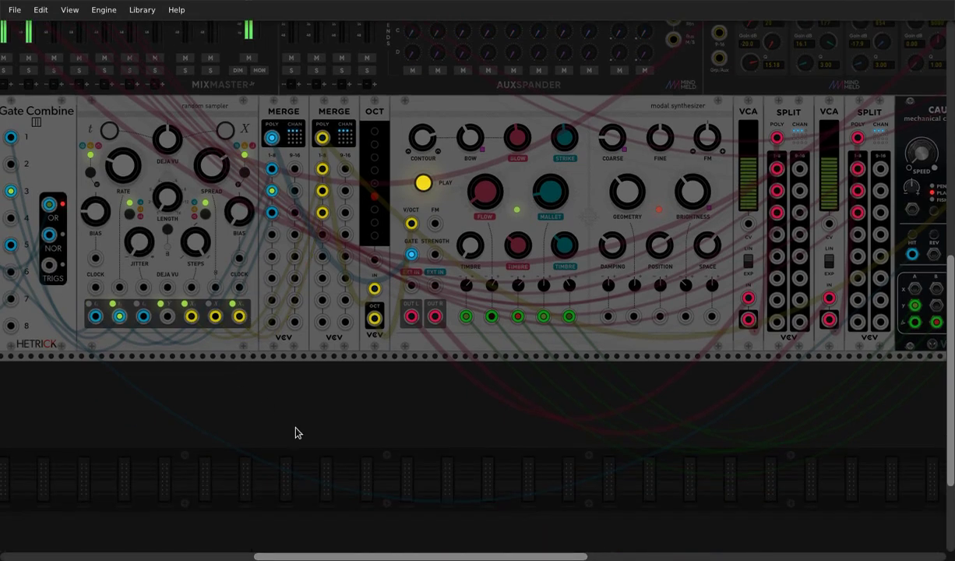
right_click(333, 409)
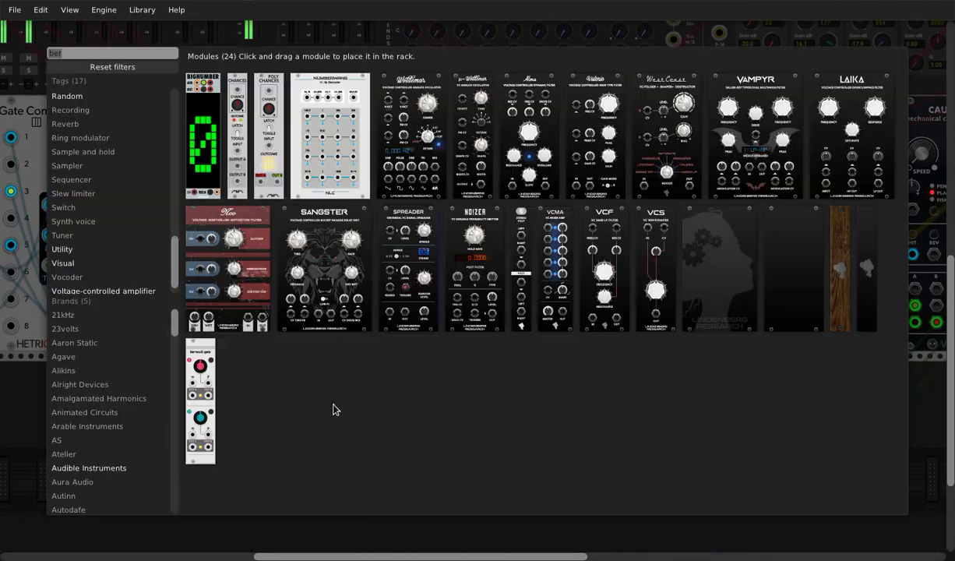
click(134, 68)
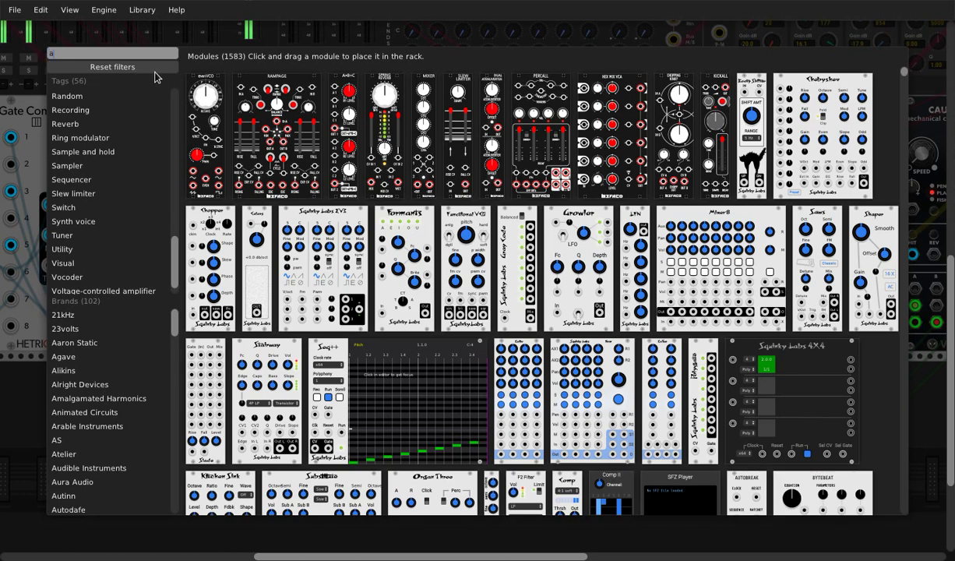
key(BackSpace)
text(addr s)
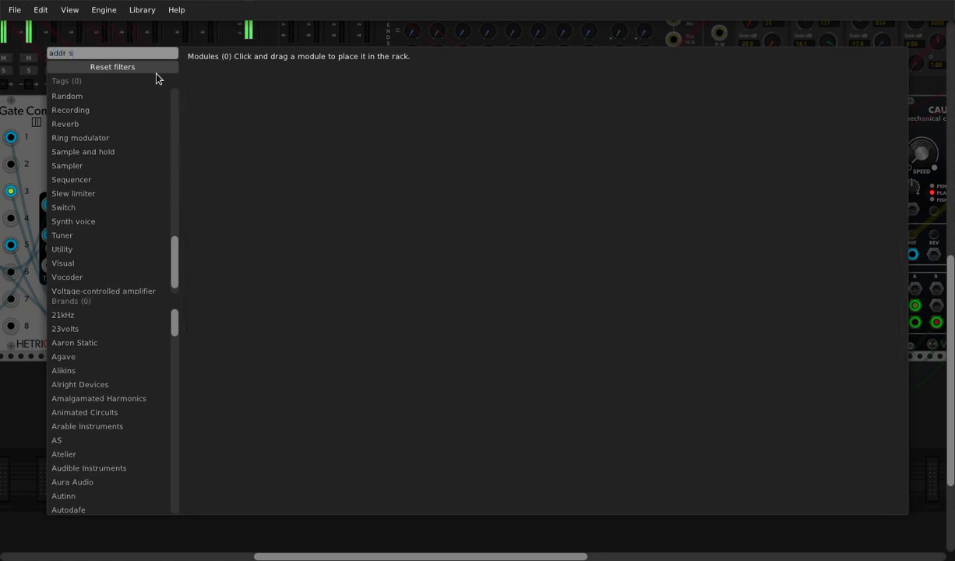
text(e)
key(BackSpace)
key(BackSpace)
key(BackSpace)
key(BackSpace)
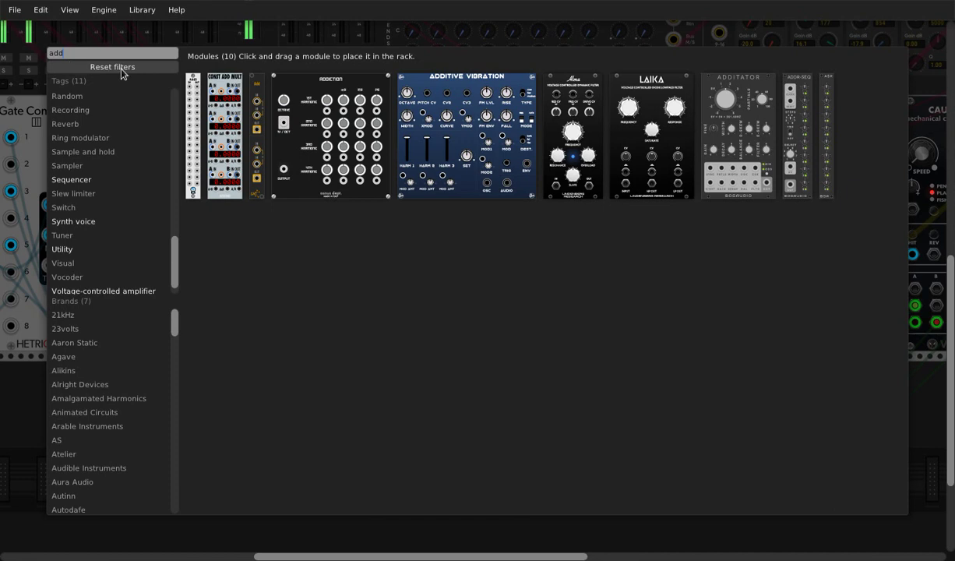
text(r)
click(199, 86)
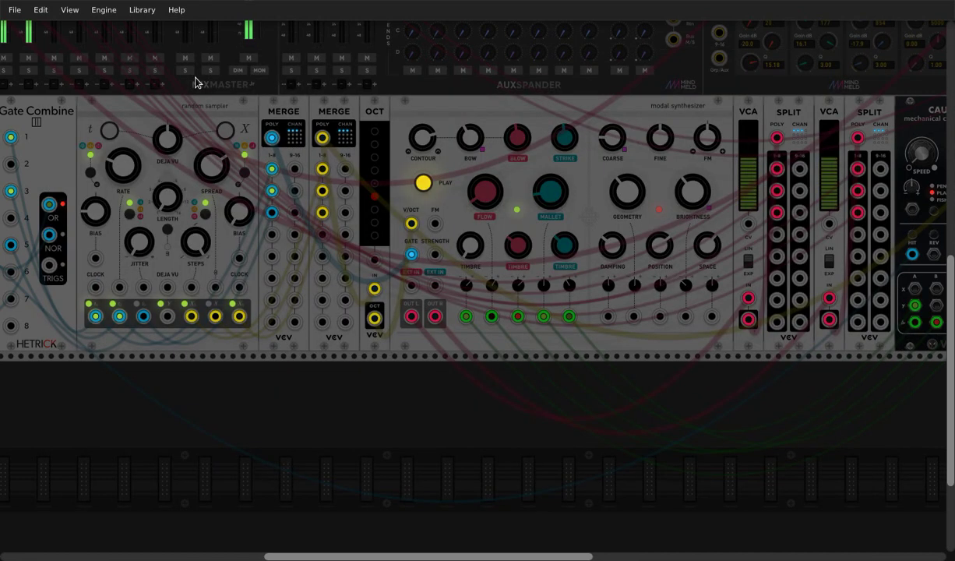
Step: Move the ADDR-SEQ module to the empty row below OCT and patch a gate cable into its clock input
scroll(242, 253, down, 4)
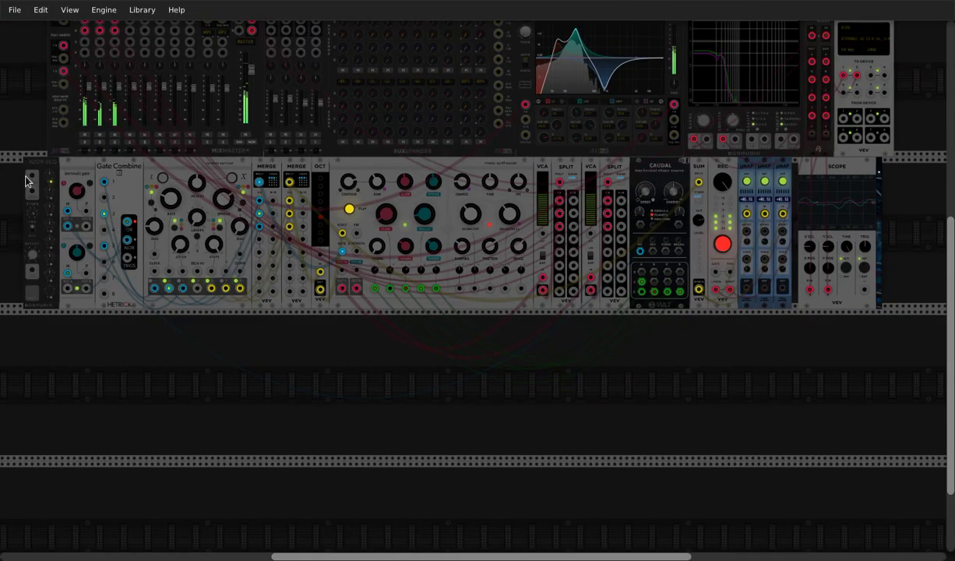
drag(39, 164, 325, 329)
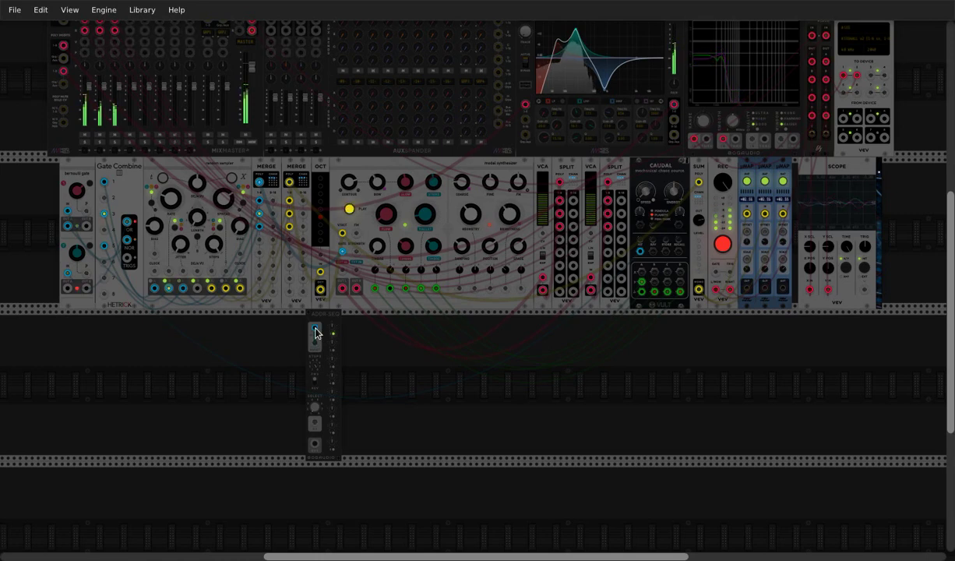
drag(316, 333, 105, 244)
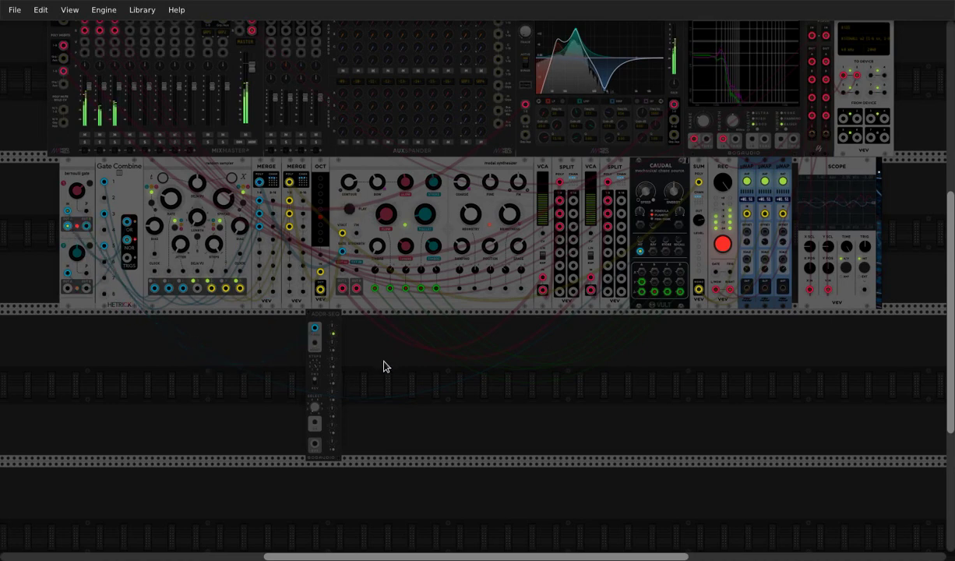
Step: Check the ADDR-SEQ options, make room beside OCT and place the module between the second MERGE and OCT
right_click(322, 320)
mouse_move(394, 535)
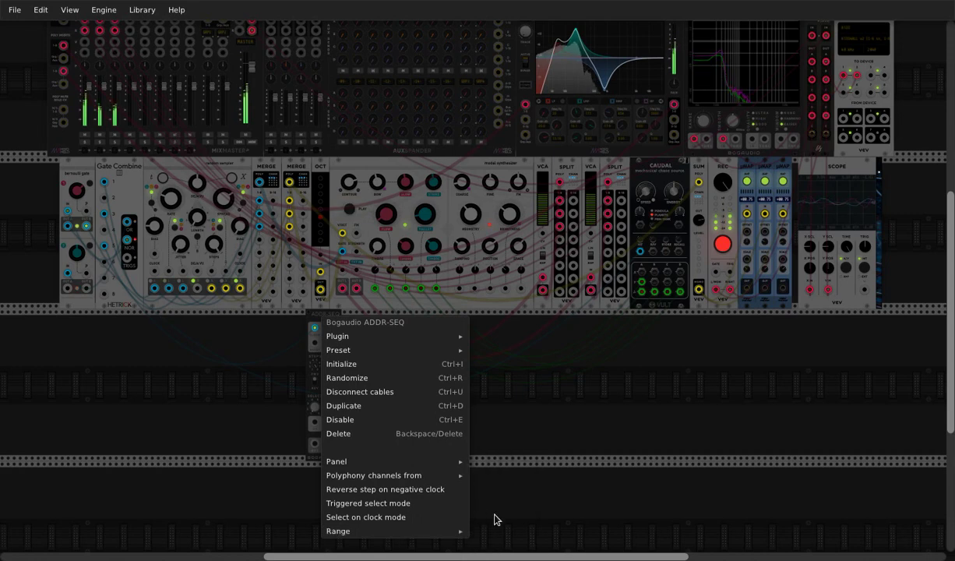
click(477, 394)
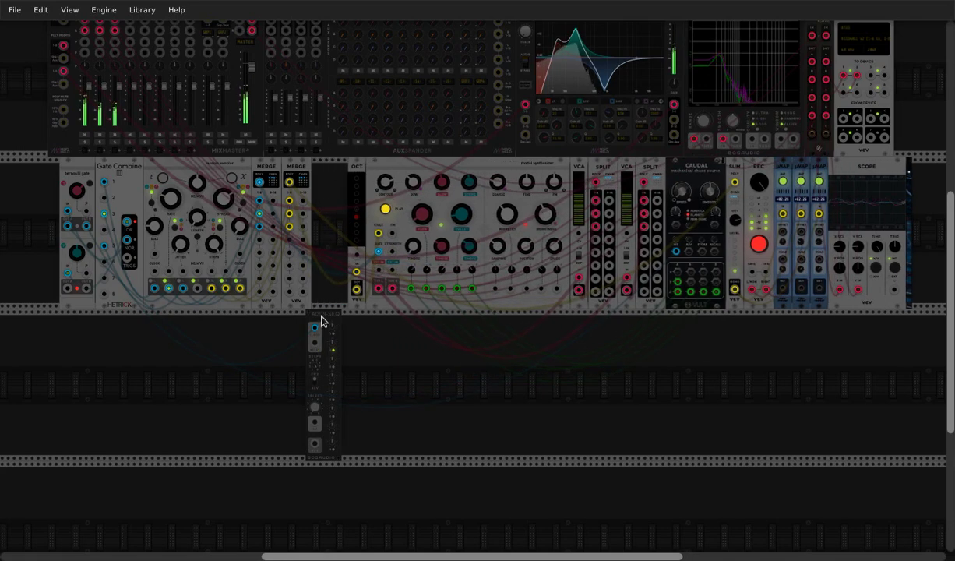
drag(320, 320, 324, 199)
scroll(345, 246, up, 2)
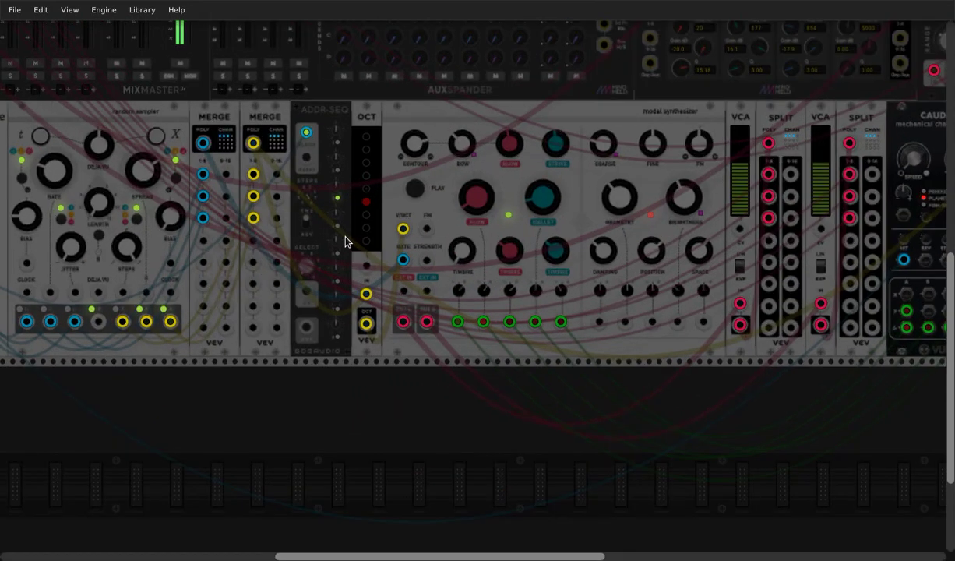
scroll(343, 240, up, 2)
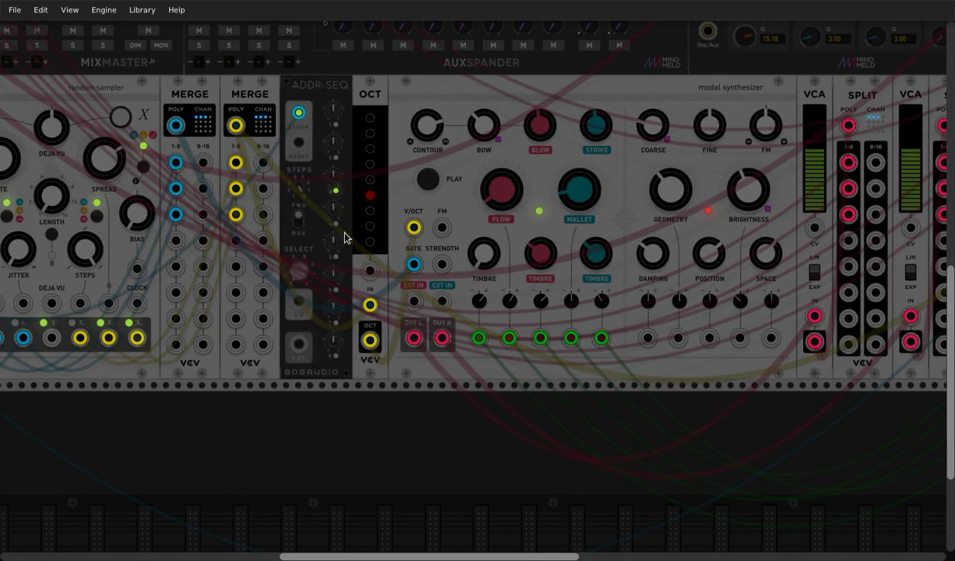
scroll(345, 238, up, 3)
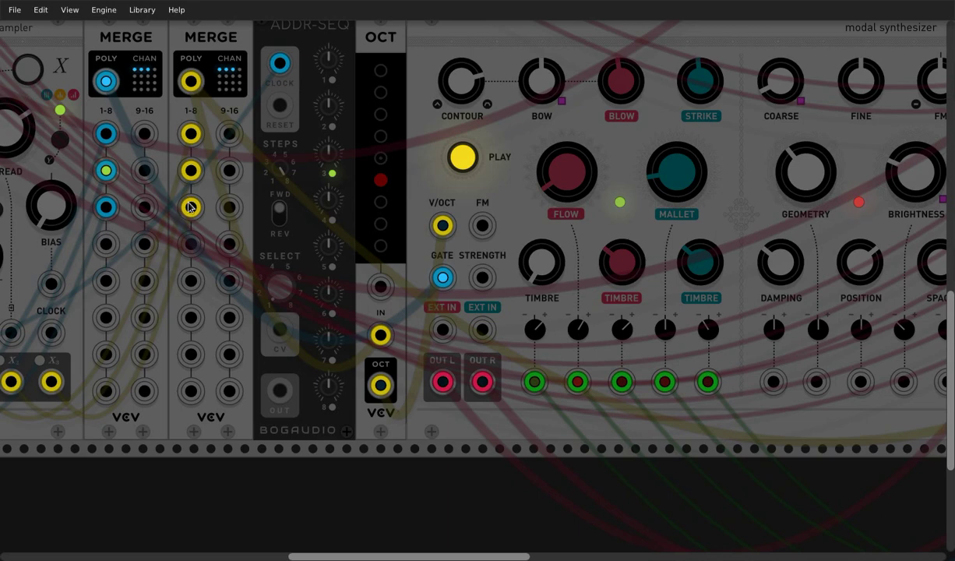
Step: Patch the ADDR-SEQ output into OCT's octave CV input and offset the sequencer's steps 5 and 6 in opposite directions
click(384, 294)
click(384, 294)
drag(384, 293, 279, 391)
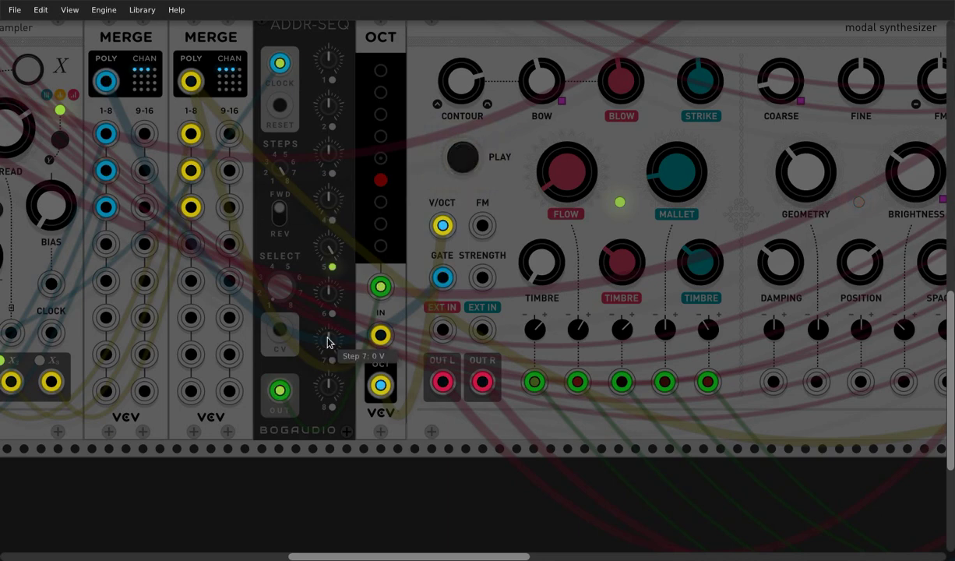
drag(327, 298, 327, 444)
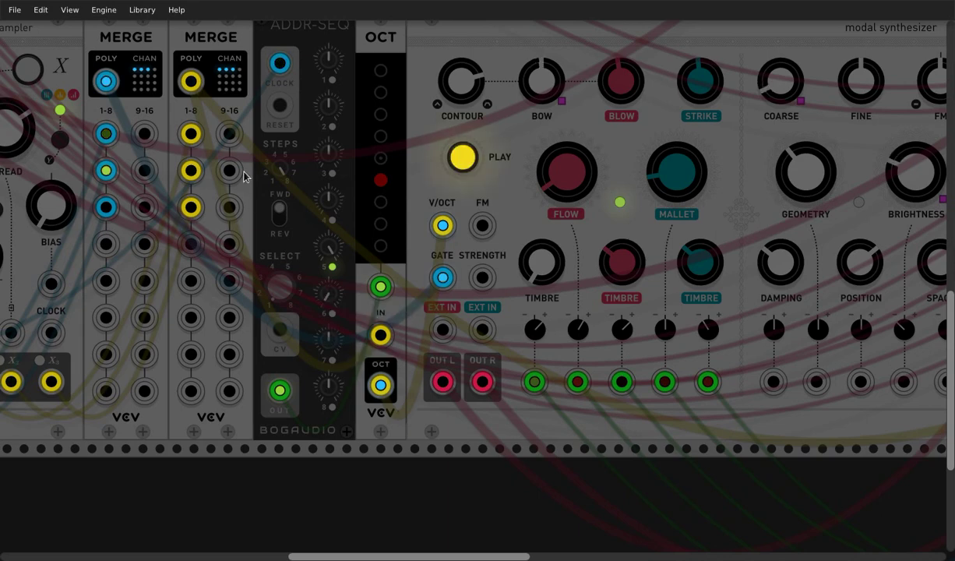
Step: Disconnect and delete the ADDR-SEQ module, and return OCT's octave shift to 0
drag(106, 81, 438, 270)
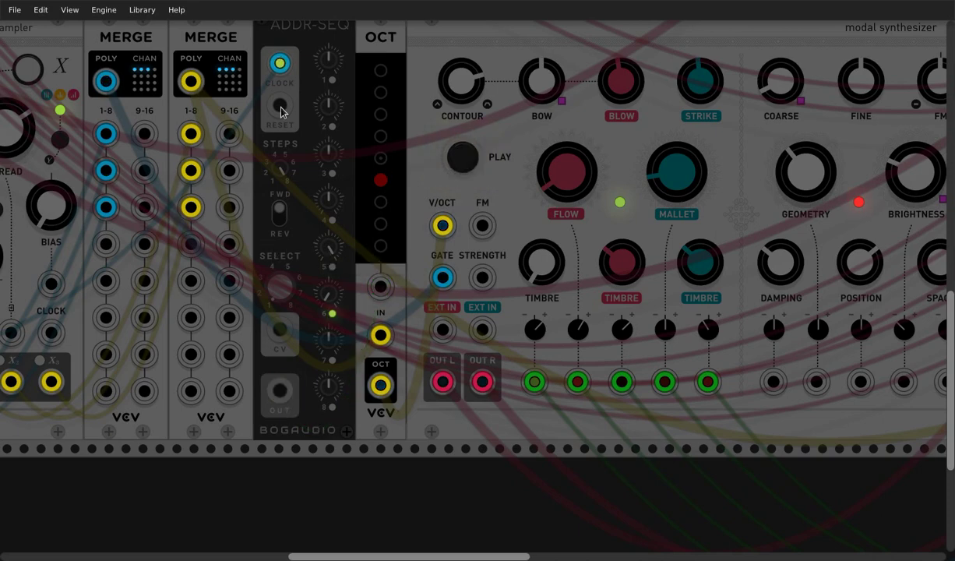
right_click(295, 29)
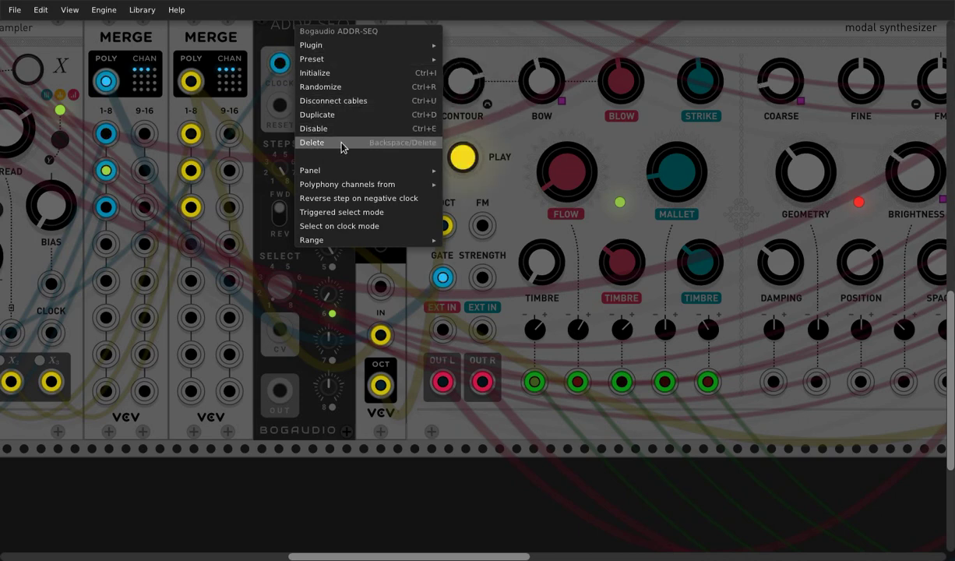
click(359, 216)
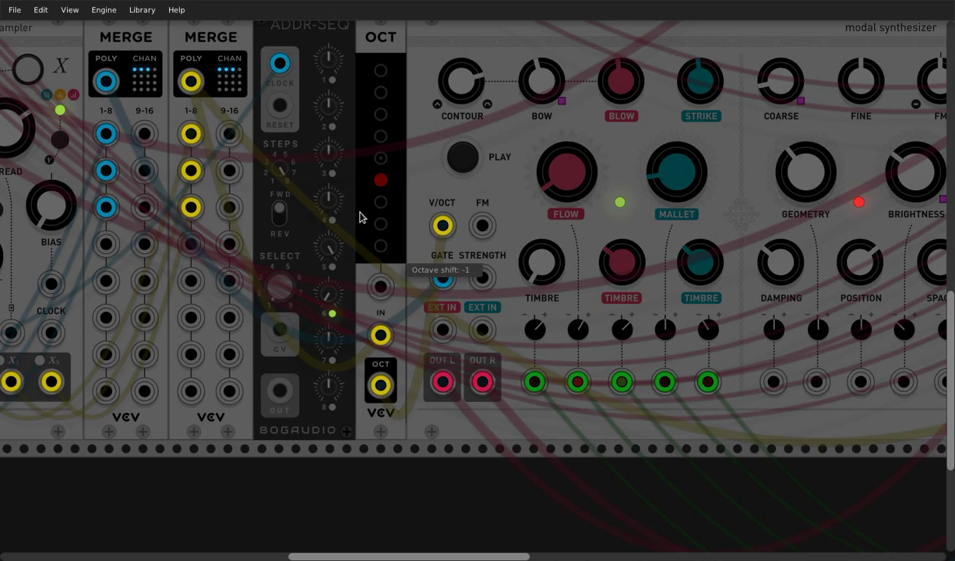
right_click(291, 39)
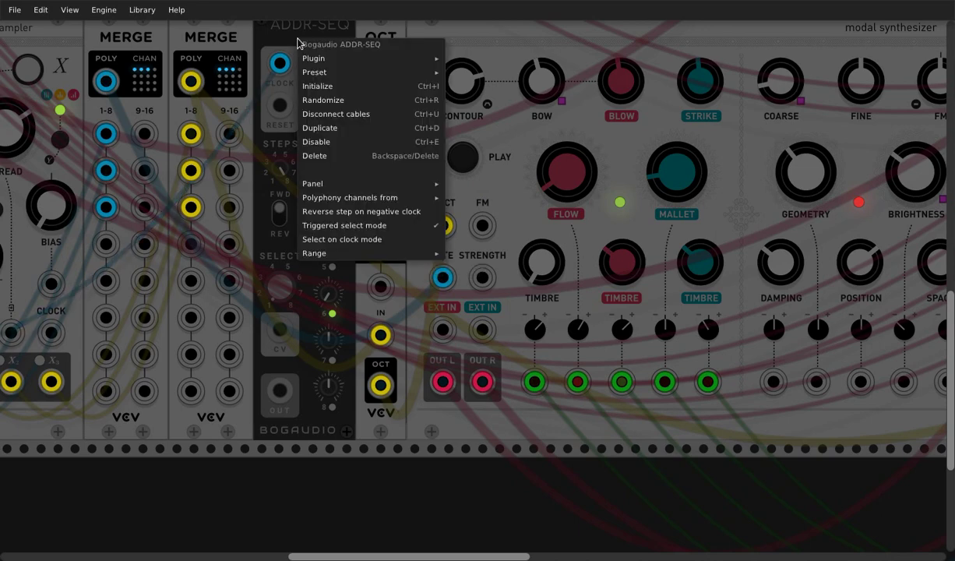
click(353, 158)
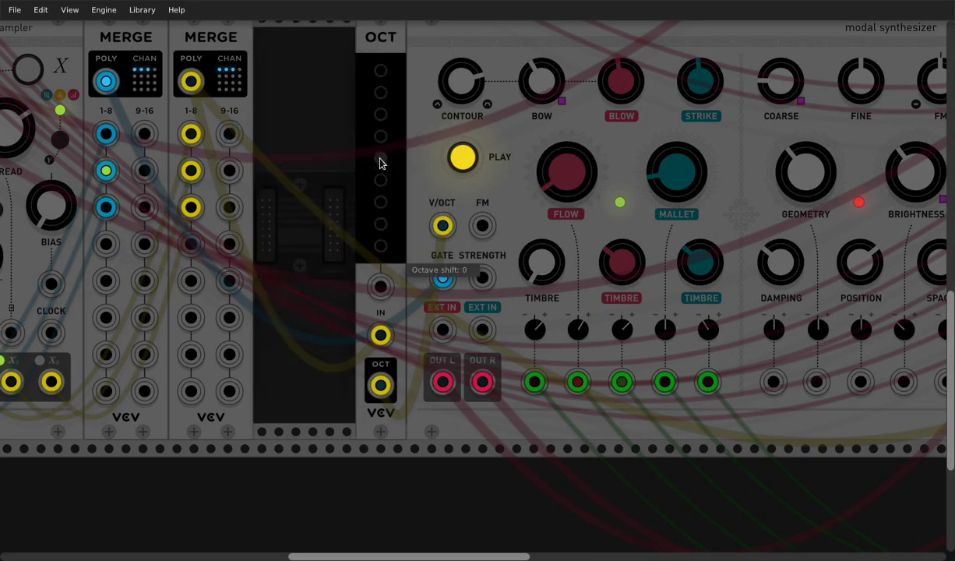
Step: Set the modal synthesizer's bow timbre to 0.237
scroll(304, 251, down, 1)
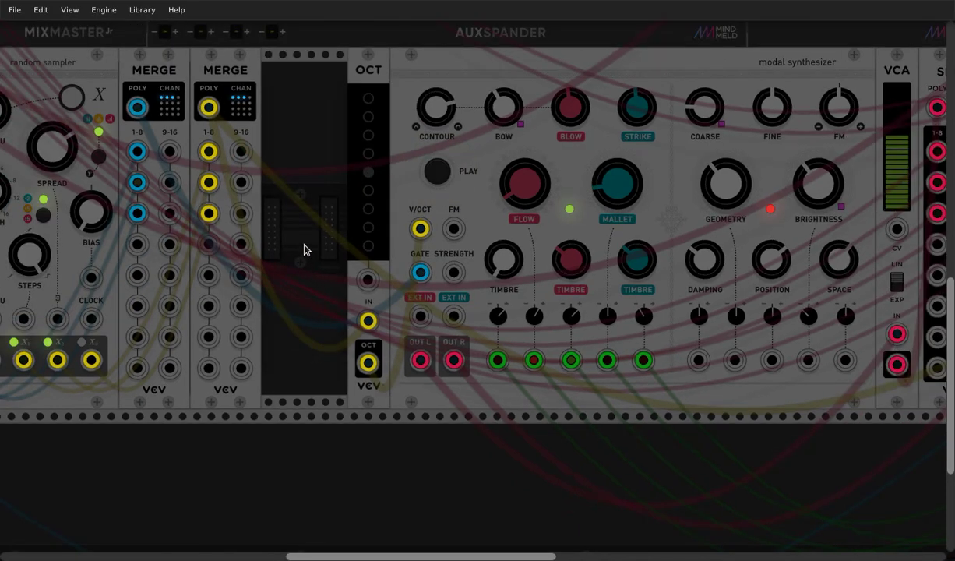
scroll(304, 250, down, 2)
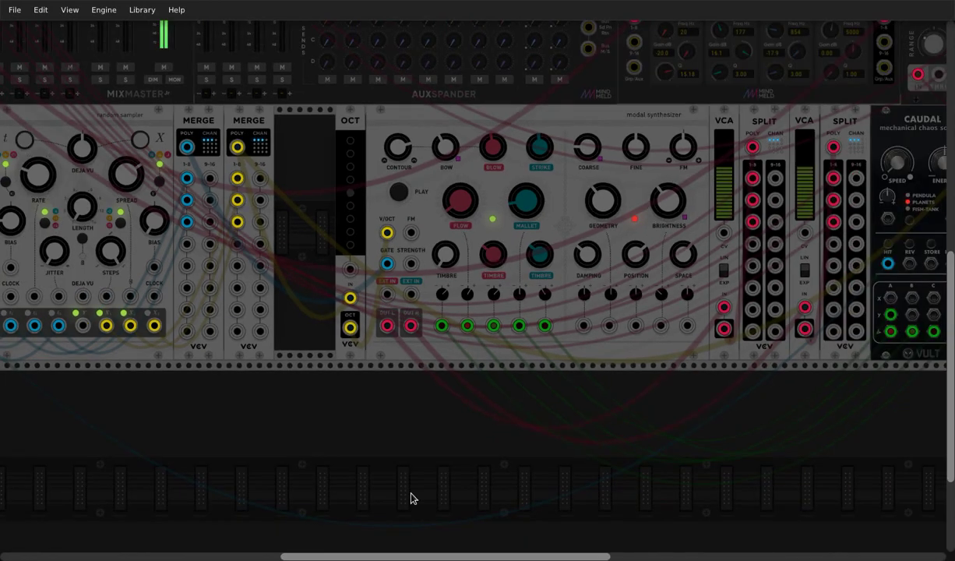
drag(421, 558, 464, 558)
scroll(401, 254, up, 2)
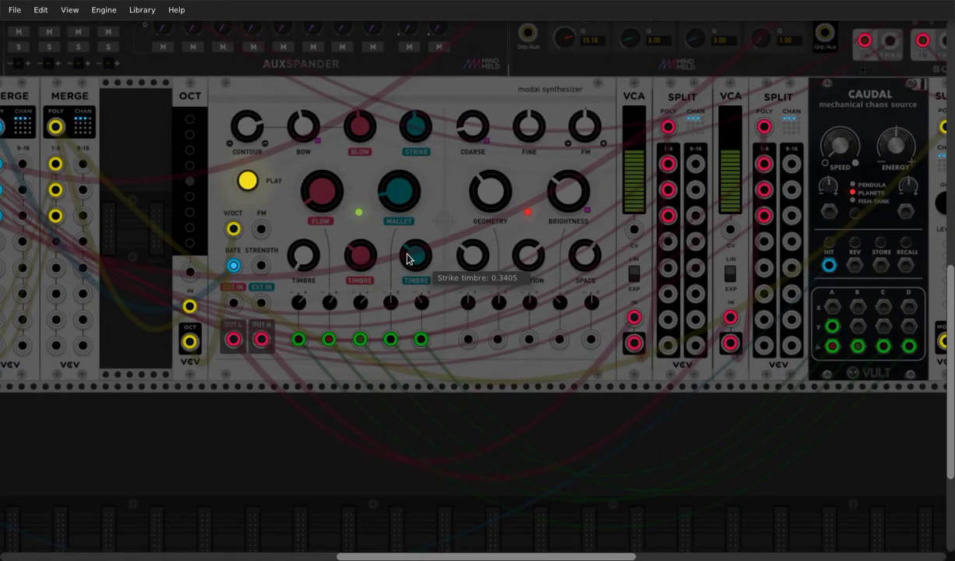
scroll(410, 255, up, 1)
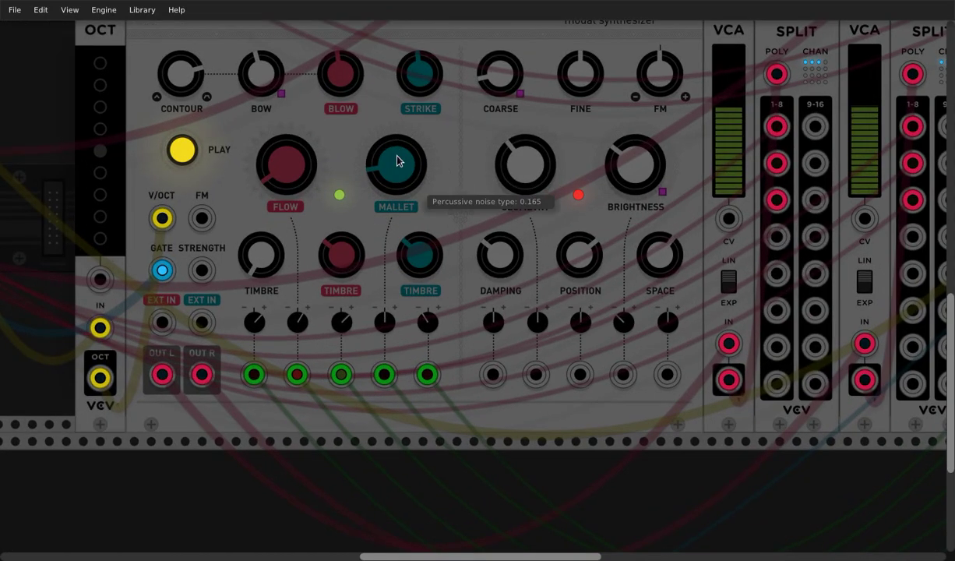
mouse_move(503, 268)
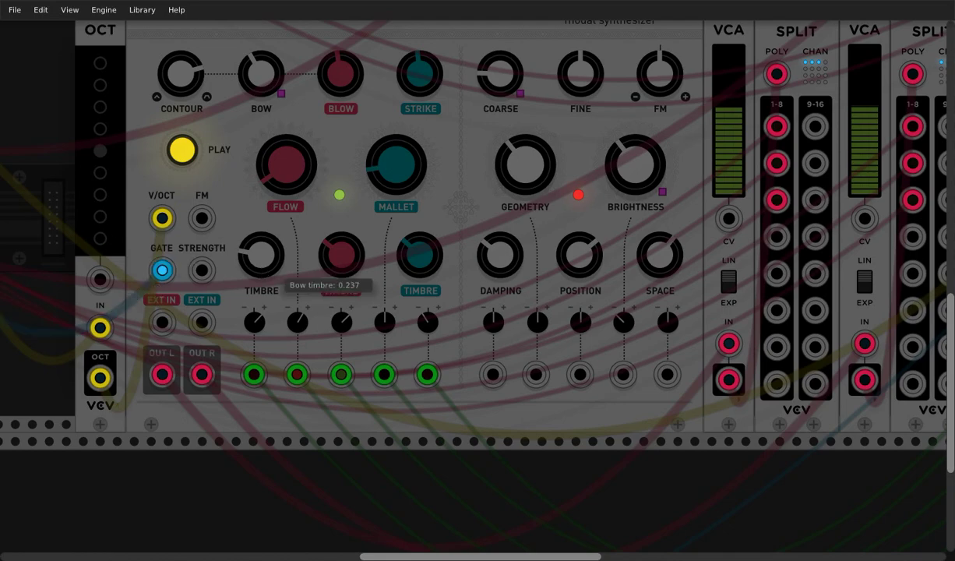
scroll(485, 156, down, 3)
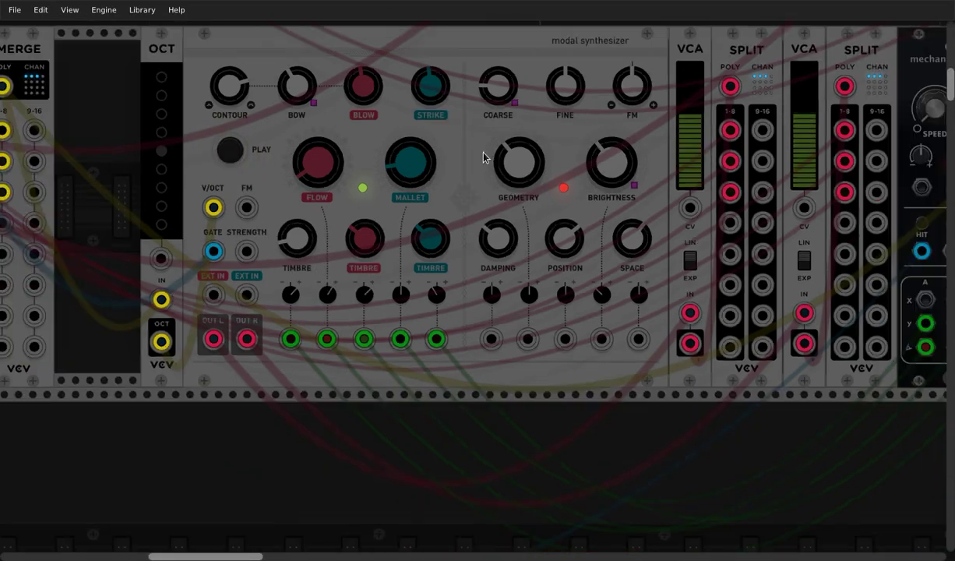
scroll(485, 156, down, 3)
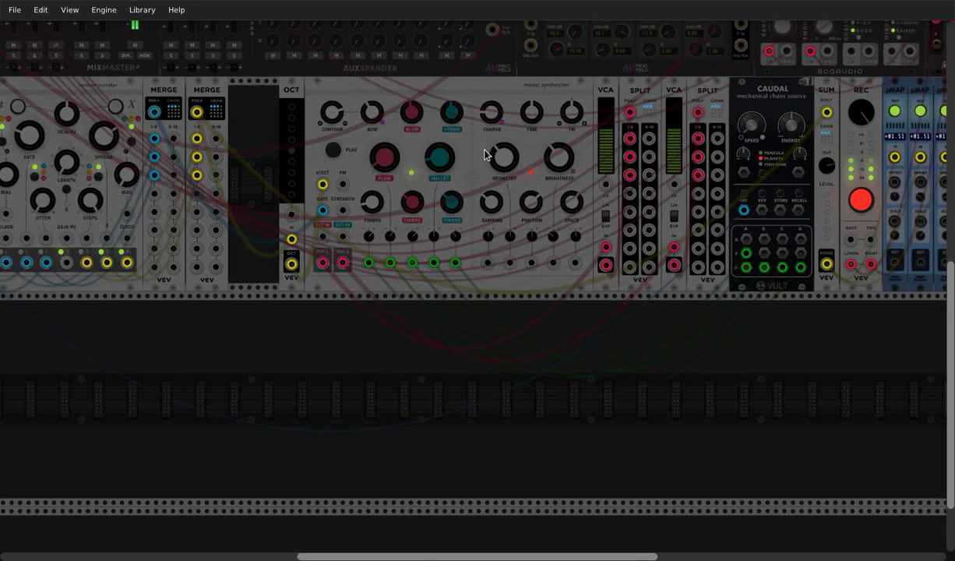
Step: Adjust the distribution bias, probability distribution and steps of the random sampler's X section
scroll(327, 520, left, 5)
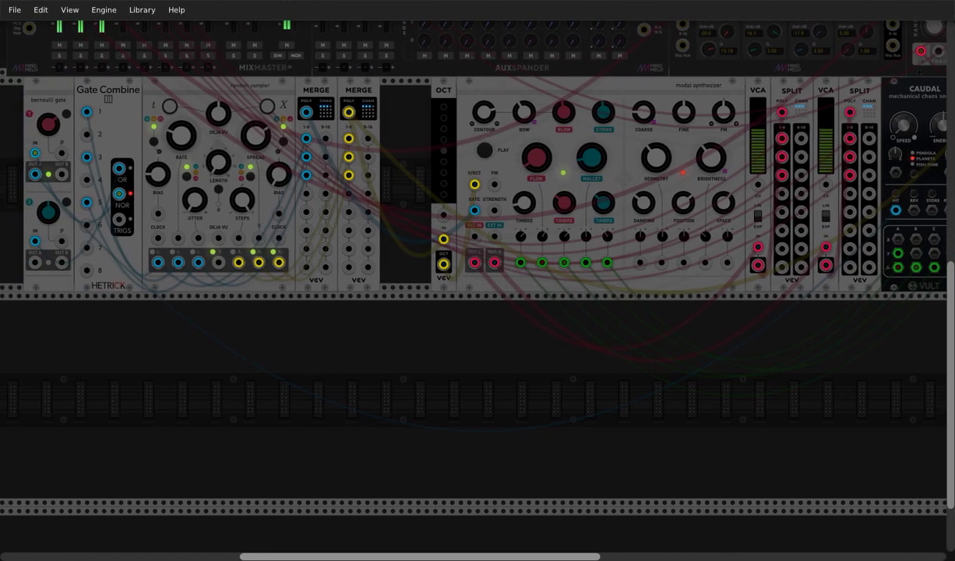
scroll(183, 426, up, 3)
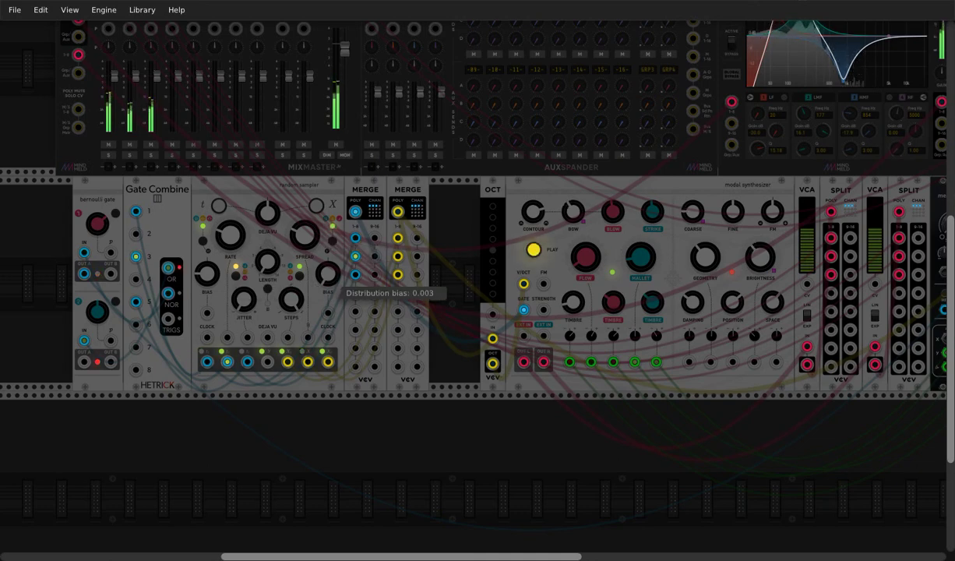
drag(328, 272, 337, 50)
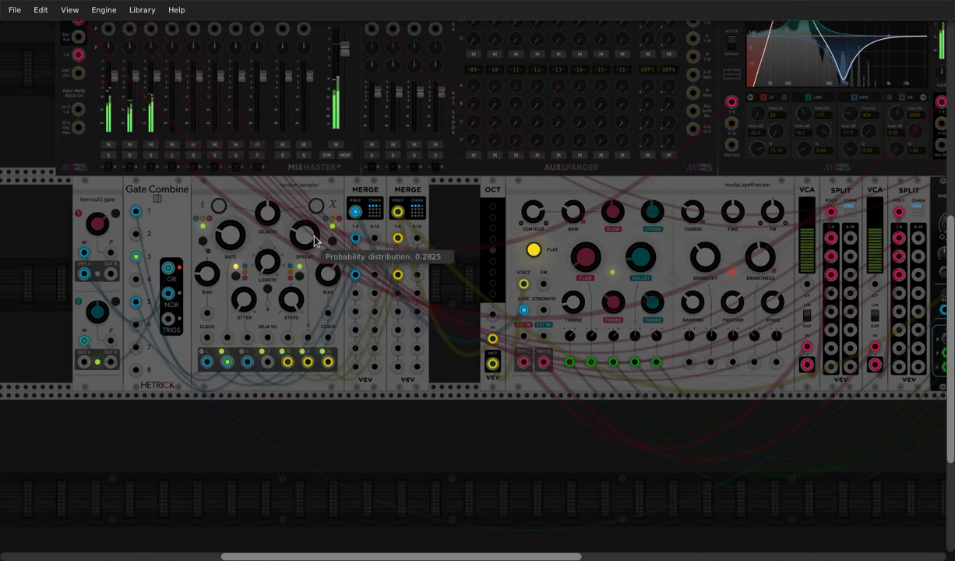
drag(313, 234, 173, 138)
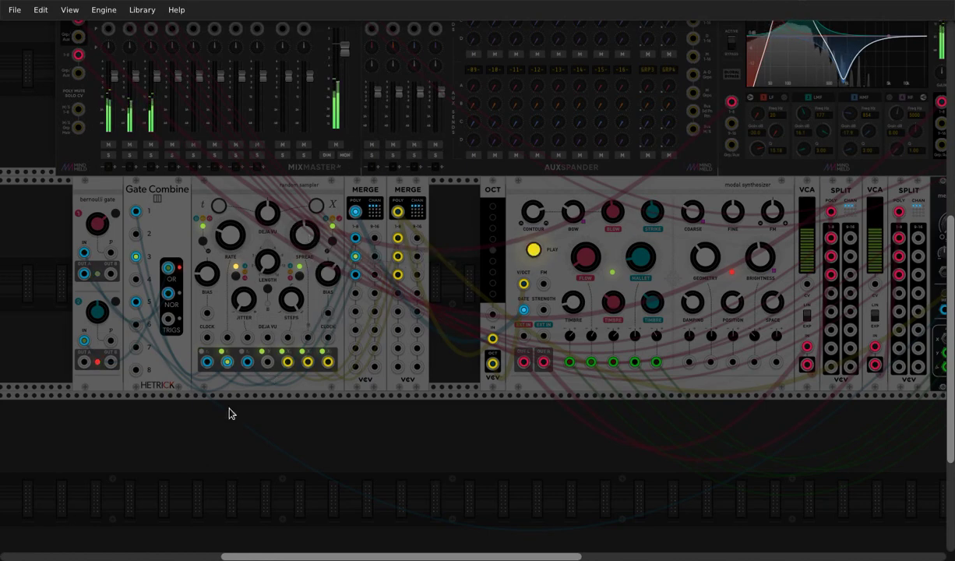
drag(293, 304, 289, 310)
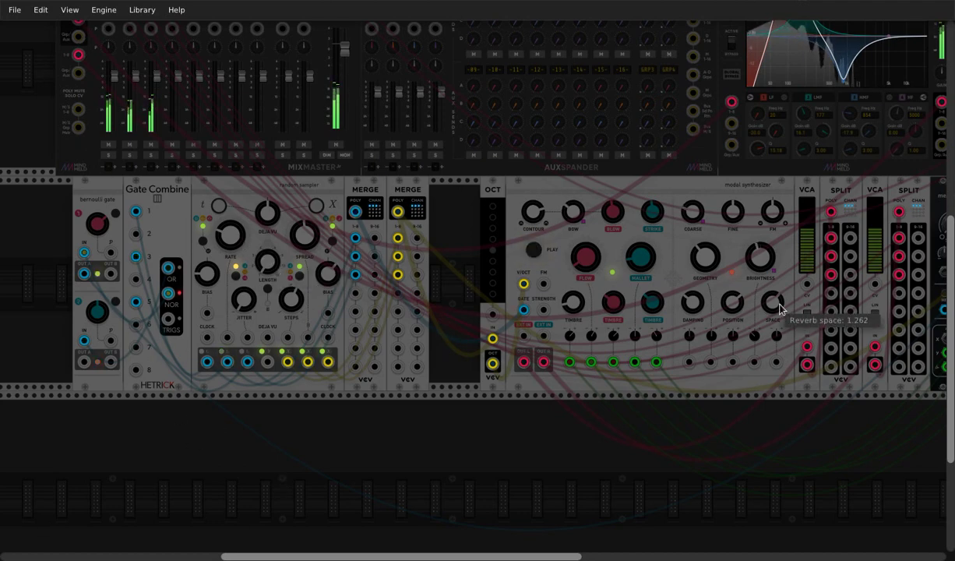
Step: Nudge the modal synthesizer's reverb space and adjust the random sampler's clock rate and gate generation mode
drag(774, 303, 775, 304)
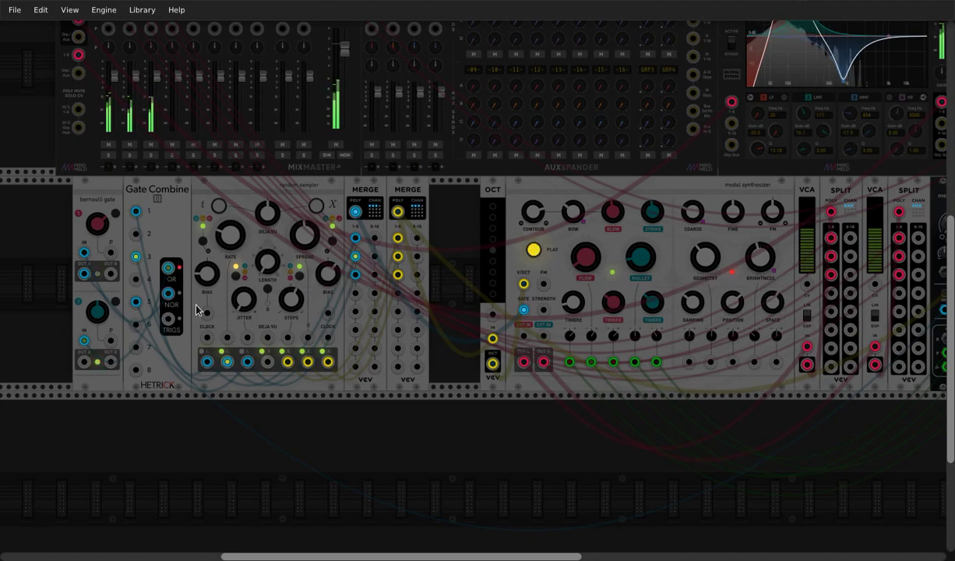
drag(230, 240, 230, 213)
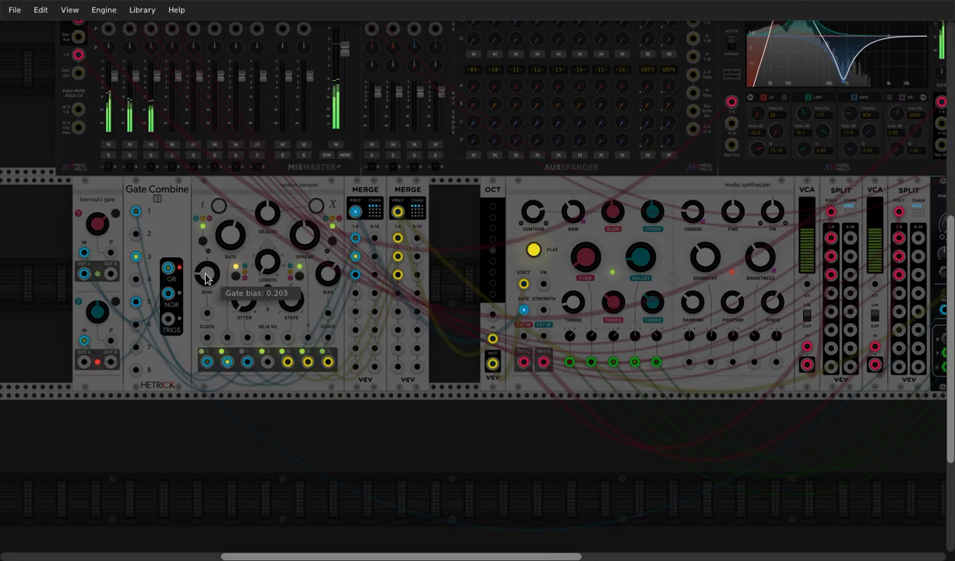
click(205, 242)
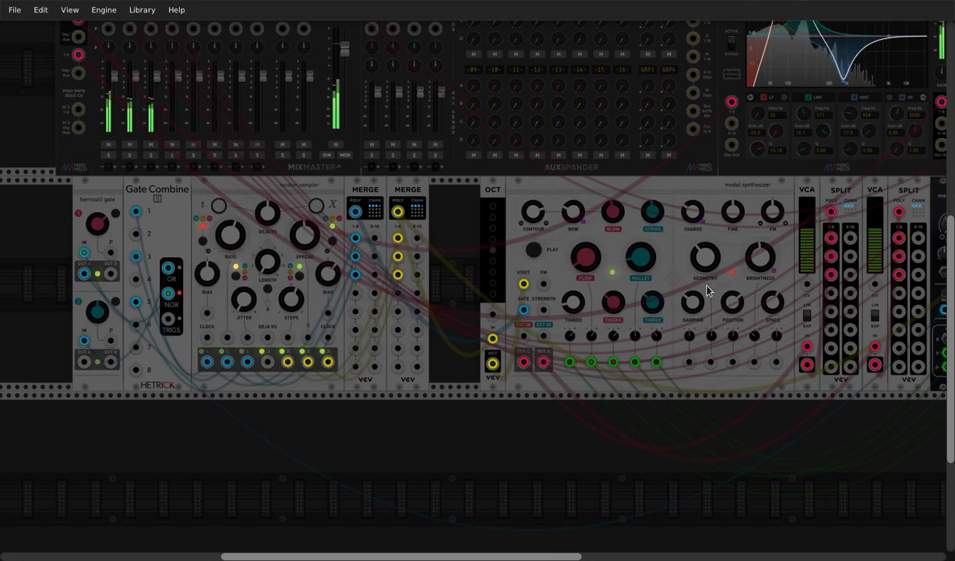
Step: Lower the modal synthesizer's reverb space and contour, and bring its strike timbre to about 0.252
drag(773, 303, 773, 340)
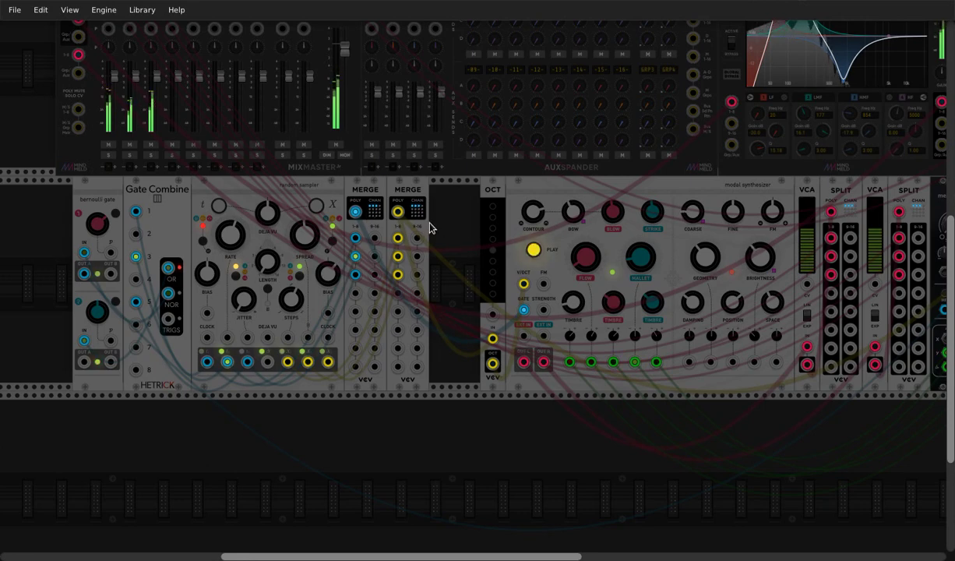
drag(540, 217, 539, 234)
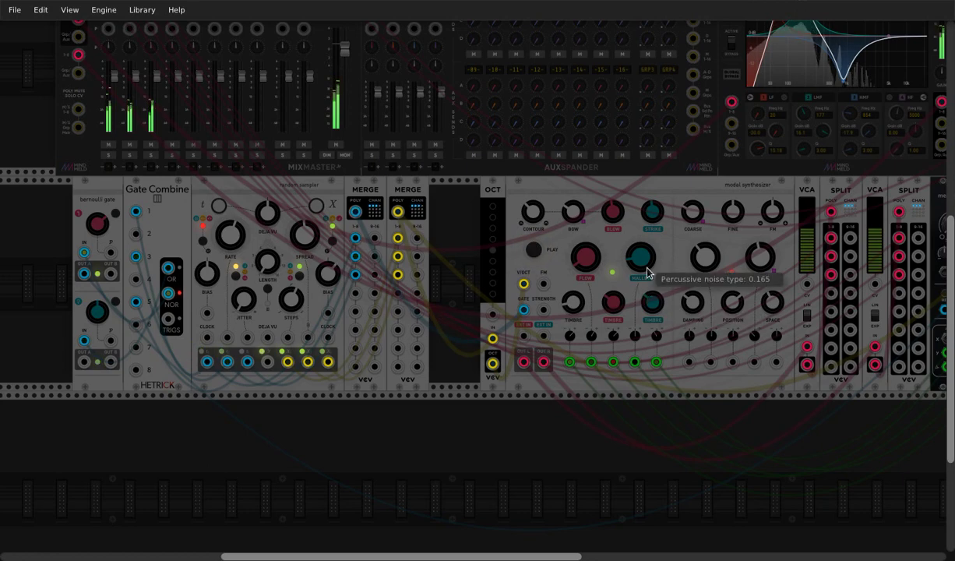
mouse_move(648, 307)
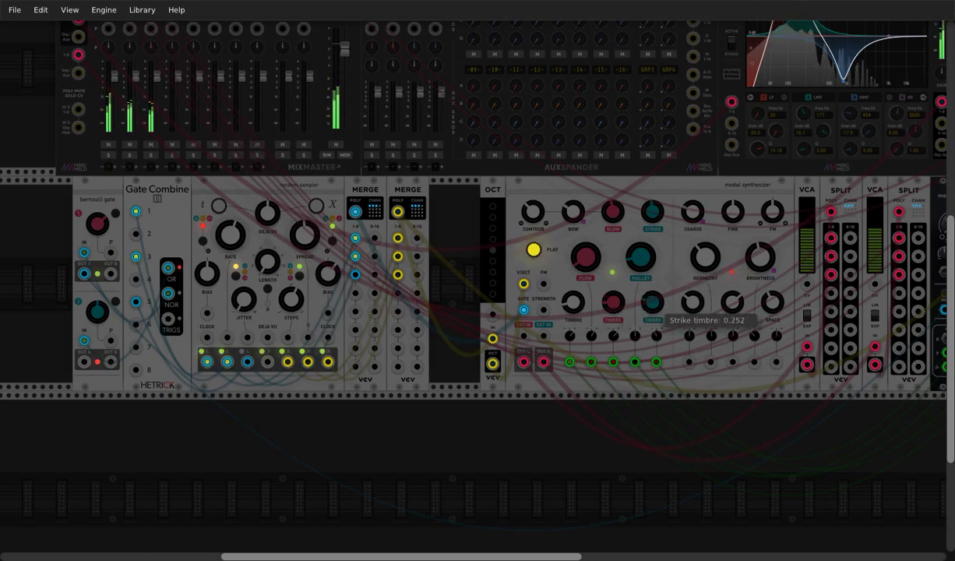
mouse_move(710, 268)
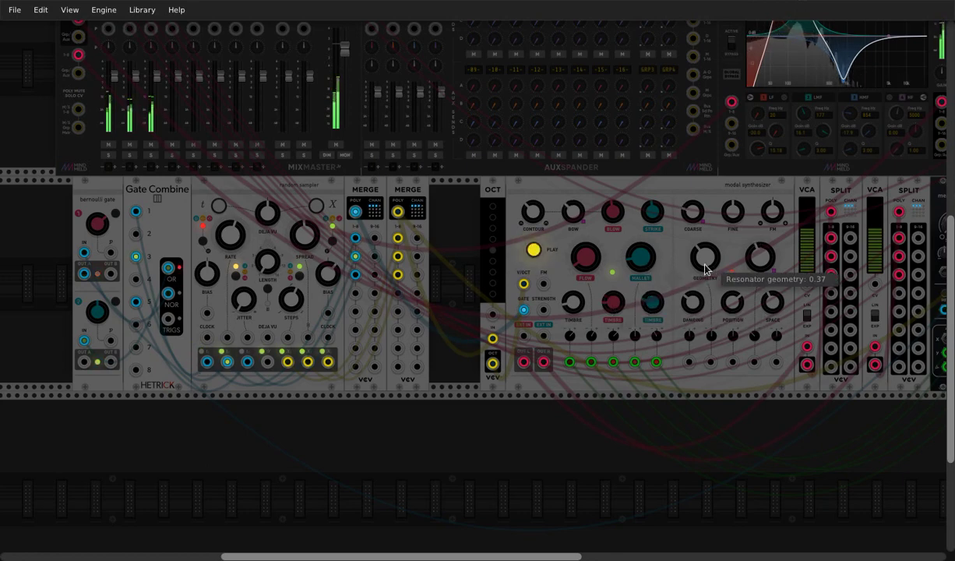
Step: Adjust the modal synthesizer's resonator geometry, percussive noise amount to about 0.4805 and excitation position to about 0.252
scroll(518, 156, up, 1)
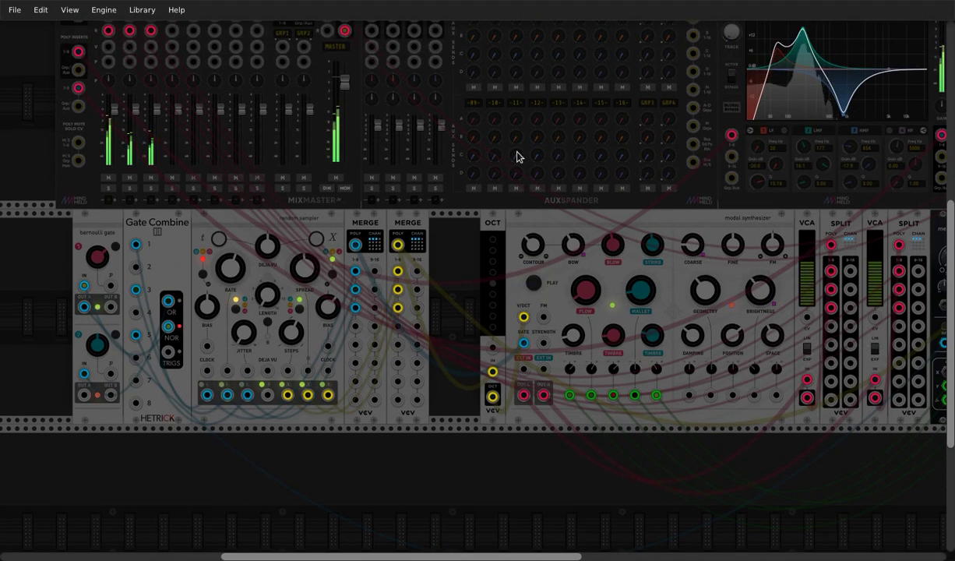
mouse_move(612, 252)
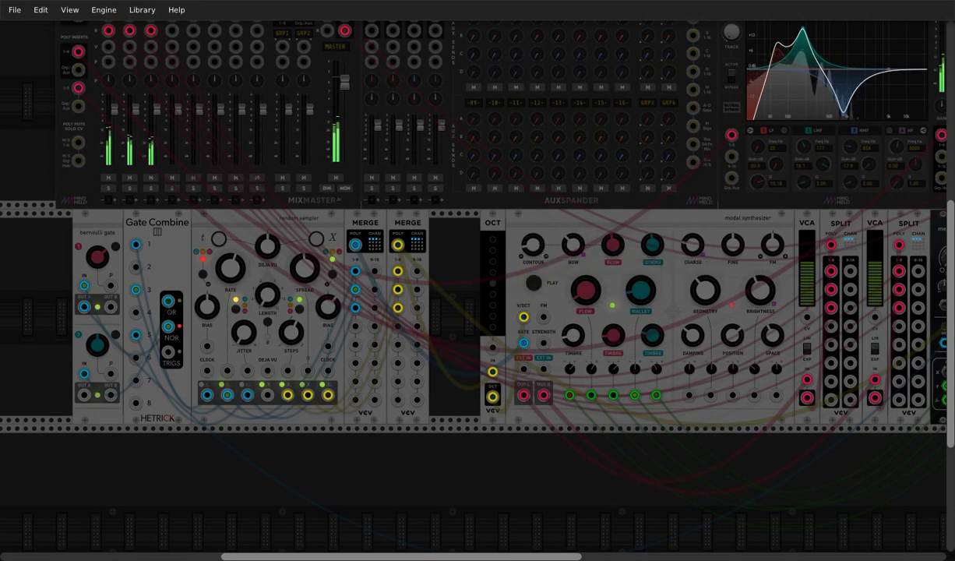
scroll(498, 351, right, 2)
mouse_move(494, 346)
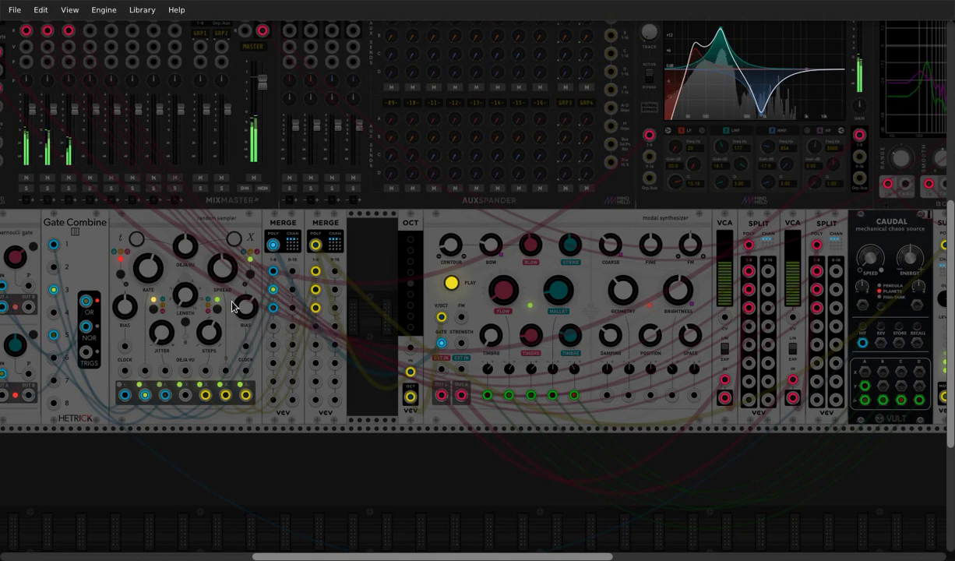
mouse_move(614, 337)
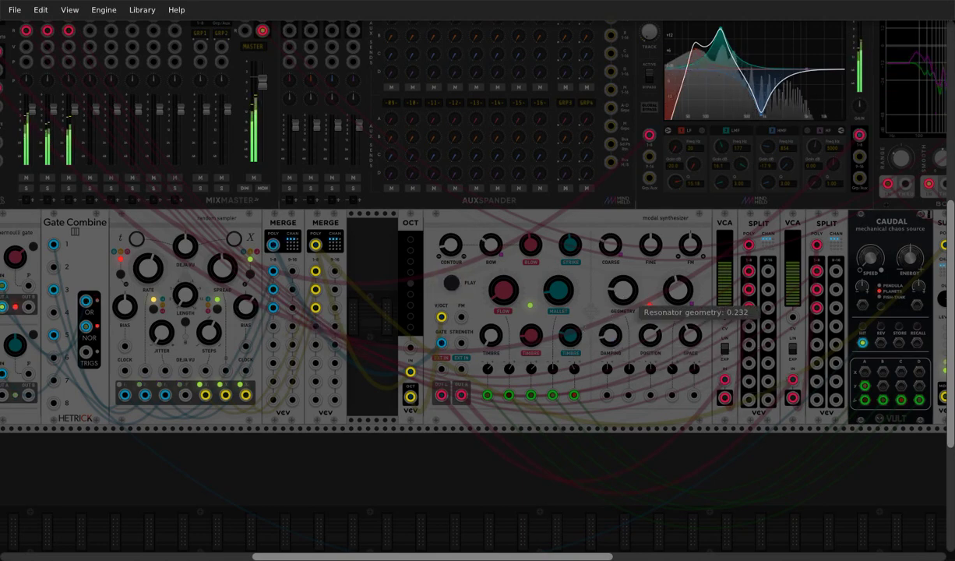
drag(627, 300, 627, 287)
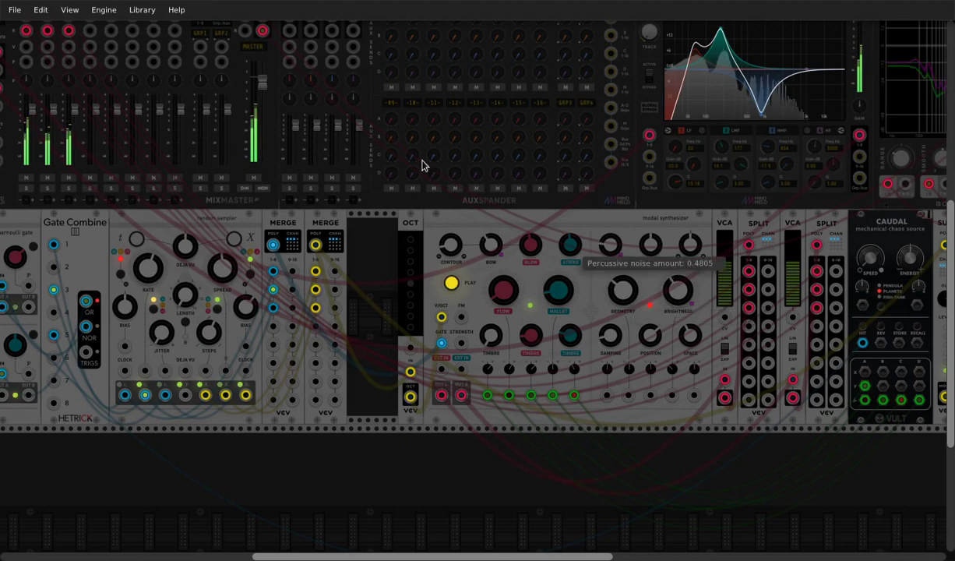
mouse_move(671, 351)
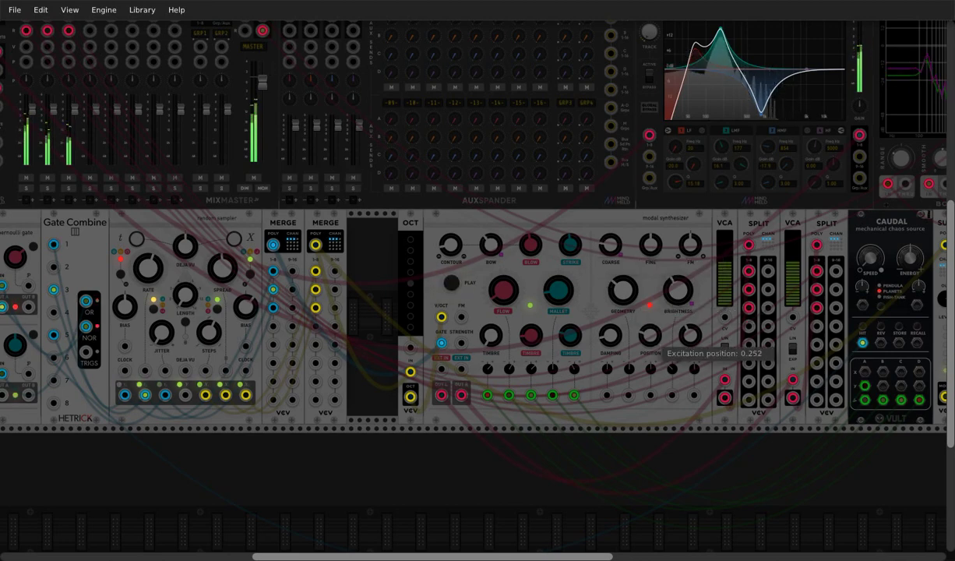
Step: Raise the modal synthesizer's reverb space and fine-tune its contour
drag(691, 337, 691, 296)
drag(691, 347, 691, 270)
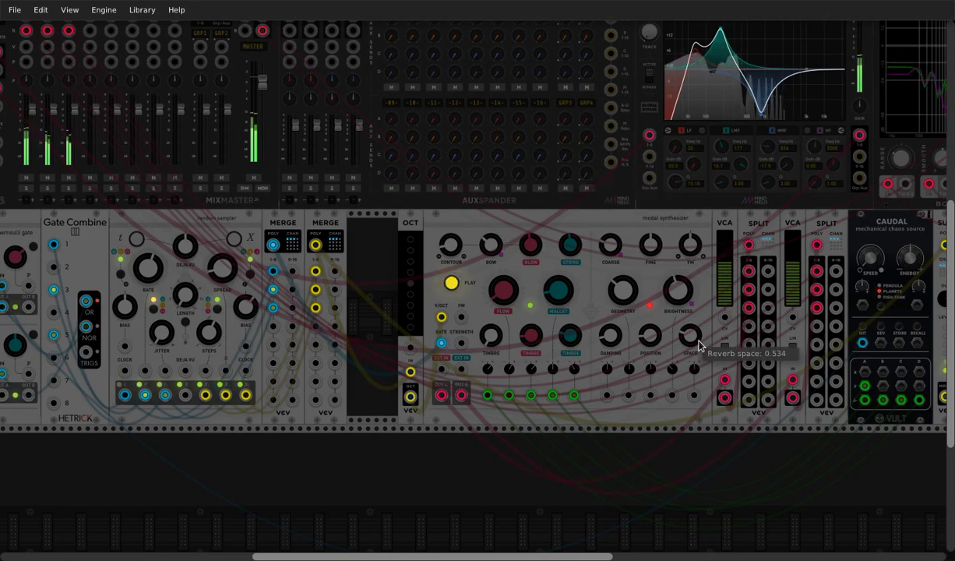
drag(691, 335, 691, 296)
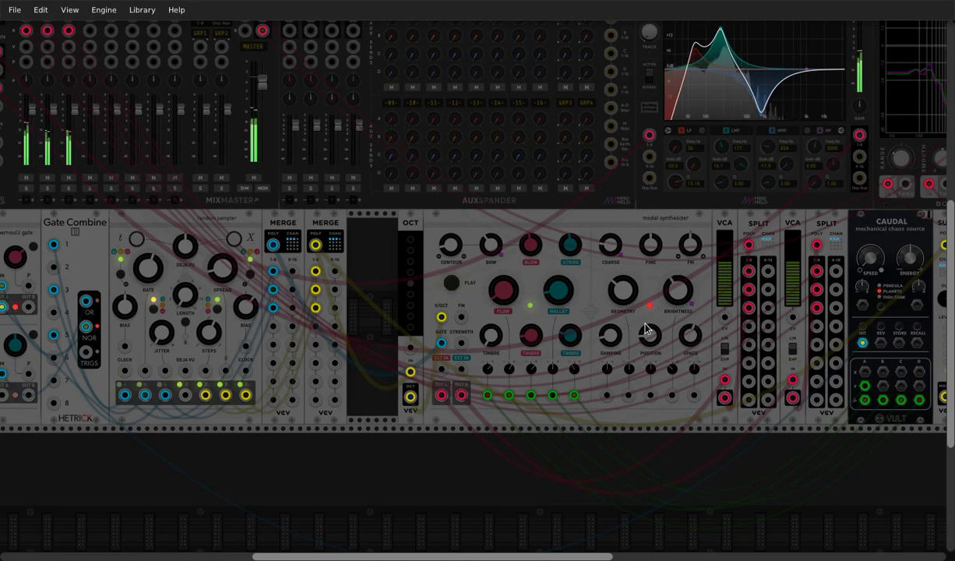
mouse_move(649, 336)
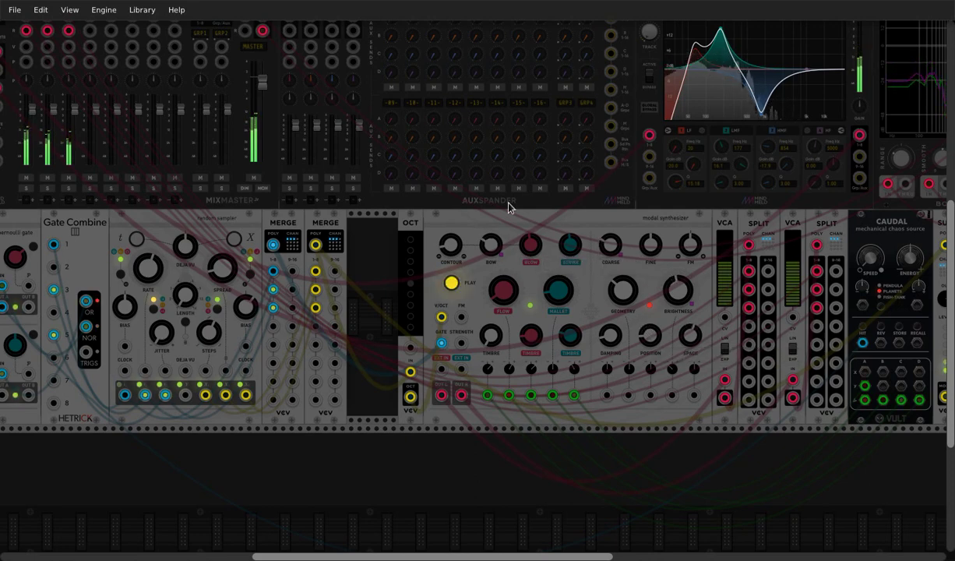
drag(449, 252, 448, 249)
mouse_move(611, 339)
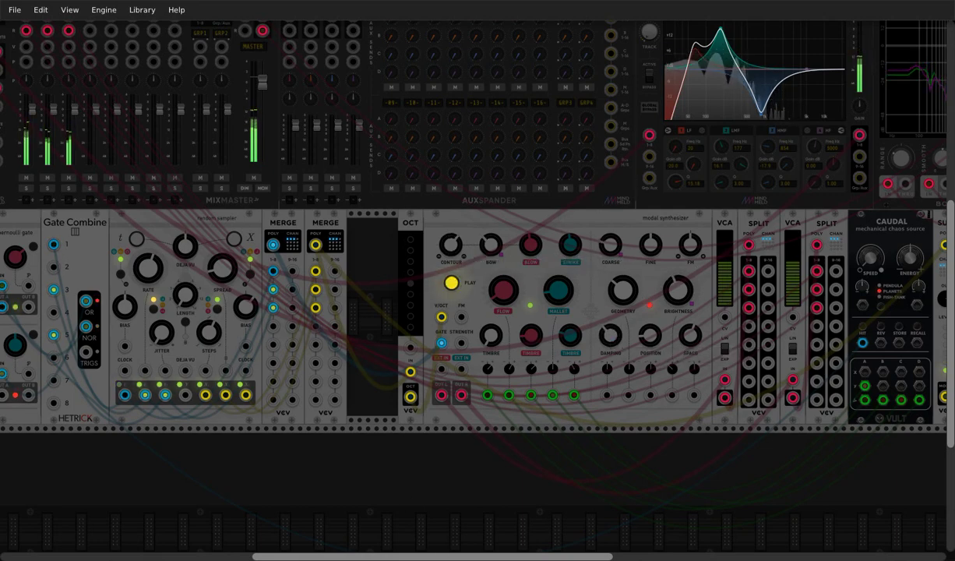
Step: Increase the random sampler's spread and set OCT's octave shift to 1
scroll(3, 295, left, 3)
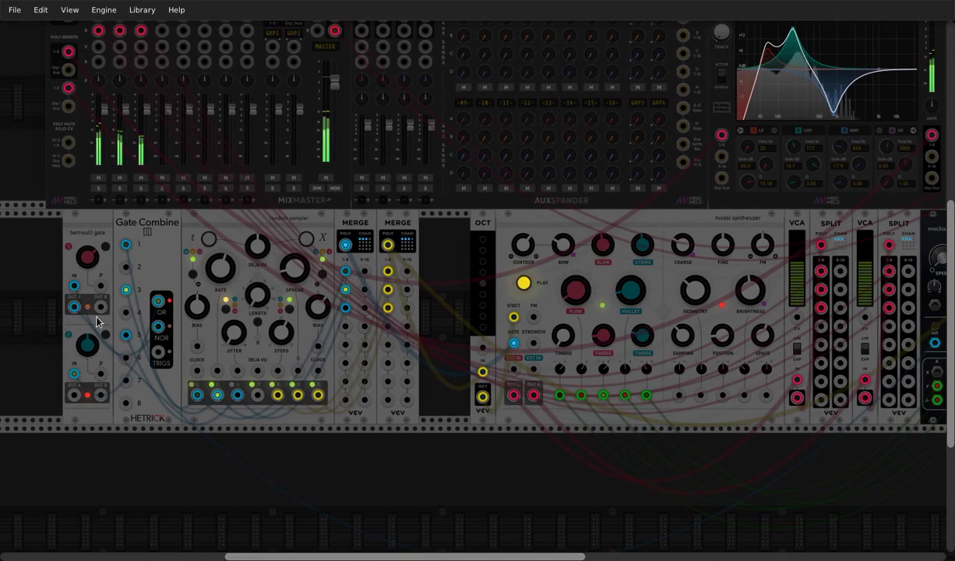
drag(296, 261, 296, 221)
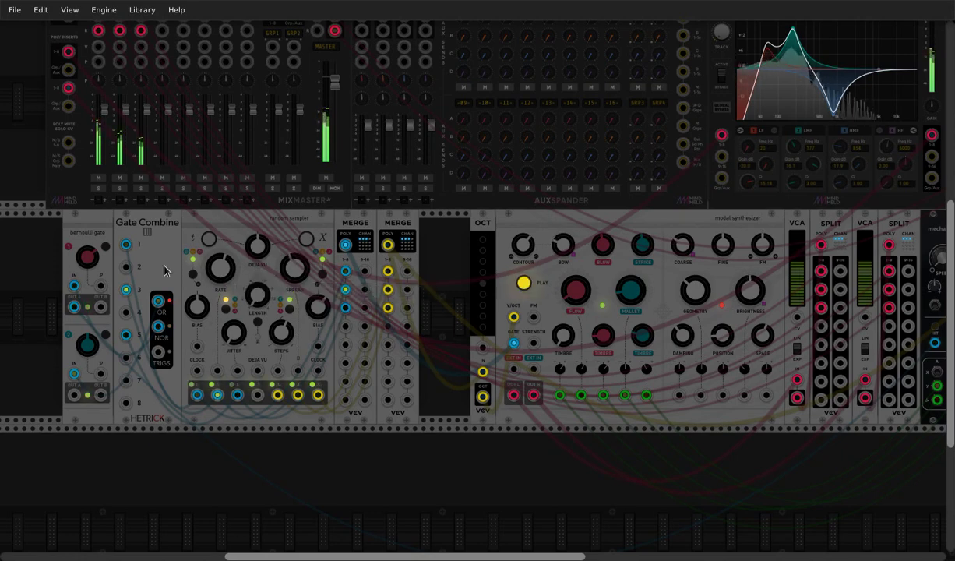
click(483, 273)
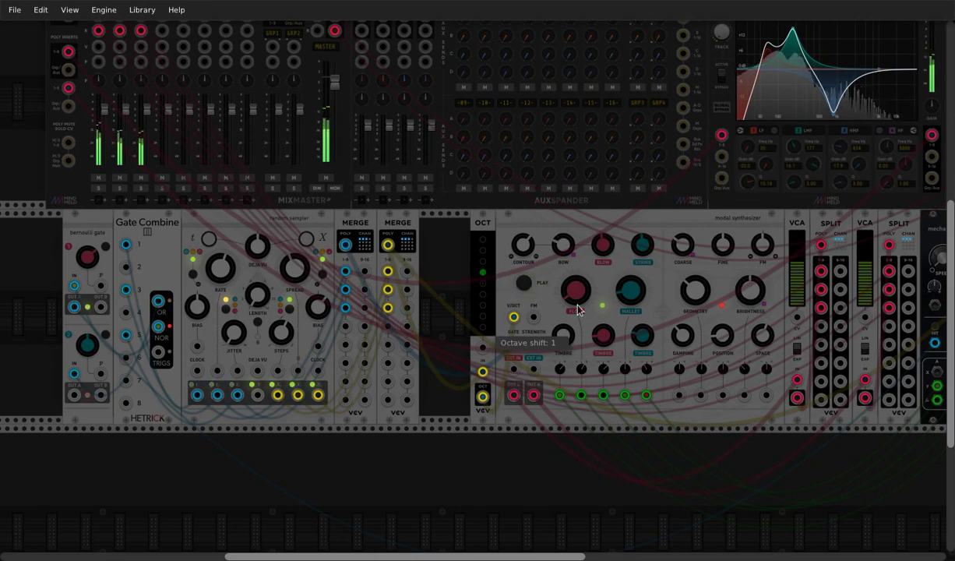
click(484, 250)
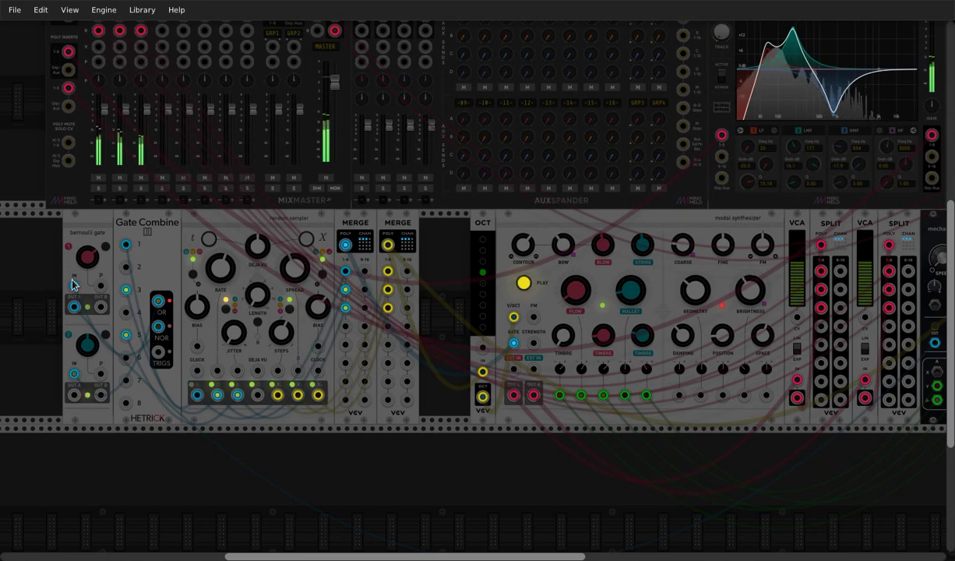
Step: Move the Gate Combine cable from input 5 to input 7 and bring the Bernoulli gate's channel 1 probability to about 31.5%
mouse_move(89, 256)
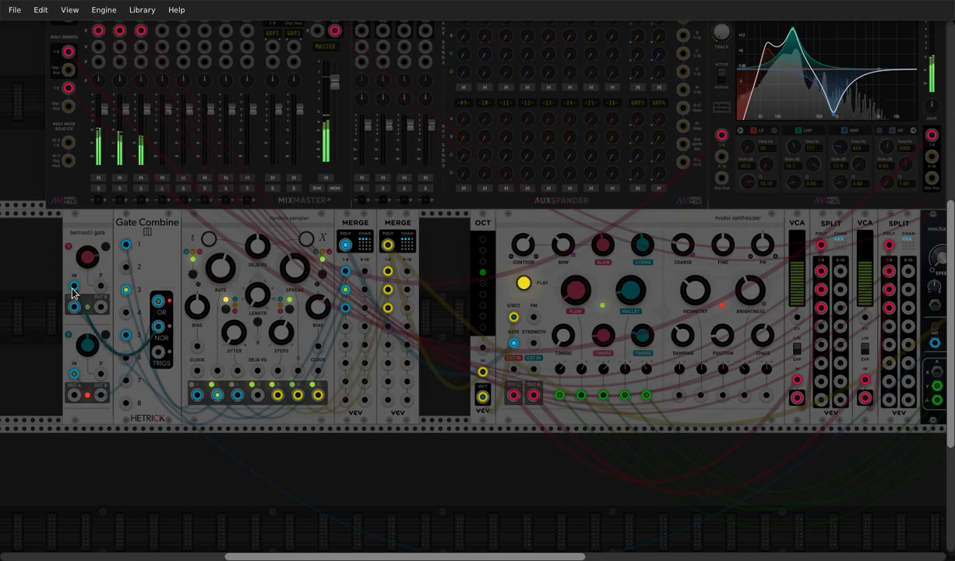
drag(76, 288, 126, 379)
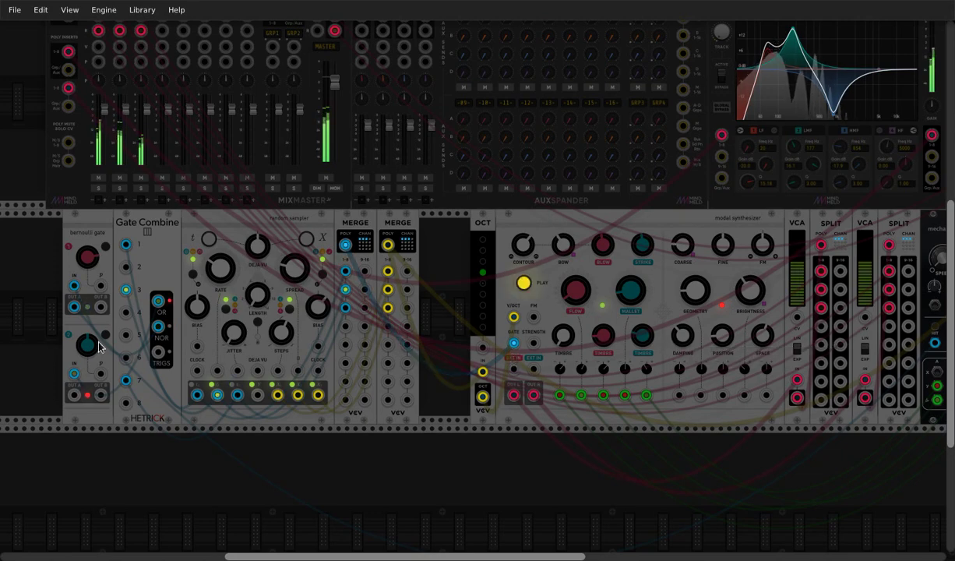
mouse_move(90, 265)
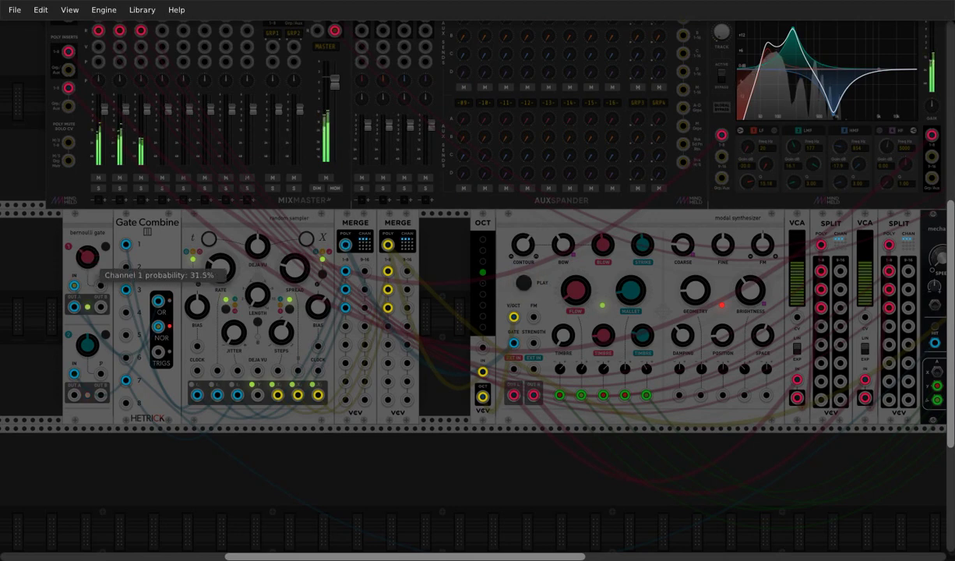
Step: Raise CAUDAL's speed and switch its chaos model to Fish-Tank
drag(346, 558, 393, 558)
drag(821, 257, 822, 241)
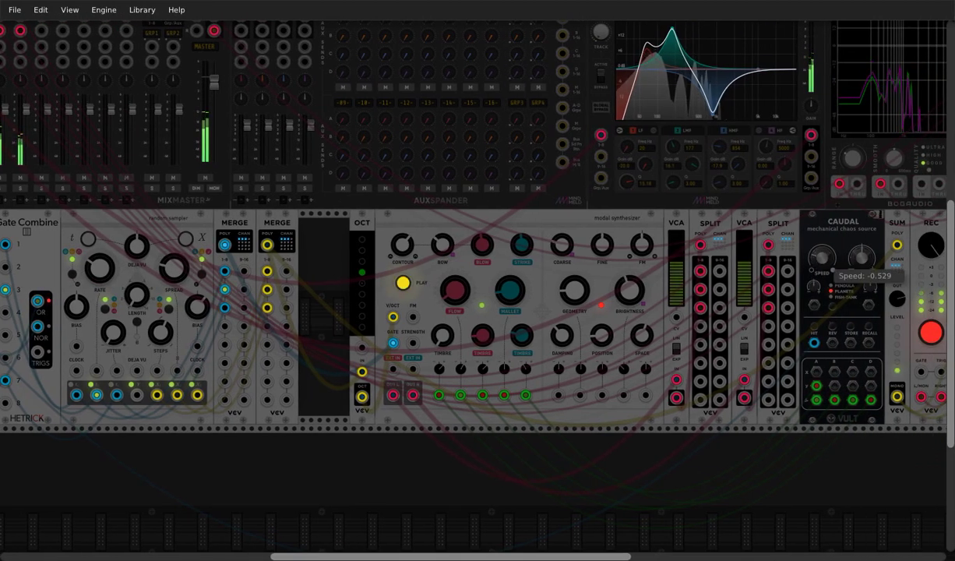
click(832, 298)
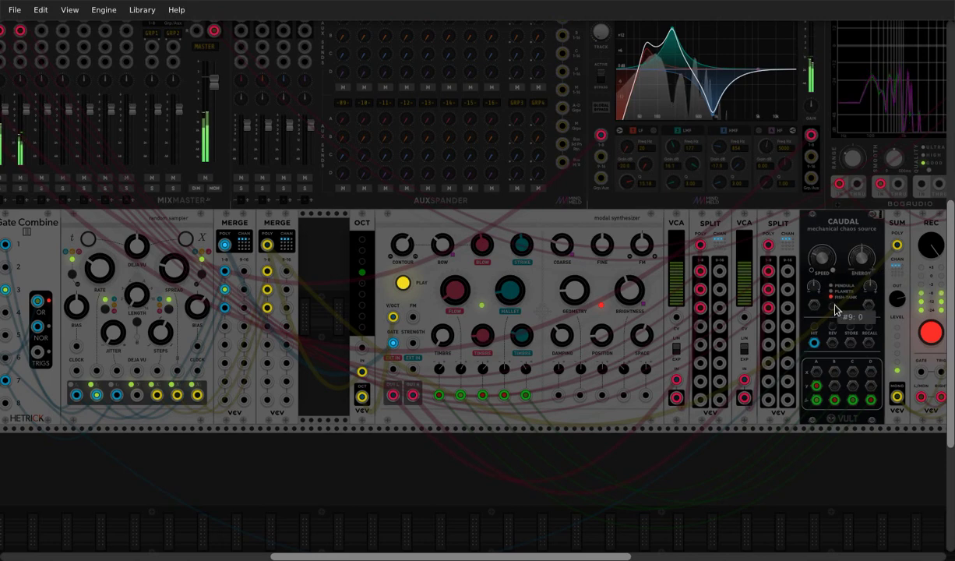
drag(822, 258, 823, 234)
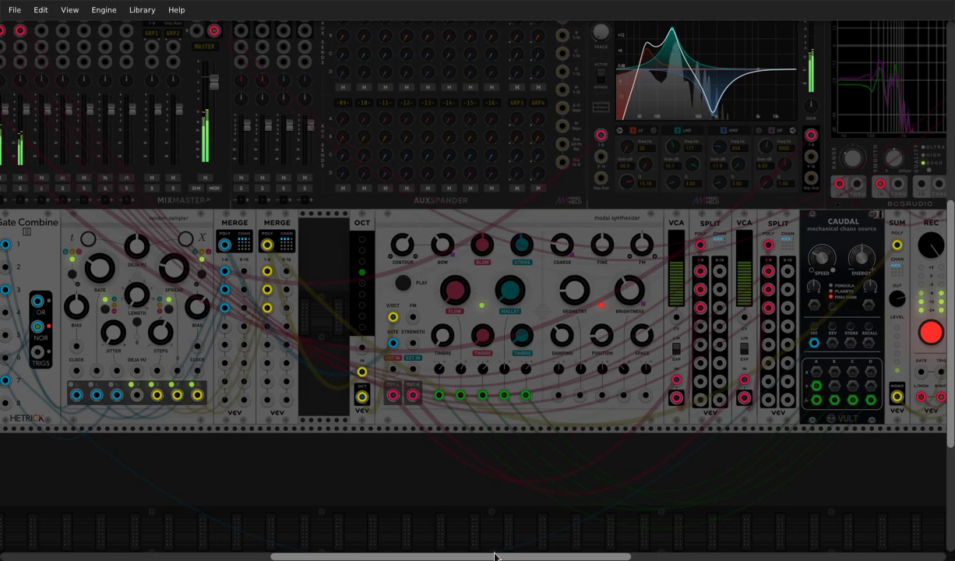
Step: Return OCT's octave shift to 0
drag(495, 556, 476, 556)
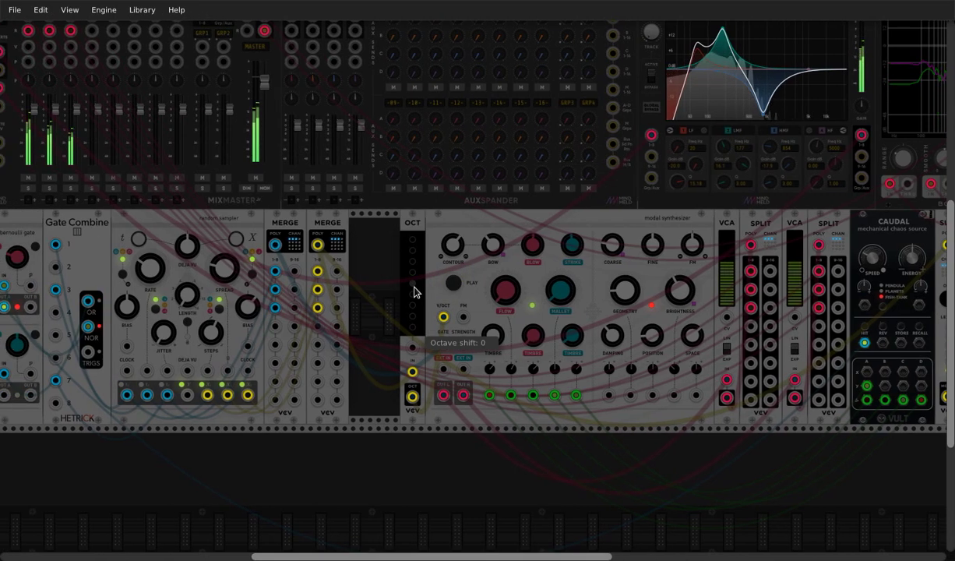
mouse_move(416, 557)
mouse_down()
mouse_move(399, 556)
mouse_move(411, 556)
mouse_up()
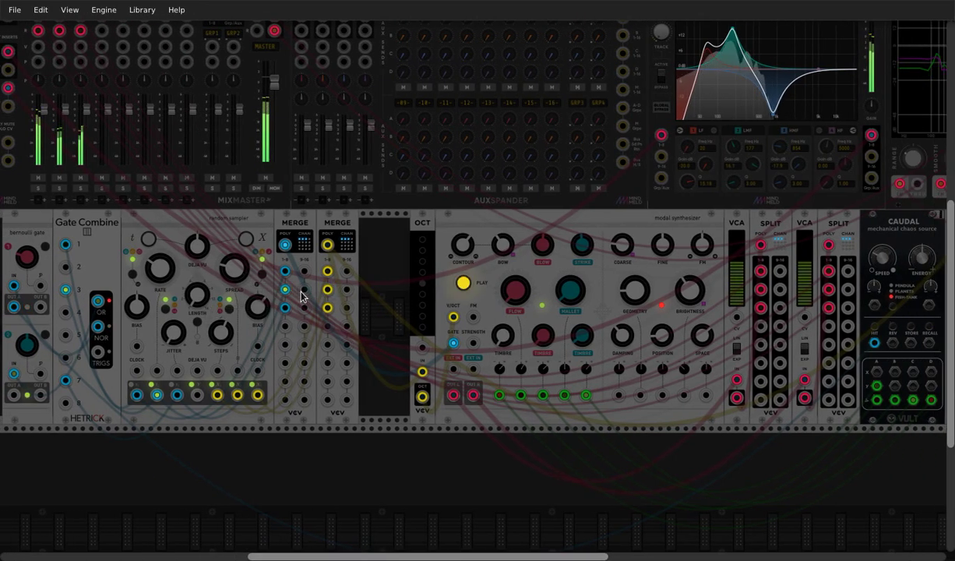
ctrl+scroll(302, 297, down, 1)
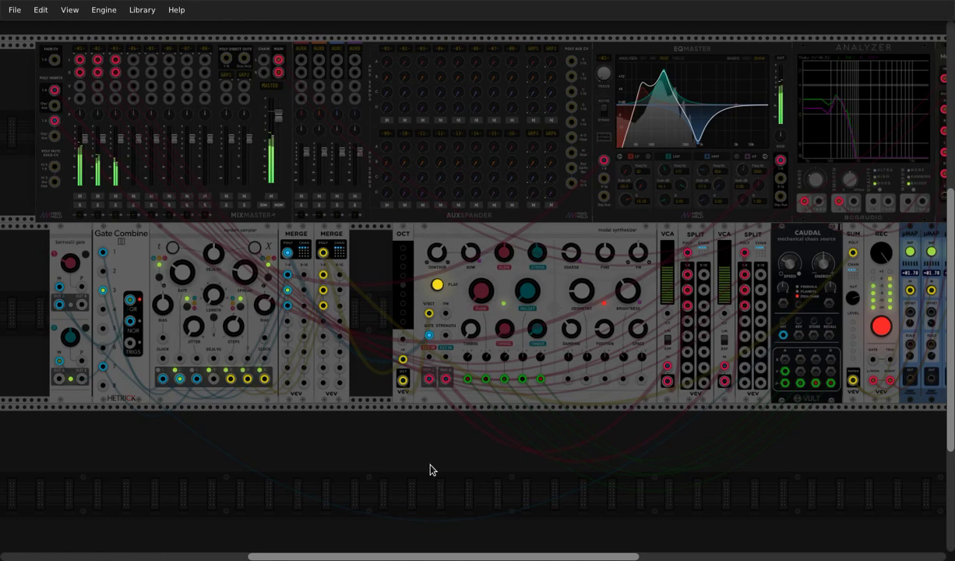
Step: Zoom out until the whole patch fits in view and dim the room brightness to almost black
drag(373, 556, 383, 557)
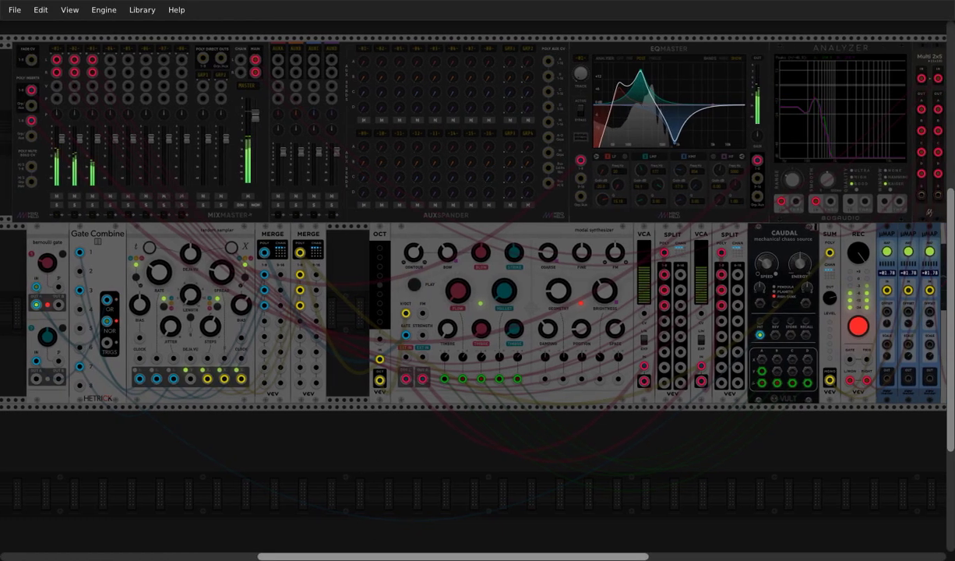
ctrl+scroll(716, 228, down, 1)
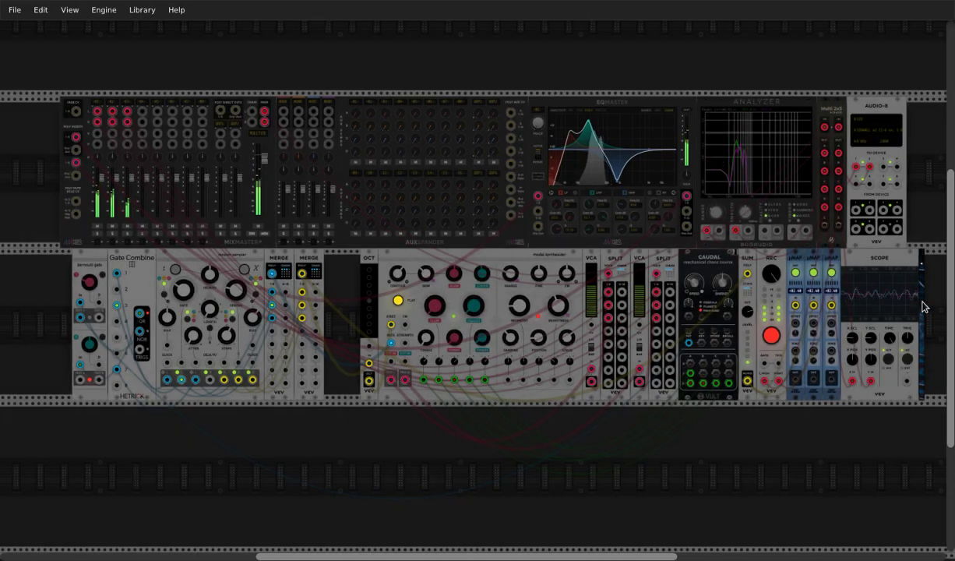
scroll(923, 306, up, 1)
scroll(923, 306, down, 6)
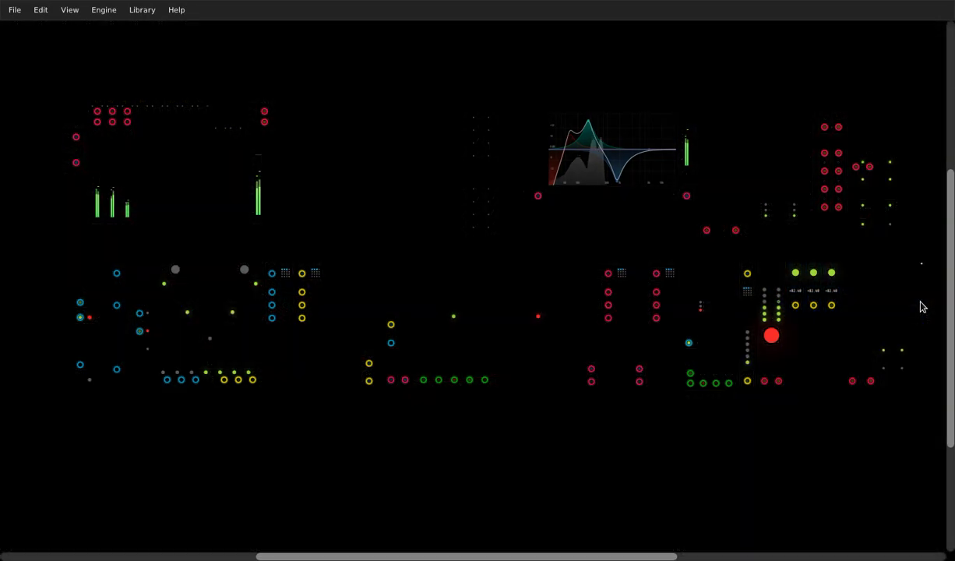
scroll(923, 307, up, 1)
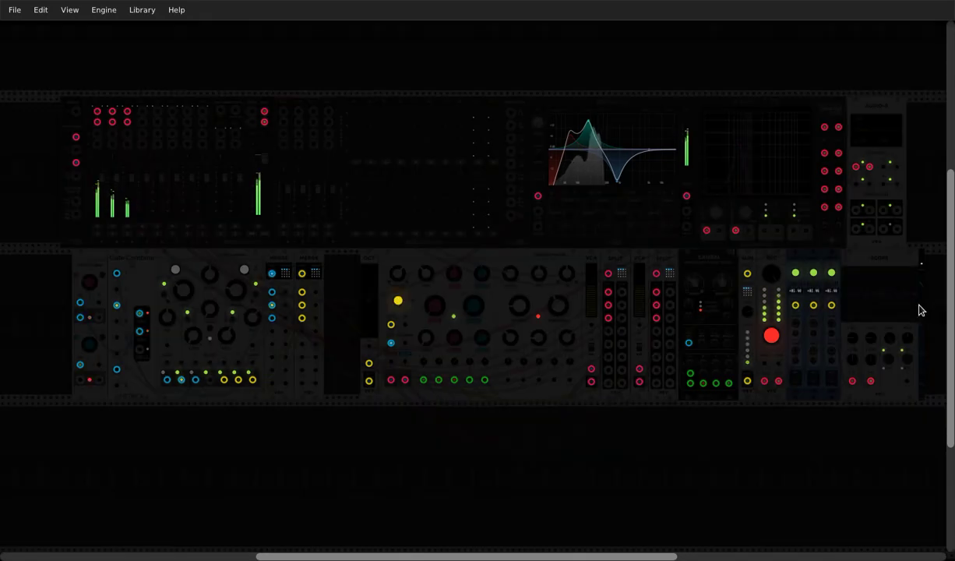
Step: Switch to full screen and bring the room brightness back up until the module panels are faintly readable
key(F11)
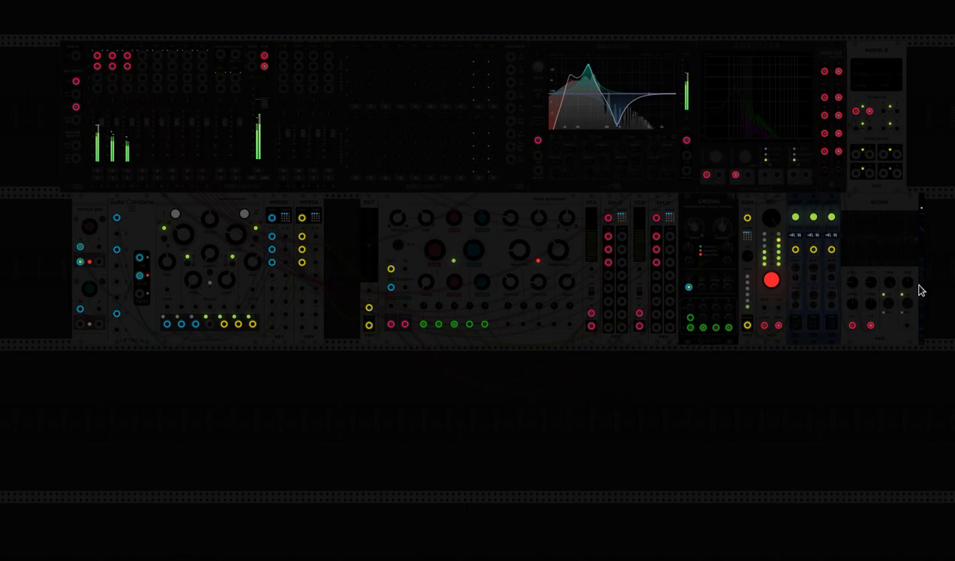
scroll(922, 271, down, 1)
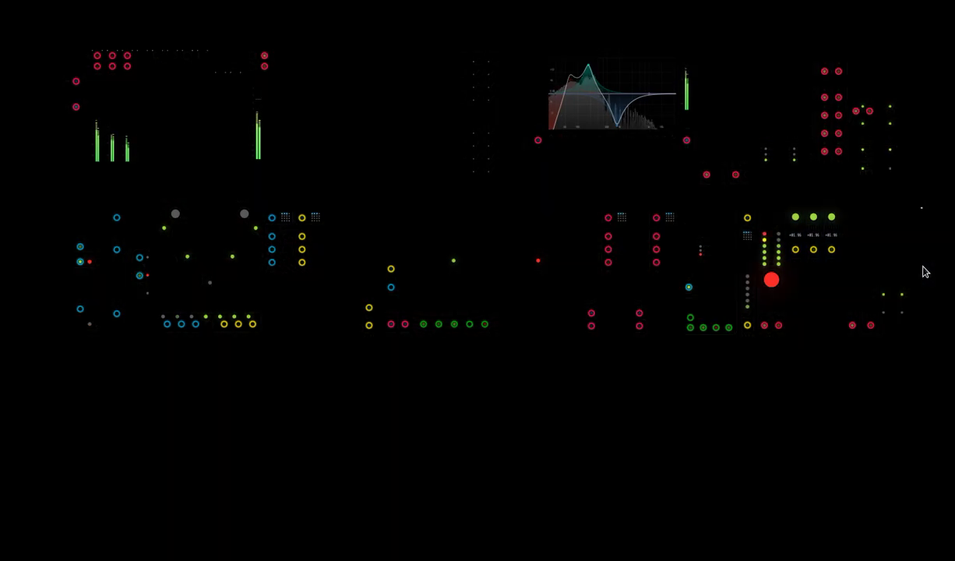
scroll(922, 271, up, 1)
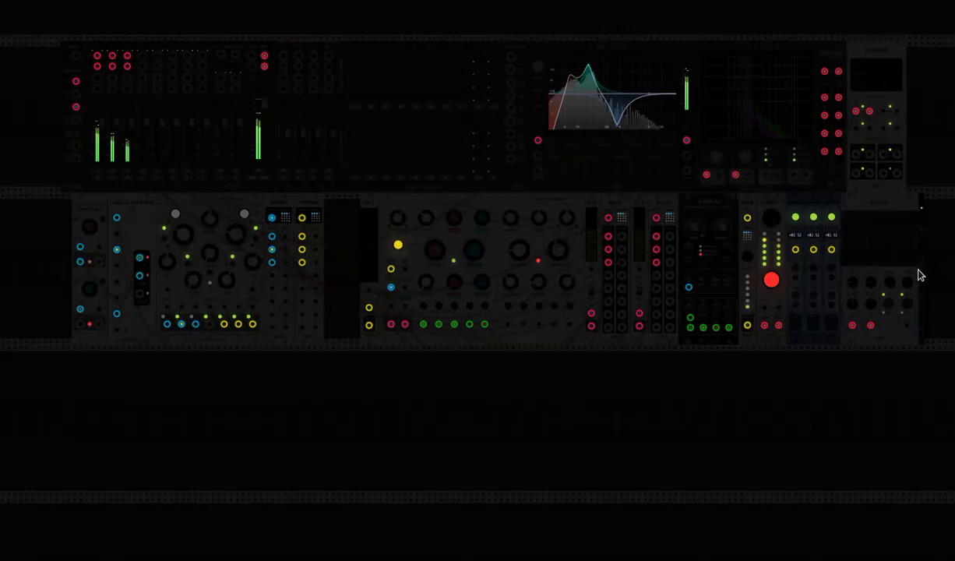
scroll(920, 273, up, 1)
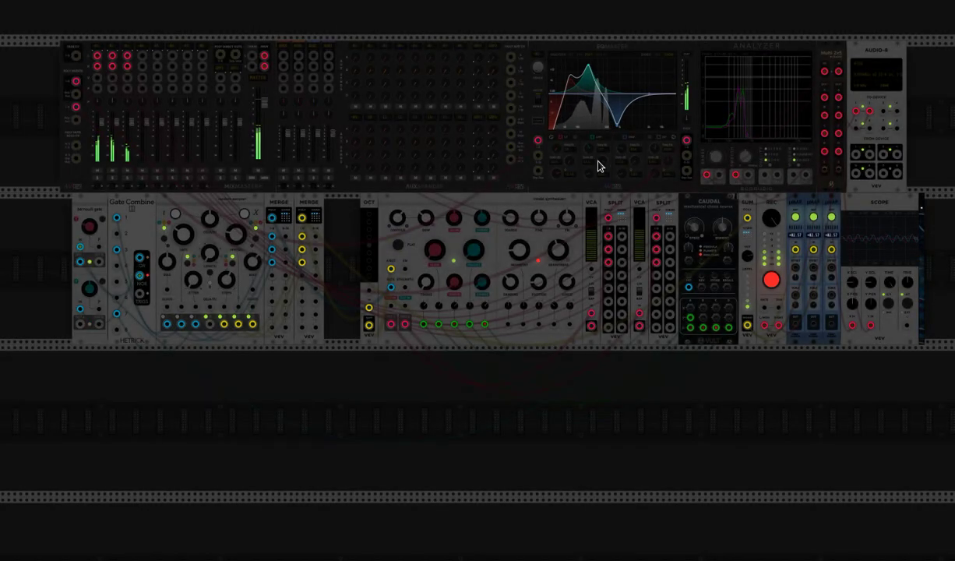
Step: Set the EQMaster's LMF band to 151 Hz with a gain of 16.6 dB
mouse_move(604, 166)
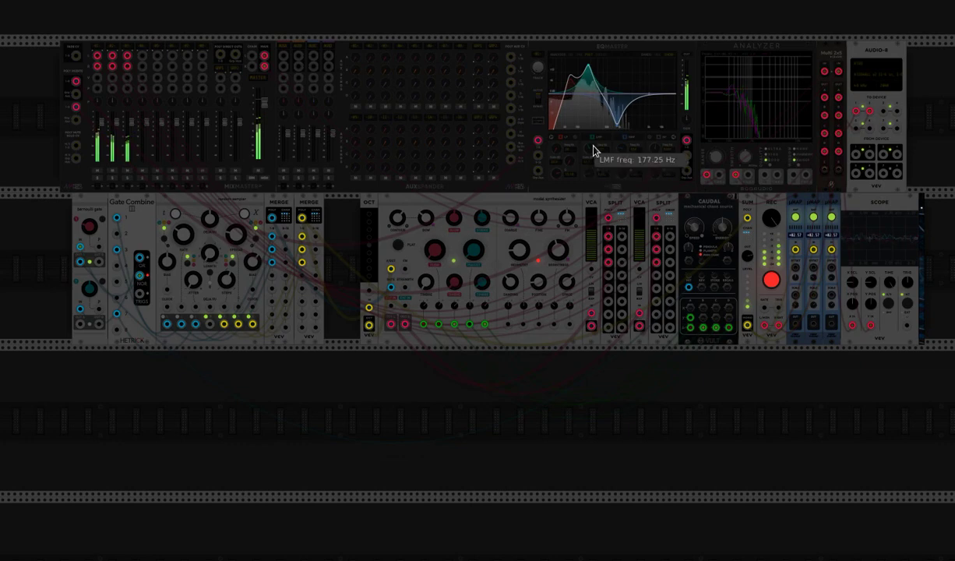
drag(567, 142, 566, 136)
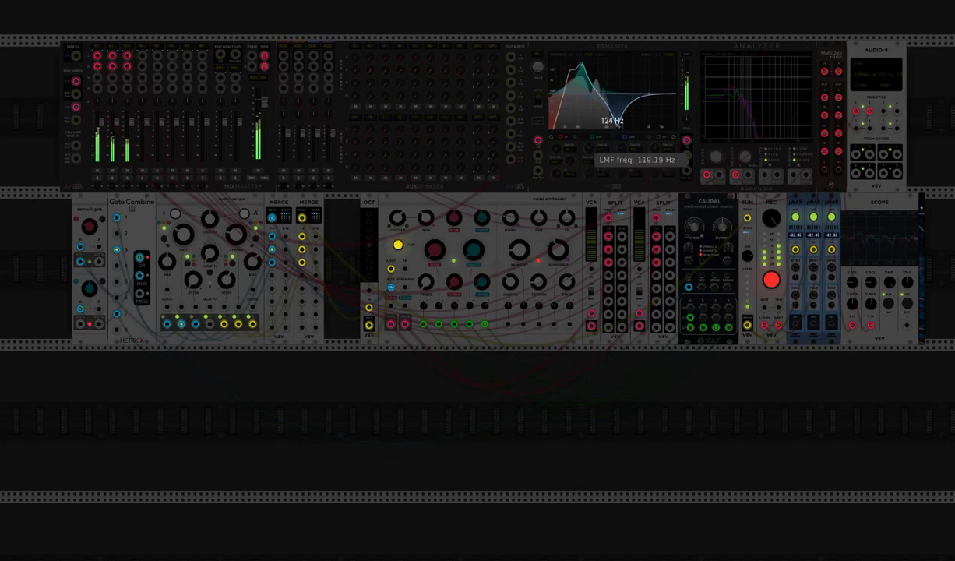
mouse_move(600, 146)
mouse_down()
mouse_move(600, 164)
mouse_move(590, 146)
mouse_move(590, 158)
mouse_up()
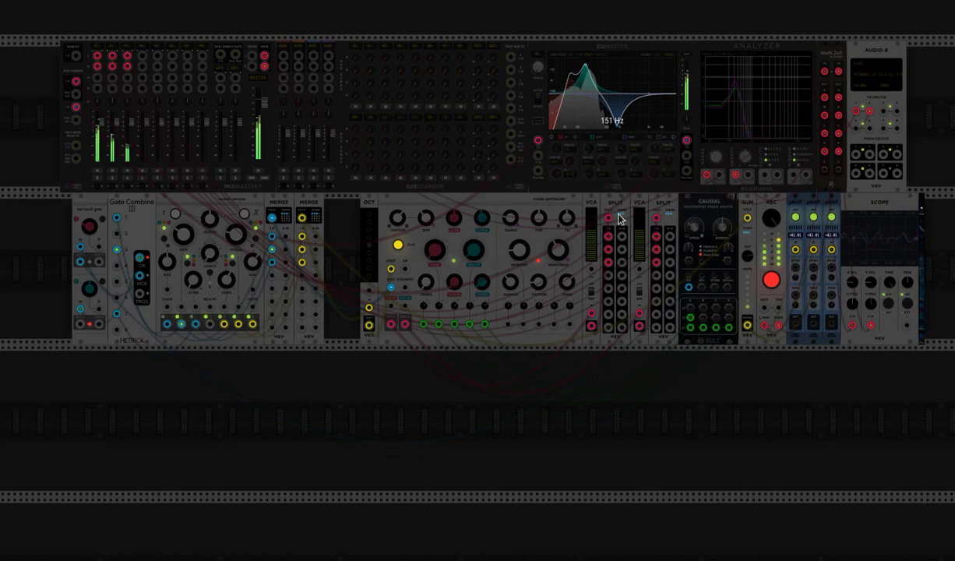
drag(599, 166, 599, 155)
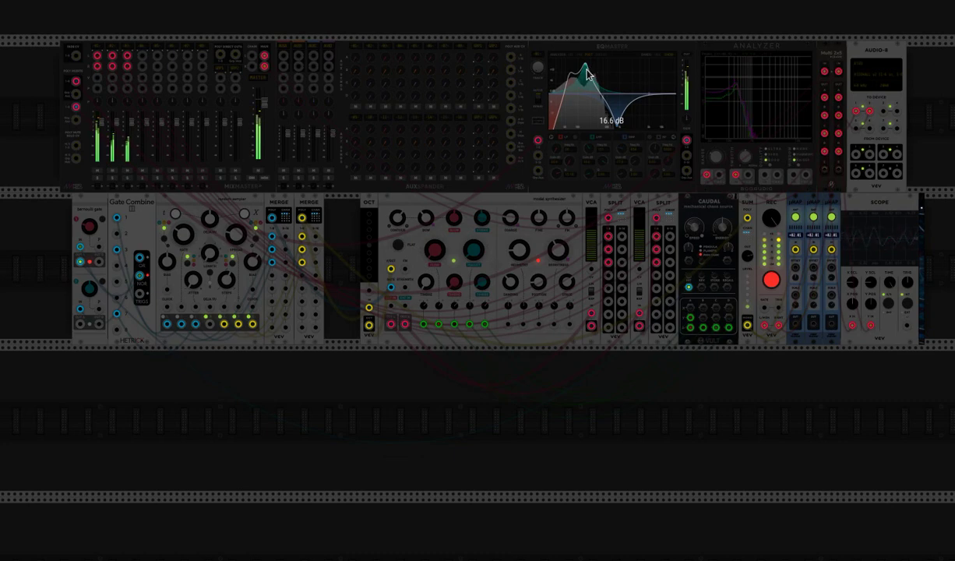
Step: On another EQMaster track, boost the HMF band by about 14 dB with a Q of 9.83, then return to the first track
drag(538, 68, 539, 62)
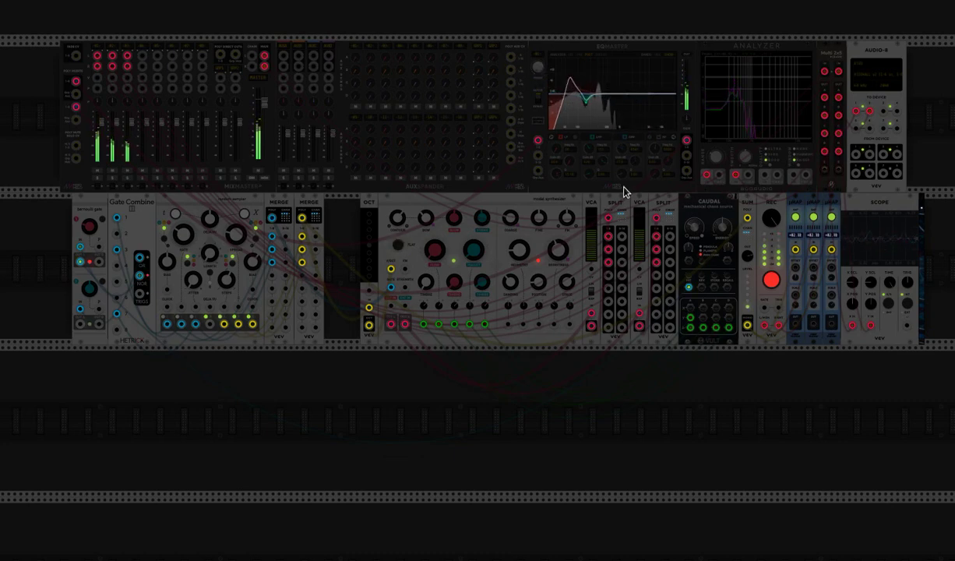
drag(664, 156, 621, 147)
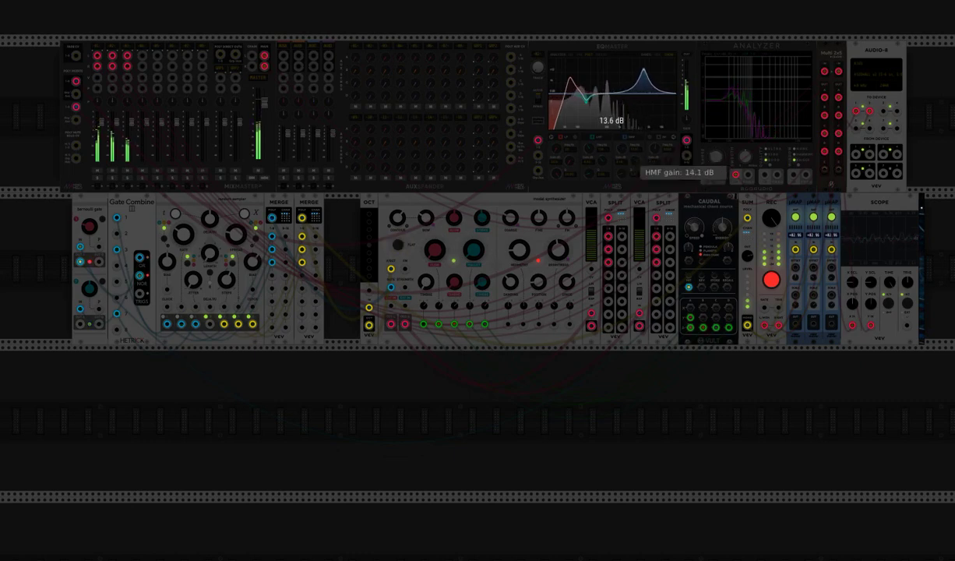
drag(623, 179, 623, 175)
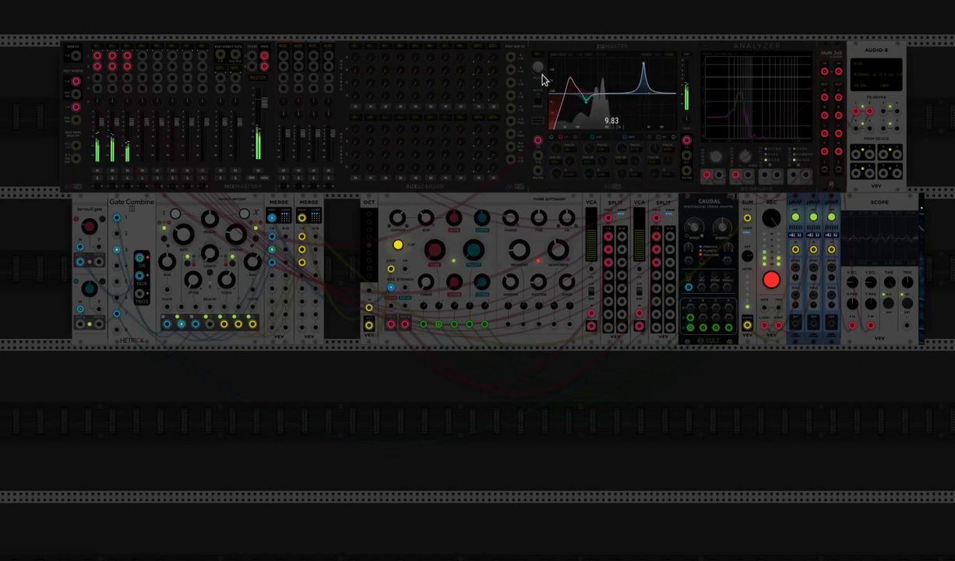
drag(539, 69, 538, 69)
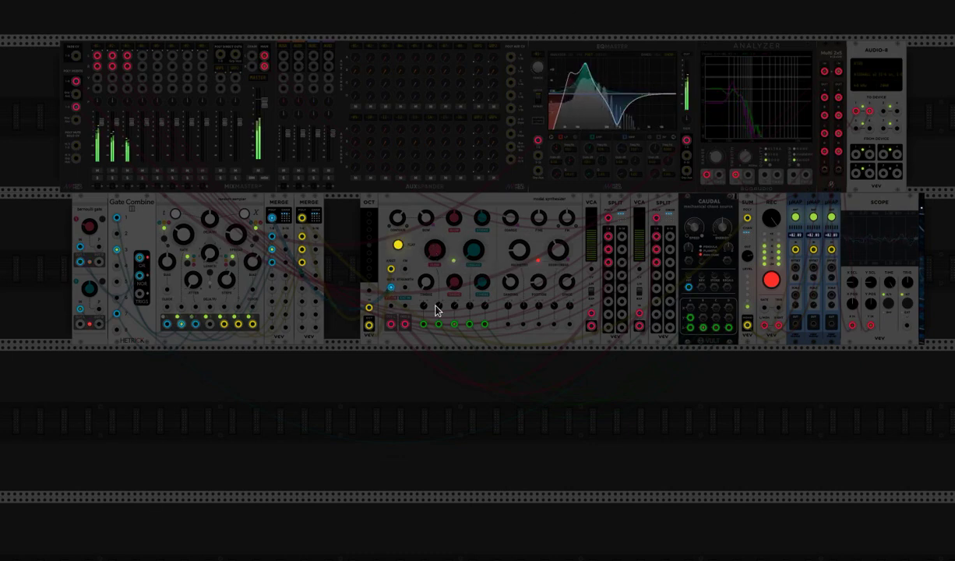
Step: Fine-tune the modal synthesizer's geometry and lower both the mixer's master level and the recorder's gain
drag(519, 251, 520, 251)
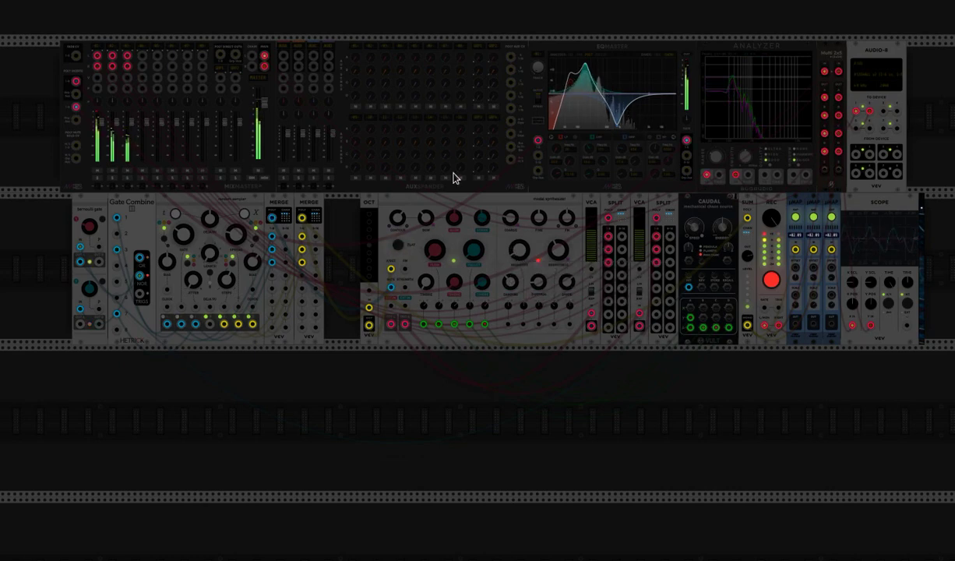
drag(260, 103, 260, 103)
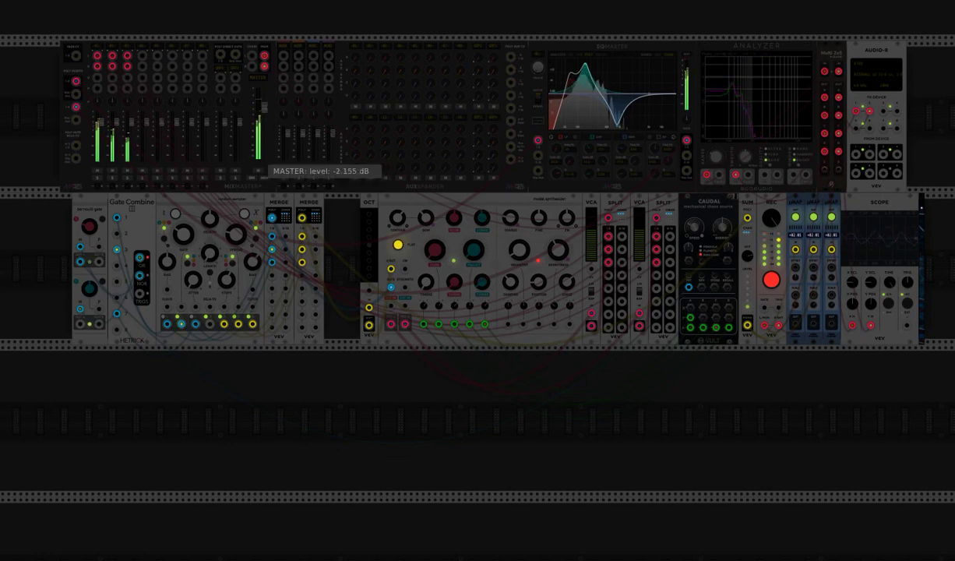
mouse_move(768, 218)
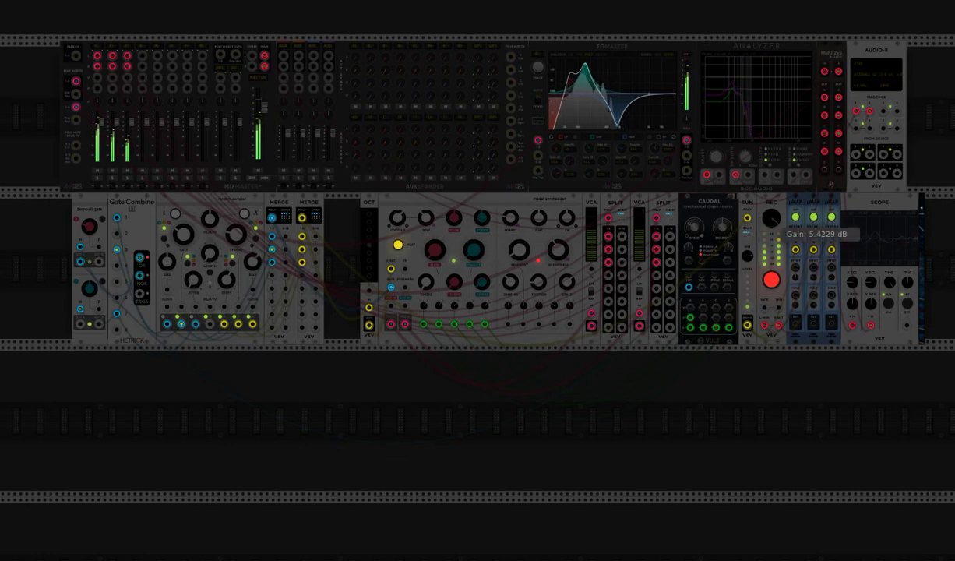
drag(771, 219, 771, 219)
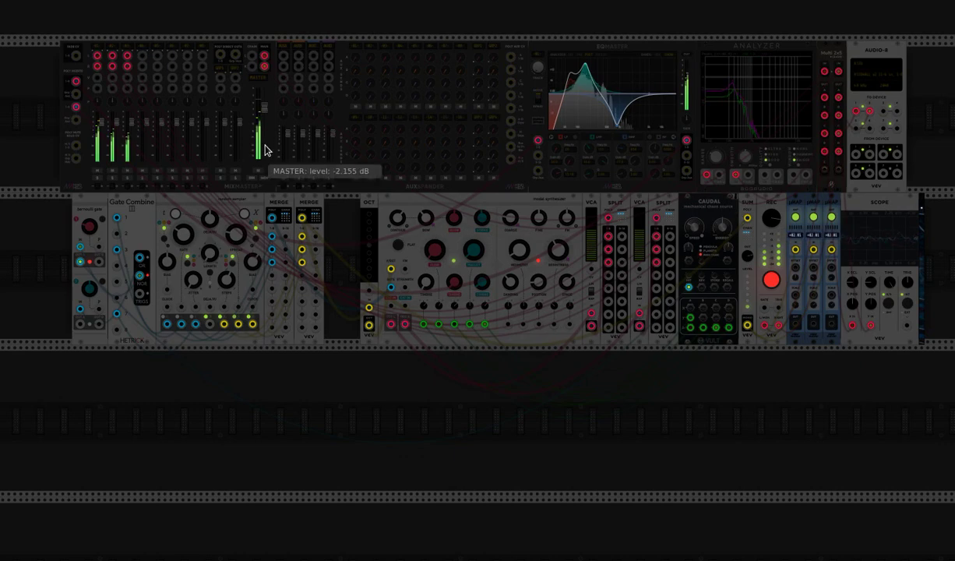
drag(264, 111, 264, 117)
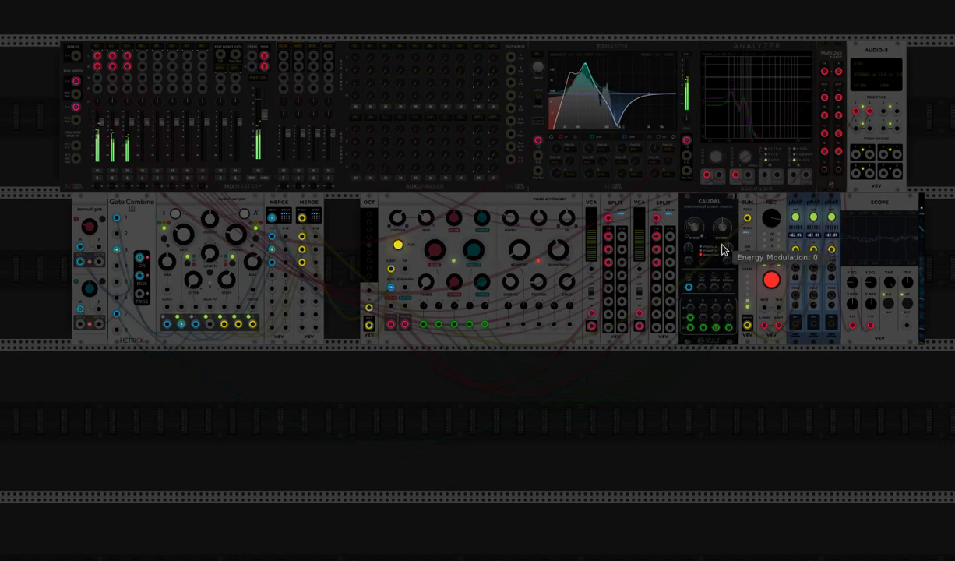
drag(771, 219, 772, 219)
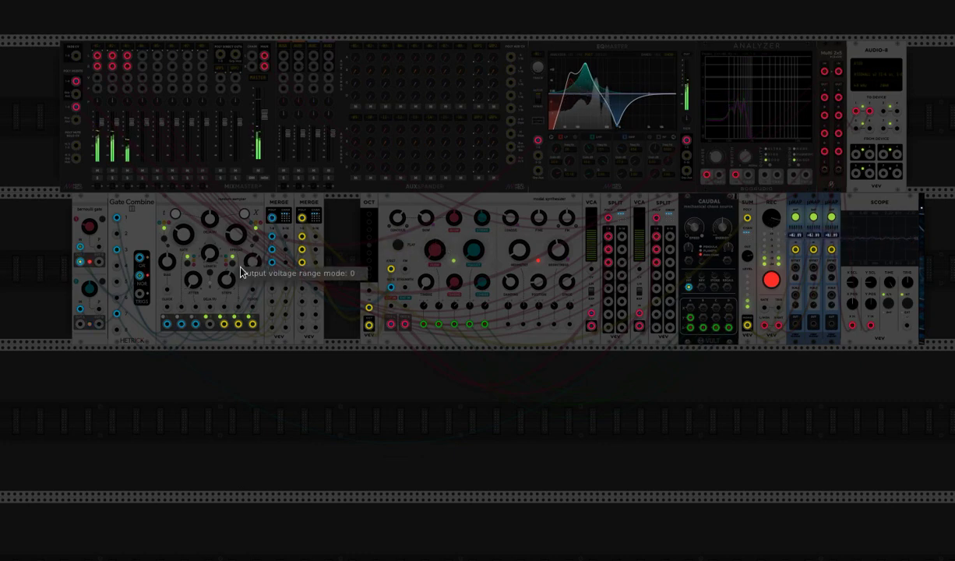
Step: Set OCT's octave shift to 1 and adjust CAUDAL's speed slightly
click(371, 246)
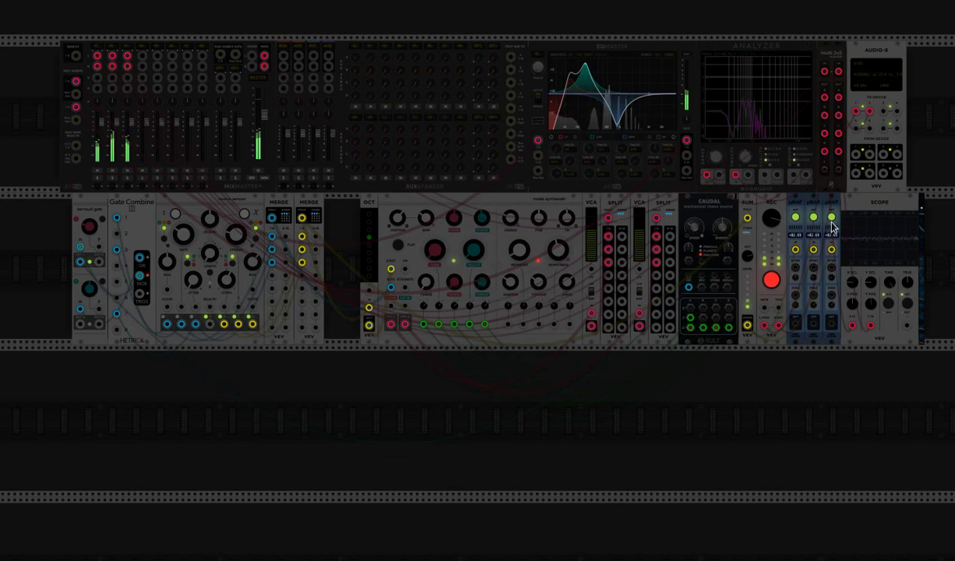
mouse_move(694, 228)
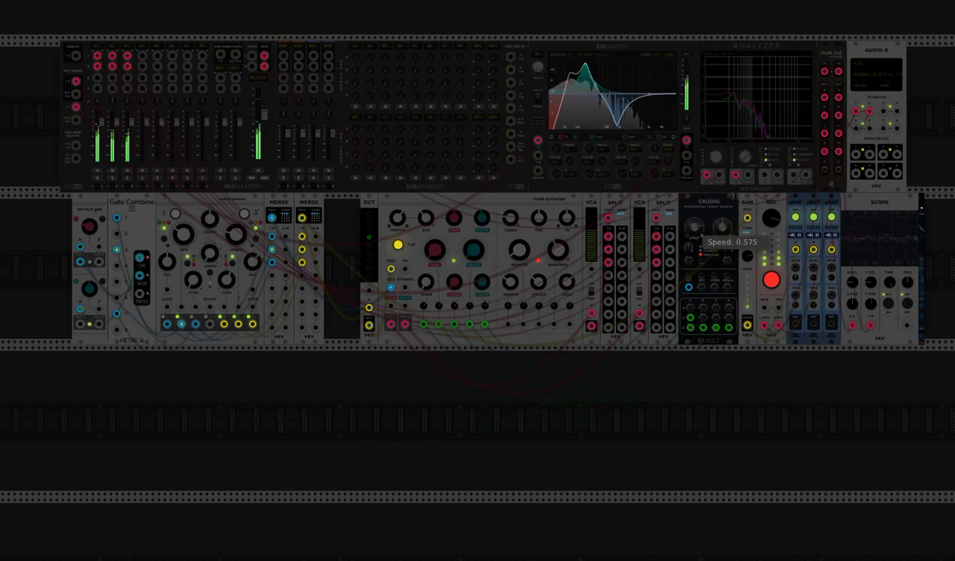
drag(693, 227, 694, 224)
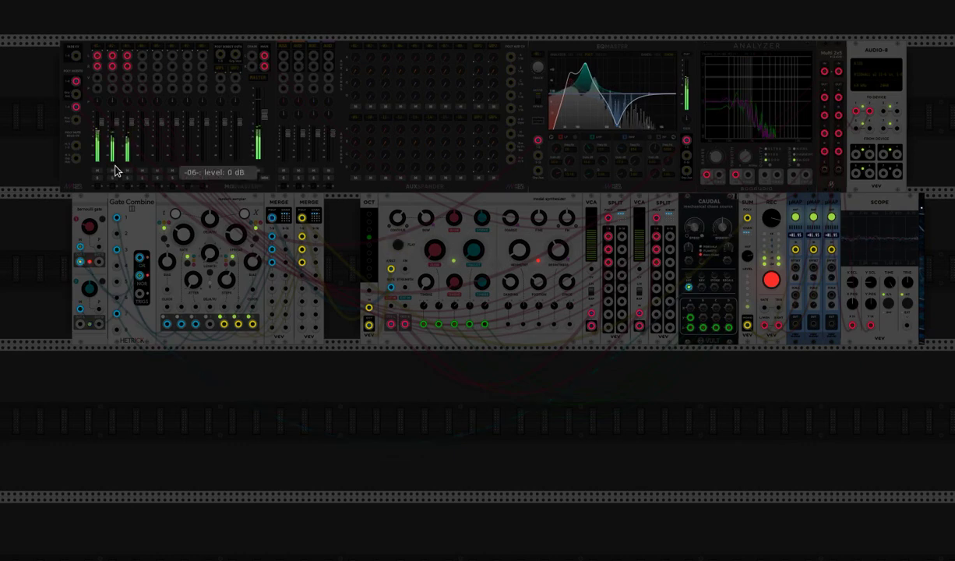
mouse_move(91, 235)
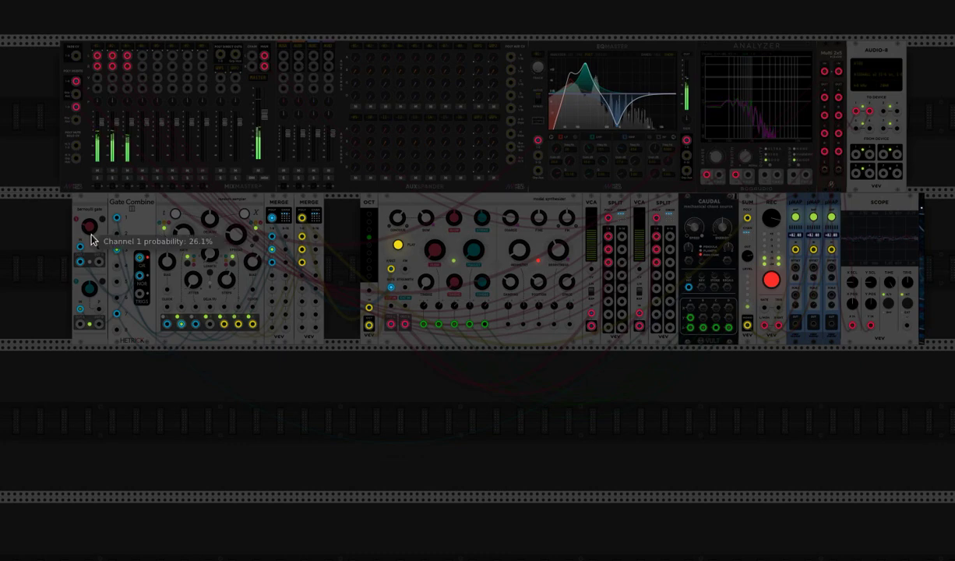
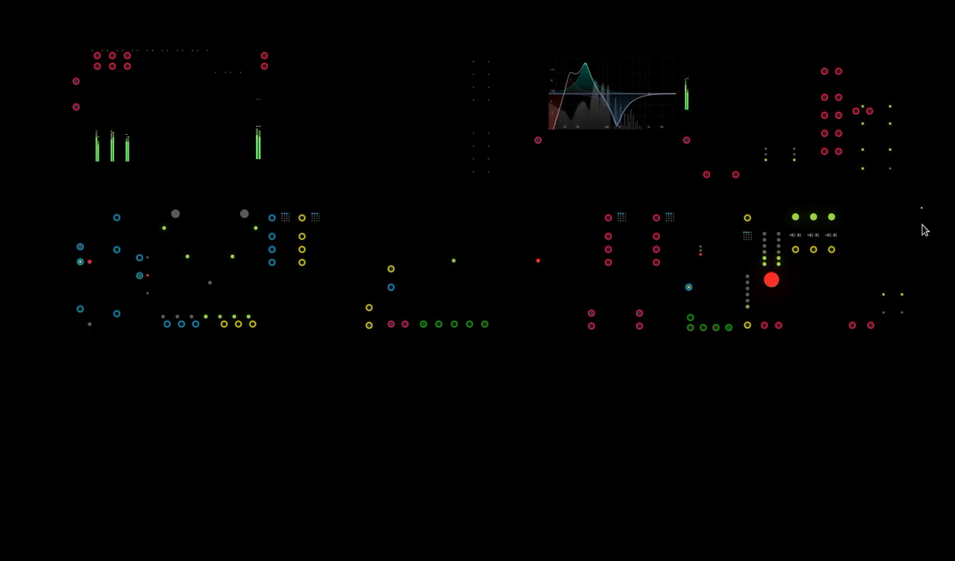
Step: Raise the room brightness and shift the modules from OCT through SCOPE against the second MERGE to close the gap
scroll(923, 226, up, 2)
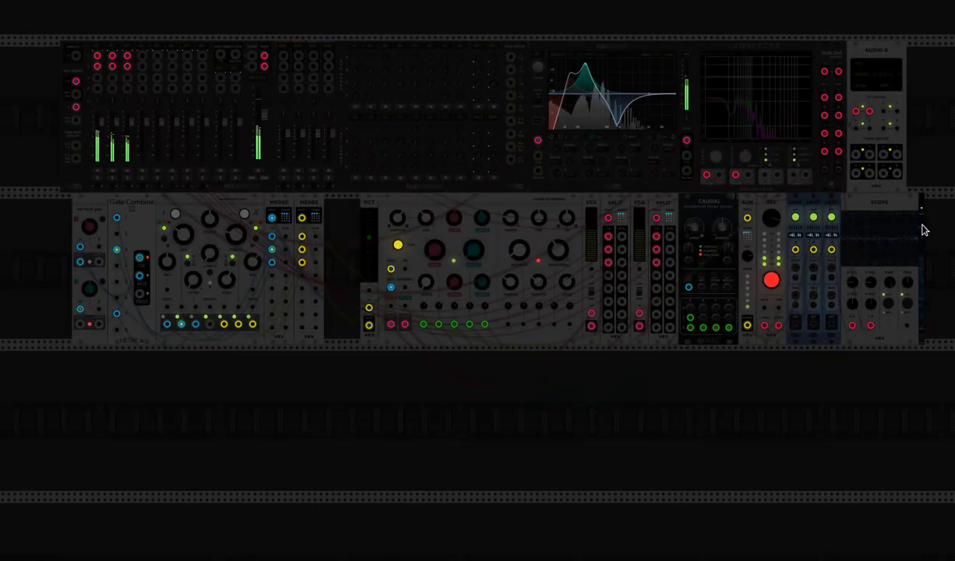
scroll(924, 230, up, 1)
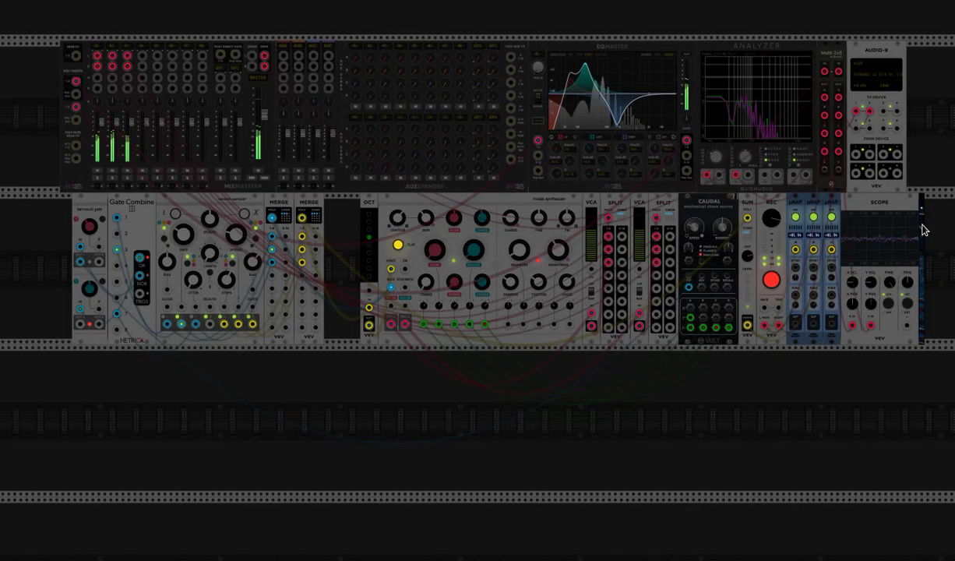
scroll(923, 230, up, 1)
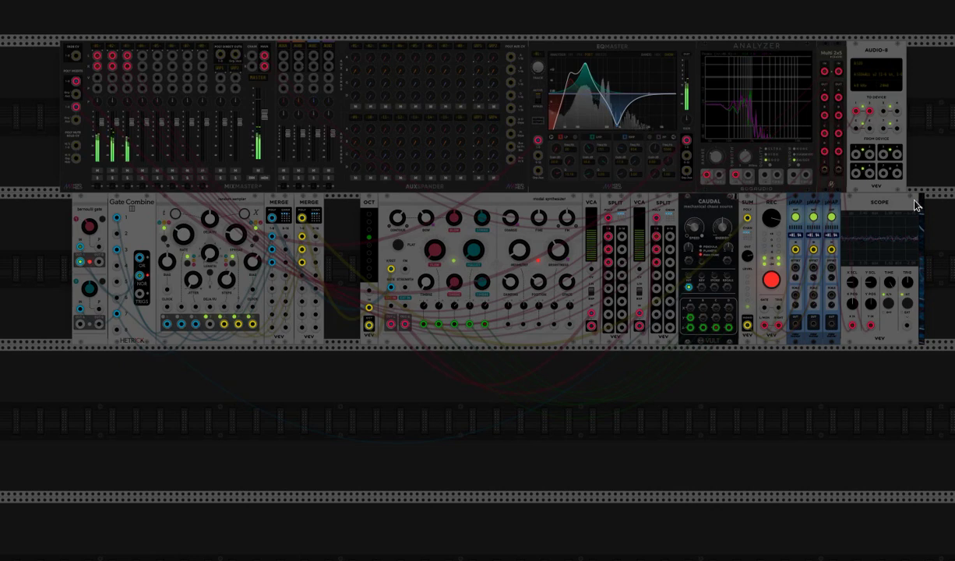
drag(924, 206, 886, 208)
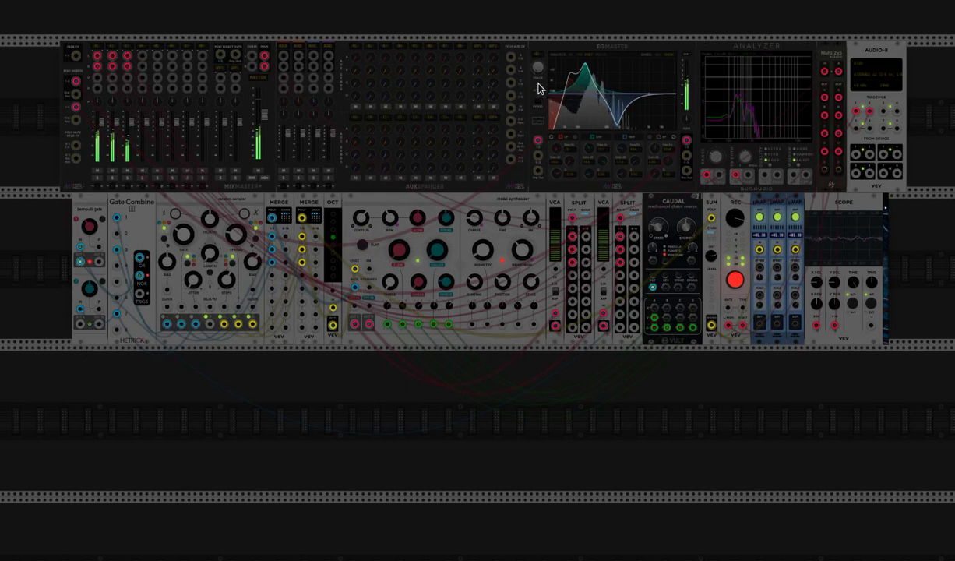
Step: Check the EQMaster's track selection and manually trigger a note on the modal synthesizer
mouse_move(538, 69)
mouse_down()
mouse_move(538, 55)
mouse_move(540, 75)
mouse_up()
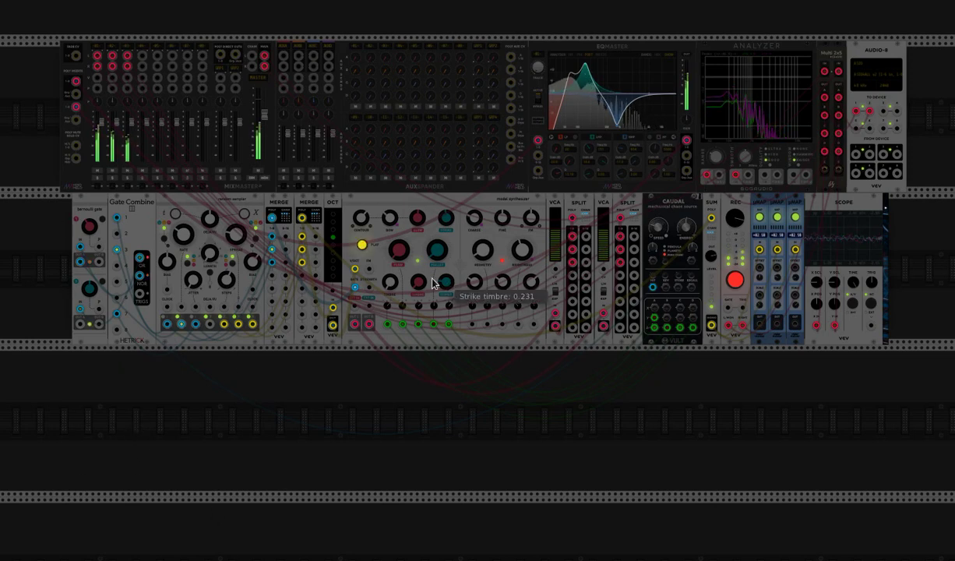
click(364, 246)
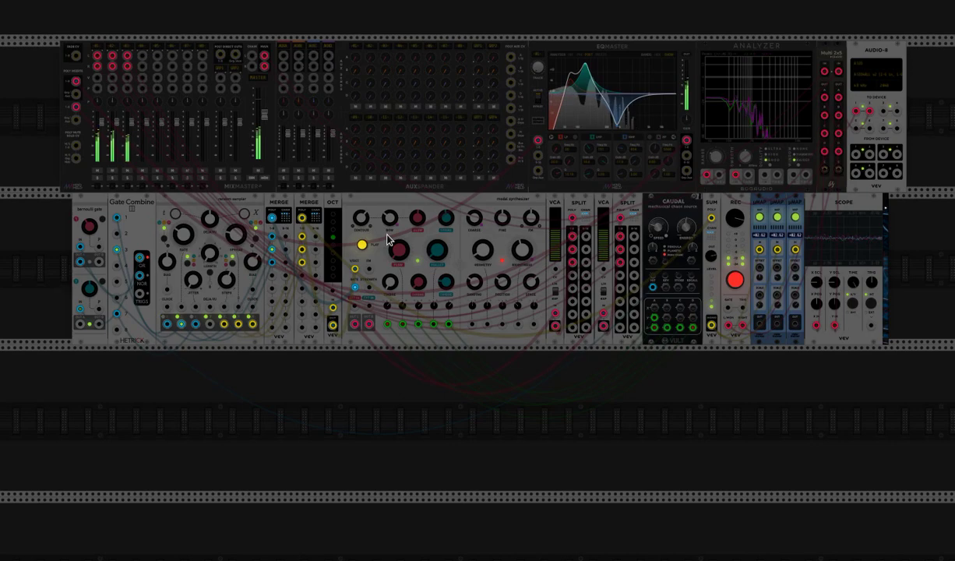
Step: Set the MixMaster's master fade time to 17.5 s and start fading the master out
scroll(390, 240, up, 5)
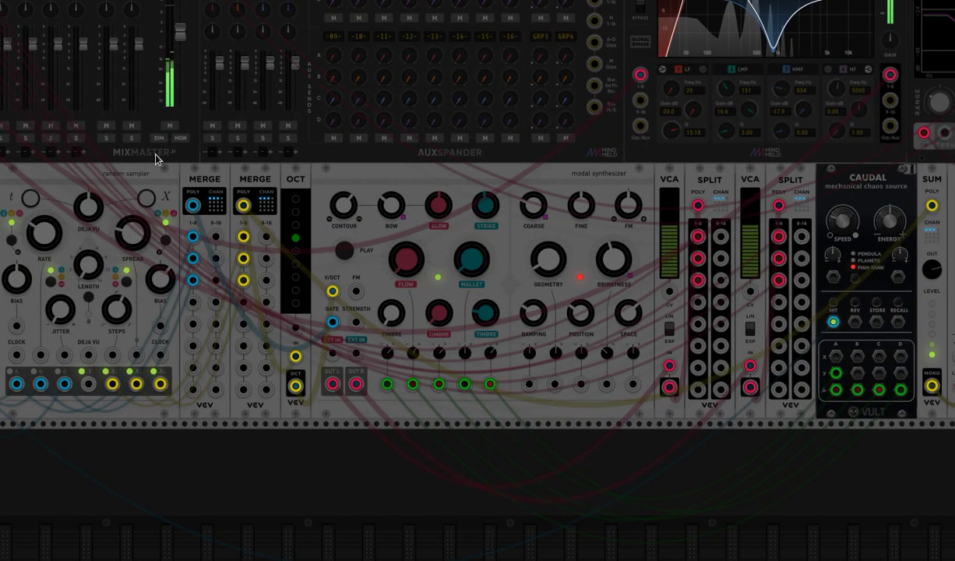
scroll(158, 122, up, 2)
right_click(163, 38)
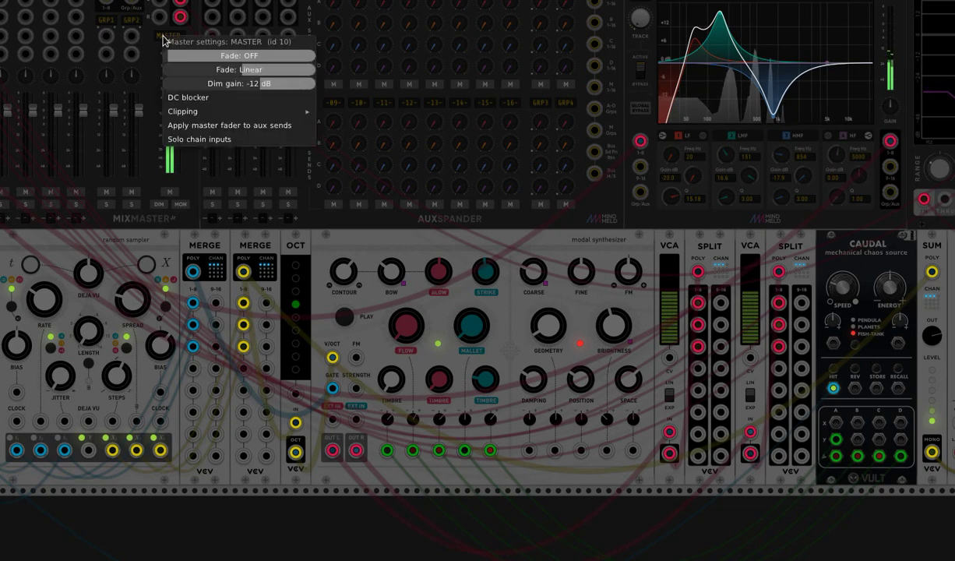
drag(195, 56, 237, 59)
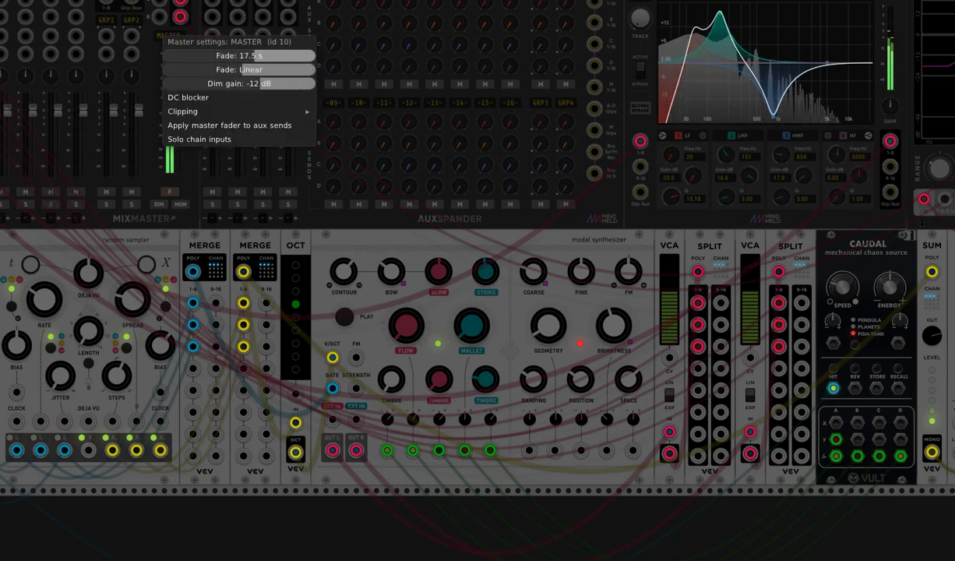
click(324, 220)
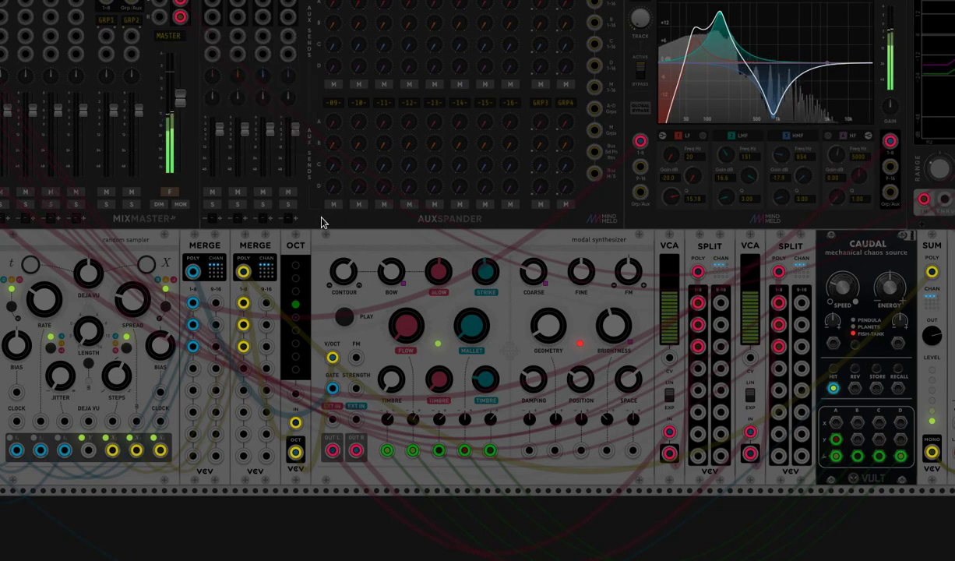
click(166, 192)
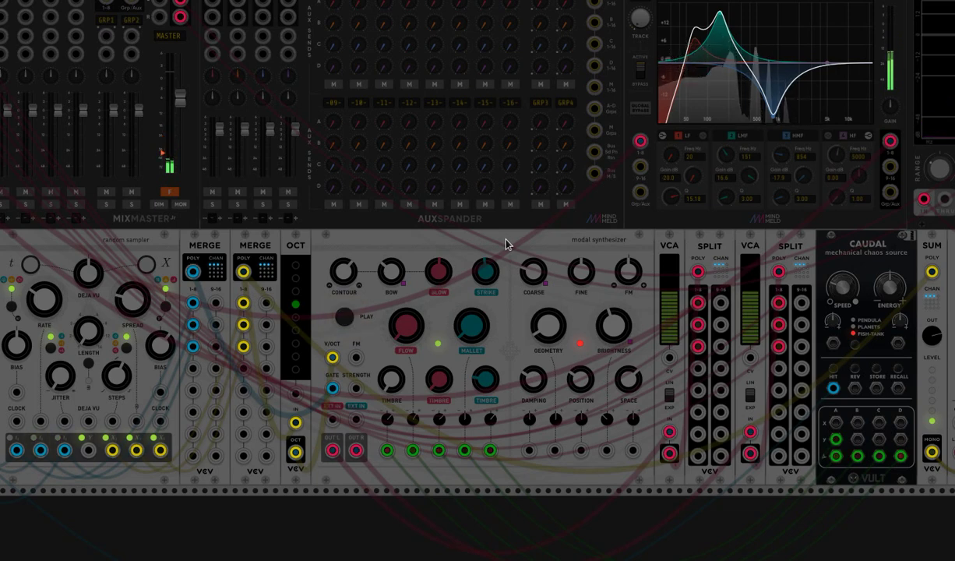
Step: Switch the modal synthesizer to the Non-linear string model and slightly adjust its damping
right_click(506, 245)
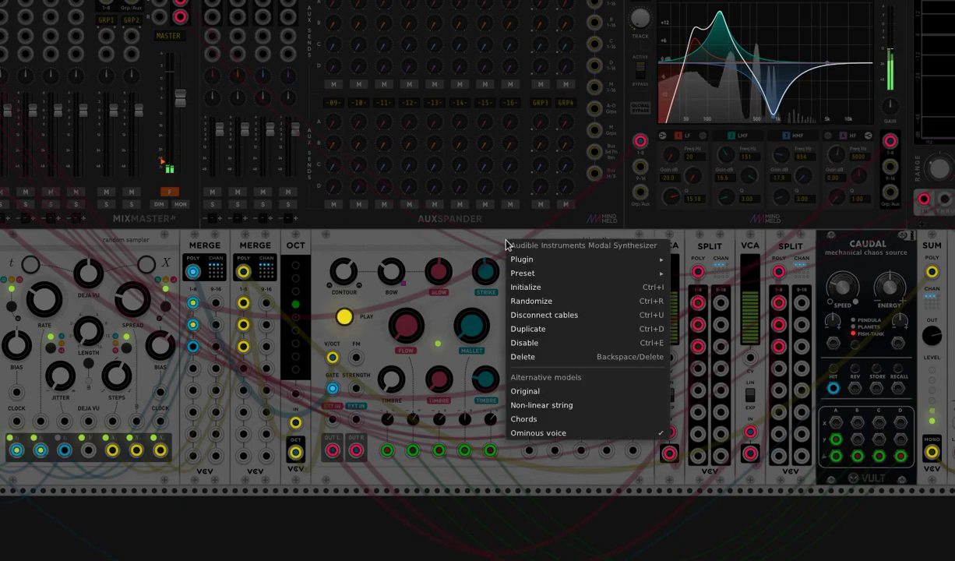
click(572, 407)
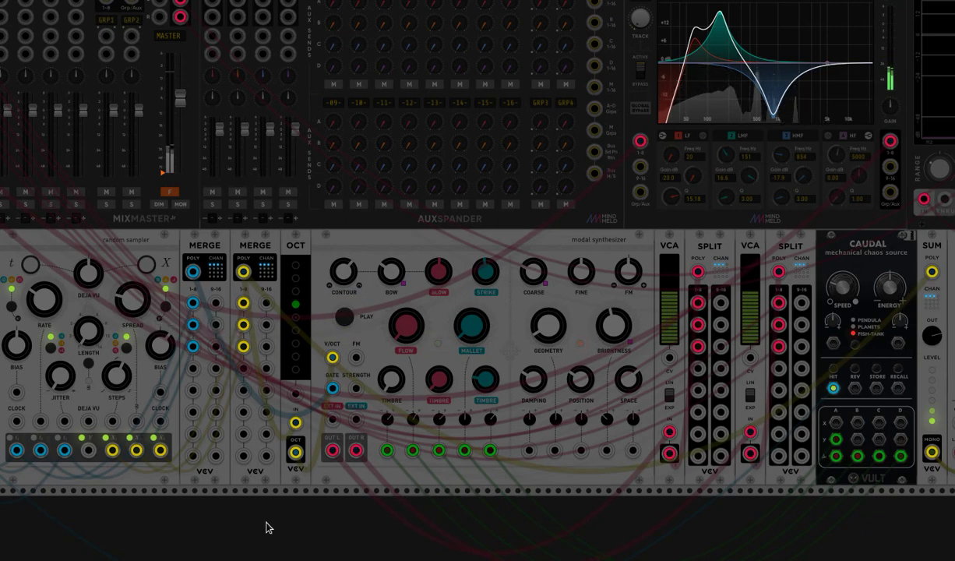
scroll(397, 409, down, 1)
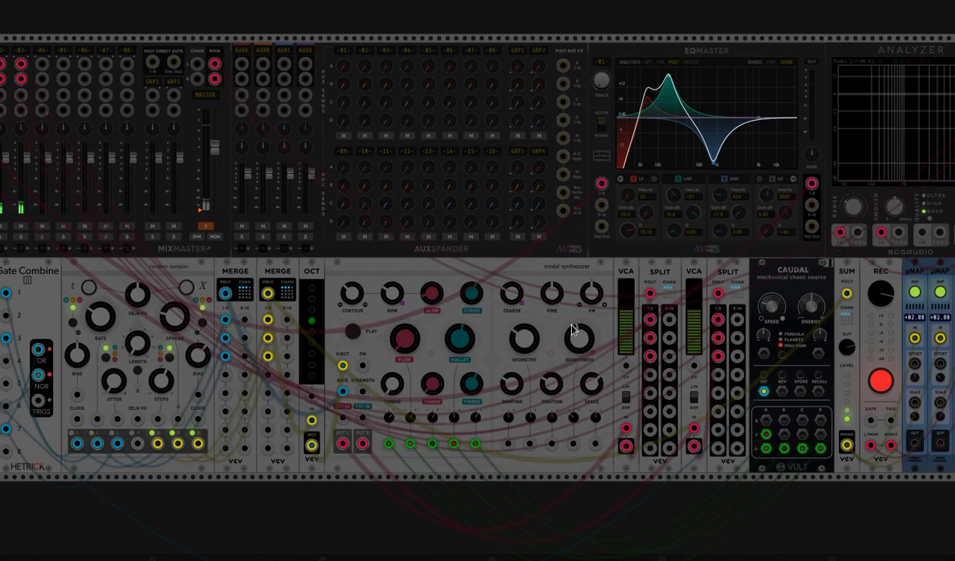
drag(511, 389, 511, 388)
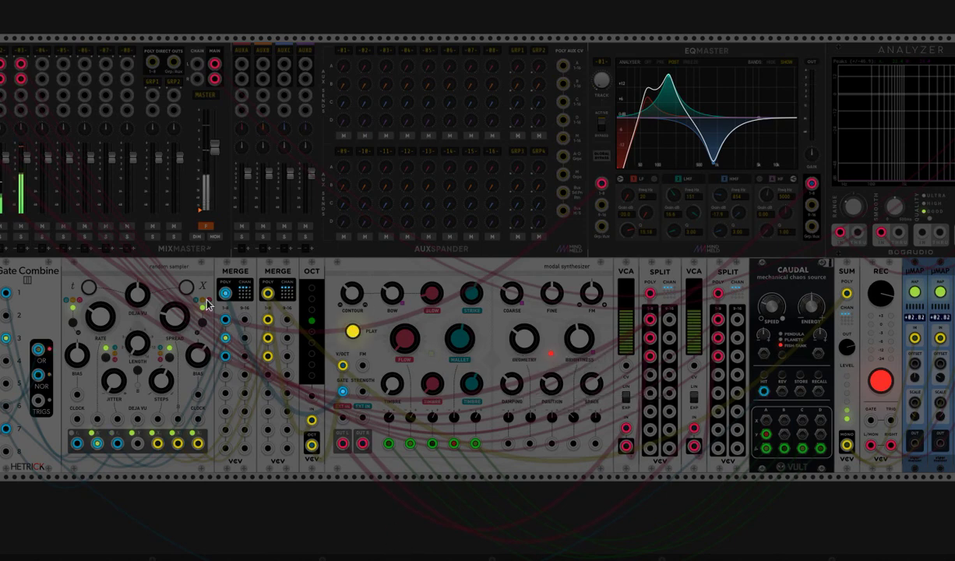
Step: Fade the MixMaster's master back in and reset its fader to the default level
click(207, 227)
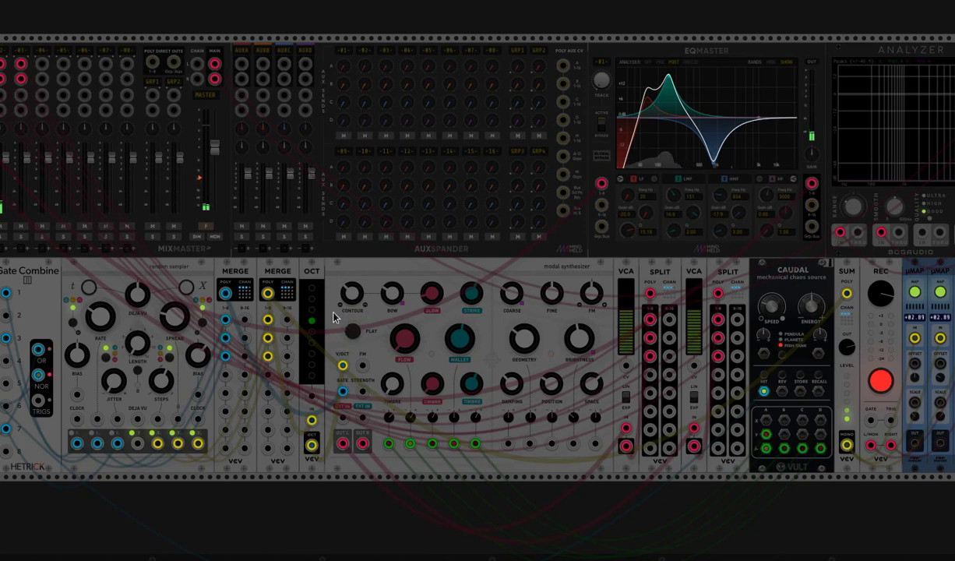
double_click(215, 148)
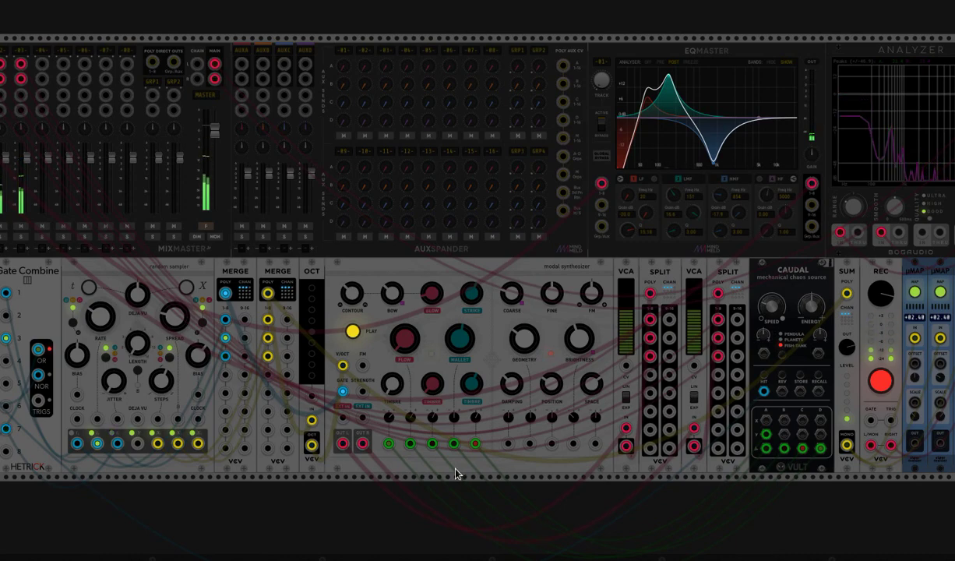
Step: Leave full-screen view and check the modal synthesizer's model options without changing them
key(F11)
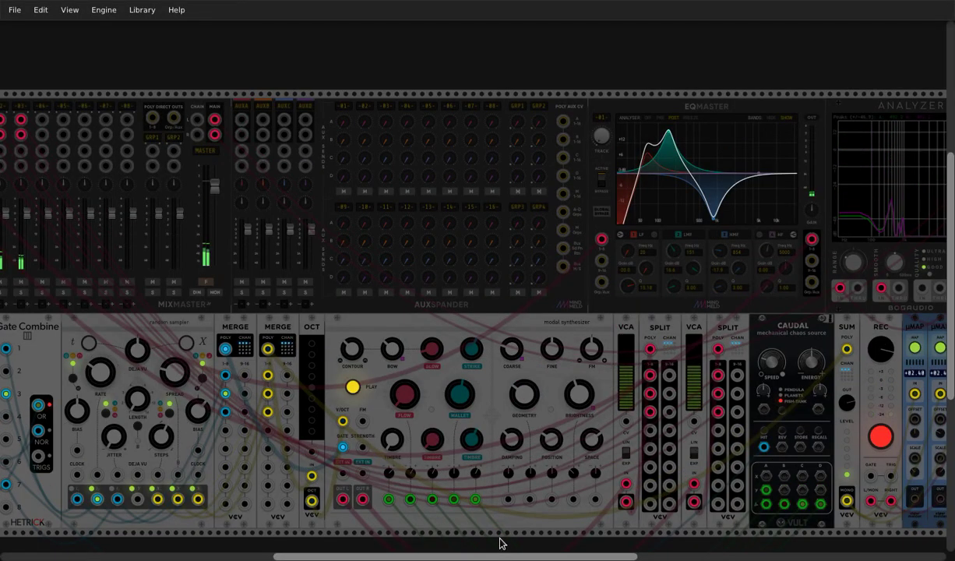
drag(508, 558, 554, 558)
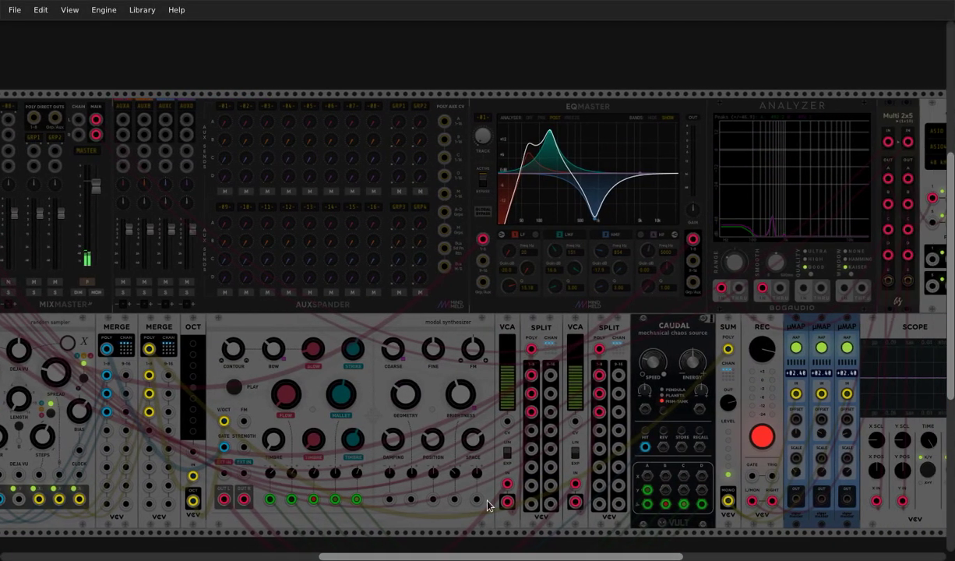
scroll(547, 417, down, 1)
scroll(547, 417, down, 1)
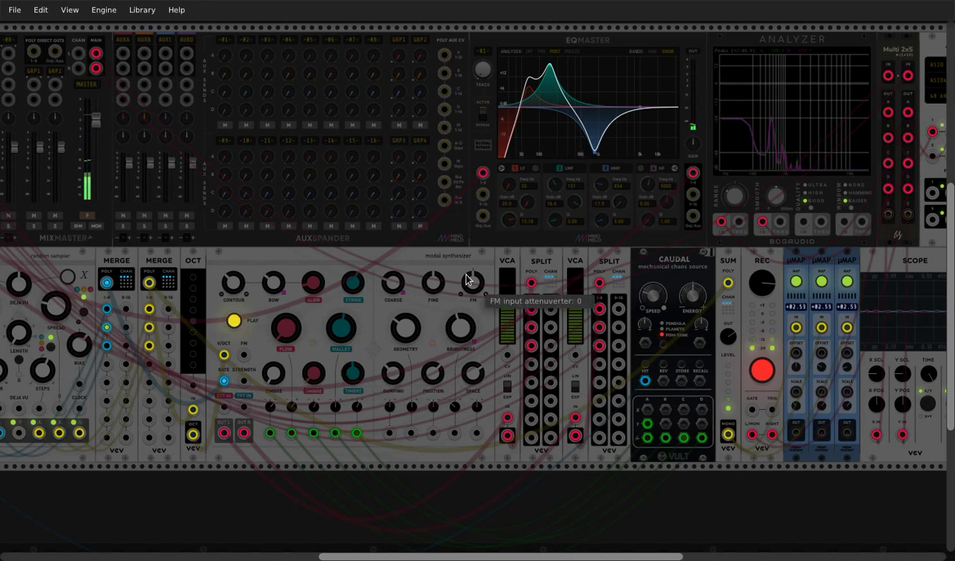
right_click(441, 267)
click(529, 494)
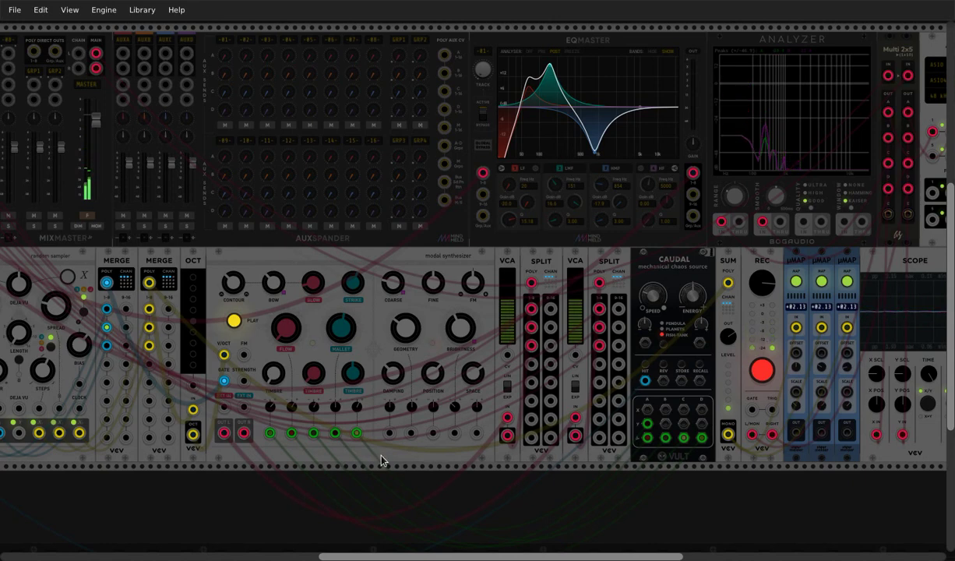
Step: Clear the second µMAP's mapping to the modal synthesizer's brightness and lower the brightness by hand
drag(379, 557, 341, 556)
drag(562, 332, 562, 331)
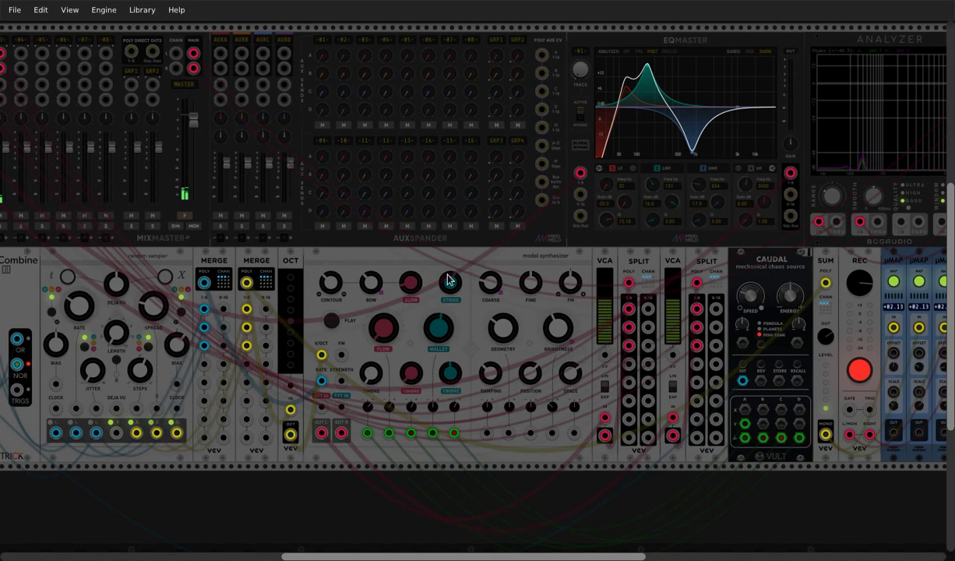
drag(533, 557, 558, 556)
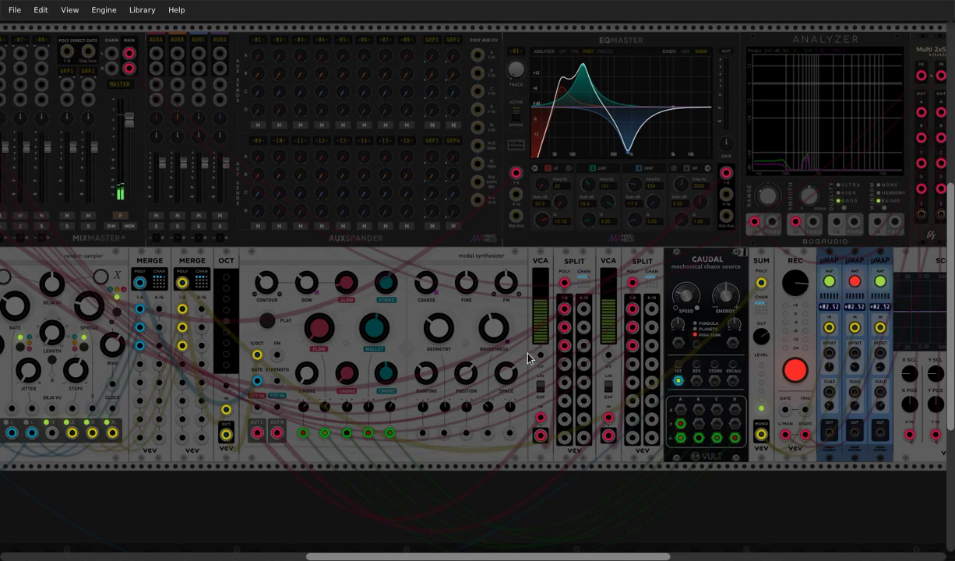
mouse_move(487, 331)
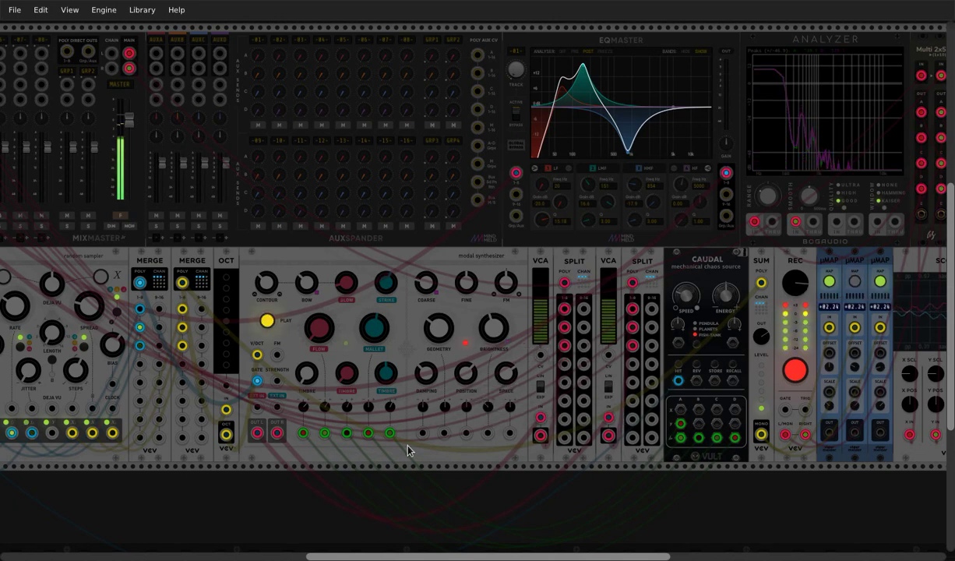
drag(497, 331, 497, 445)
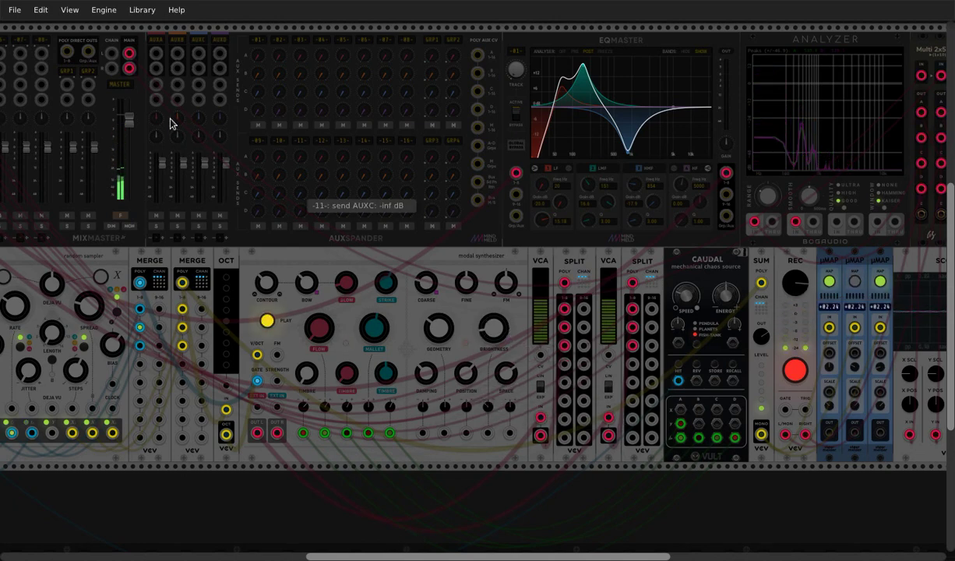
Step: Change the random sampler's clock range mode and raise its clock rate
drag(347, 556, 290, 555)
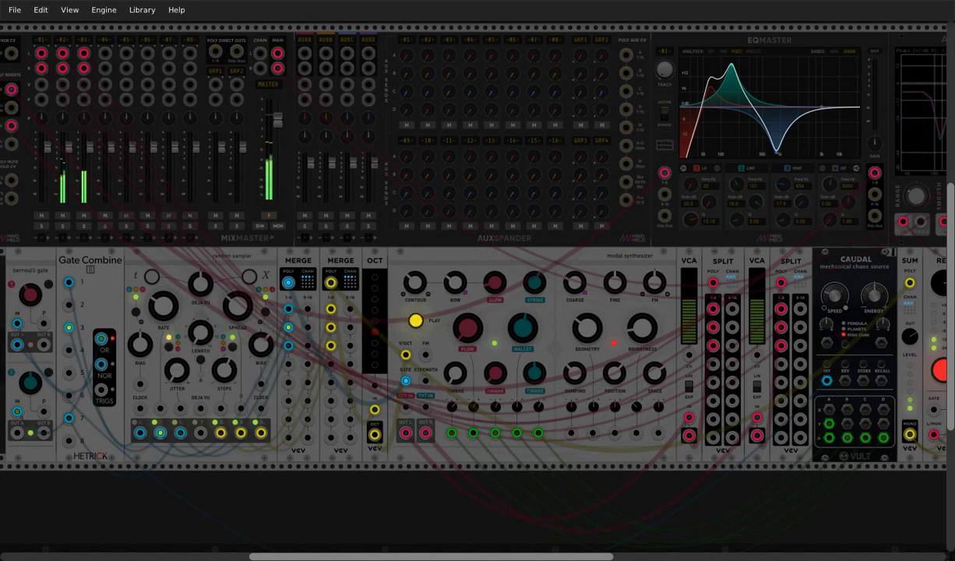
scroll(164, 343, down, 1)
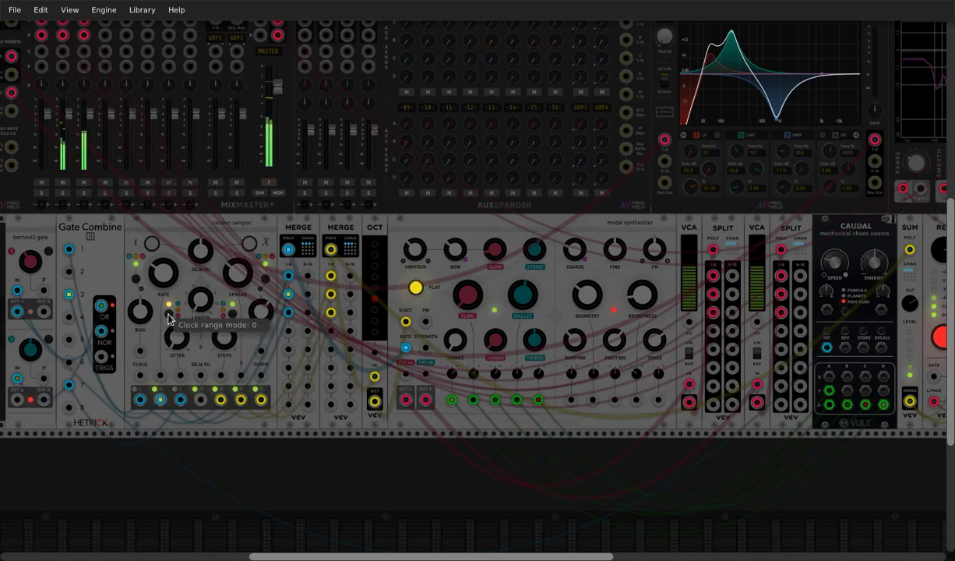
drag(164, 272, 164, 248)
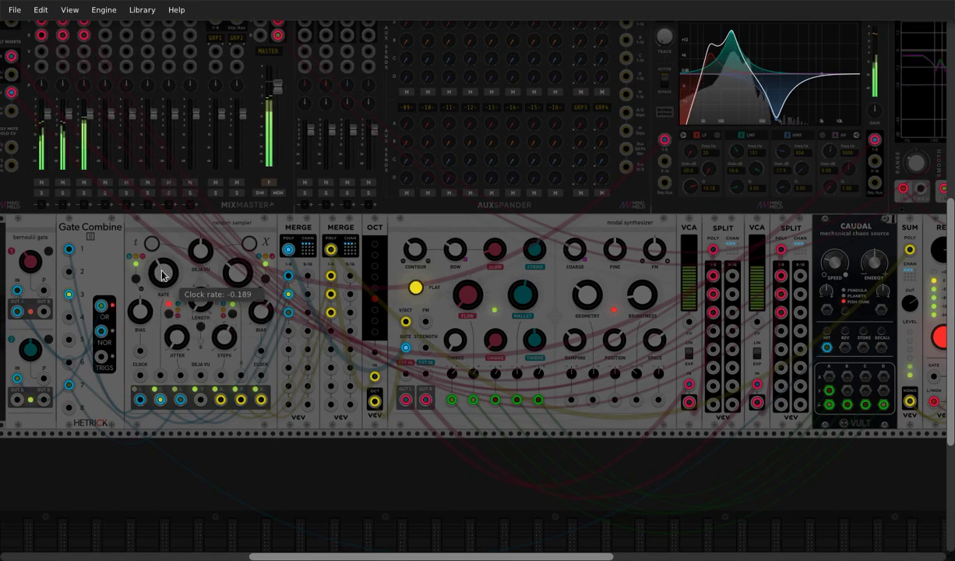
drag(164, 273, 164, 252)
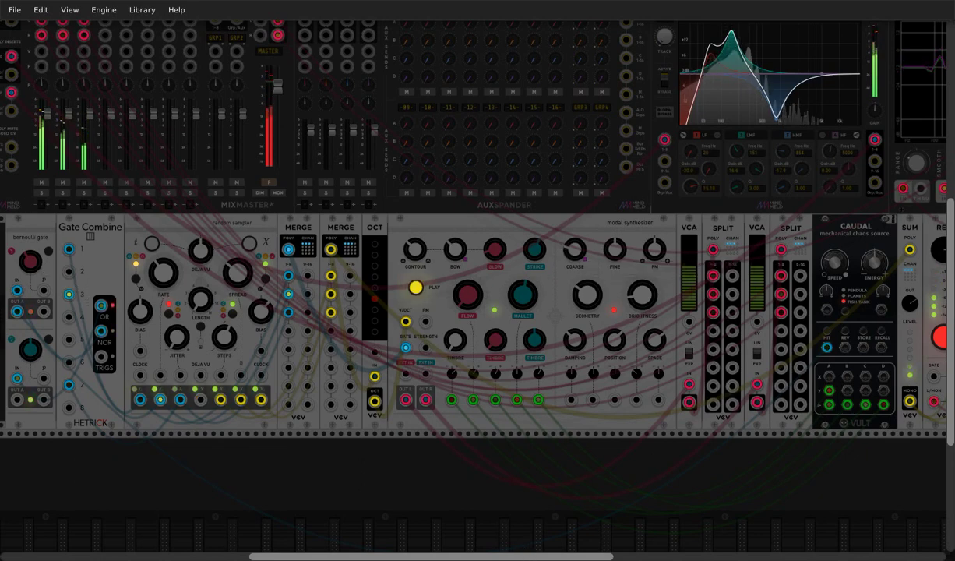
Step: Clear the parameter mappings on the third and first µMAP modules
drag(526, 556, 582, 556)
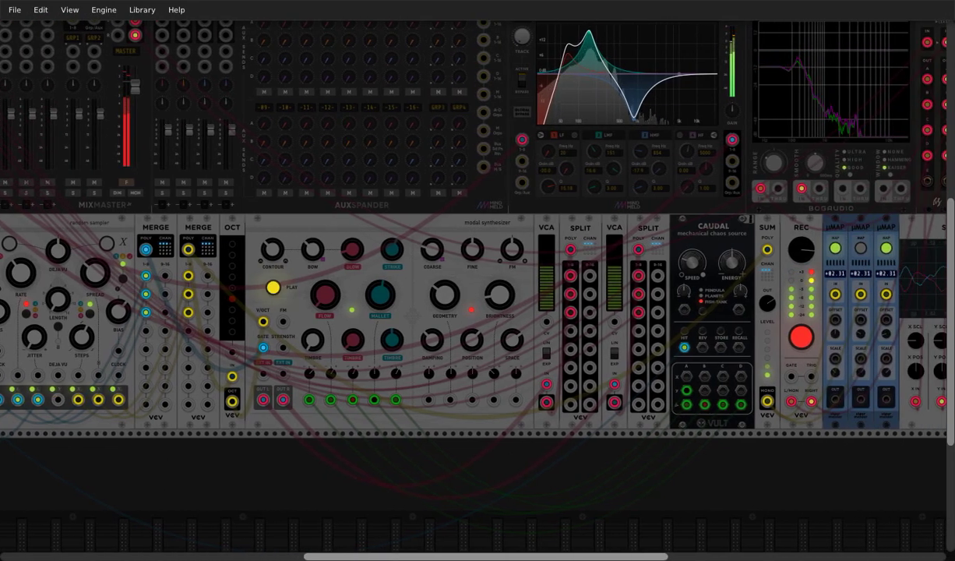
click(887, 248)
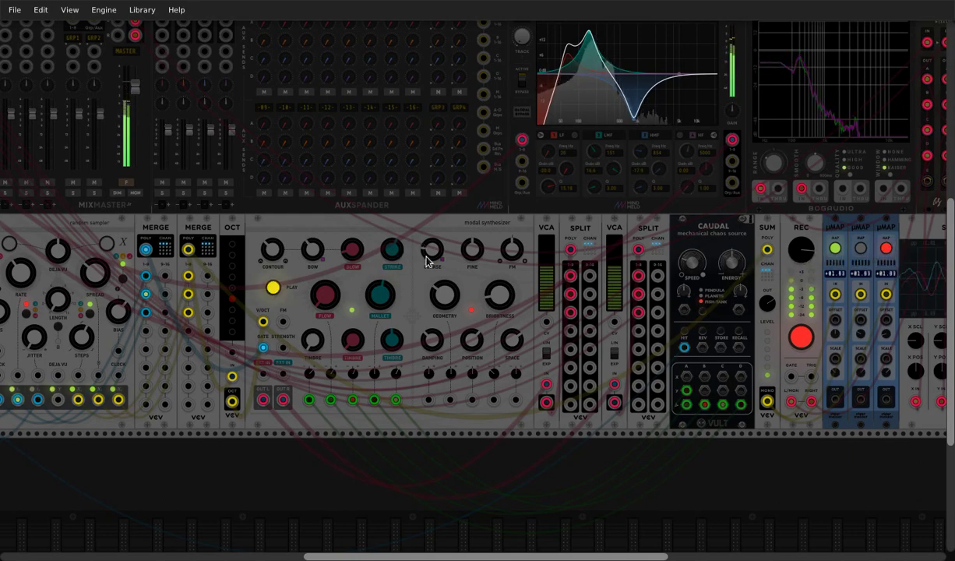
click(835, 249)
Step: Adjust the modal synthesizer's bow exciter, mallet, mallet timbre and damping
click(312, 253)
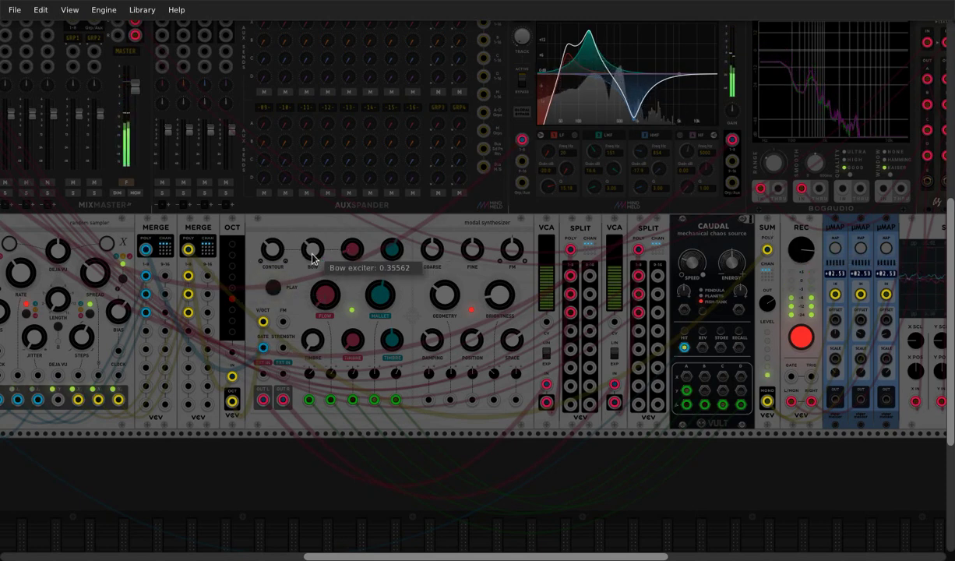
click(379, 298)
drag(393, 338, 434, 337)
click(433, 339)
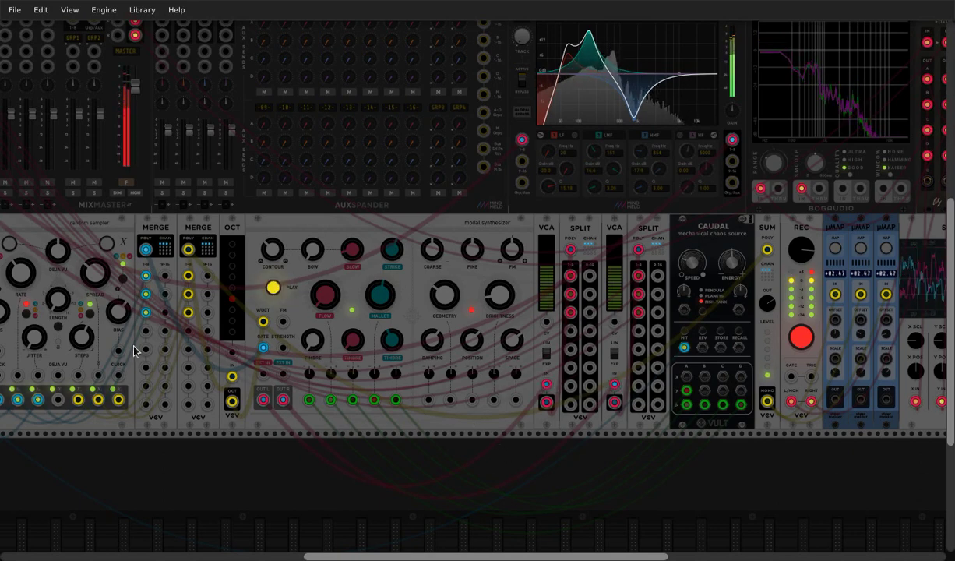
Step: Review the random sampler's scale options and lower the bias of its t section
drag(356, 551, 315, 551)
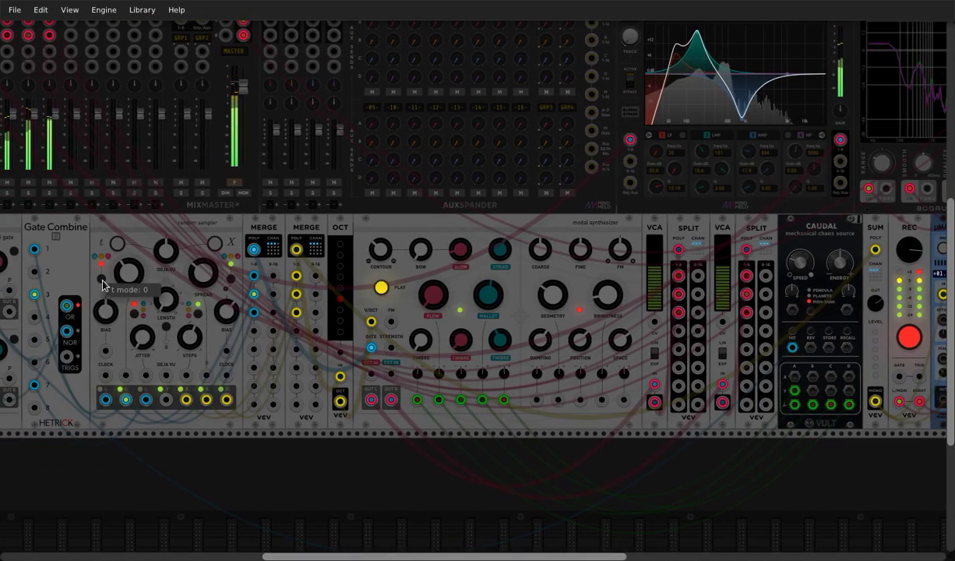
drag(433, 556, 443, 556)
right_click(126, 218)
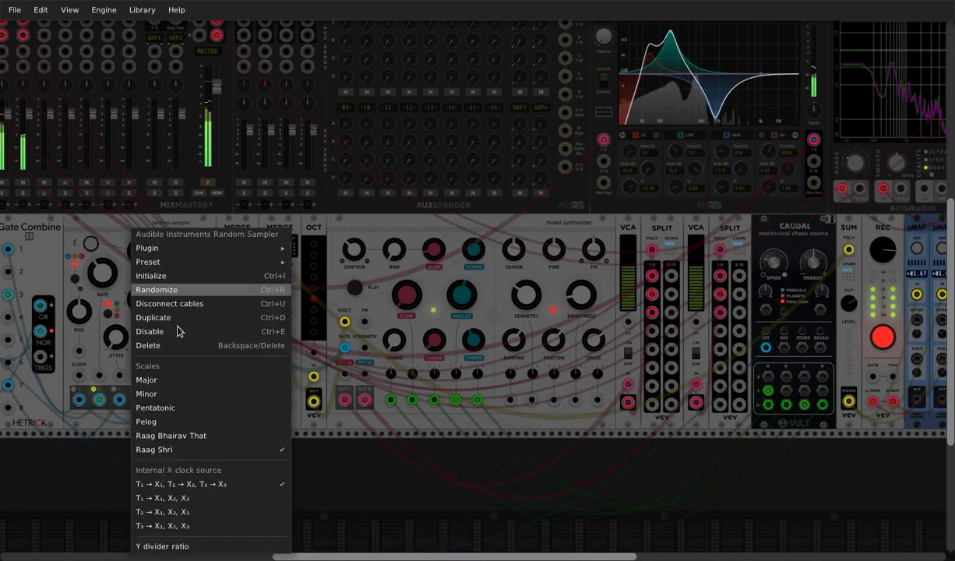
click(183, 364)
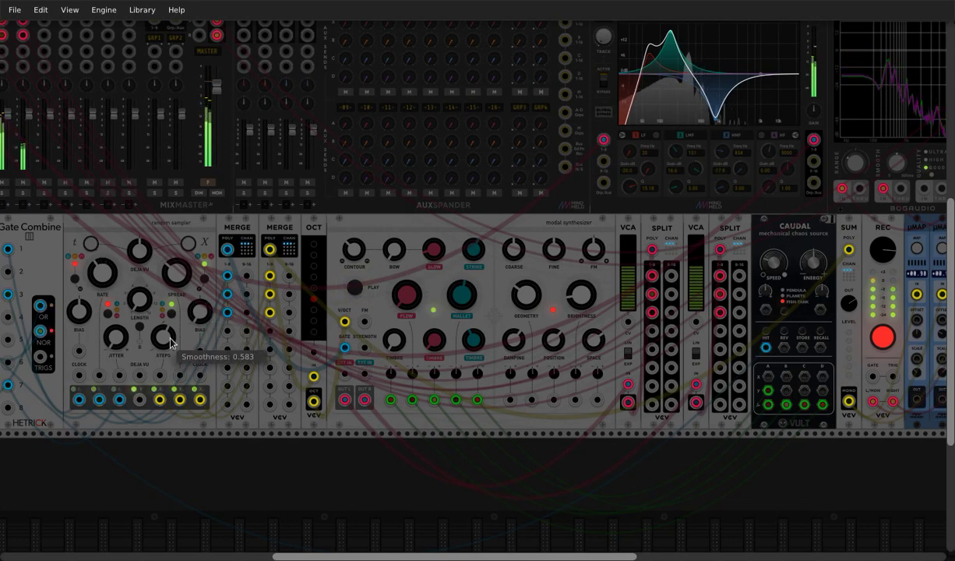
drag(81, 321, 81, 343)
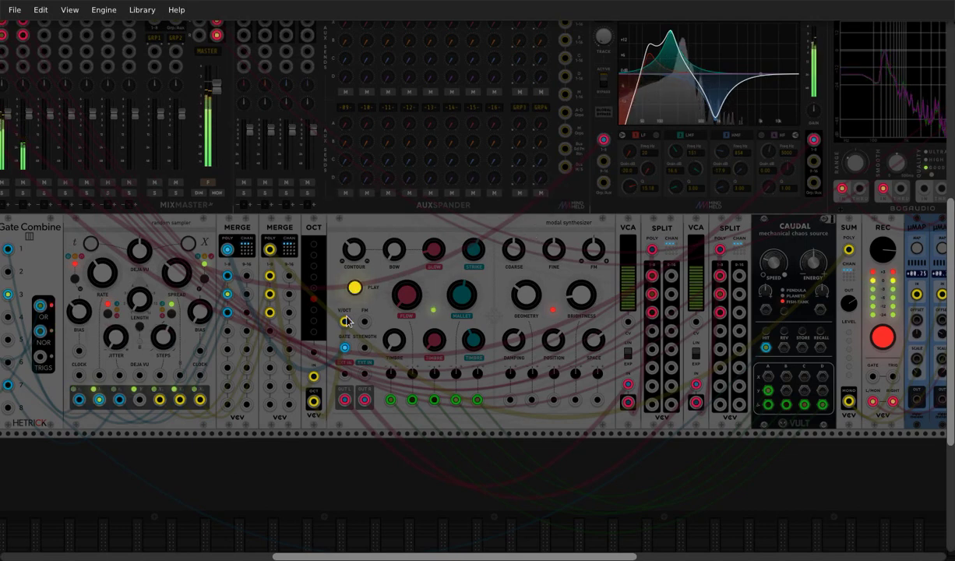
Step: Lower the modal synthesizer's contour, blow and strike amounts
drag(351, 244, 354, 311)
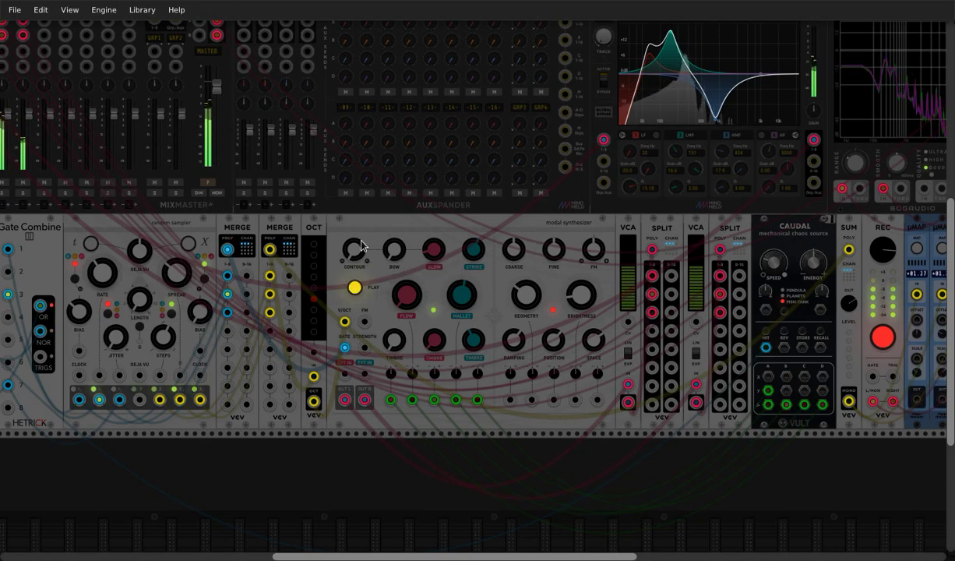
drag(430, 248, 430, 312)
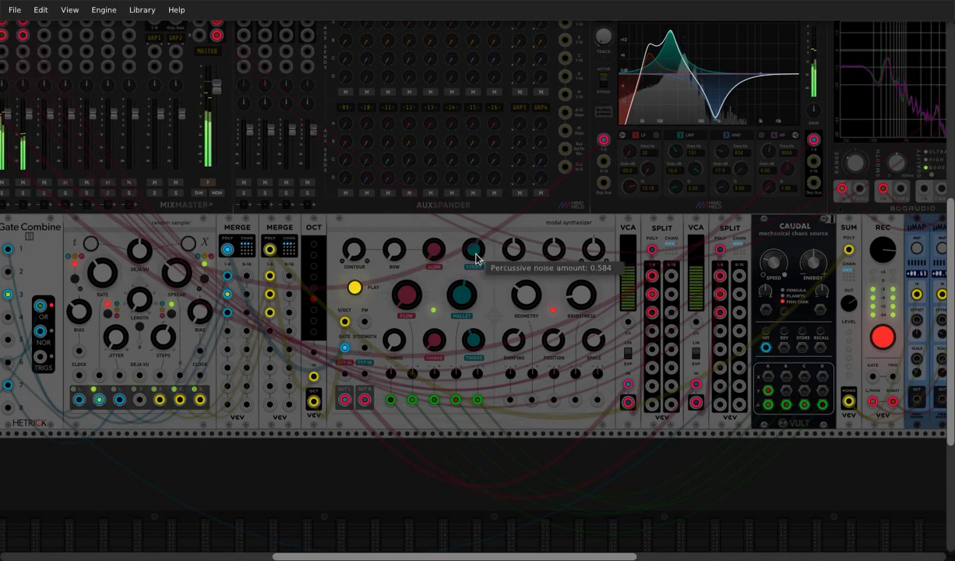
drag(474, 249, 473, 257)
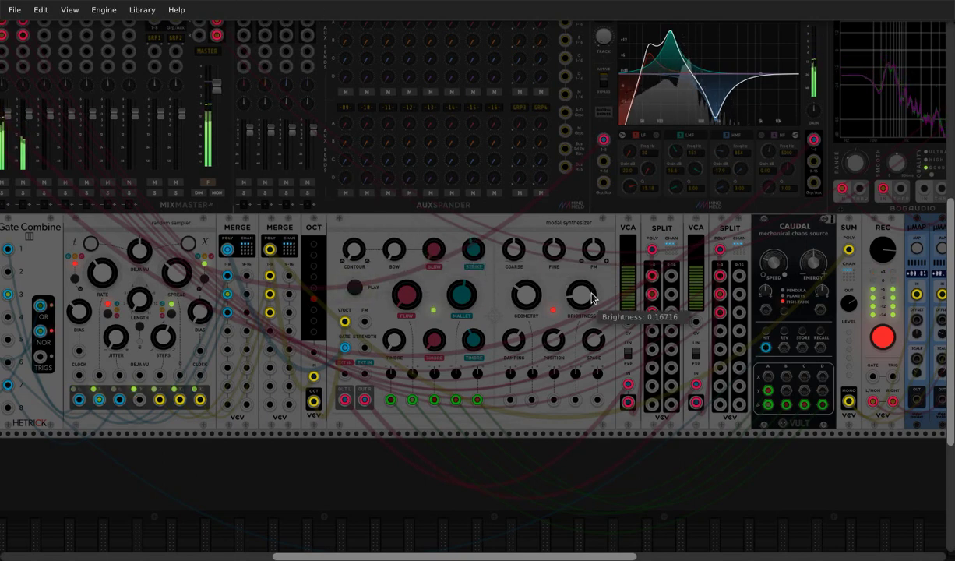
Step: Raise the modal synthesizer's brightness to about 0.26 and adjust its space and damping
drag(596, 353, 571, 333)
drag(513, 340, 549, 350)
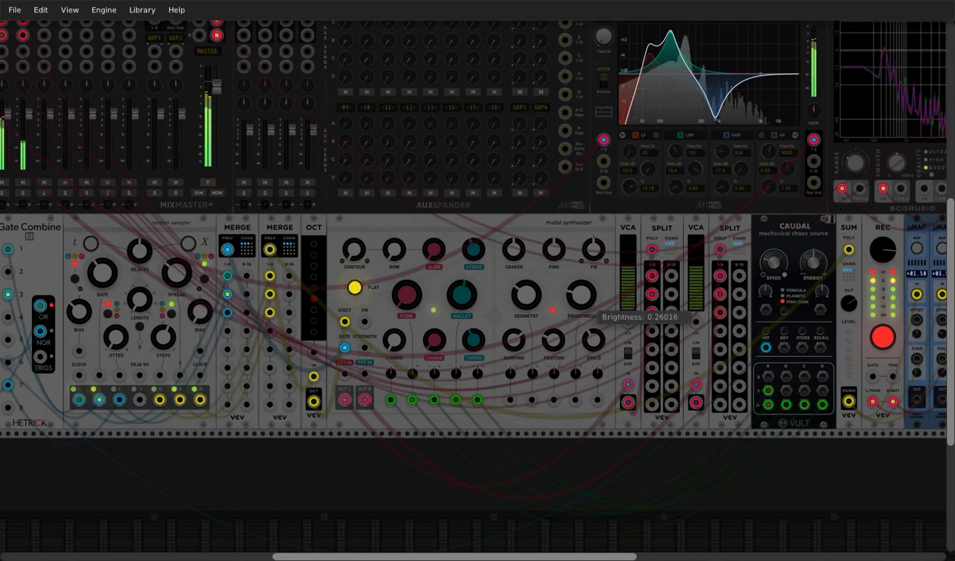
Step: Adjust the modal synthesizer's resonator geometry to about 0.147 and lower the mixer's master level to about -2.37 dB
drag(581, 296, 526, 297)
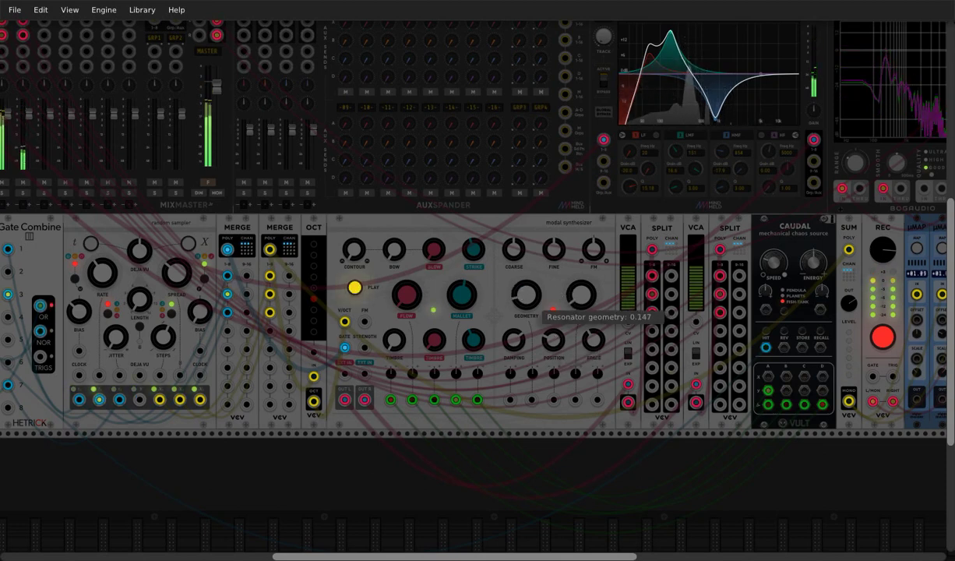
mouse_move(879, 253)
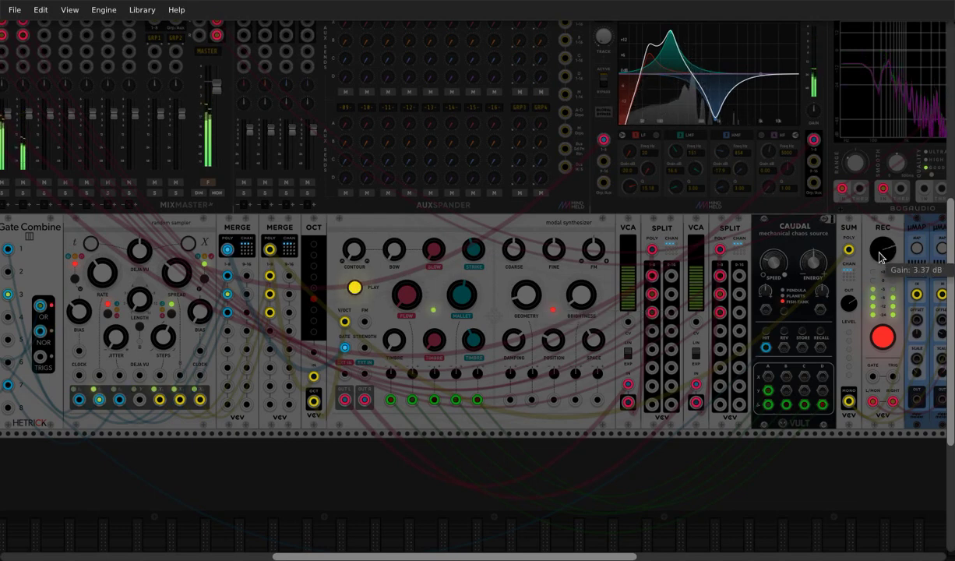
drag(222, 91, 222, 94)
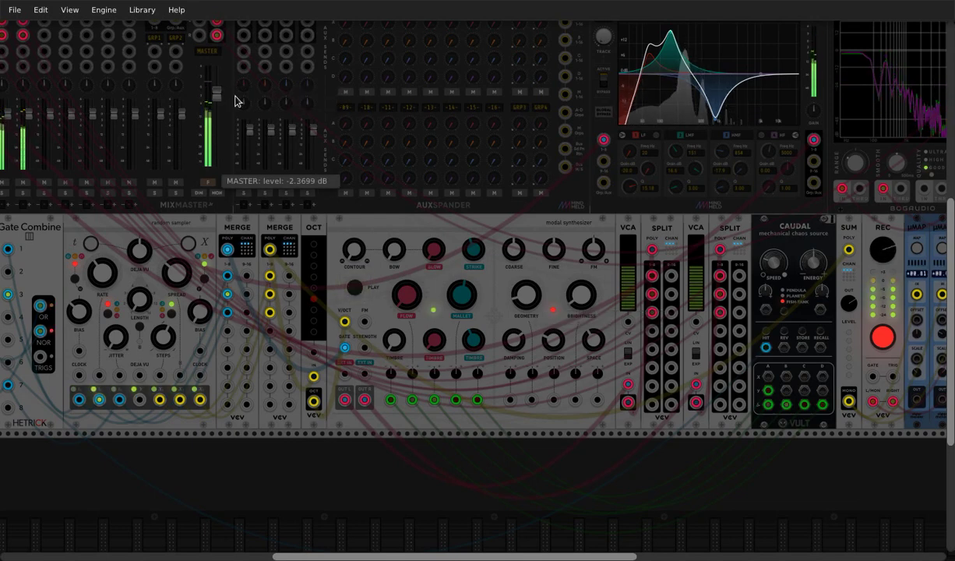
Step: Fine-tune the modal synthesizer's resonator geometry and brightness
mouse_move(517, 289)
mouse_down()
mouse_move(517, 273)
mouse_move(516, 289)
mouse_up()
drag(581, 296, 553, 342)
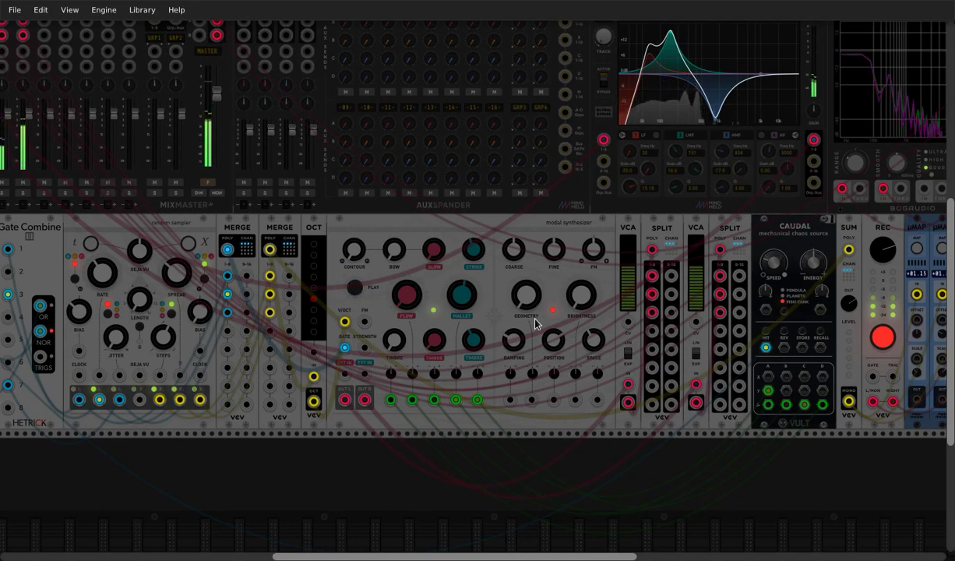
drag(526, 296, 524, 303)
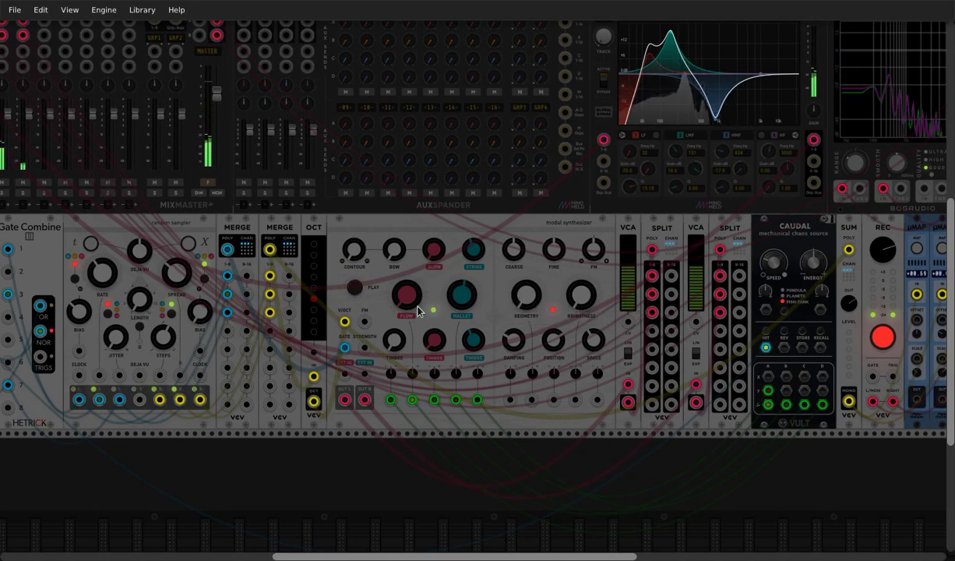
Step: Set the modal synthesizer's strike amount to about 0.36 and strike timbre to about 0.45, and raise its contour
drag(473, 250, 473, 254)
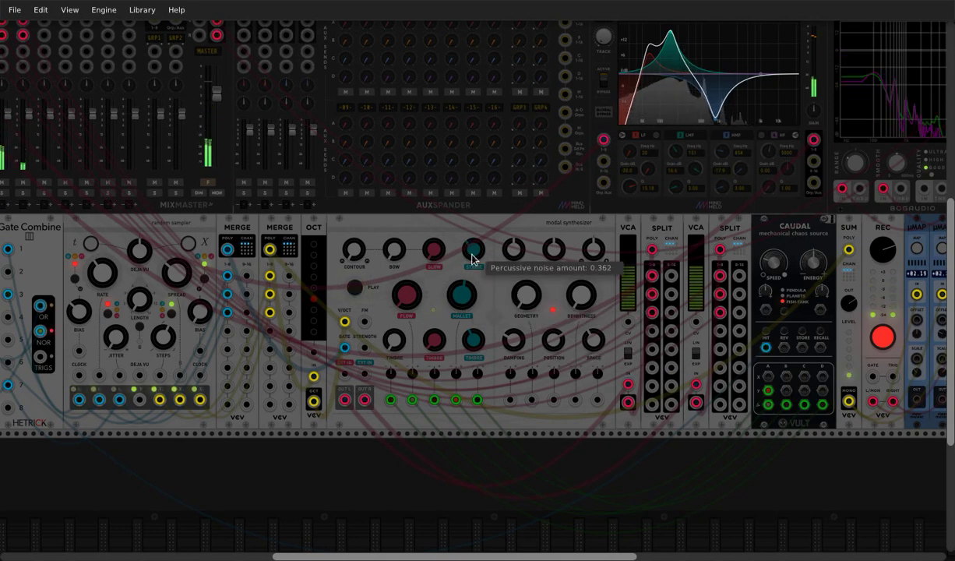
drag(473, 341, 473, 341)
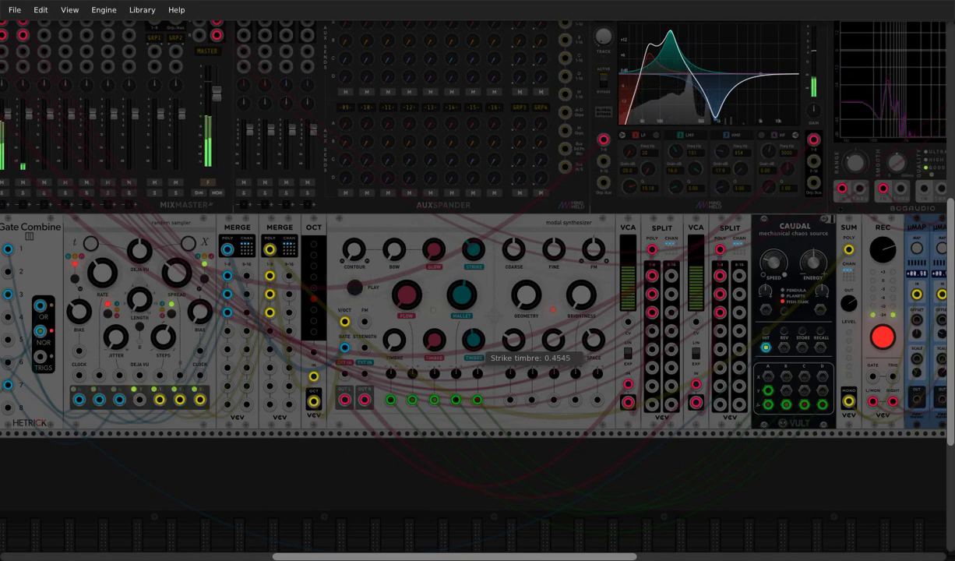
drag(348, 243, 349, 235)
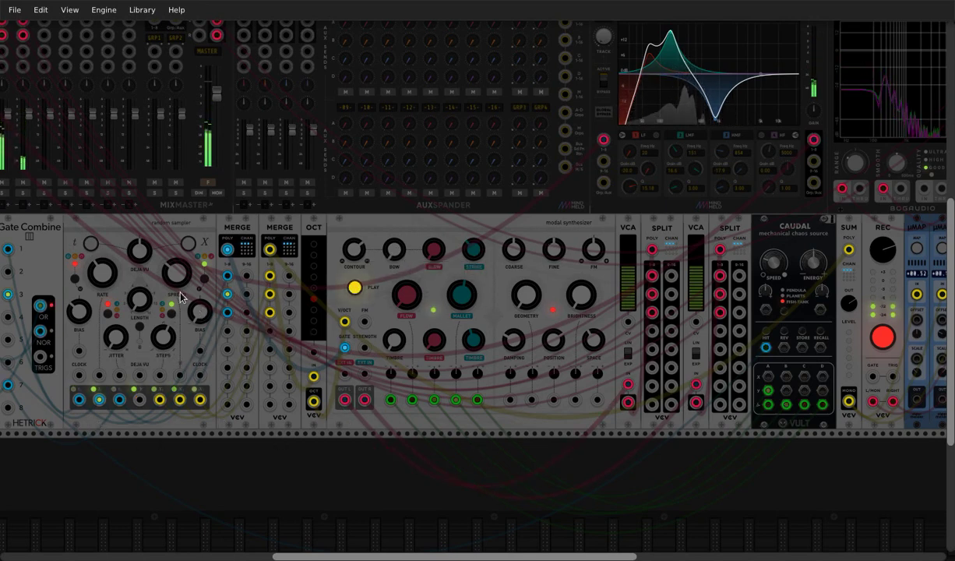
Step: Adjust the random sampler's spread and steps, and set the octave module's shift to -1
drag(181, 277, 181, 273)
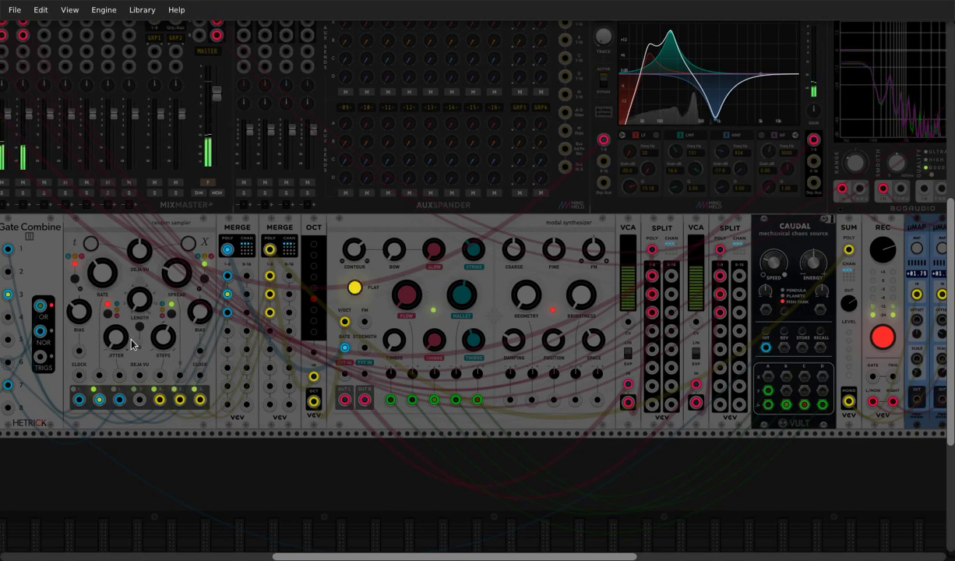
drag(163, 336, 165, 356)
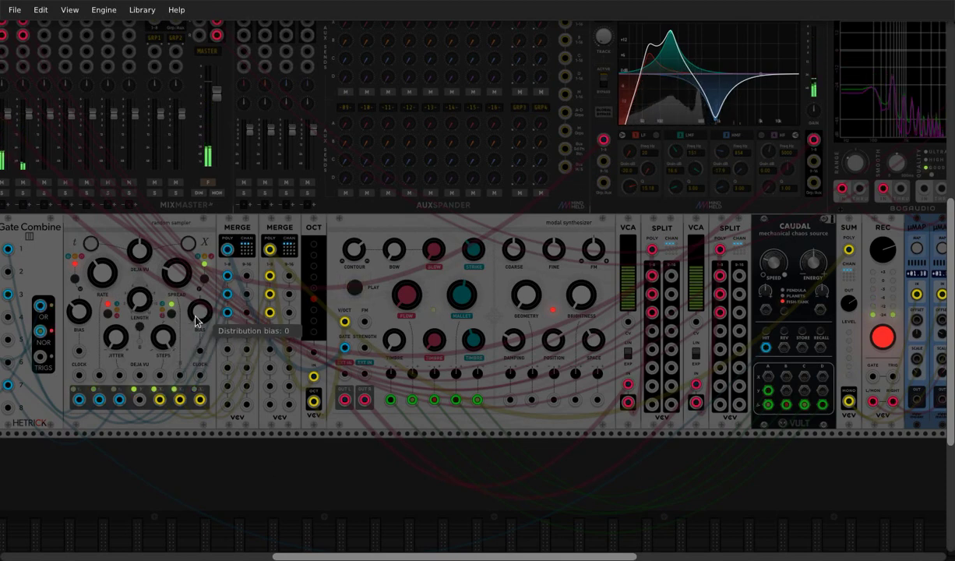
click(315, 296)
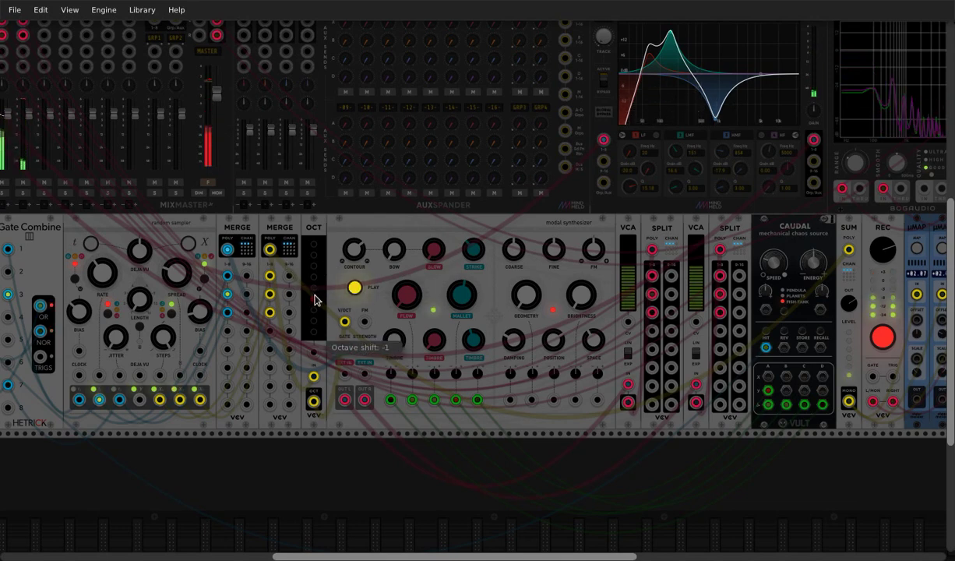
Step: Switch the modal synthesizer to the Original model and adjust its reverb space, damping and brightness, with brightness at about 0.33
right_click(411, 232)
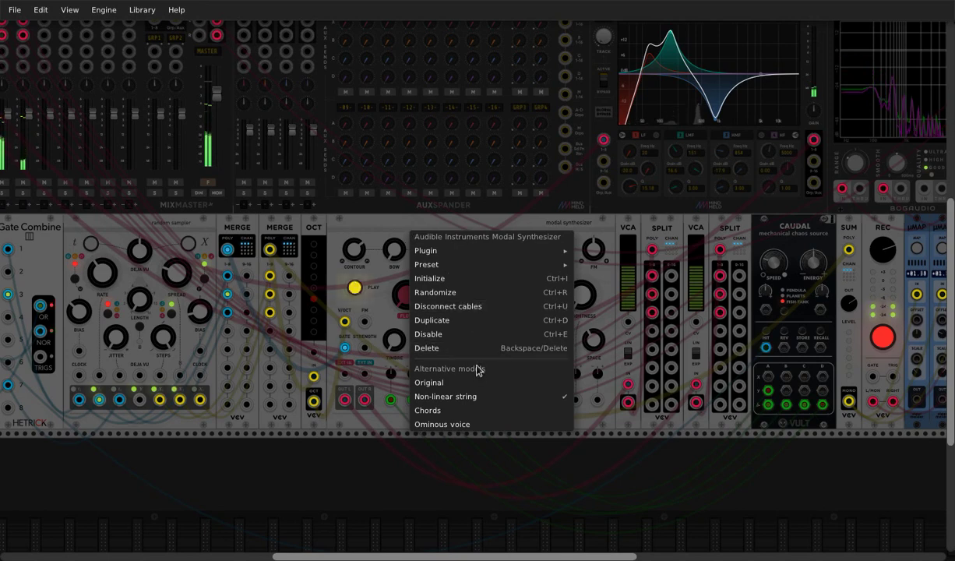
click(456, 386)
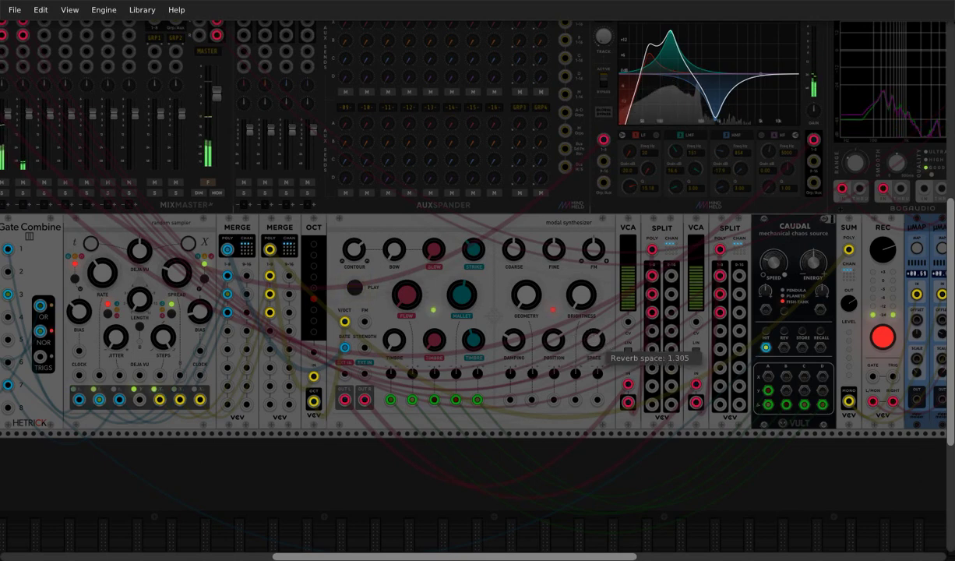
drag(593, 340, 593, 347)
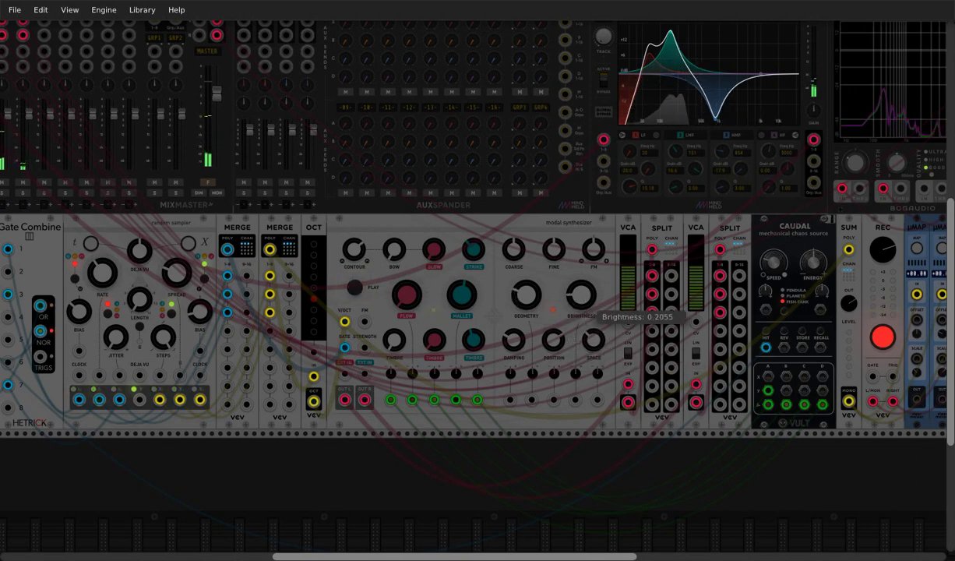
drag(581, 295, 581, 287)
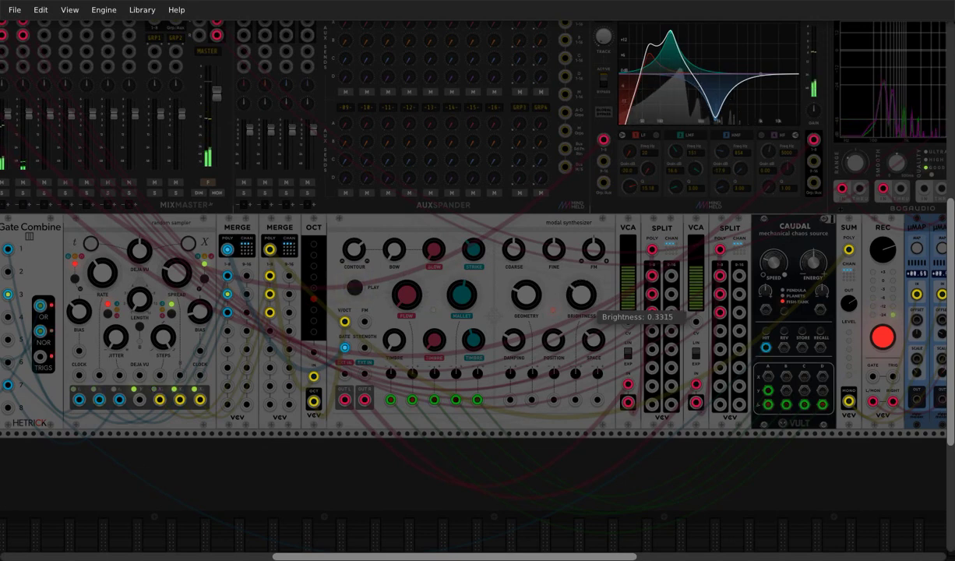
drag(513, 339, 514, 336)
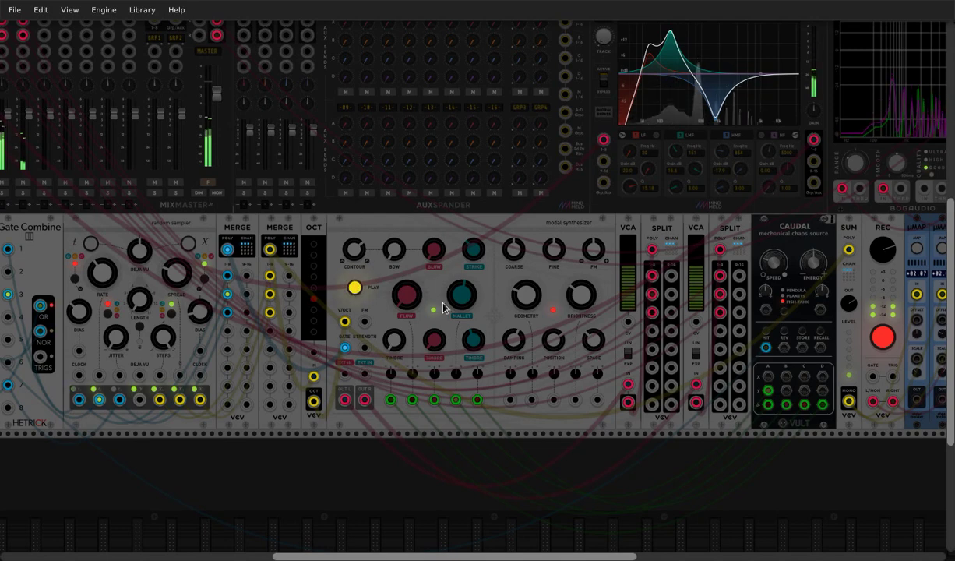
Step: Adjust the modal synthesizer's strike timbre, set its mallet to about 0.39 and lower its contour
drag(481, 344, 474, 342)
drag(465, 299, 465, 296)
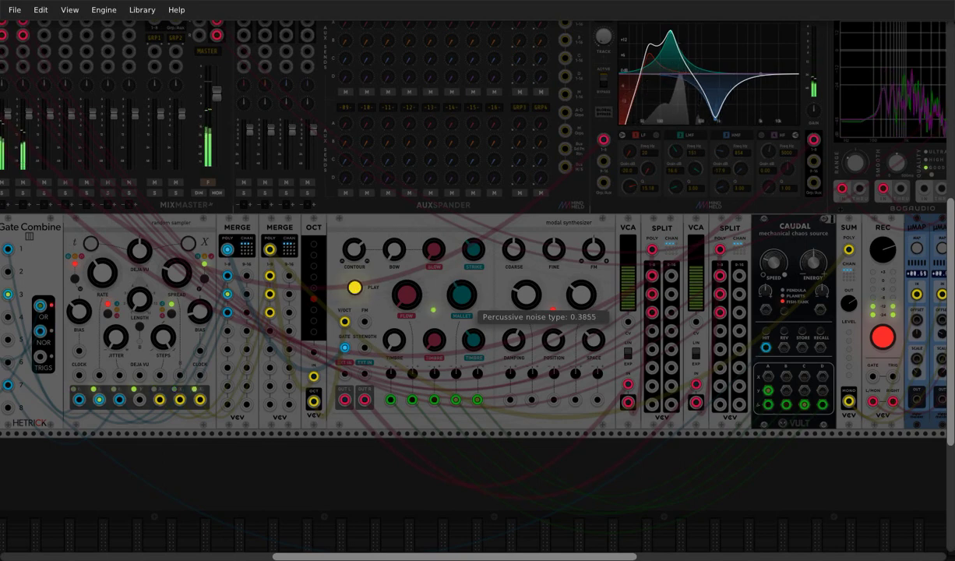
drag(350, 251, 350, 273)
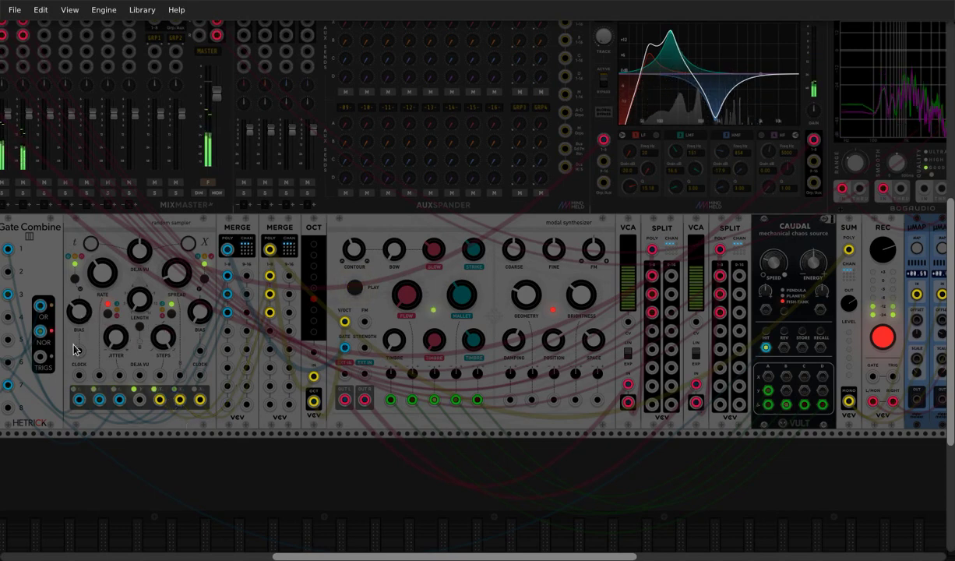
Step: Cycle the random sampler's t mode and fine-tune its clock rate
click(74, 282)
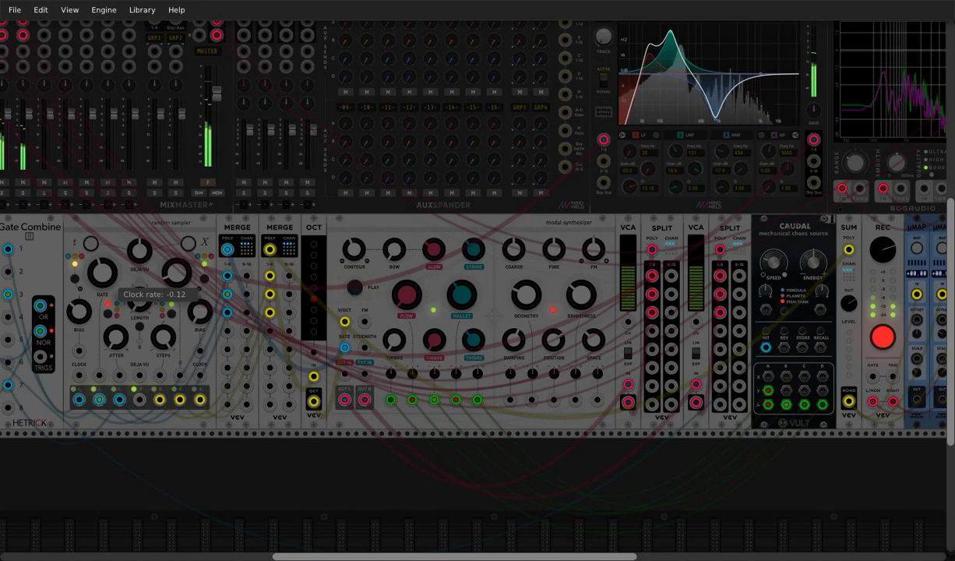
drag(102, 273, 102, 275)
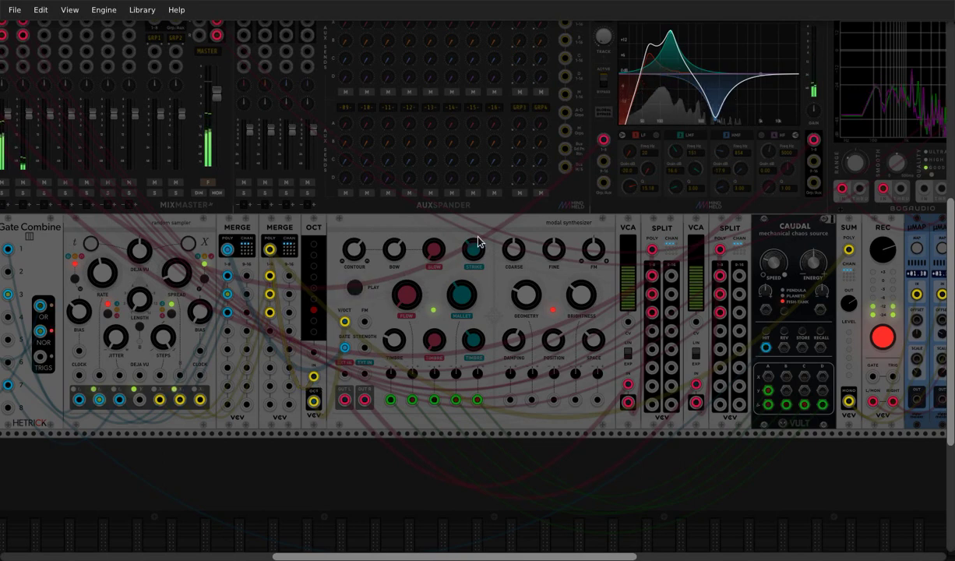
Step: Reset the equalizer's LMF and HMF gains on track 1 and its HMF gain on track 2 to 0 dB
scroll(486, 205, up, 1)
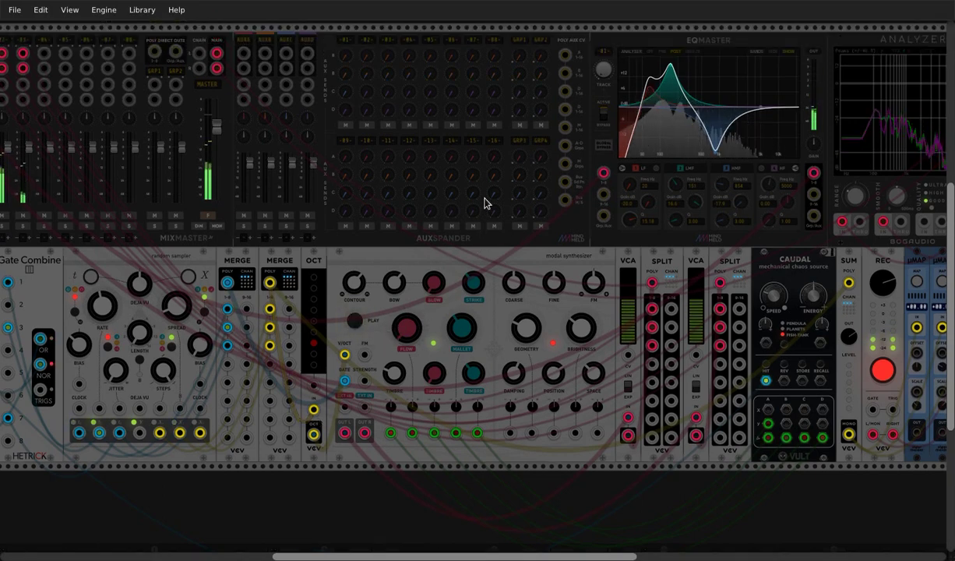
double_click(696, 202)
double_click(731, 192)
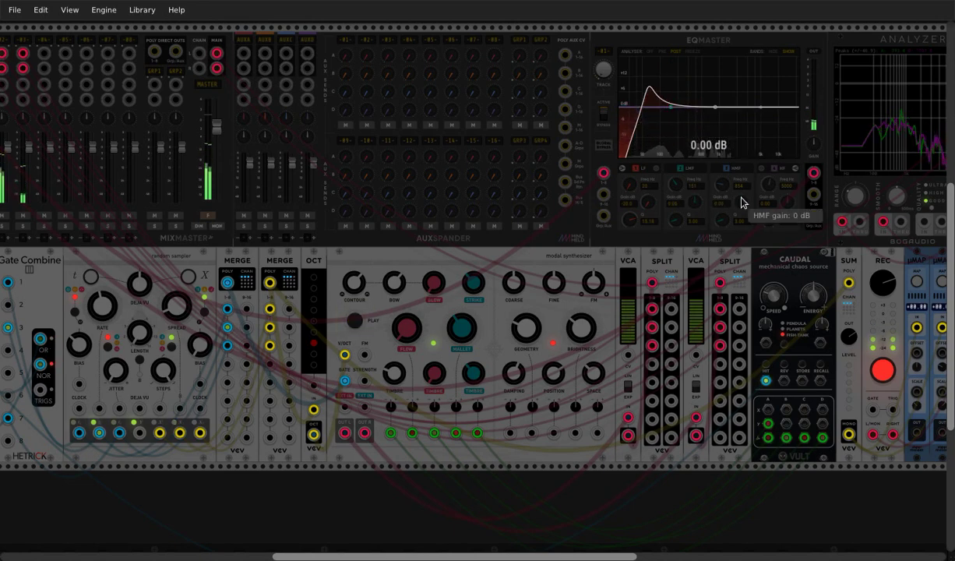
drag(601, 69, 601, 60)
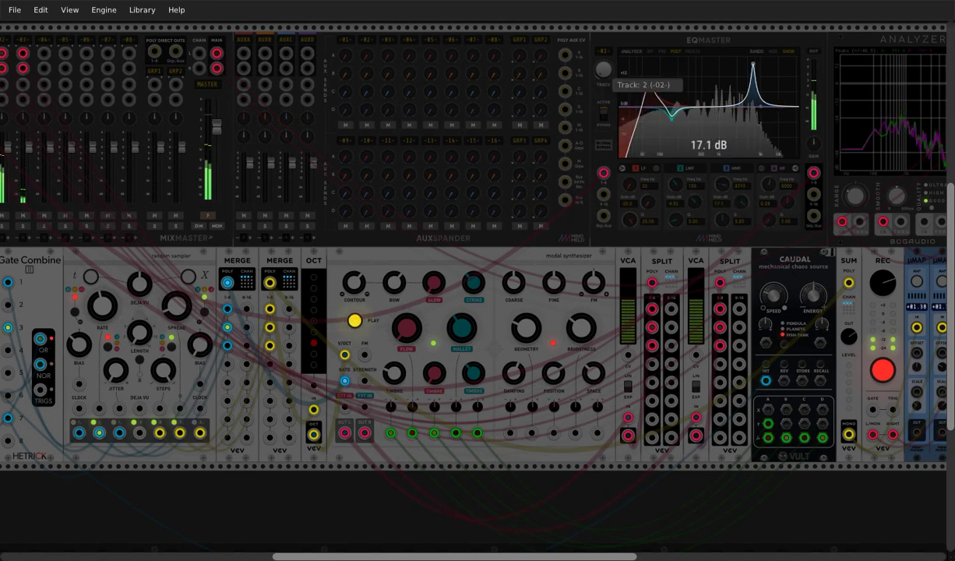
double_click(768, 201)
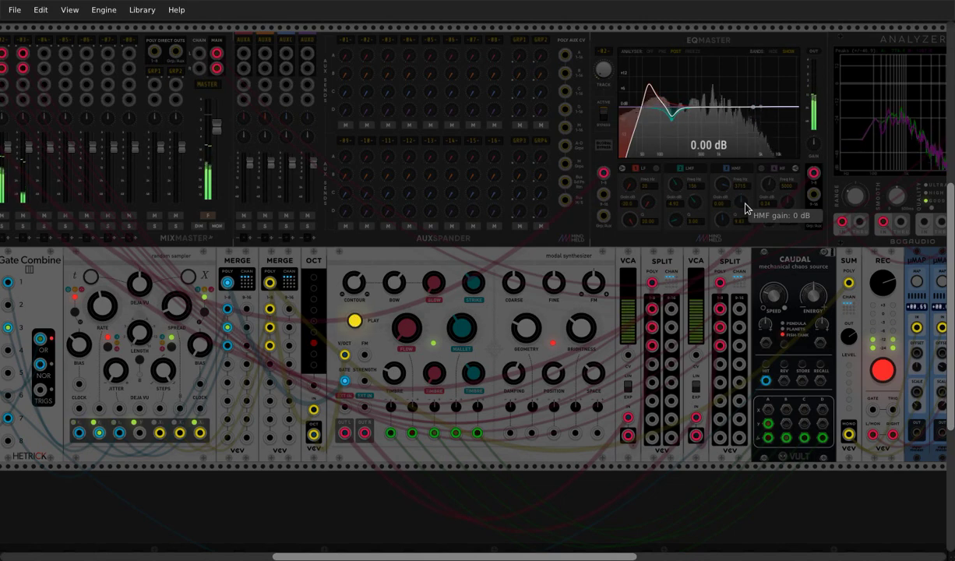
Step: On equalizer track 3, reset the LMF gain to 0 dB and set the LF band to -20 dB at 20 Hz
drag(604, 76, 604, 72)
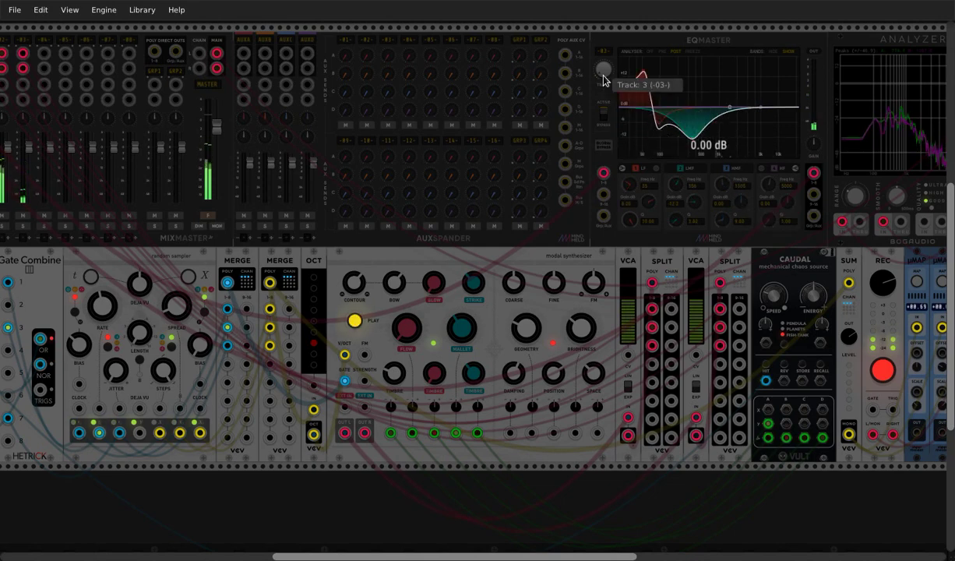
double_click(697, 203)
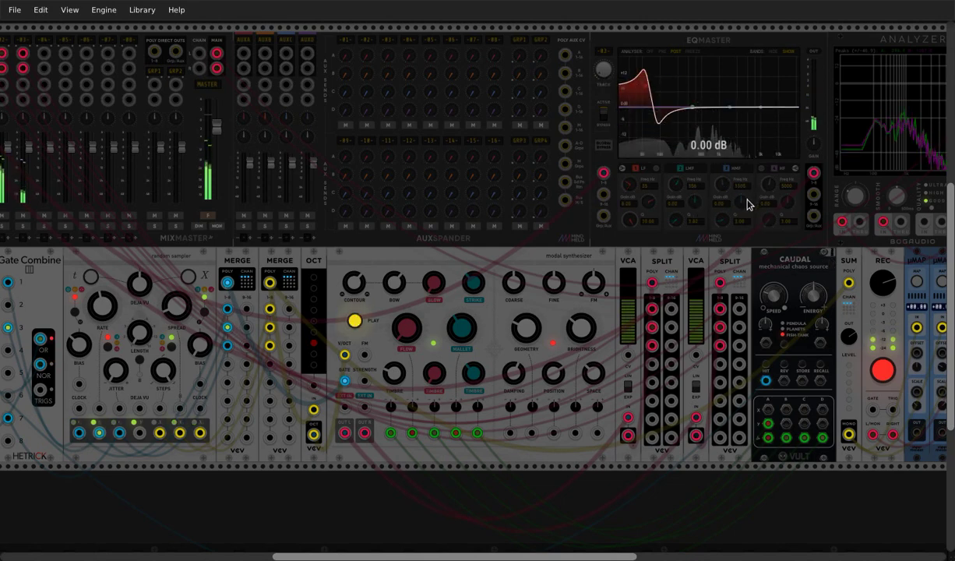
drag(649, 202, 649, 276)
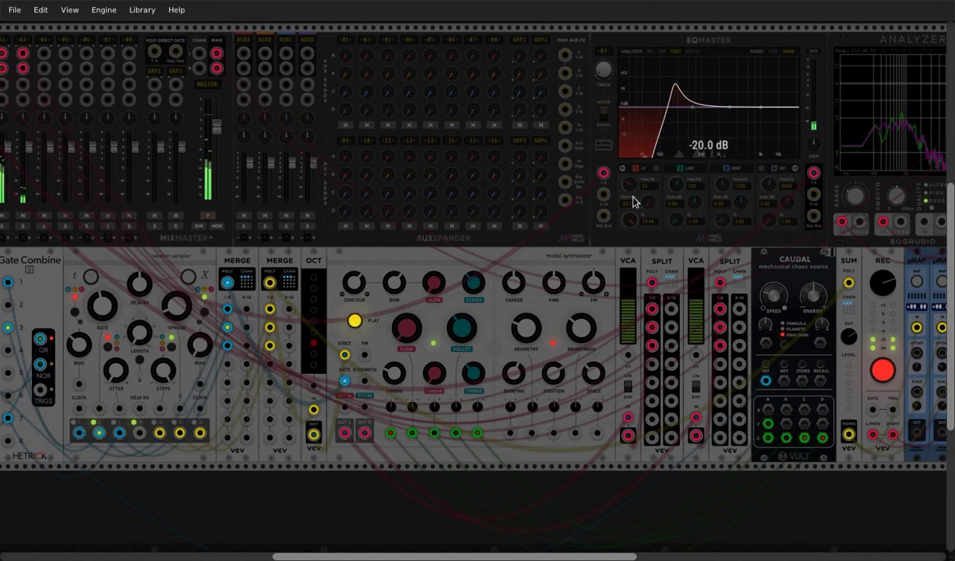
drag(629, 185, 629, 237)
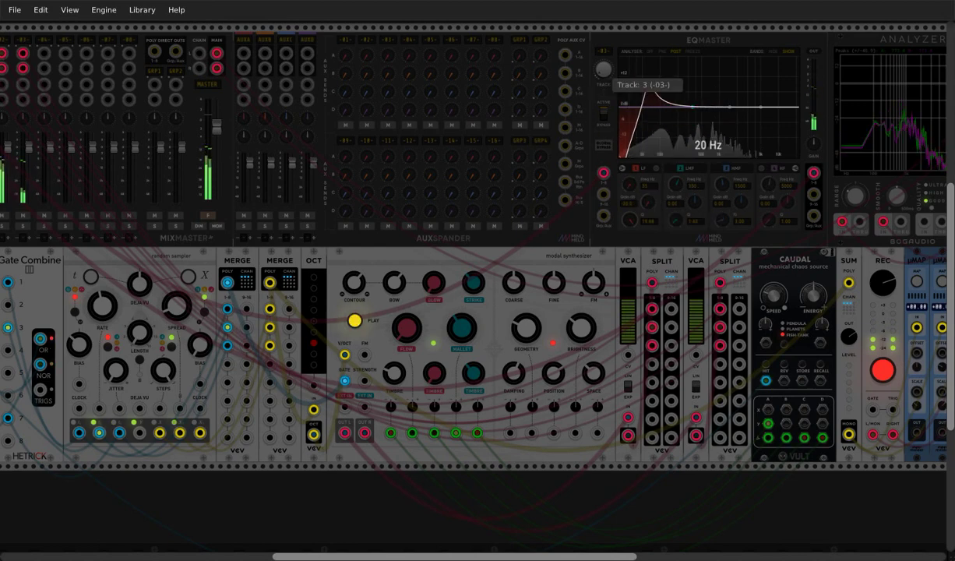
Step: Set the random sampler's smoothness to about 0.59 and slightly lower its spread
scroll(367, 133, down, 2)
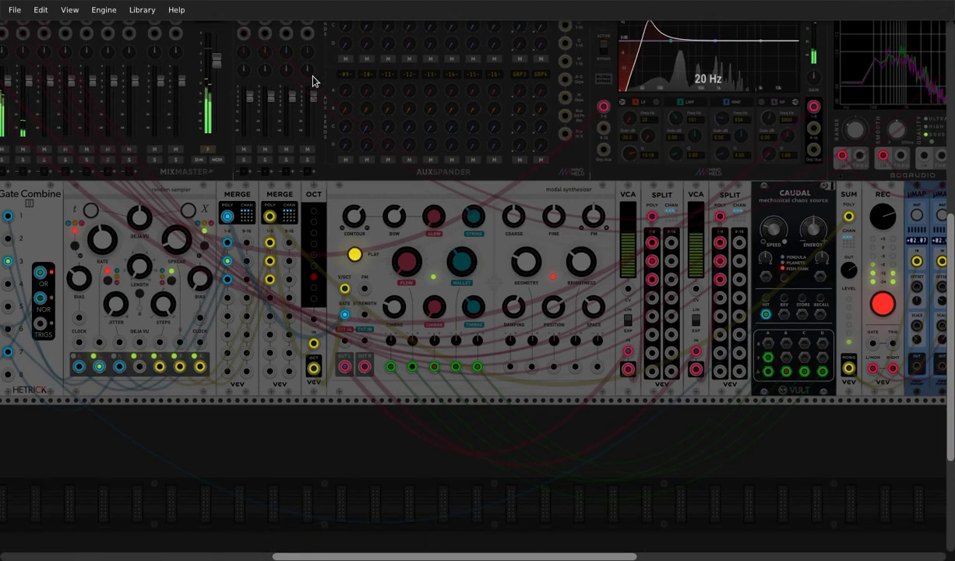
scroll(150, 360, left, 2)
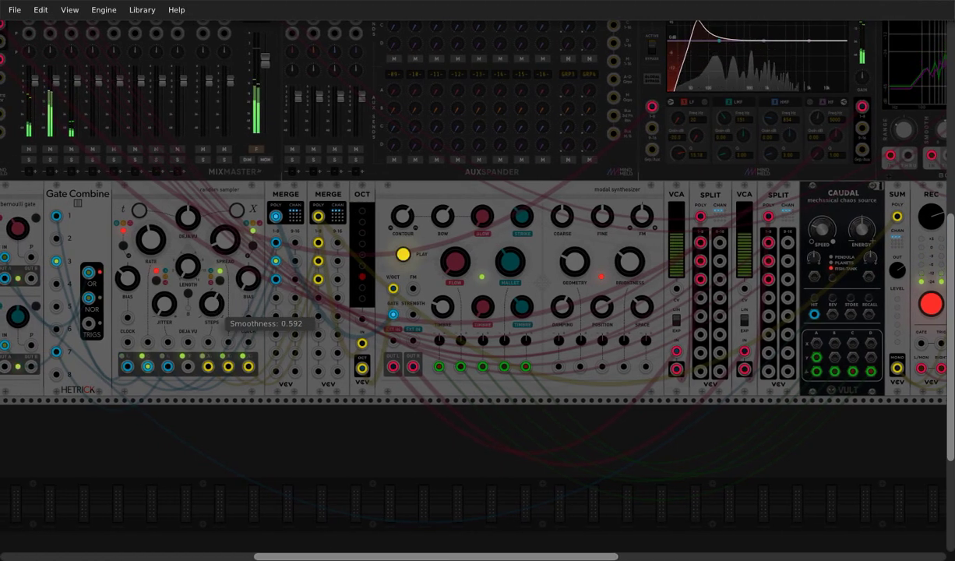
drag(219, 233, 221, 236)
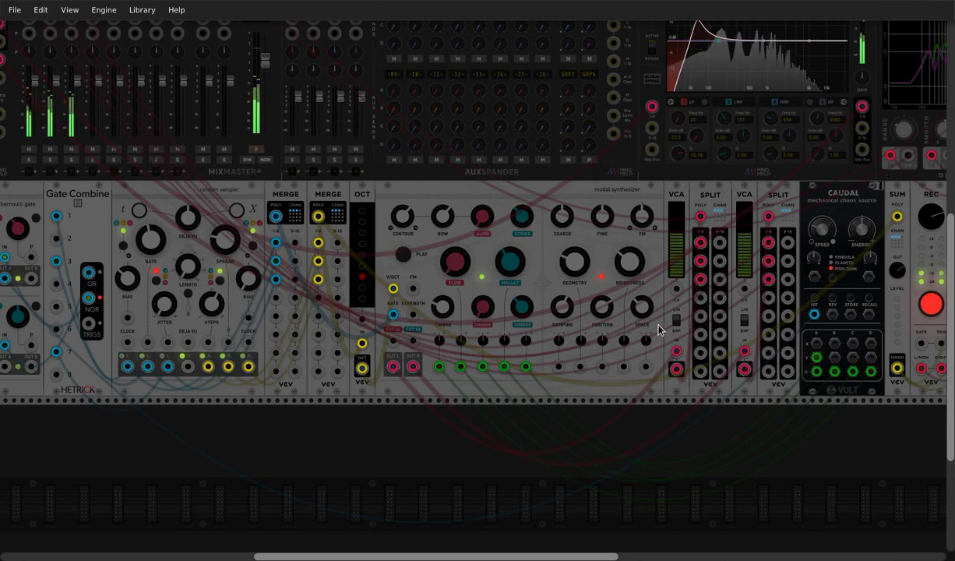
Step: Set the modal synthesizer's reverb space to about 0.73, raise its brightness and lower its damping
drag(639, 303, 638, 304)
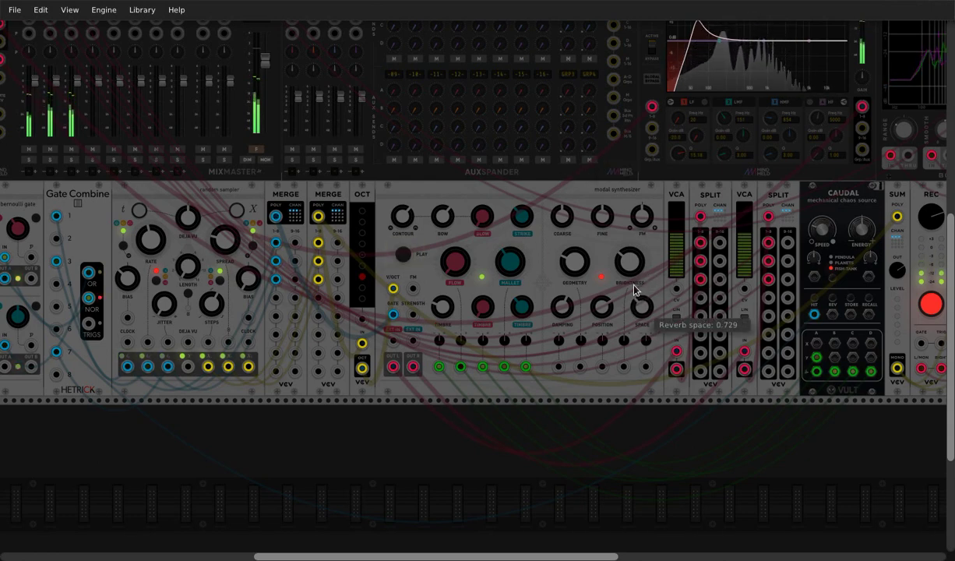
mouse_move(632, 257)
mouse_down()
mouse_move(631, 238)
mouse_move(631, 250)
mouse_up()
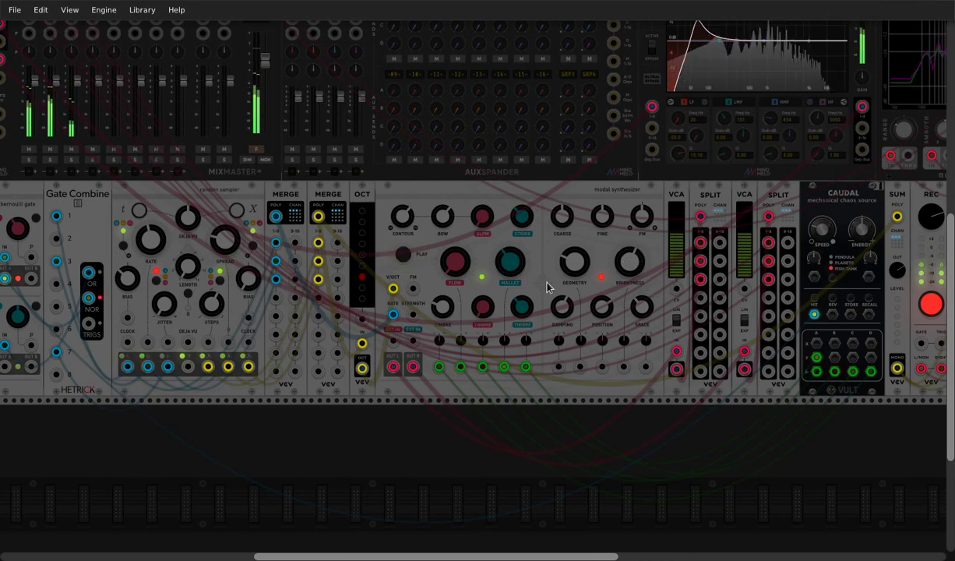
drag(563, 308, 563, 315)
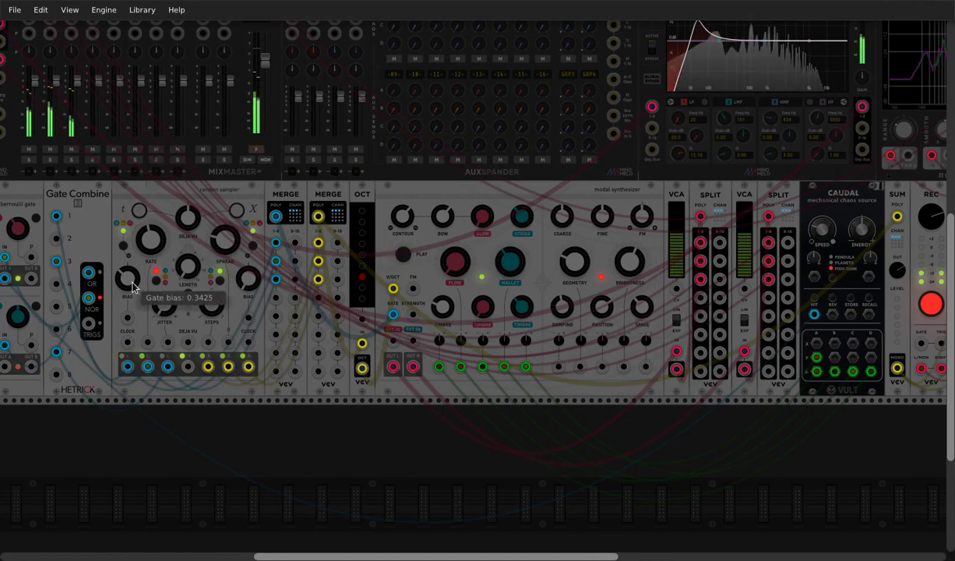
Step: Adjust the clock rate in the random sampler's t section
drag(156, 244, 156, 244)
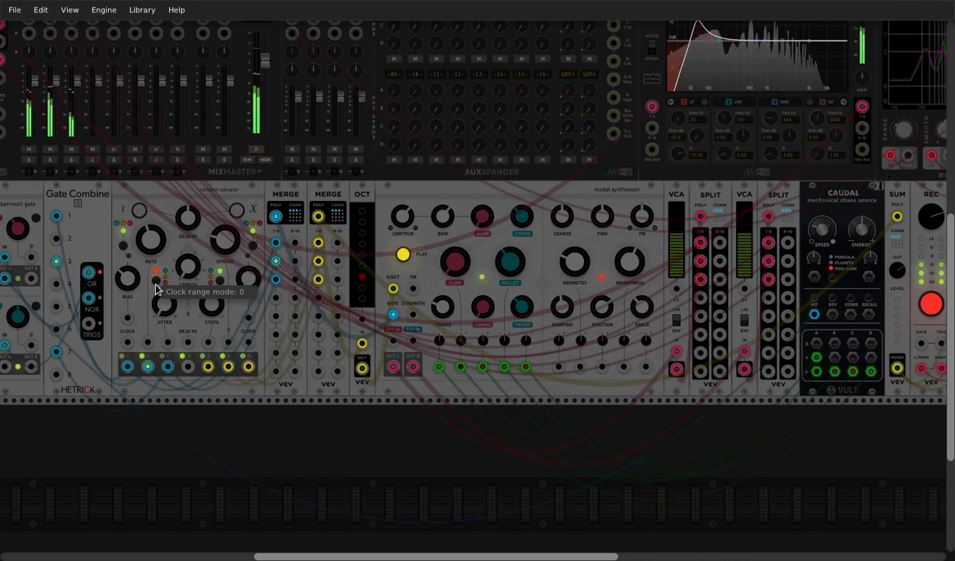
Step: In the random sampler's t section, change the t mode and set the clock rate to about -0.28 and gate bias to about 0.15
drag(152, 254, 153, 249)
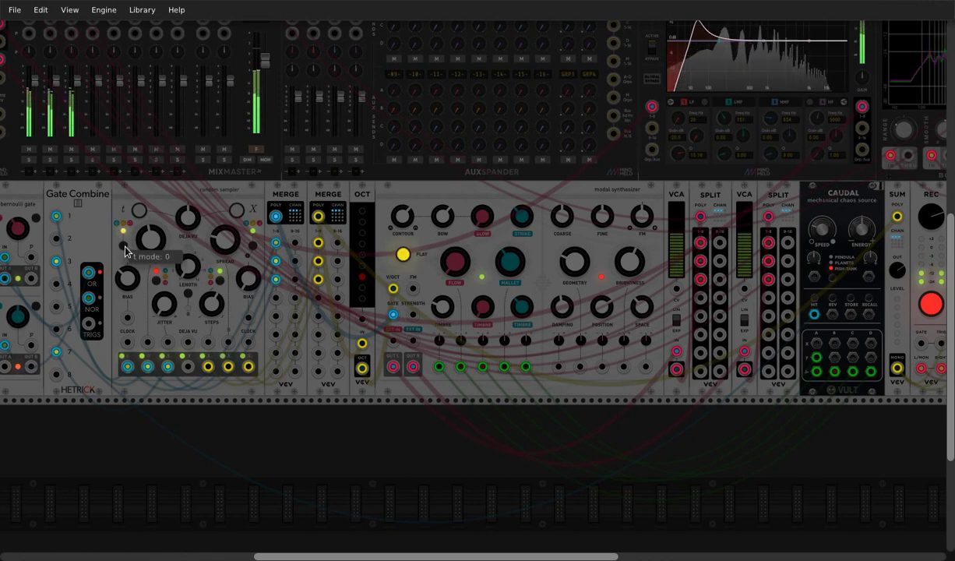
drag(139, 239, 139, 244)
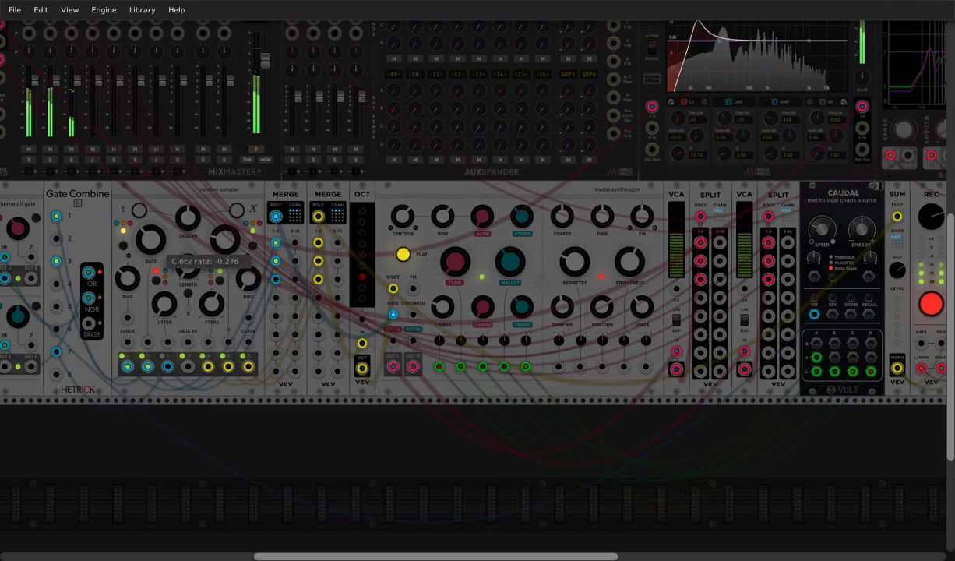
drag(130, 279, 129, 289)
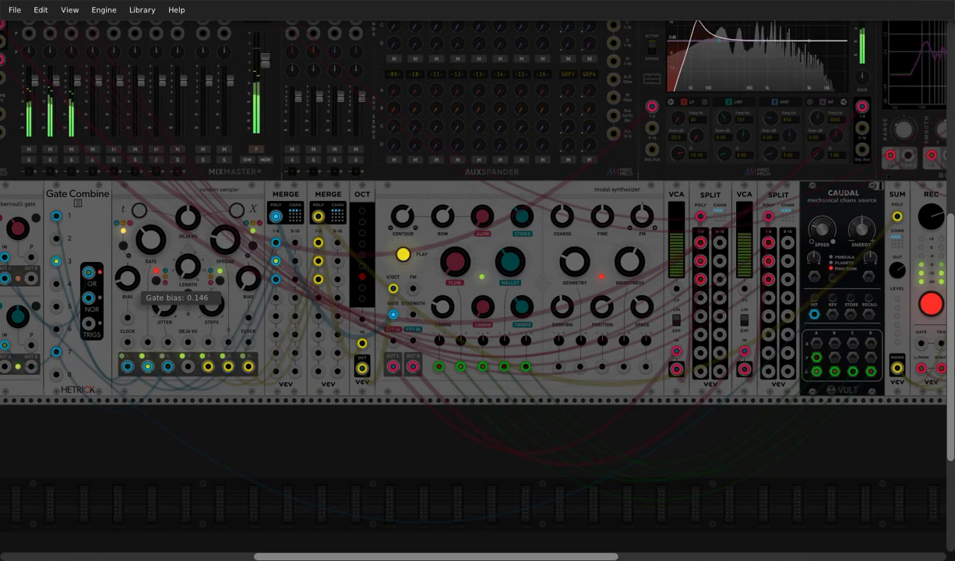
mouse_move(151, 239)
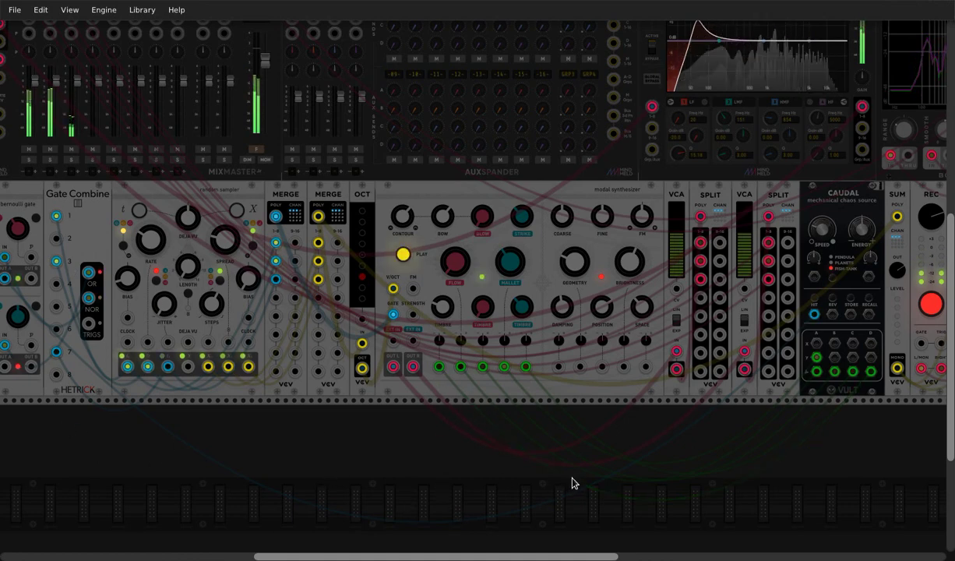
Step: Set the modal synthesizer's percussive noise type to about 0.57 and noise amount to about 0.36, and adjust its damping
mouse_move(561, 282)
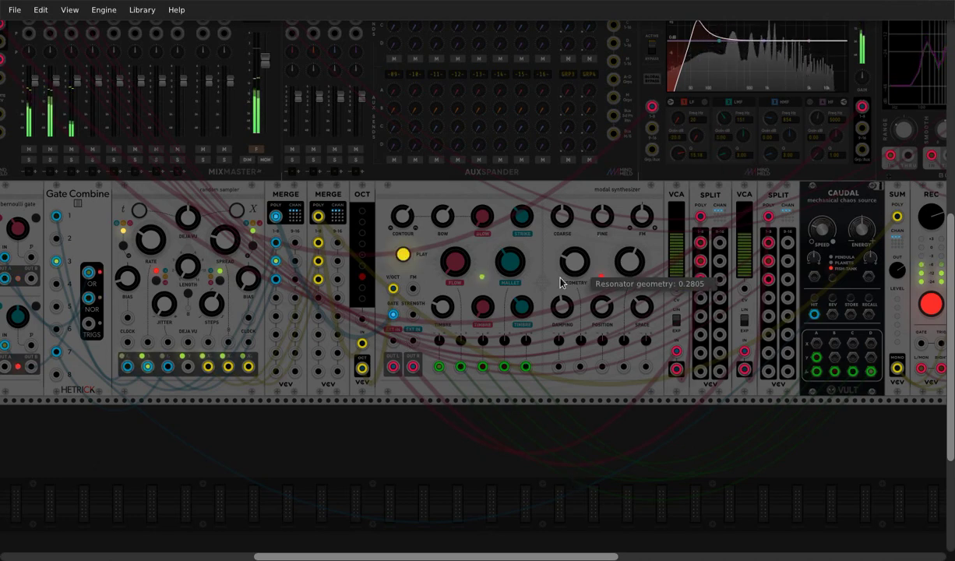
mouse_move(514, 271)
drag(514, 272, 513, 249)
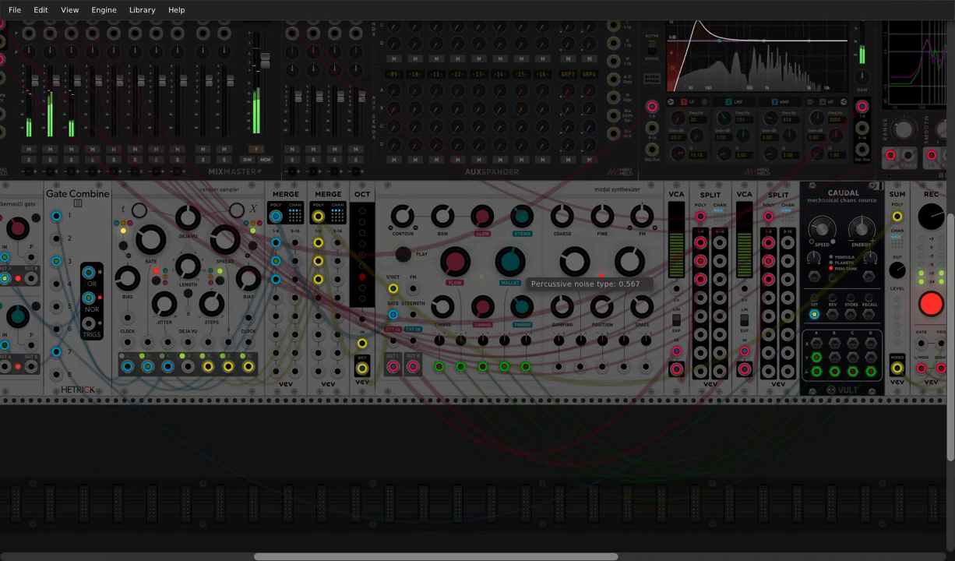
mouse_move(521, 223)
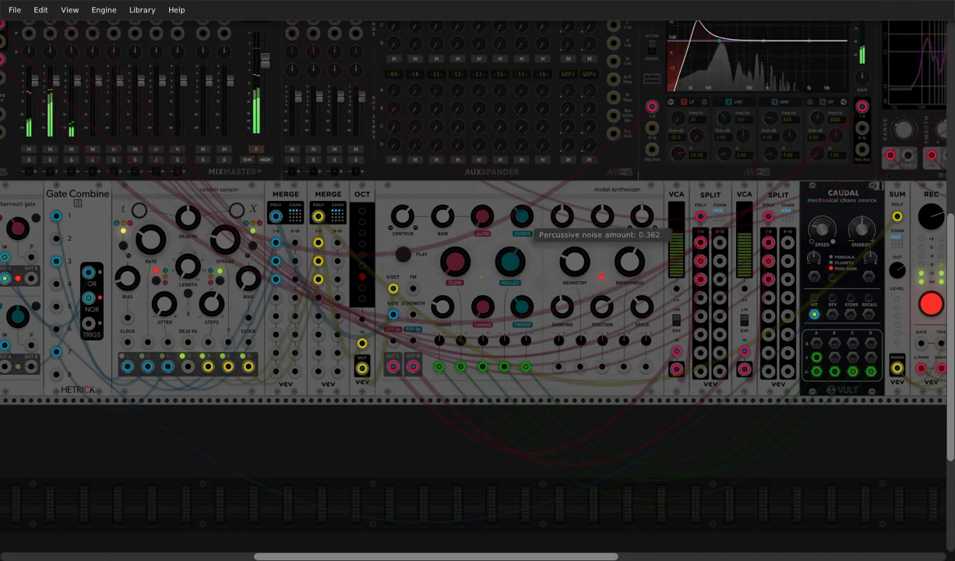
mouse_move(526, 314)
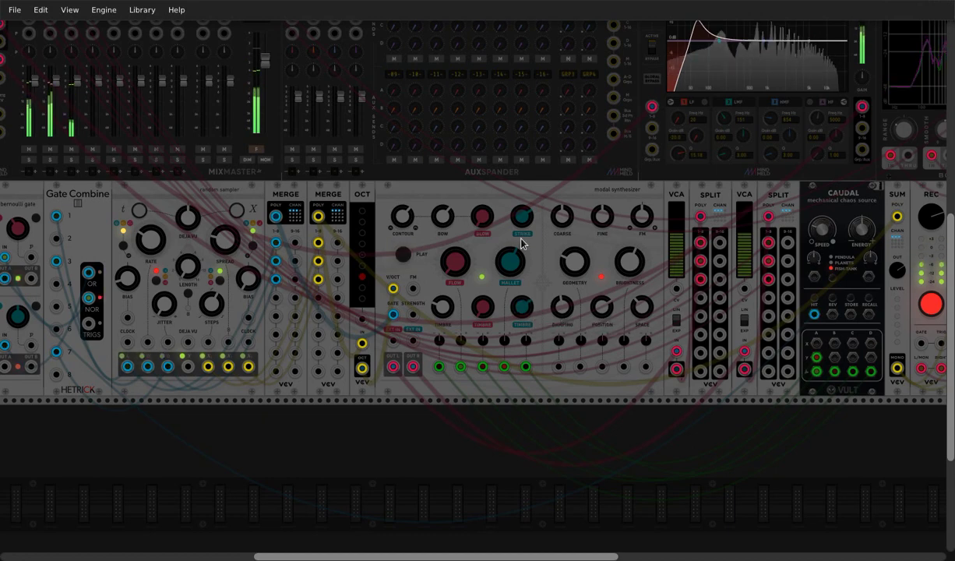
mouse_move(569, 314)
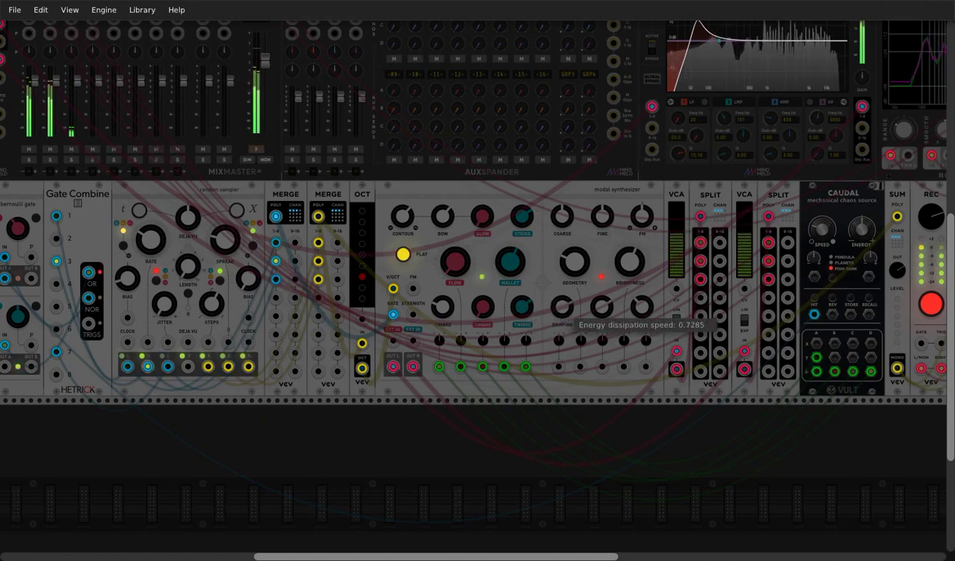
mouse_move(563, 307)
mouse_down()
mouse_move(562, 298)
mouse_move(562, 311)
mouse_up()
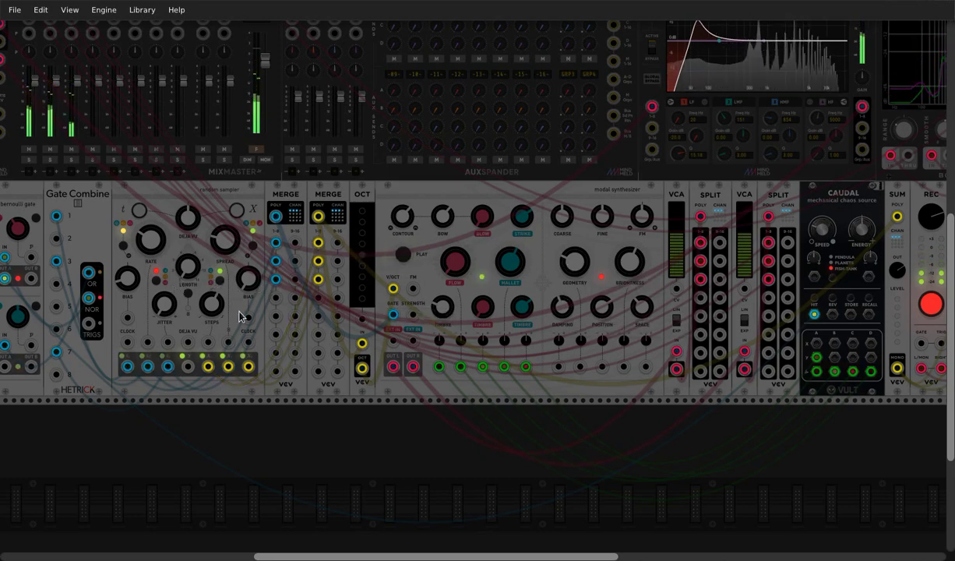
Step: Switch the random sampler's X output range mode and adjust its probability distribution spread
mouse_move(226, 246)
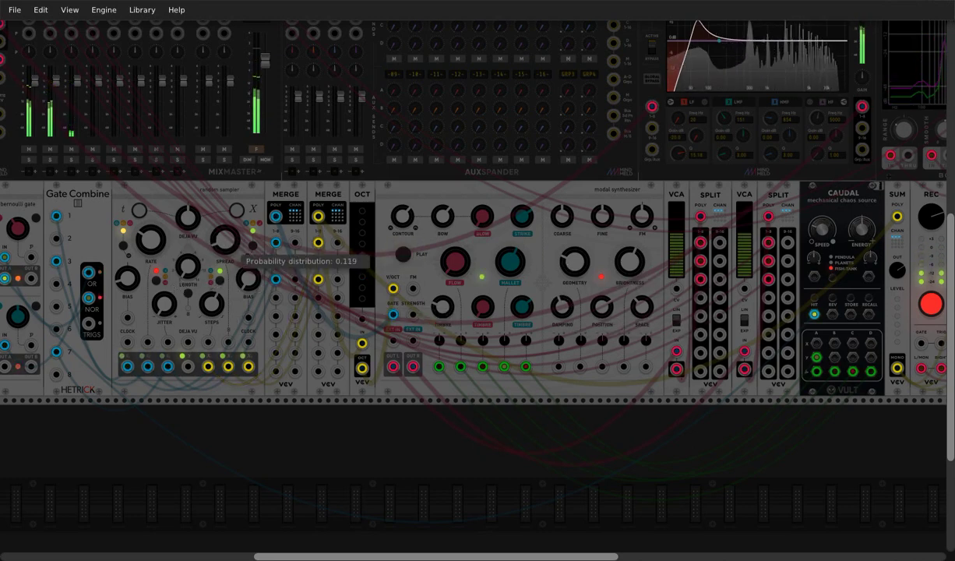
click(220, 280)
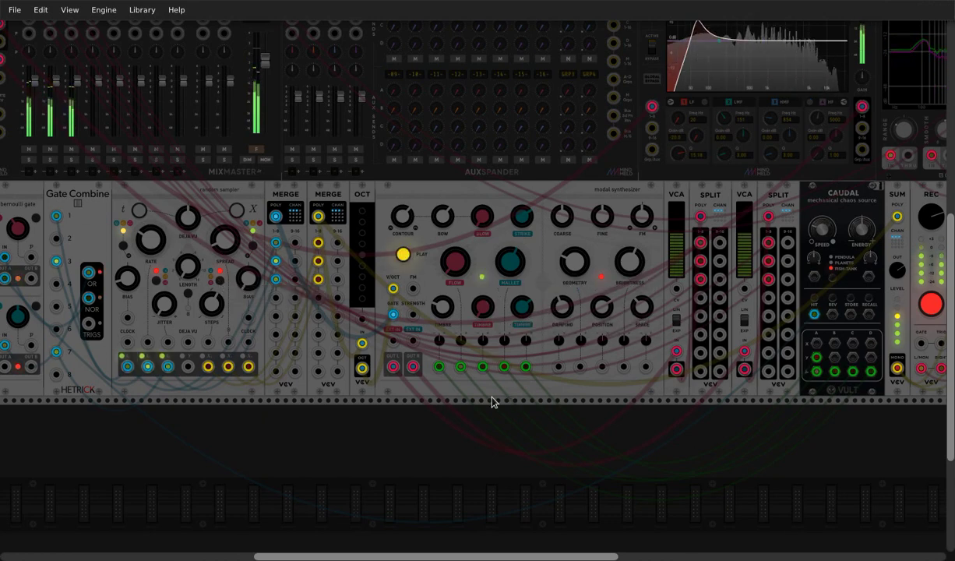
drag(225, 250, 228, 247)
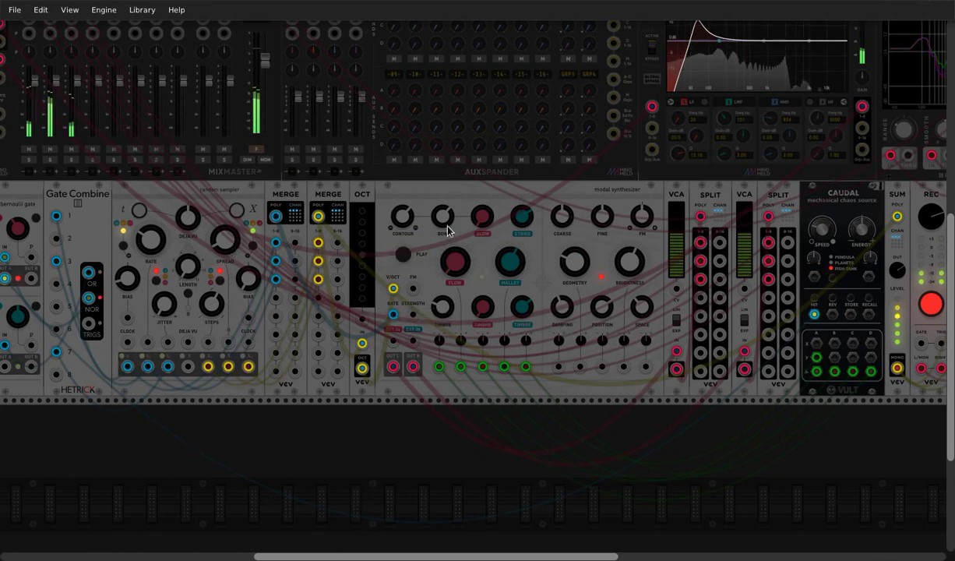
Step: Adjust the modal synthesizer's bow, bow timbre and damping, setting brightness to about 0.81 and reverb space to about 1.23
drag(448, 229, 442, 217)
drag(441, 307, 442, 309)
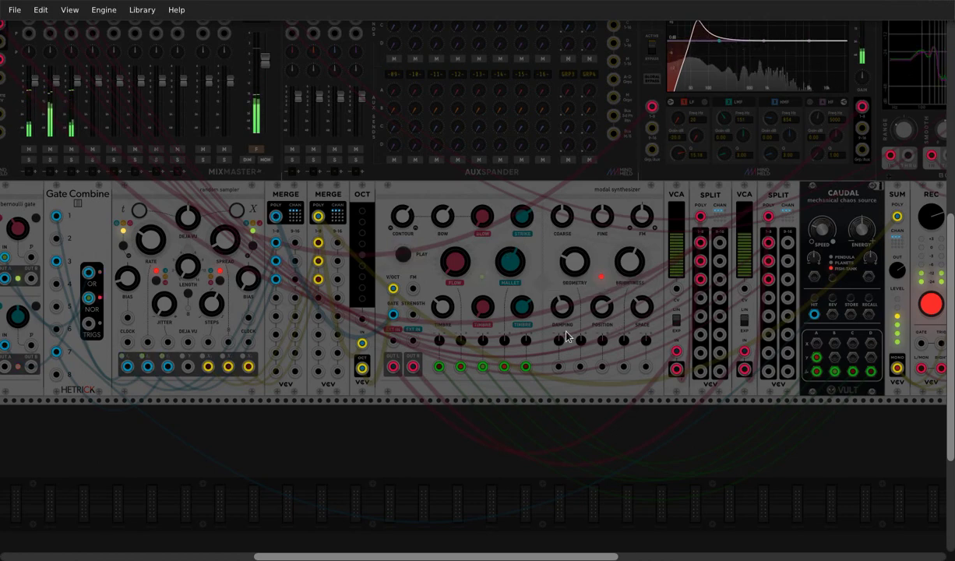
drag(560, 307, 602, 308)
drag(575, 263, 629, 262)
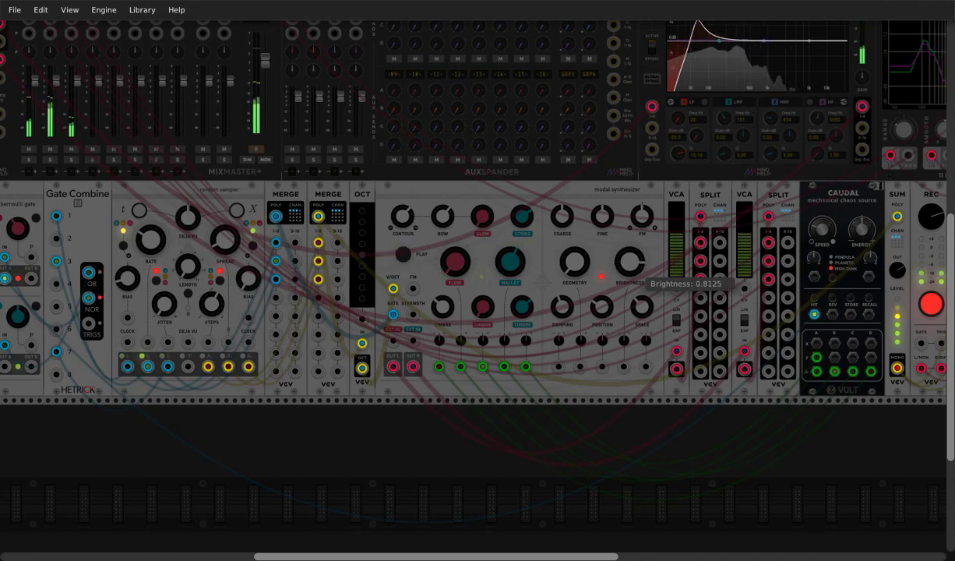
drag(563, 309, 562, 307)
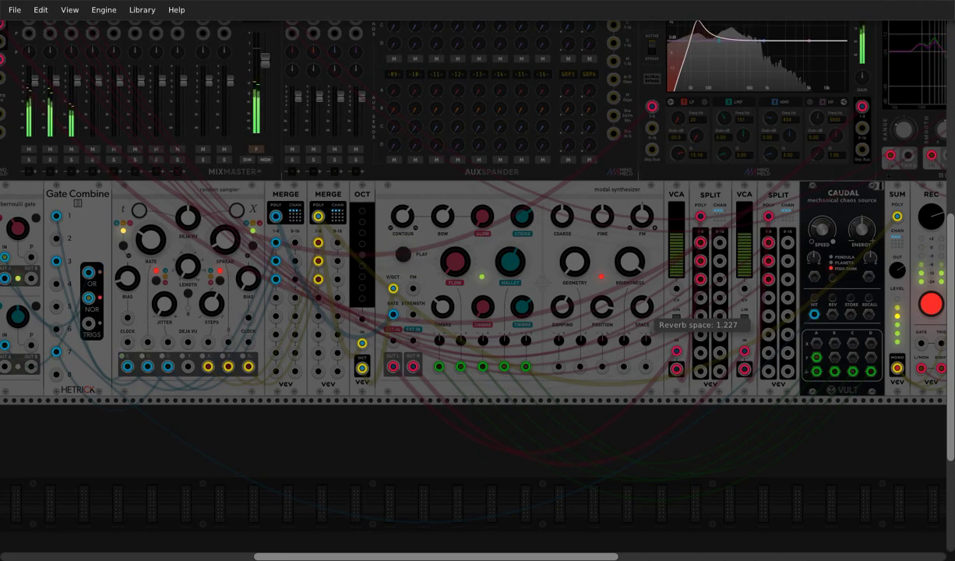
drag(644, 302, 644, 301)
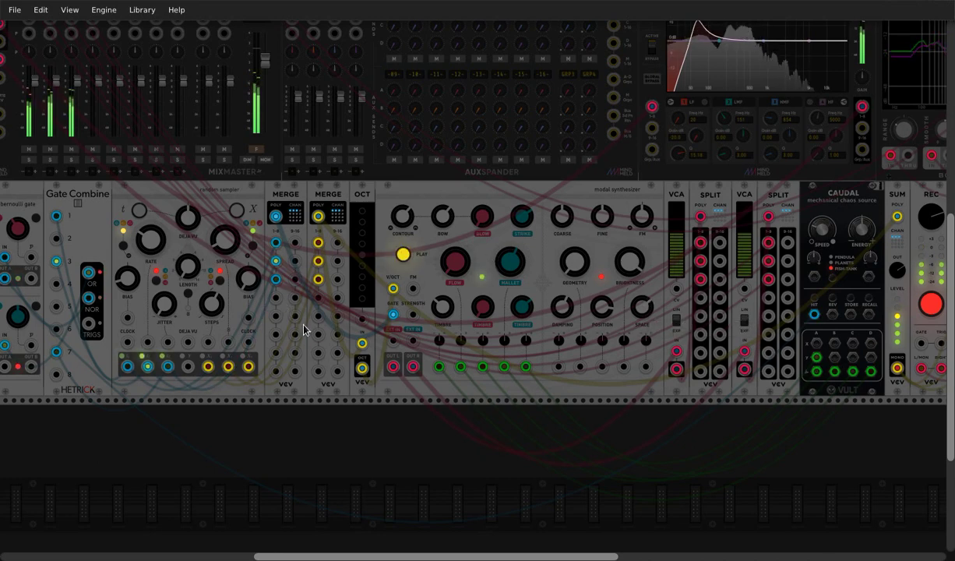
Step: Adjust the random sampler's X bias and set the mixer's master level to about -4.04 dB
drag(242, 273, 242, 280)
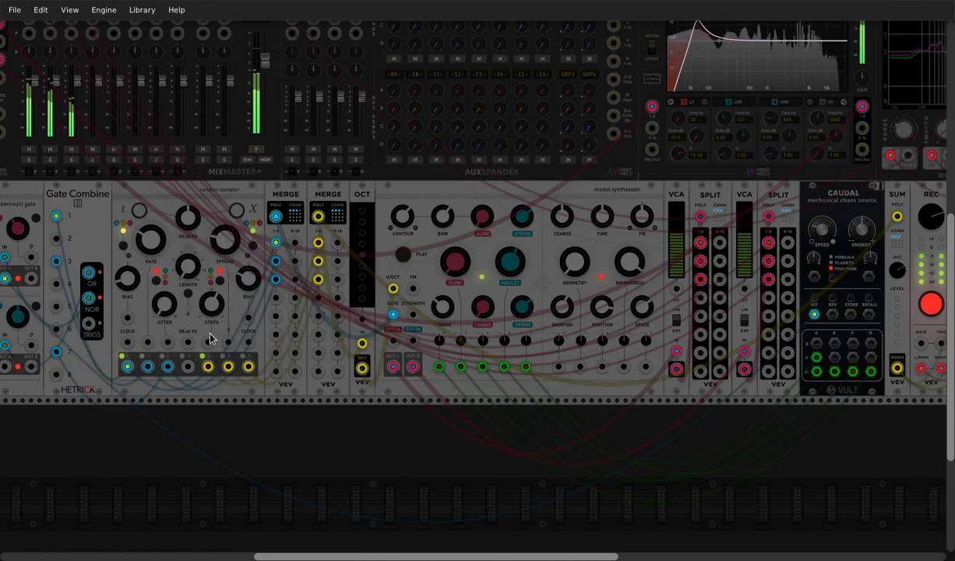
drag(274, 93, 275, 95)
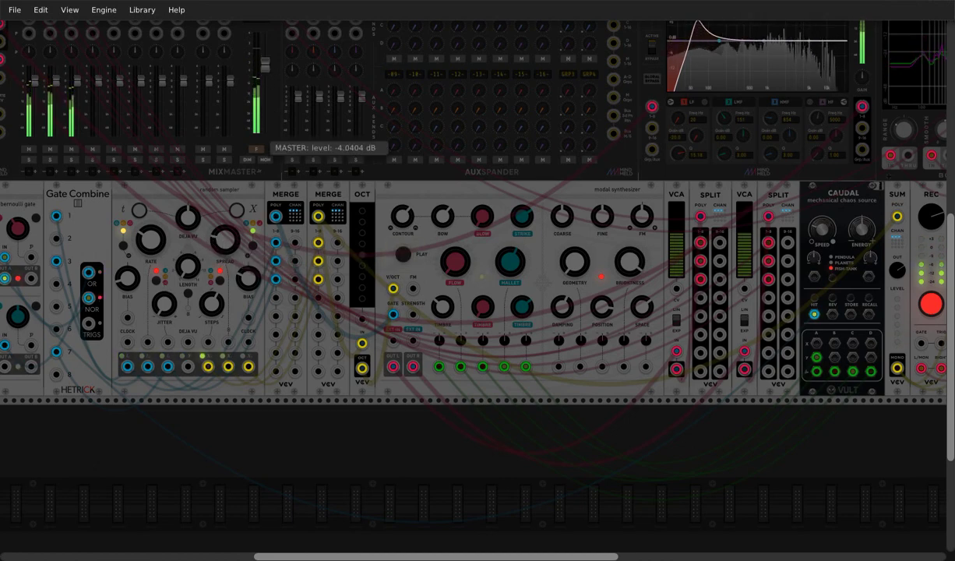
Step: Set the modal synthesizer's envelope contour to about 0.46 and adjust its strike amount, blow level, air flow noise color and blow timbre
drag(555, 237, 519, 220)
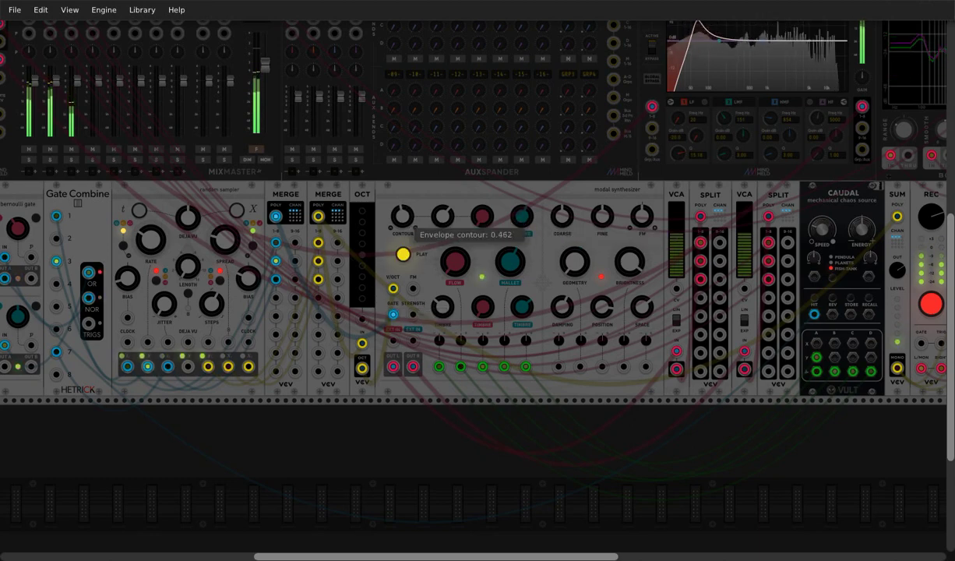
drag(404, 216, 405, 216)
drag(485, 215, 485, 214)
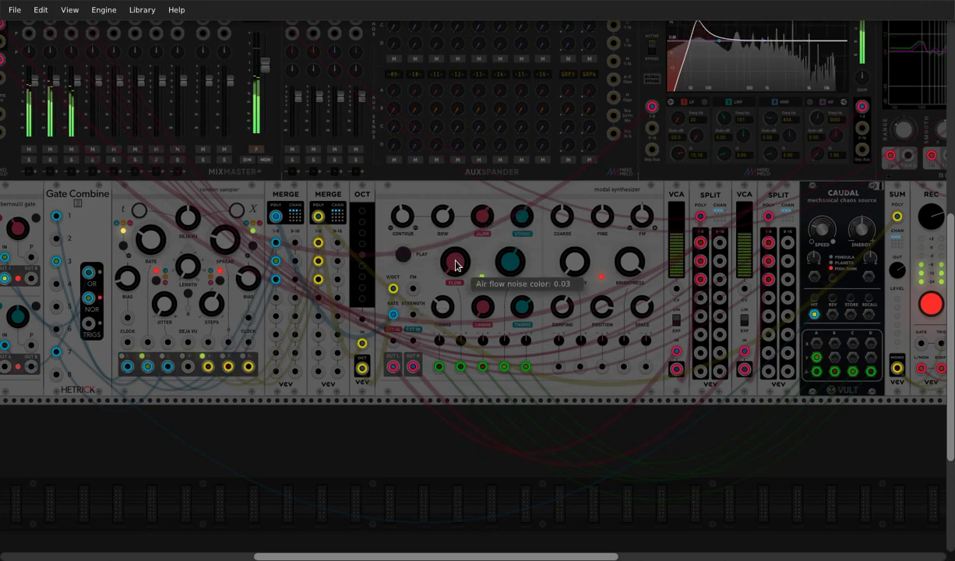
drag(459, 265, 458, 265)
drag(483, 307, 484, 306)
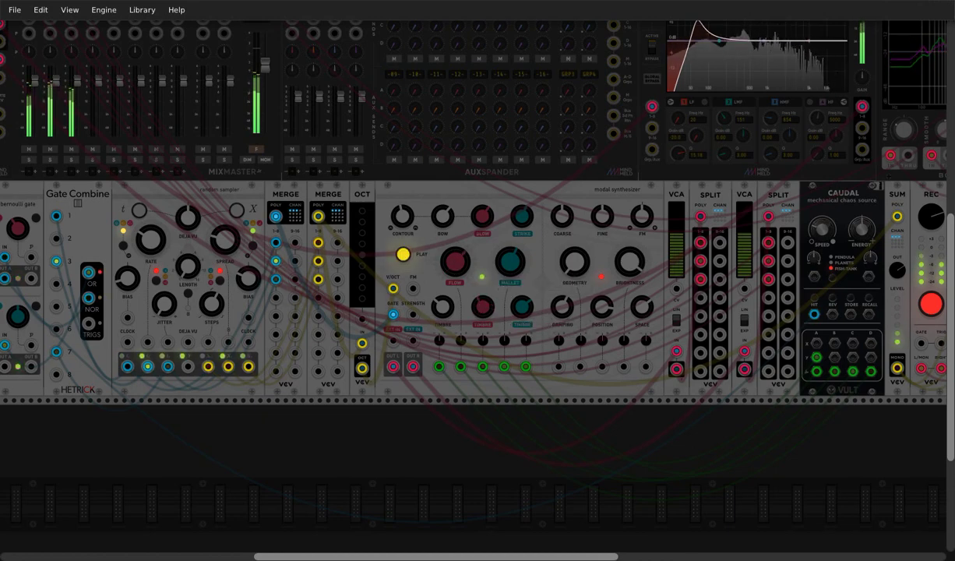
drag(485, 215, 485, 214)
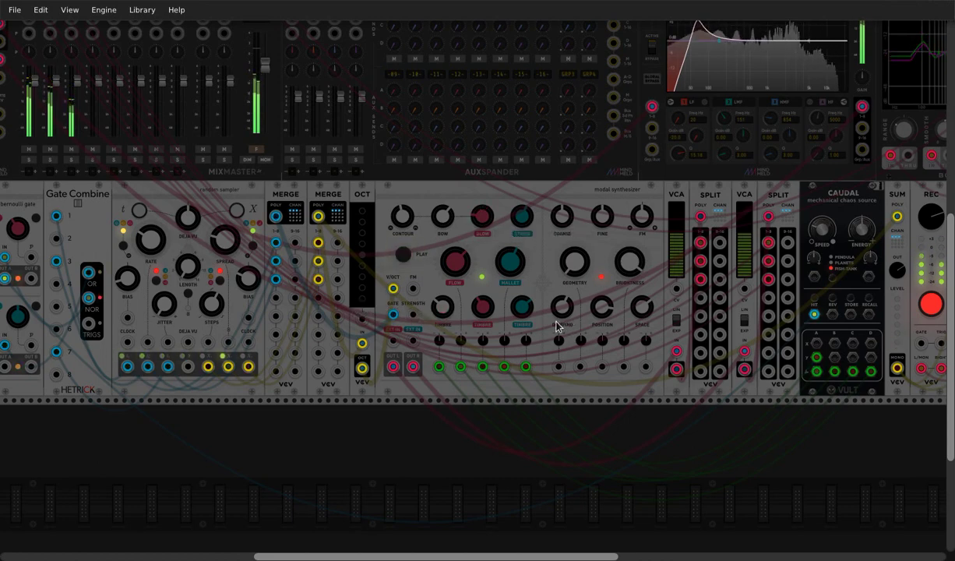
Step: Adjust the modal synthesizer's damping, bow and strike timbre, and set percussive noise amount to about 0.35 and noise type to 0
drag(562, 310, 564, 315)
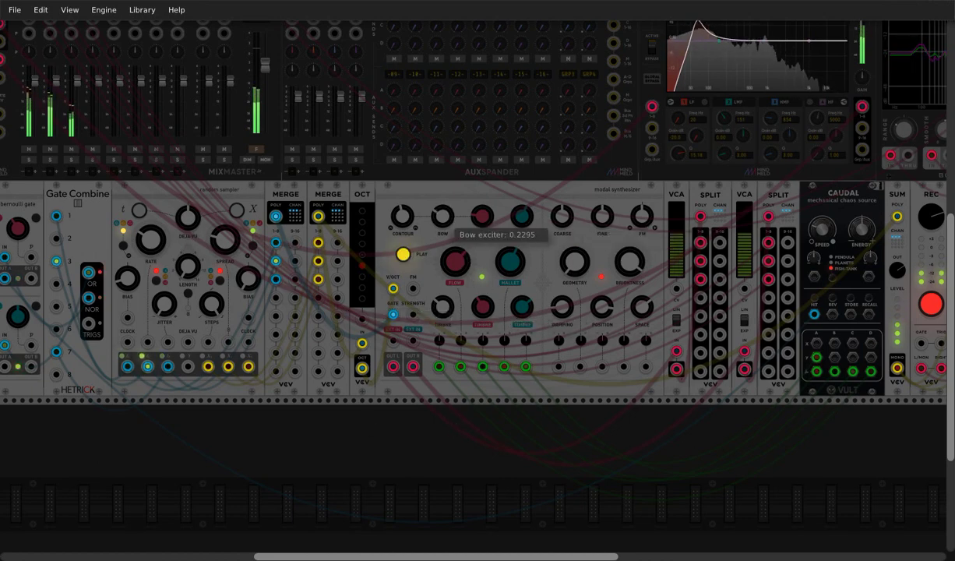
drag(442, 217, 443, 243)
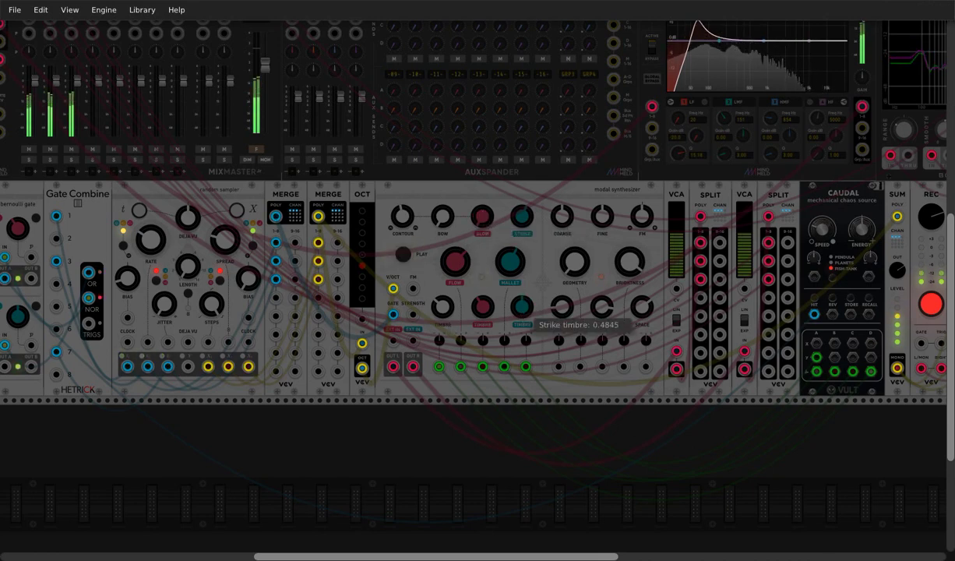
drag(521, 307, 521, 313)
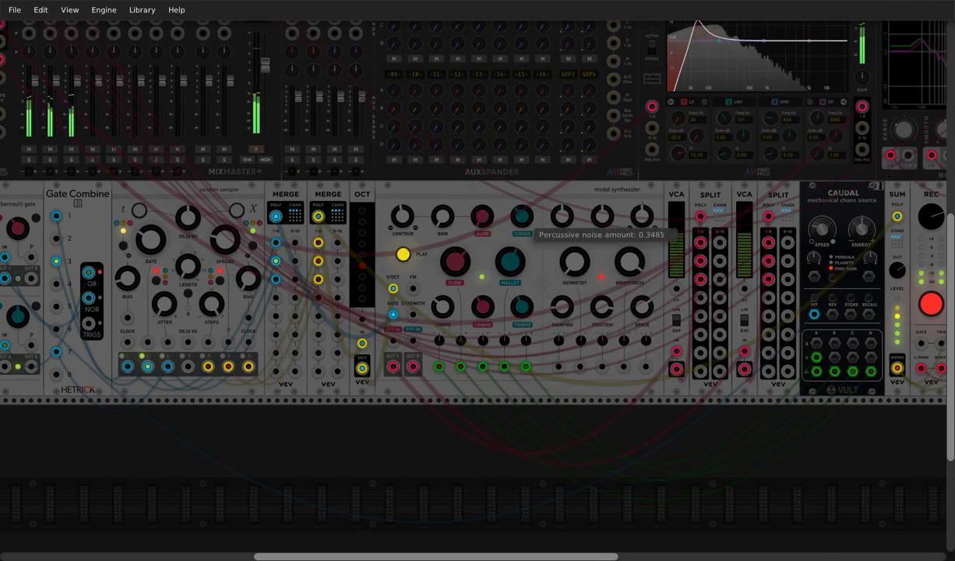
drag(508, 253, 508, 243)
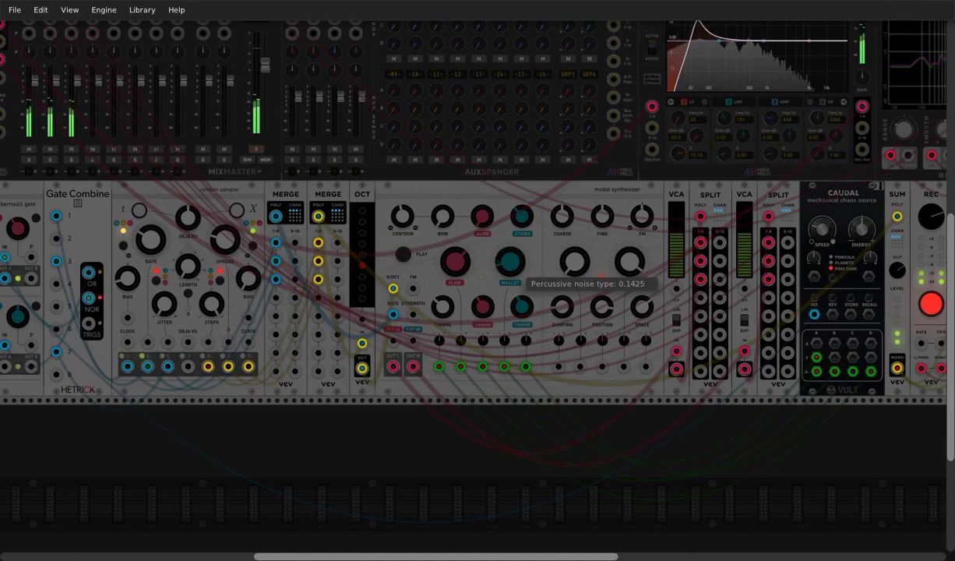
drag(508, 257, 508, 260)
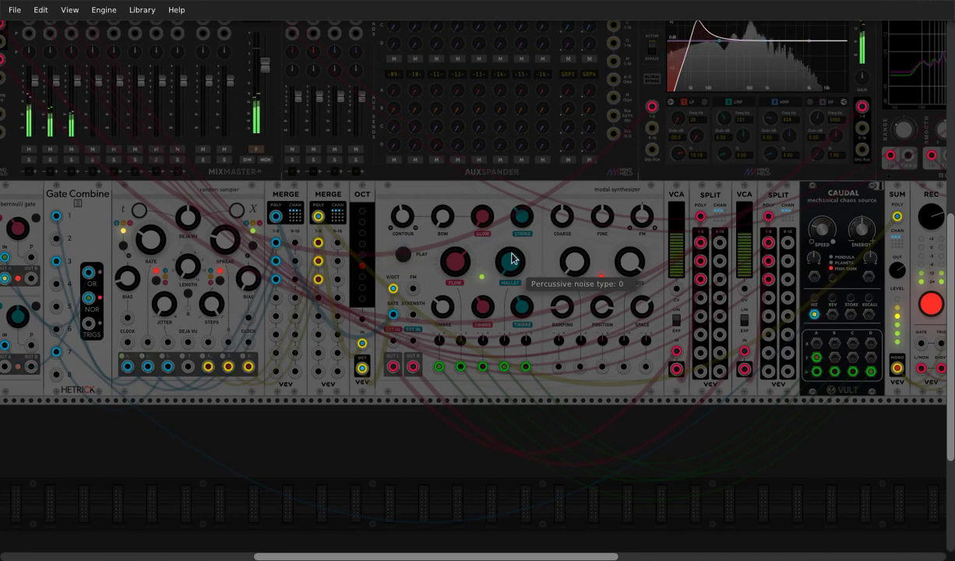
Step: Set the modal synthesizer's brightness to about 0.2 and adjust its resonator geometry, position and strike timbre
mouse_move(575, 258)
mouse_down()
mouse_move(574, 248)
mouse_move(575, 256)
mouse_up()
drag(635, 258, 635, 255)
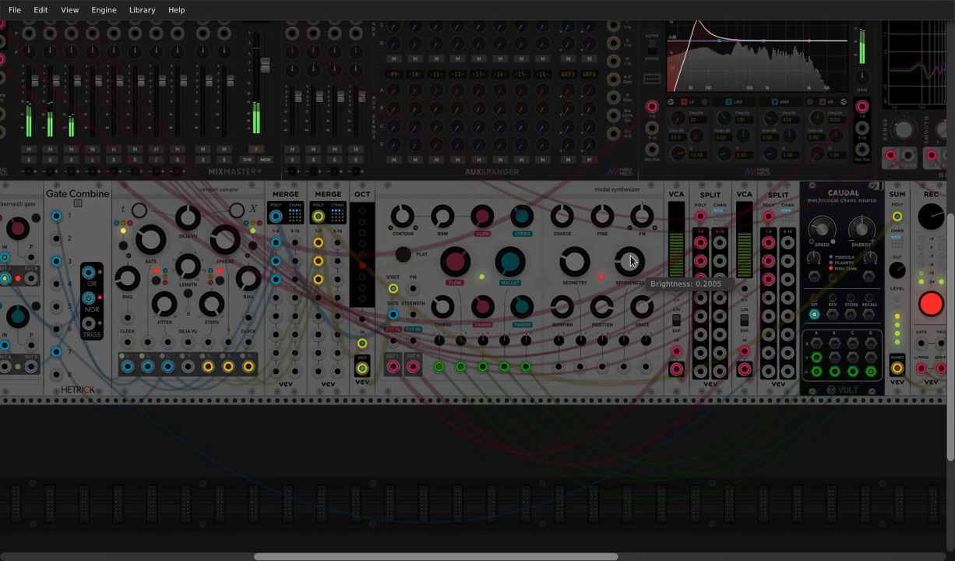
drag(576, 319, 602, 301)
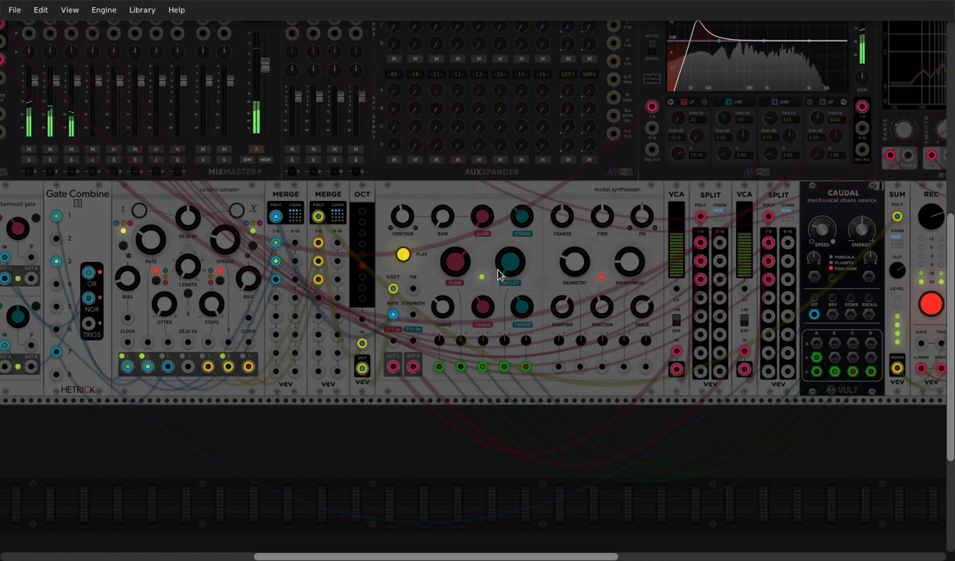
drag(519, 307, 520, 303)
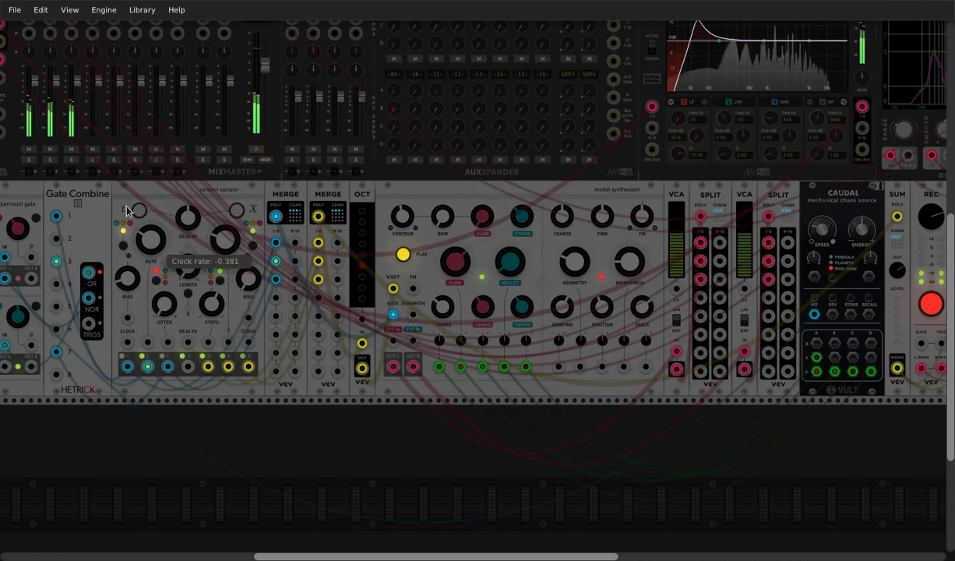
Step: Select the Pentatonic scale for the random sampler and adjust its gate bias
right_click(155, 198)
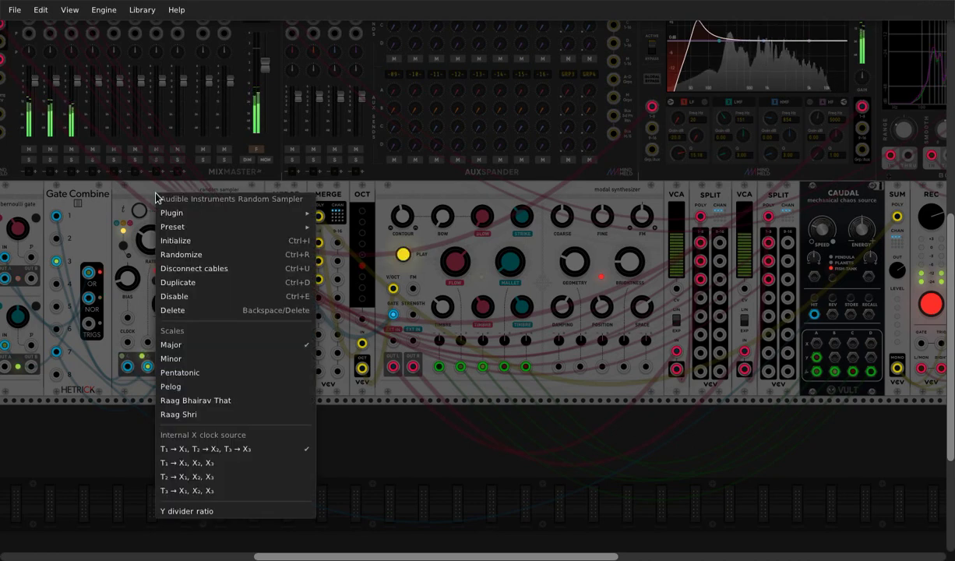
click(234, 369)
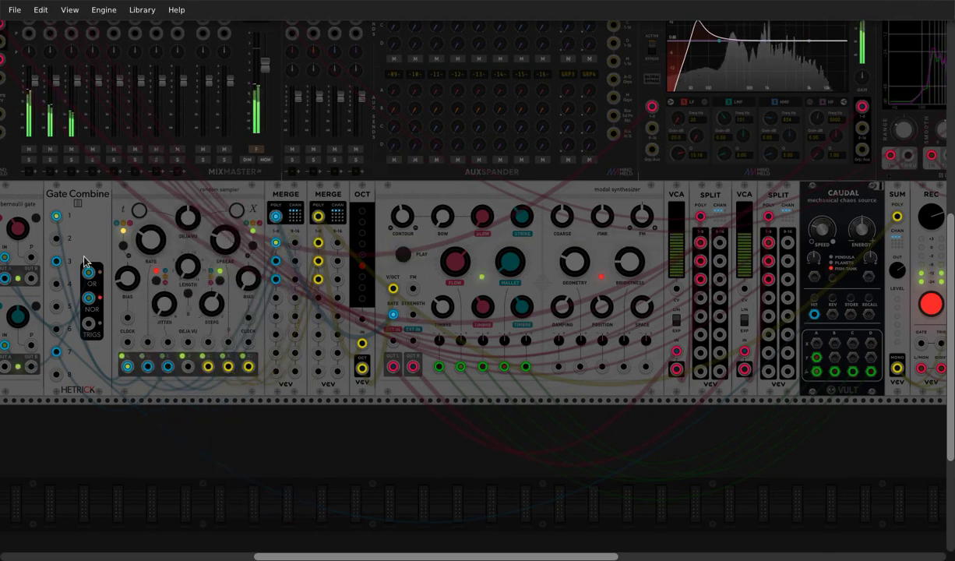
drag(130, 283, 130, 279)
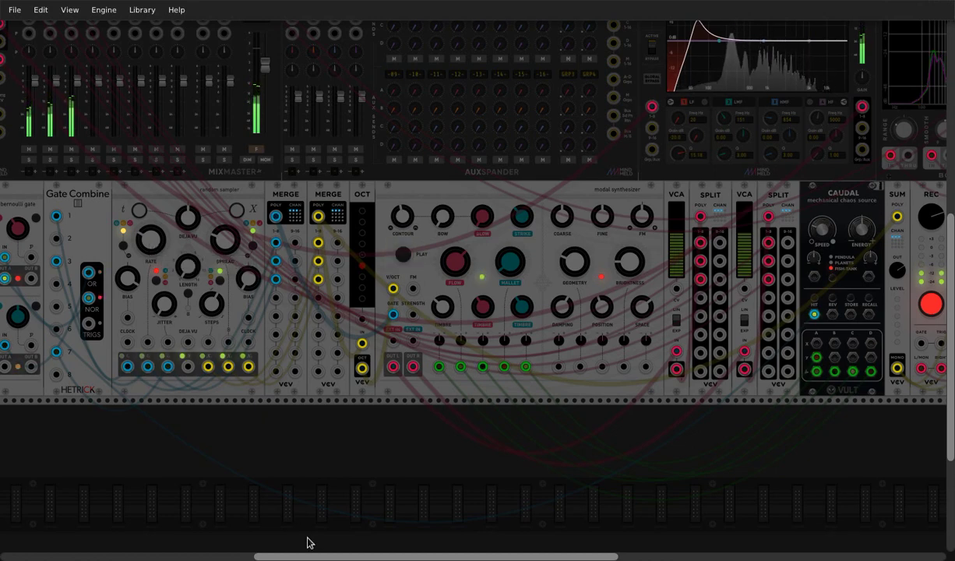
drag(303, 556, 288, 557)
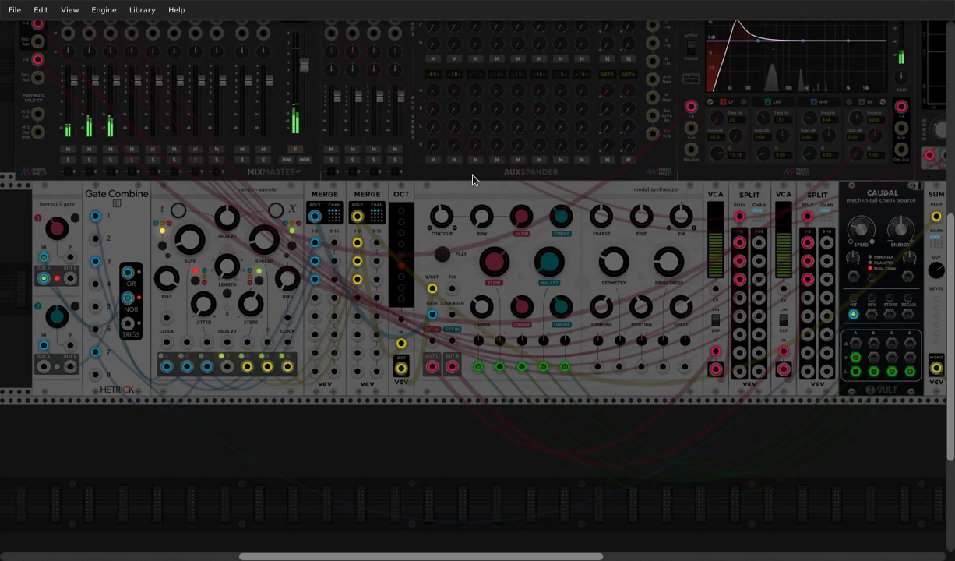
right_click(491, 187)
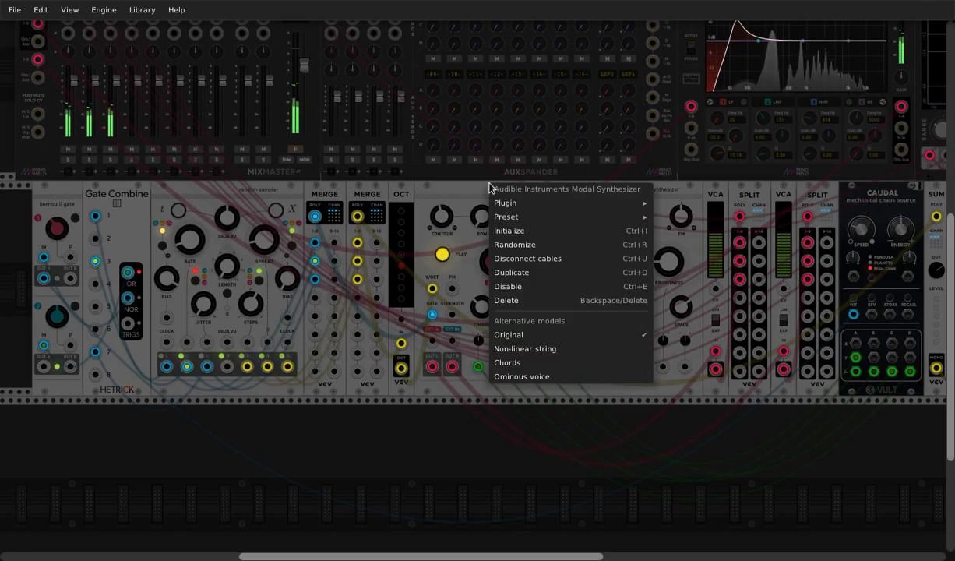
click(641, 444)
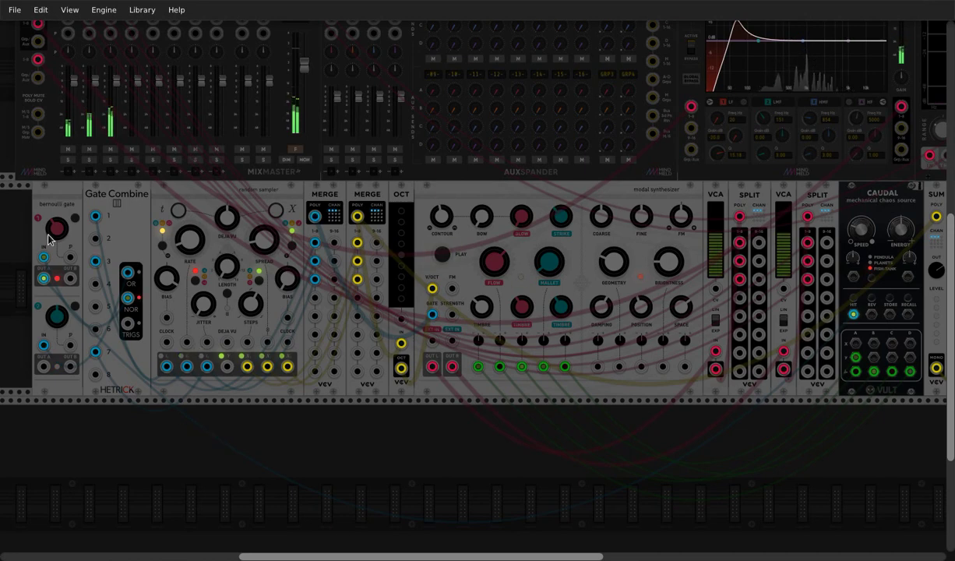
Step: Adjust the random sampler's randomness amount and raise its clock rate
mouse_move(167, 279)
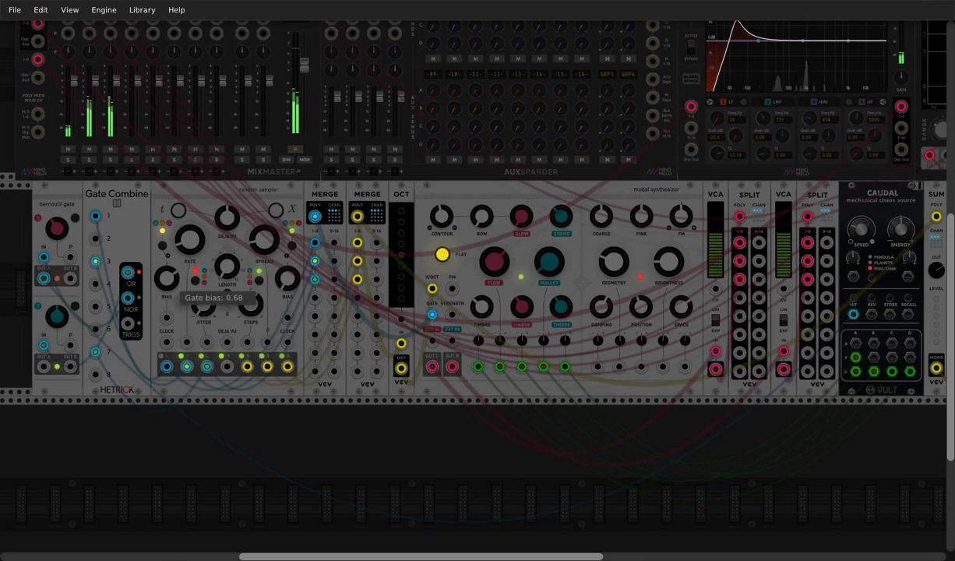
mouse_move(205, 315)
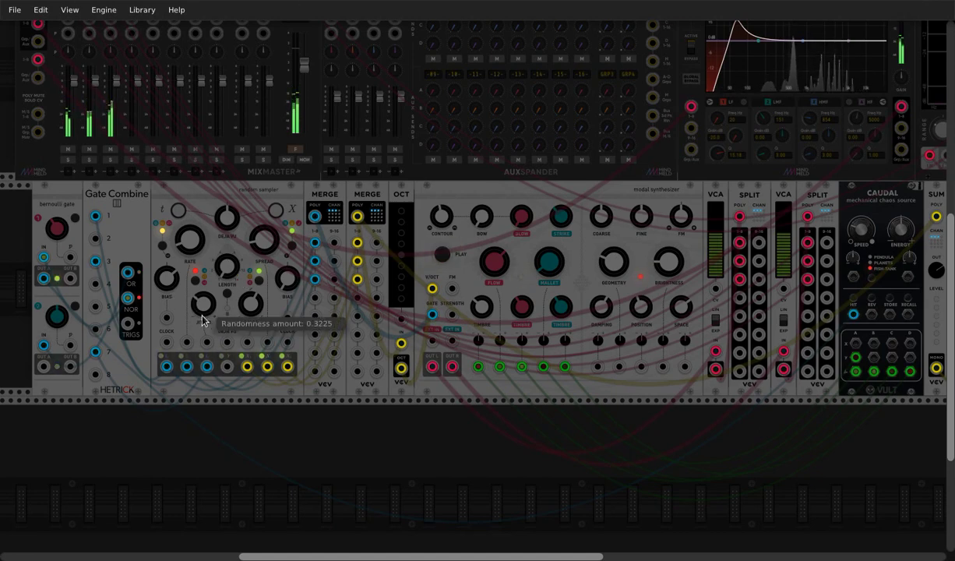
drag(202, 306, 203, 317)
drag(187, 240, 188, 236)
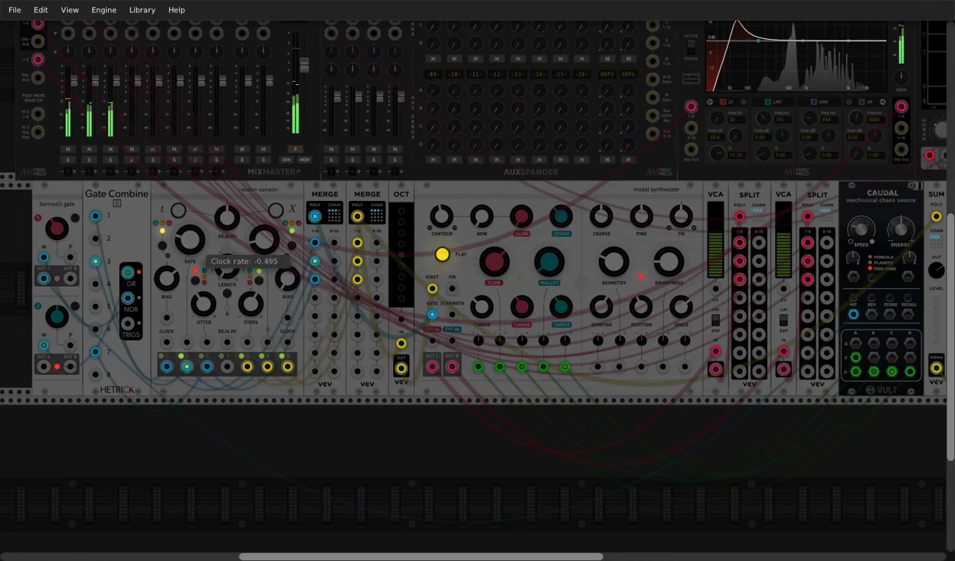
drag(188, 237, 187, 233)
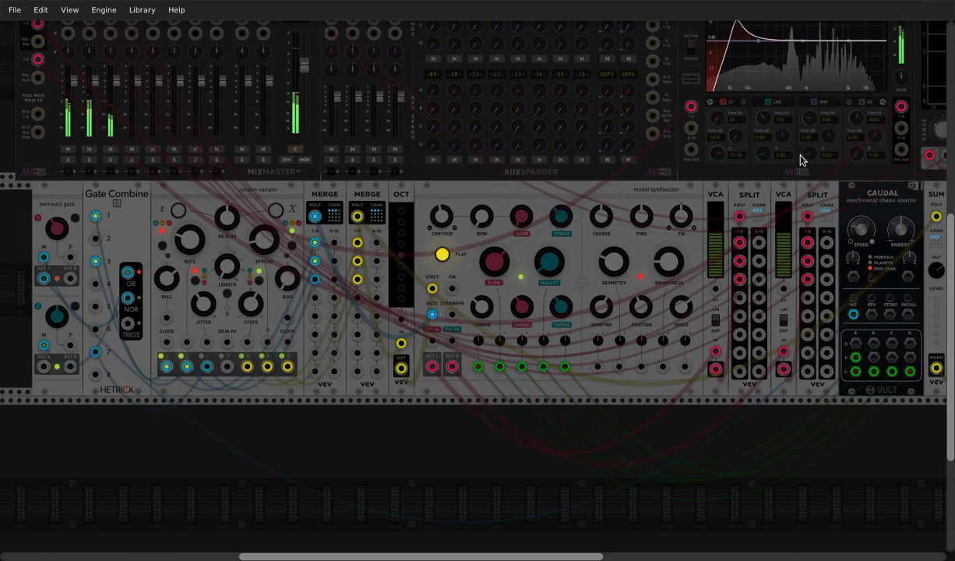
Step: Lower the octave shifter by one octave and raise the modal synthesizer's percussive noise type
click(402, 273)
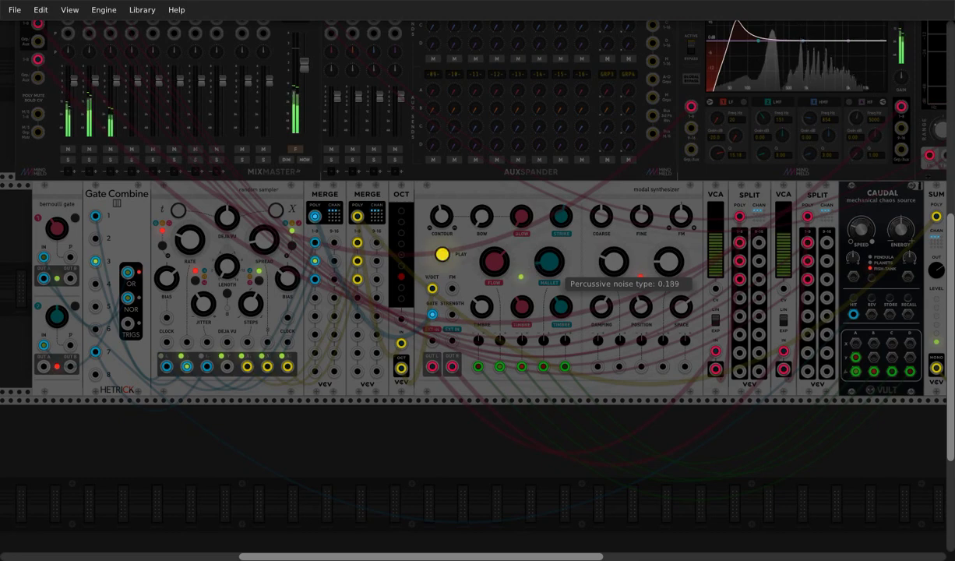
drag(551, 263, 551, 77)
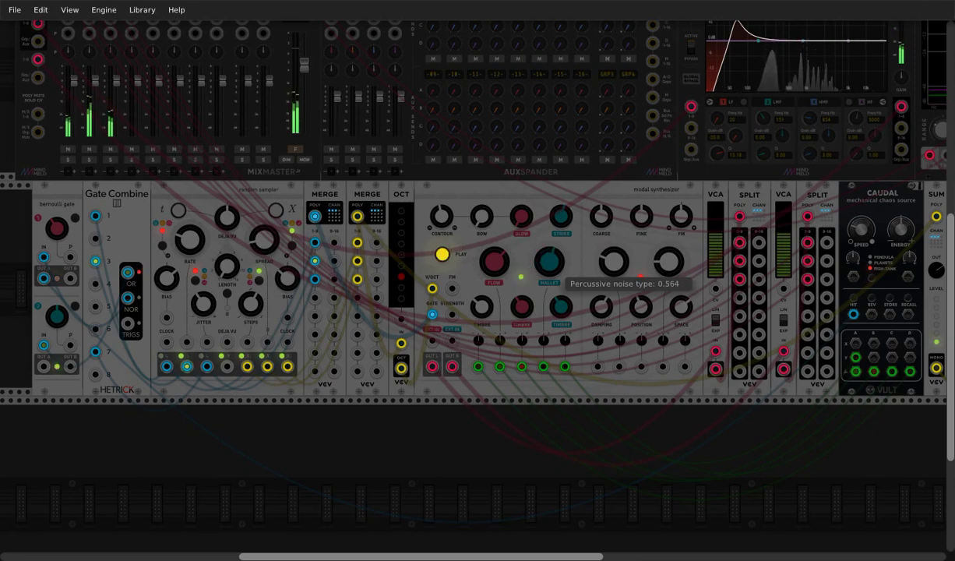
drag(555, 304, 556, 289)
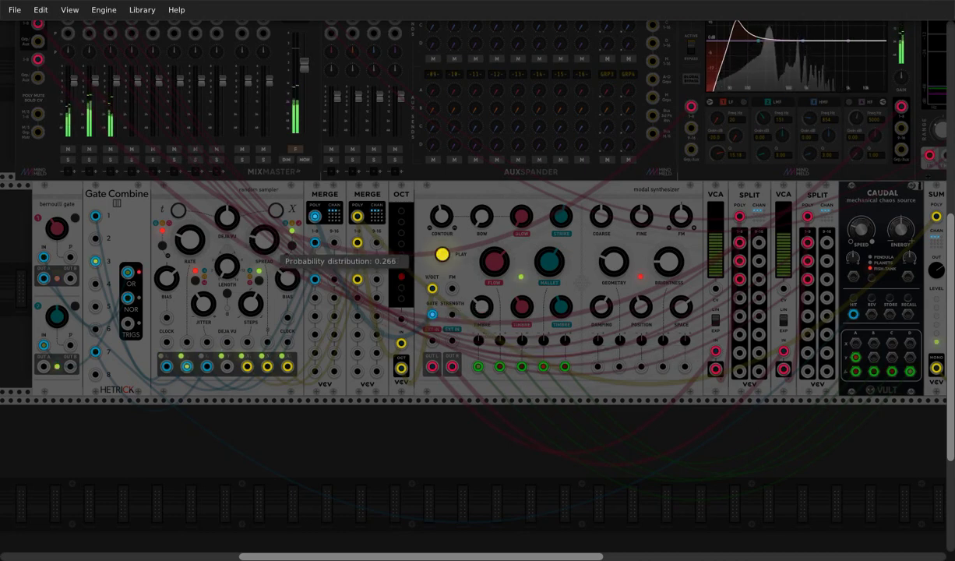
Step: Adjust the random sampler's distribution bias and gate bias
drag(286, 278, 287, 274)
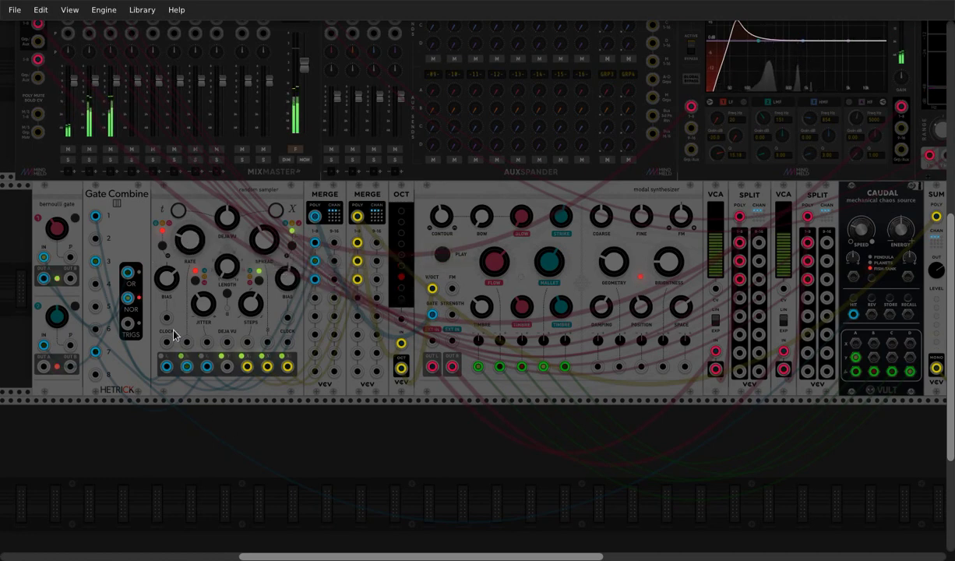
drag(166, 287, 167, 282)
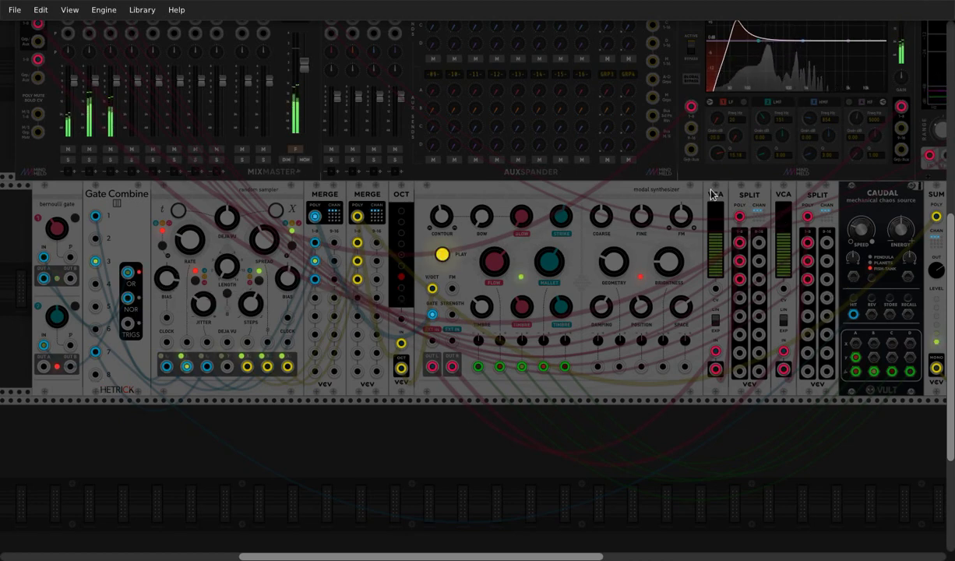
Step: Adjust the modal synthesizer's energy dissipation speed and brightness
drag(600, 307, 600, 307)
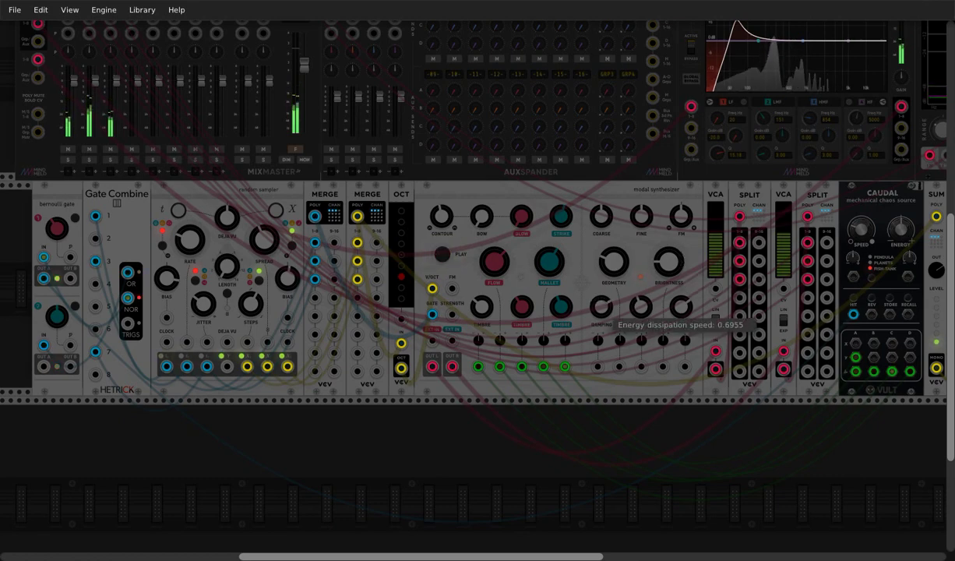
drag(600, 307, 592, 312)
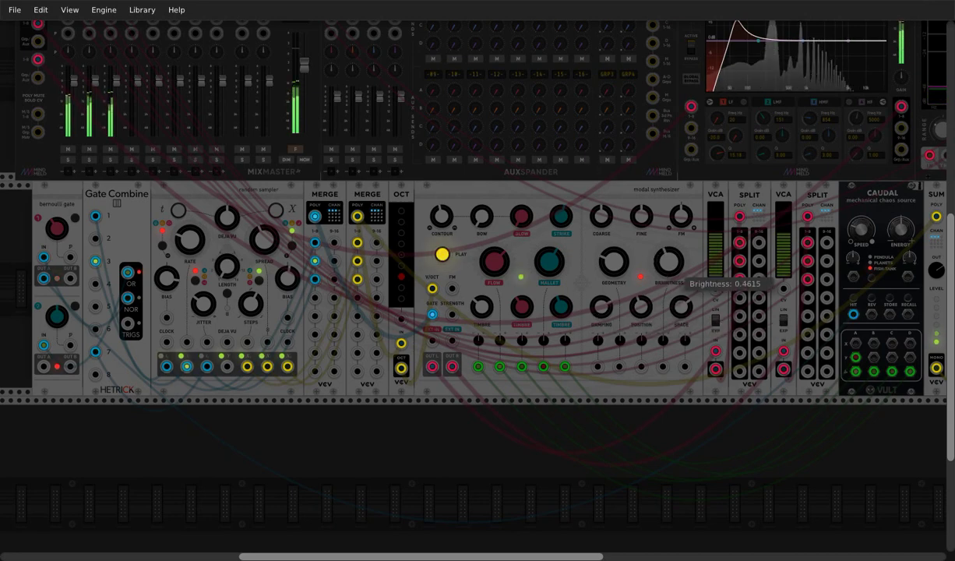
drag(668, 262, 668, 269)
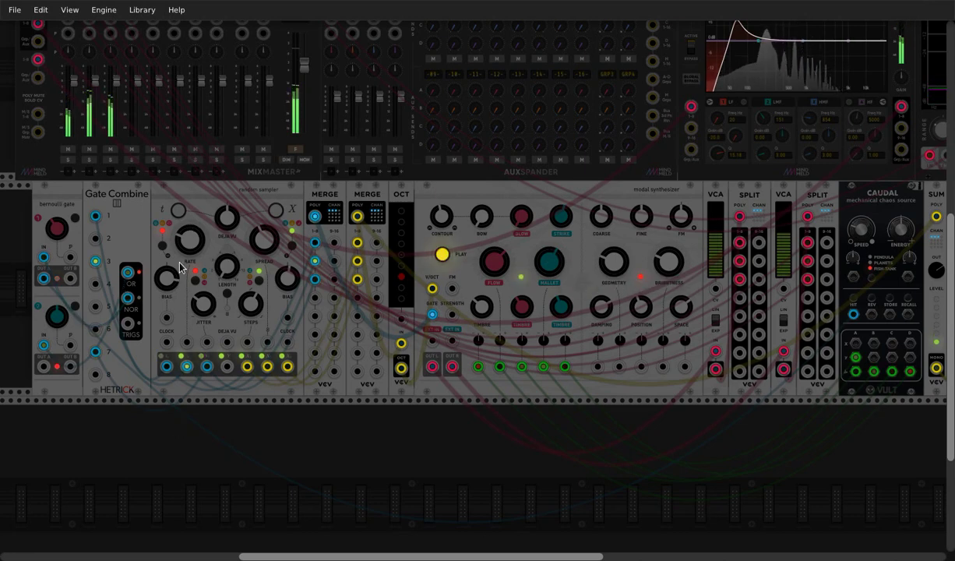
Step: Lower the random sampler's clock rate and gate bias slightly
drag(187, 243, 187, 248)
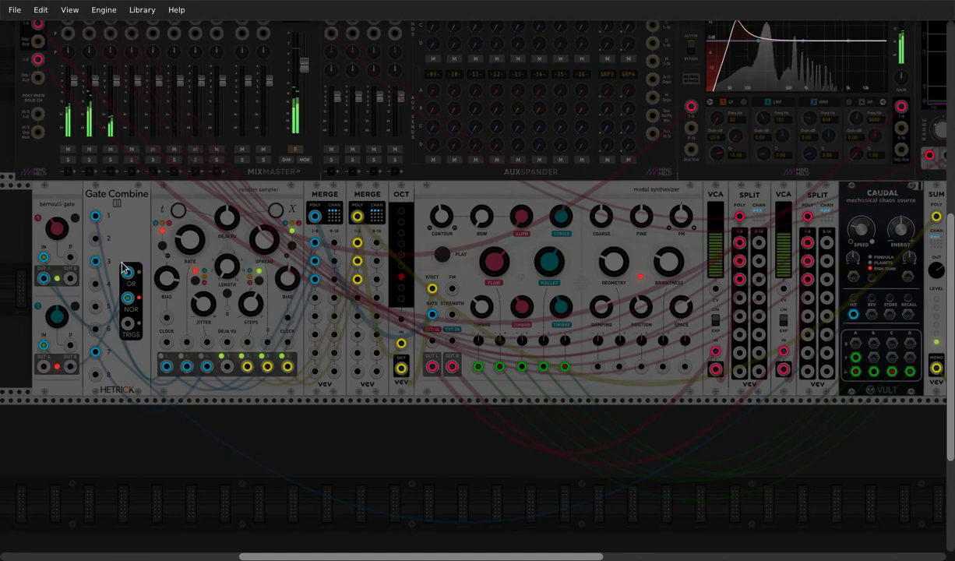
drag(188, 241, 179, 248)
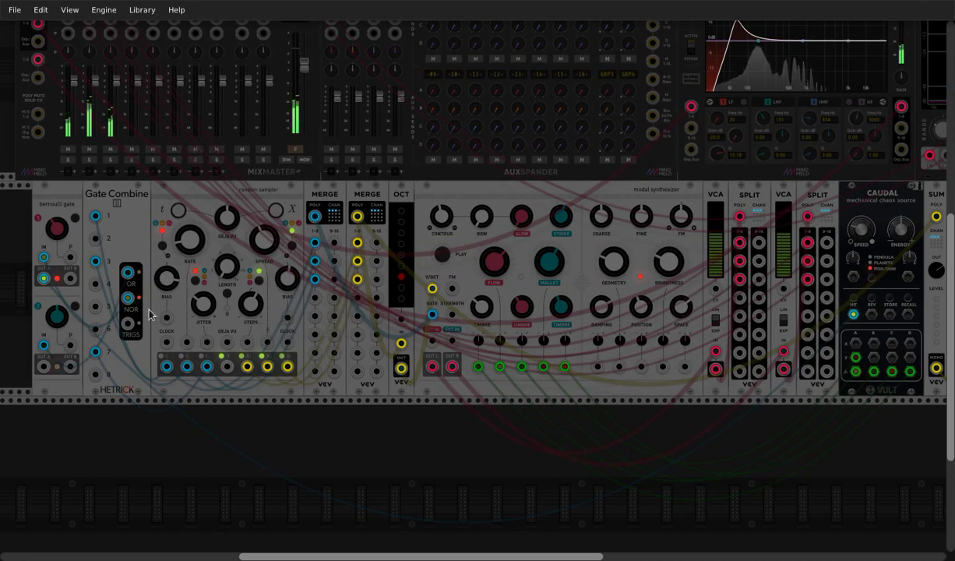
drag(167, 281, 168, 287)
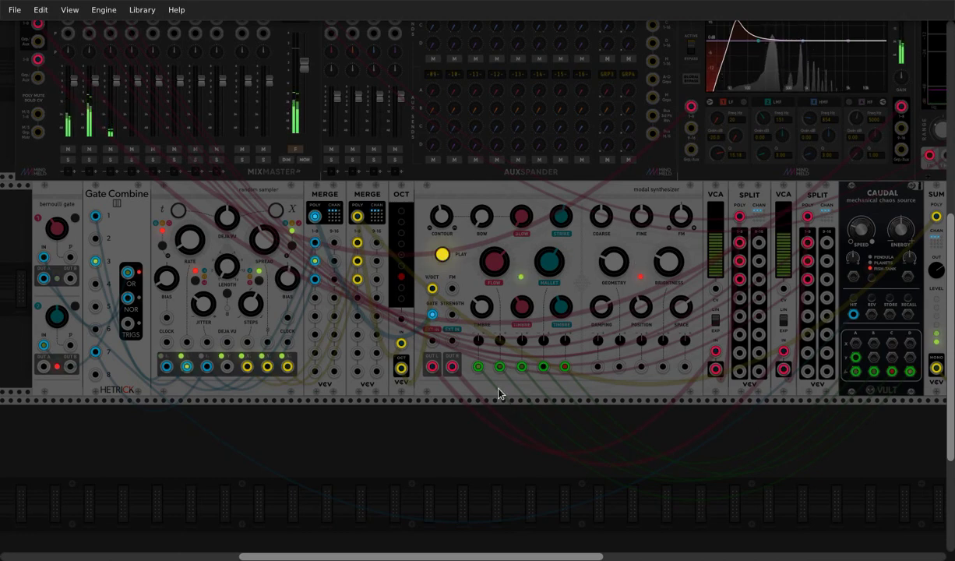
Step: Adjust the modal synthesizer's exciter modulation amounts and raise the speed of the Caudal chaos source slightly
drag(522, 341, 565, 337)
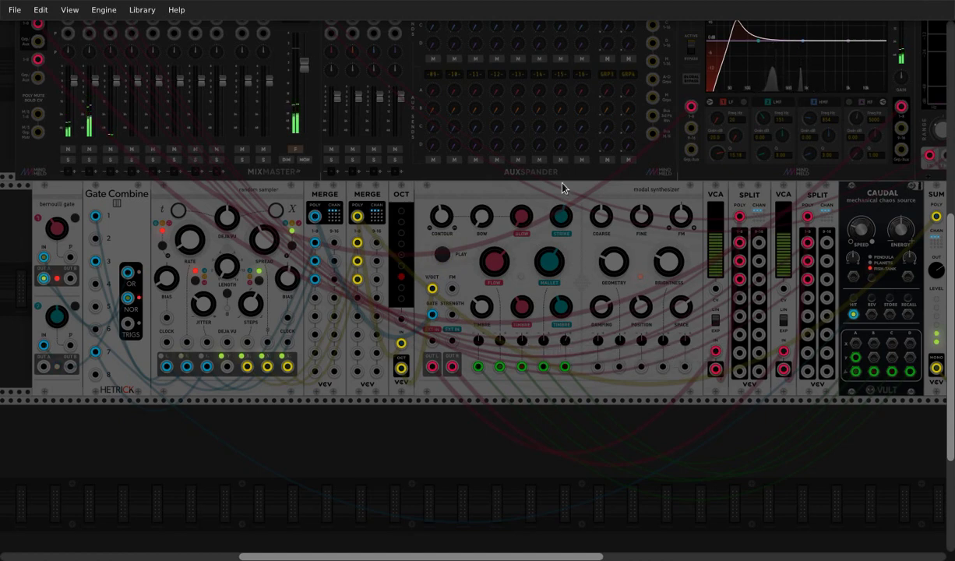
drag(860, 229, 861, 227)
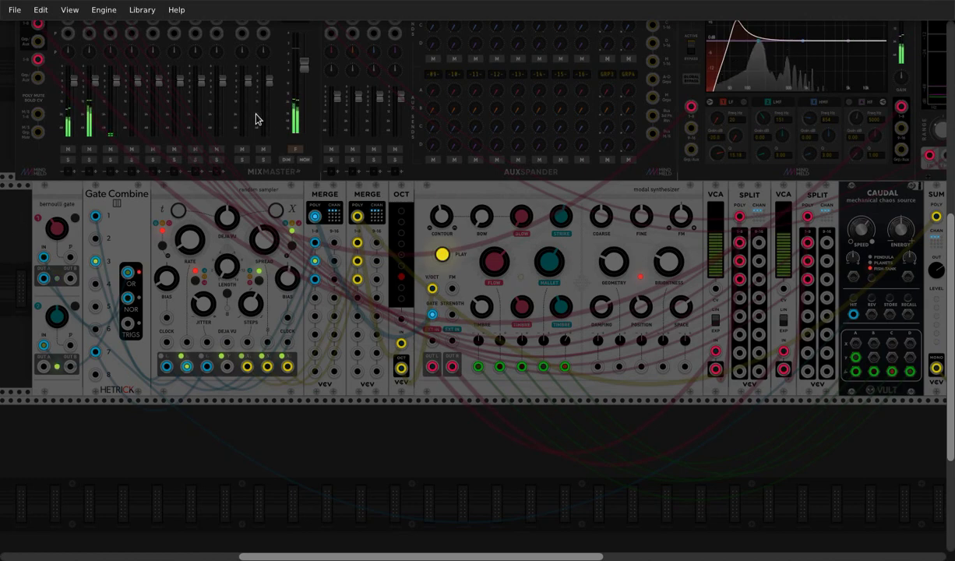
Step: Start the fade-out of the mixer's master output and go to the recorder module
click(296, 151)
click(296, 151)
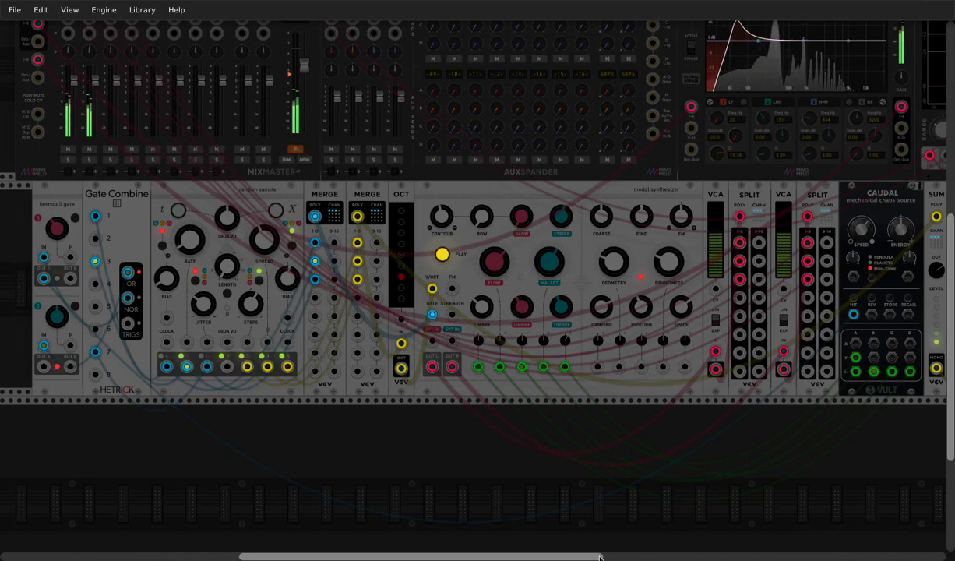
scroll(629, 533, right, 2)
scroll(629, 533, right, 3)
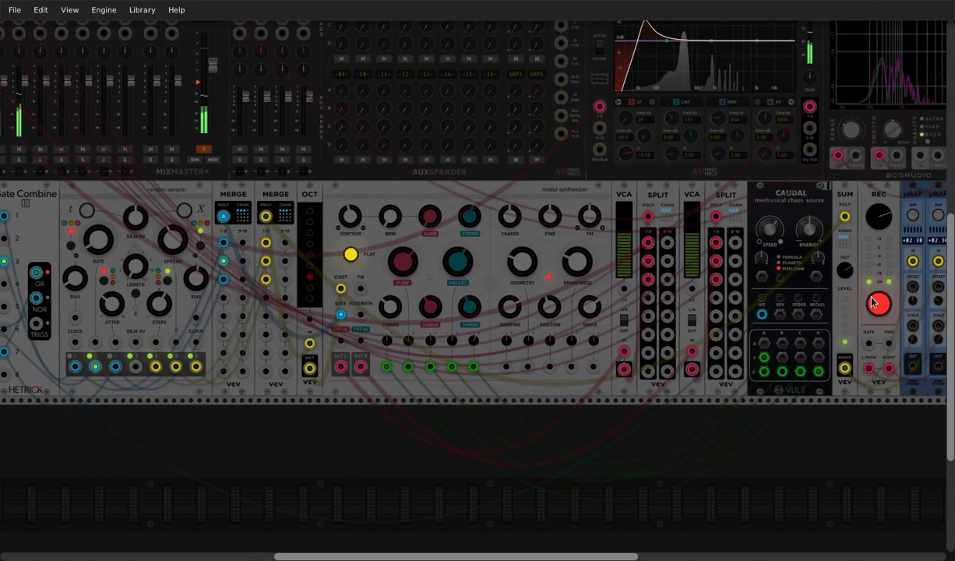